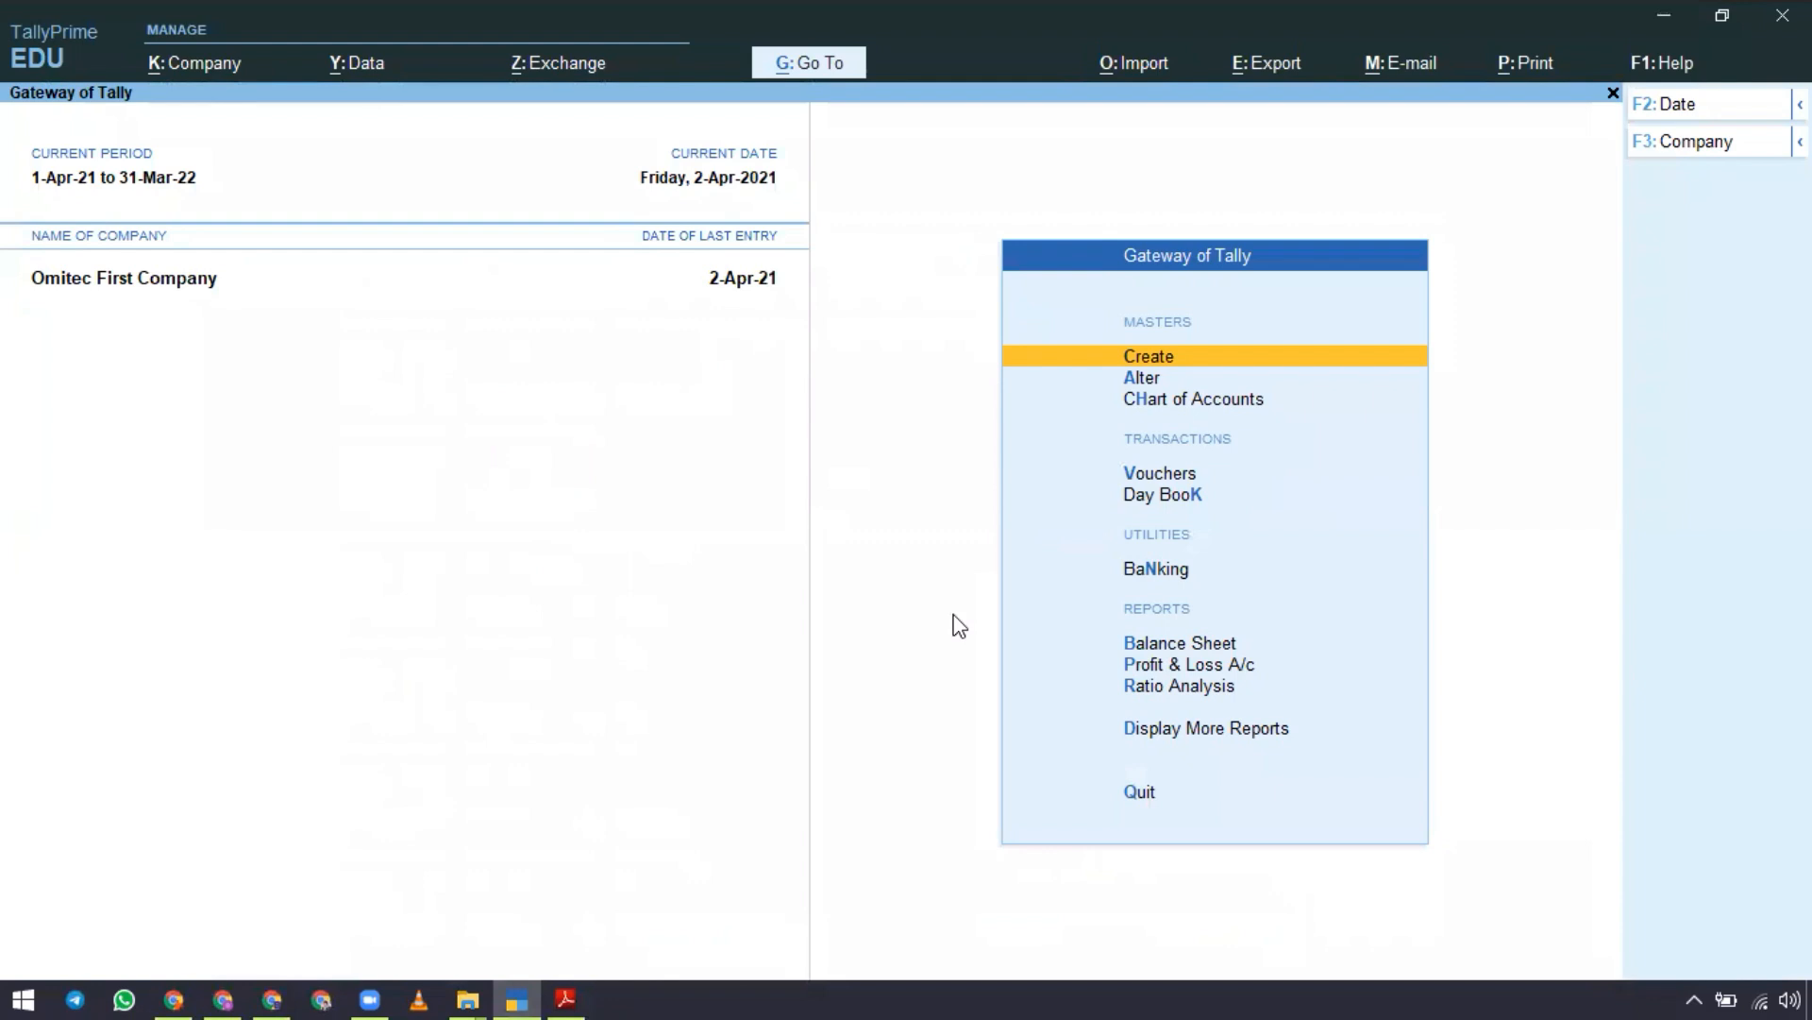
# Shut the currently open company, Omitec First Company.
pyautogui.press('Return')
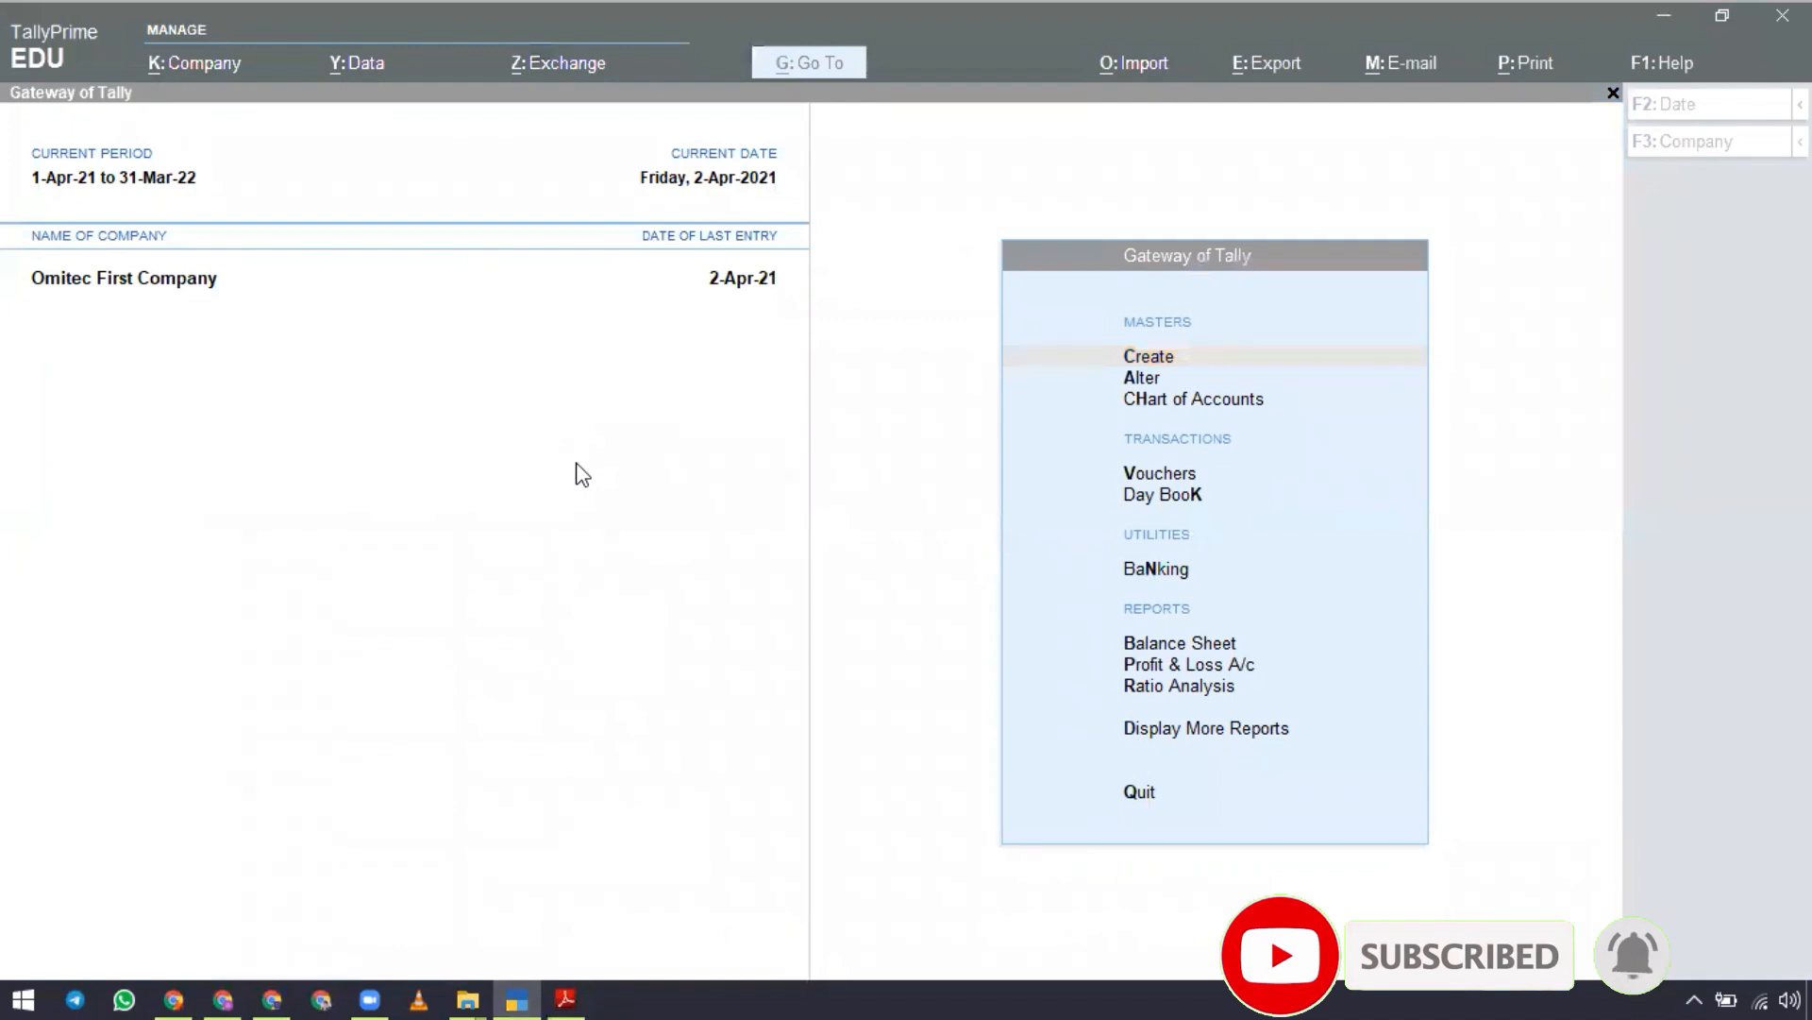
pyautogui.click(626, 478)
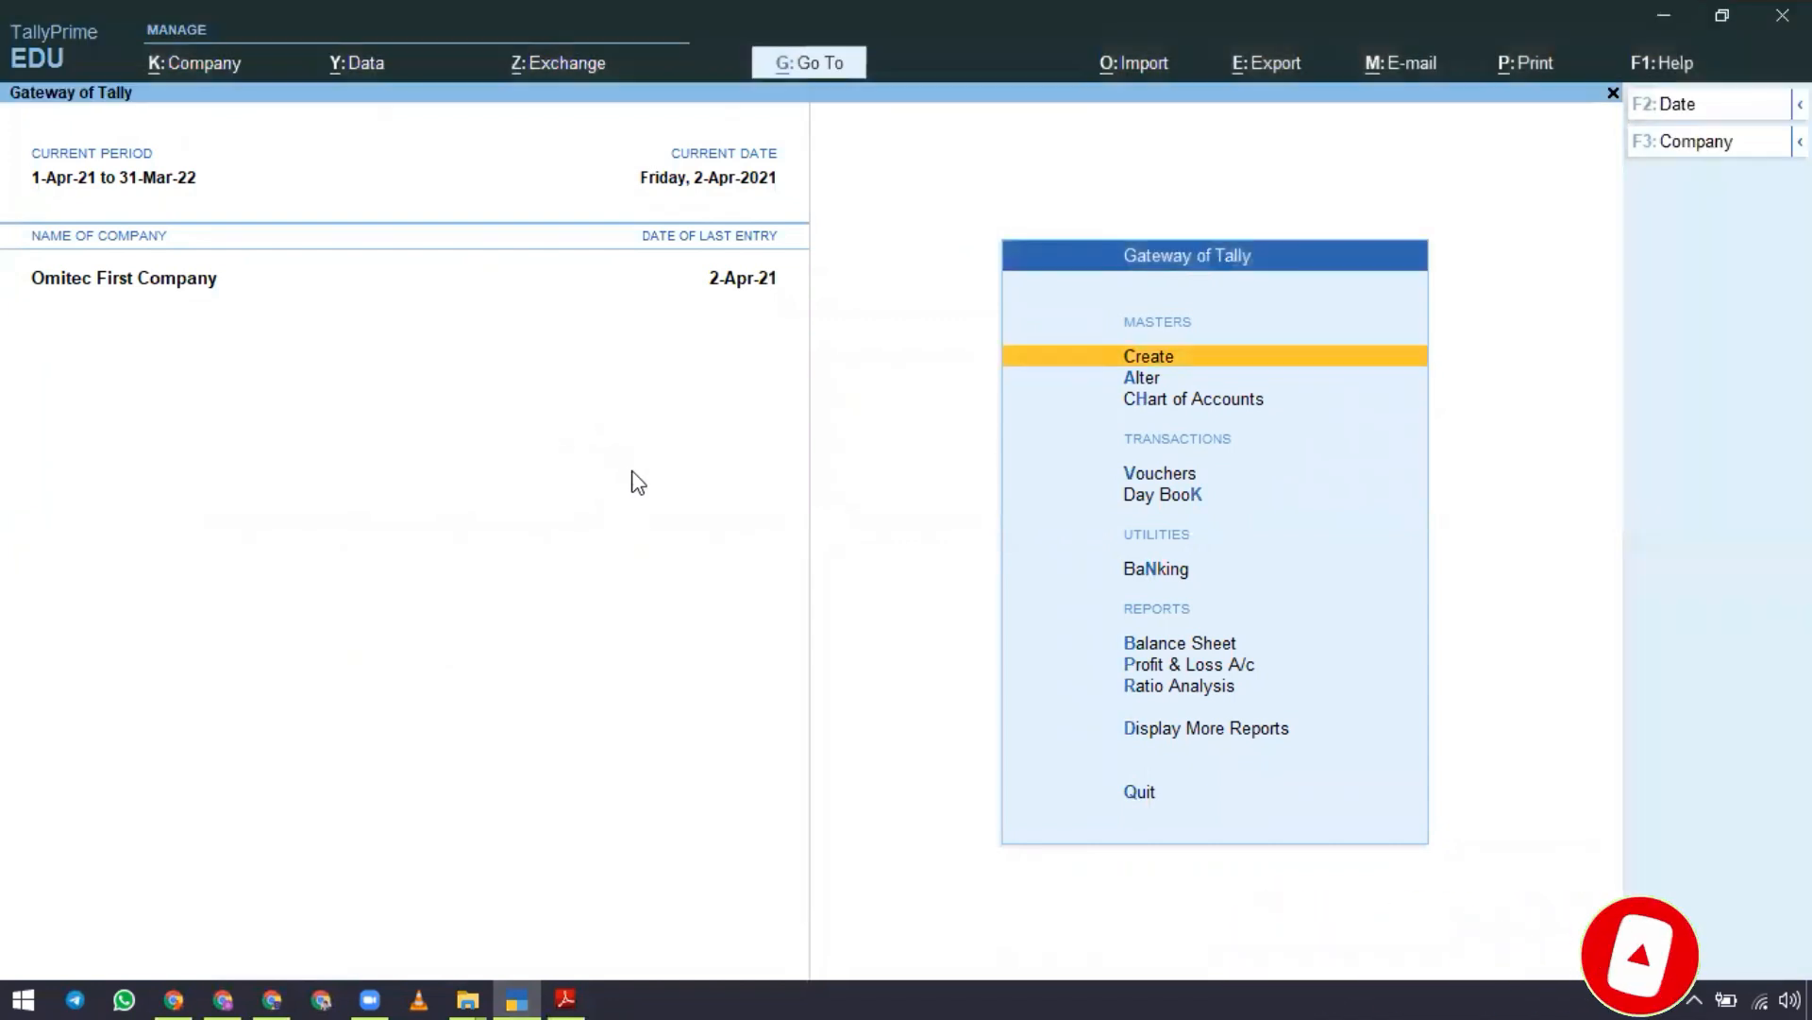
pyautogui.hotkey('ctrl', 'F3')
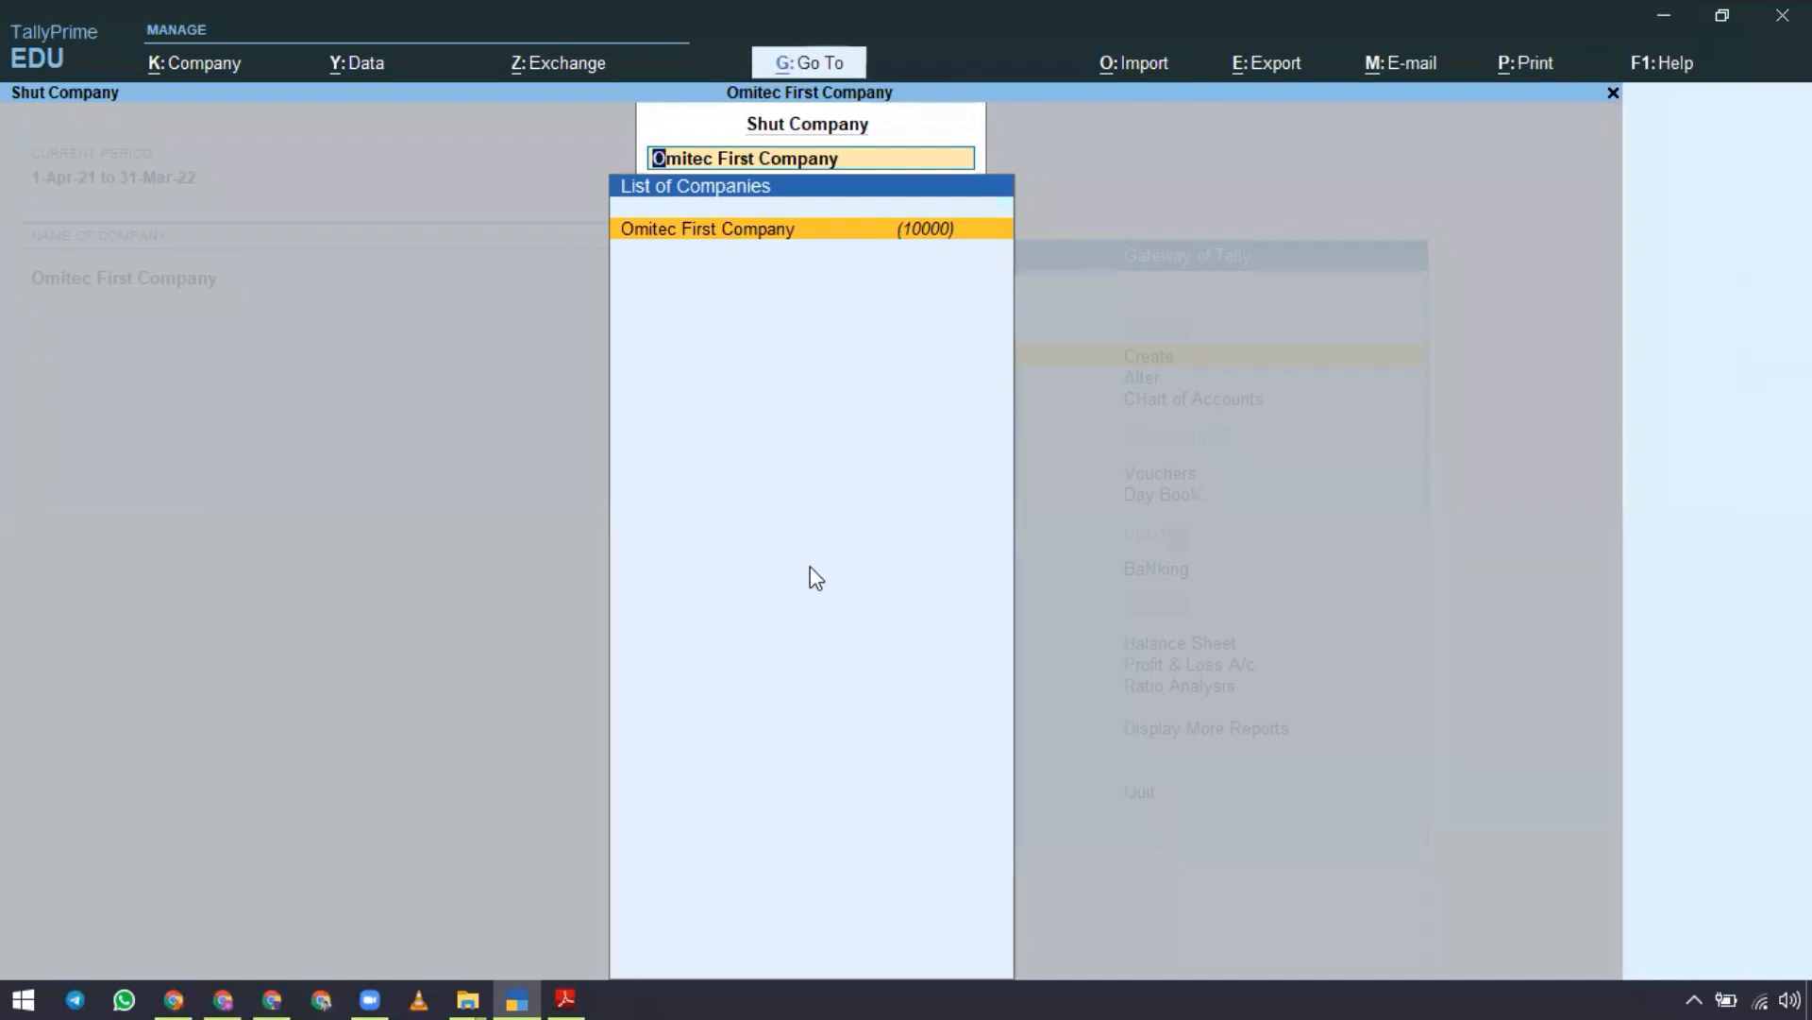
pyautogui.press('Return')
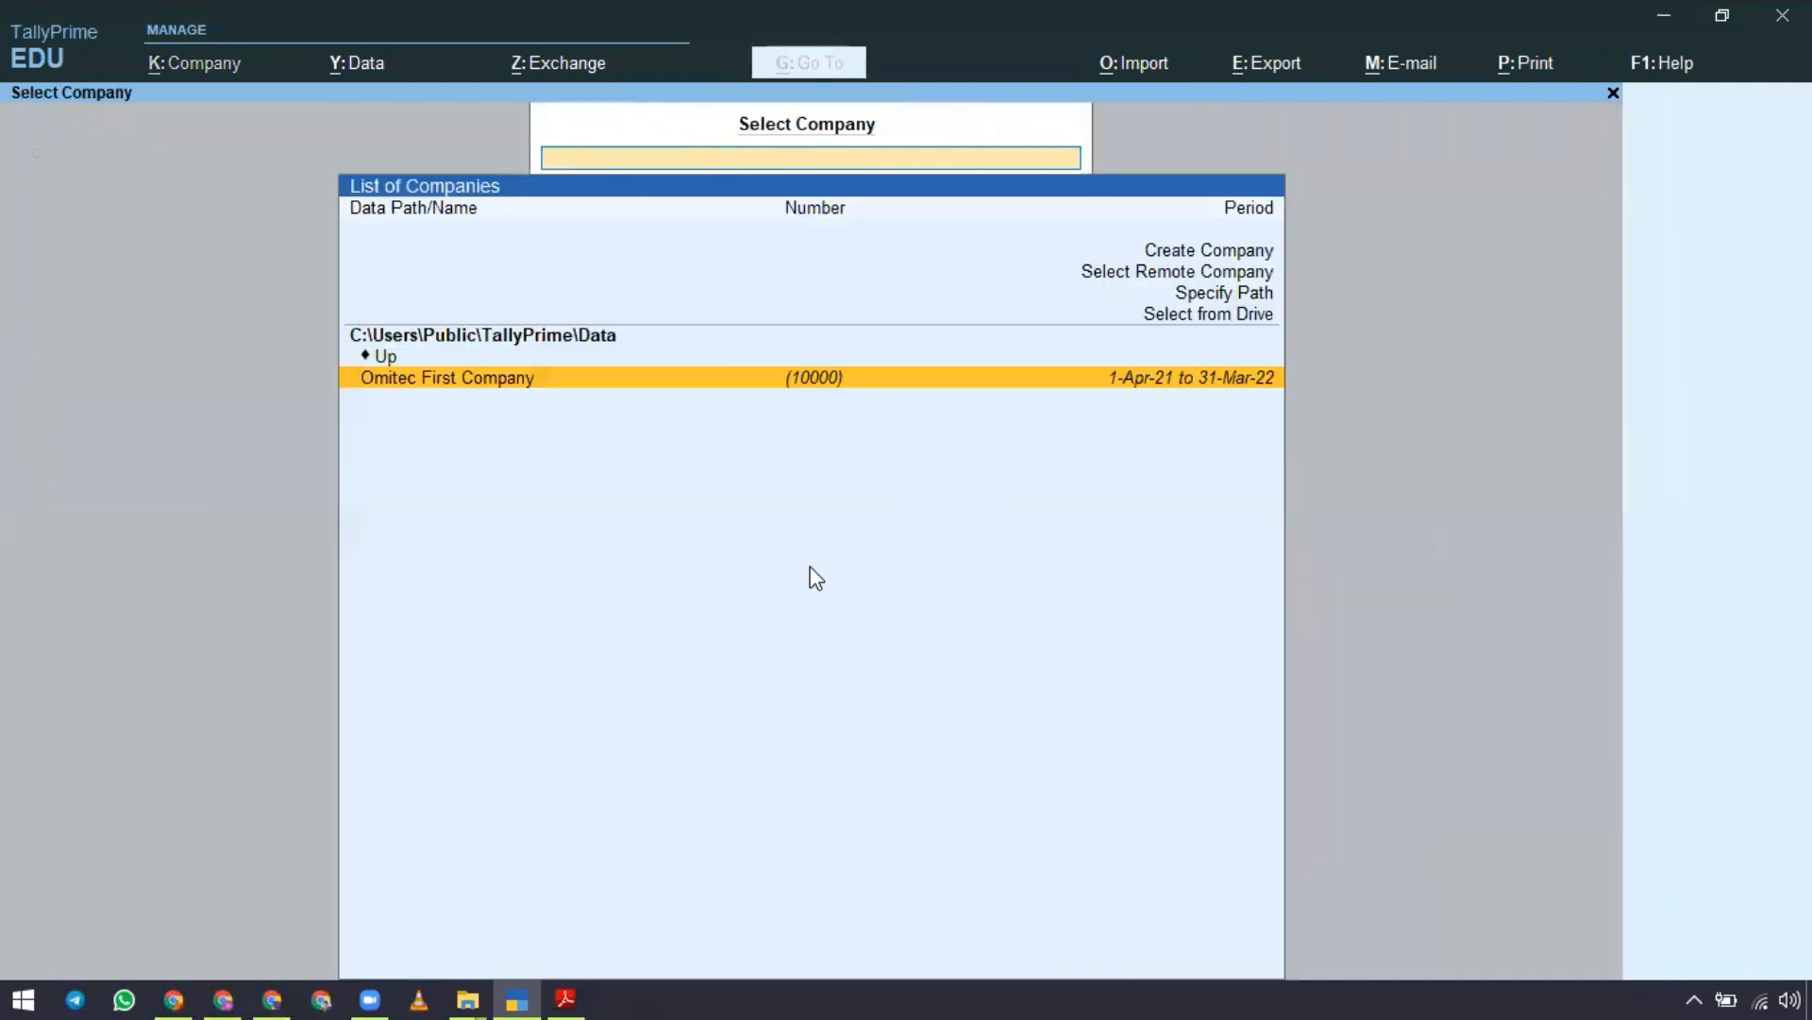
# Start creating a new company named OMITEC Tally Assignment 01.
pyautogui.press('Up')
pyautogui.press('Up')
pyautogui.press('Up')
pyautogui.press('Up')
pyautogui.press('Up')
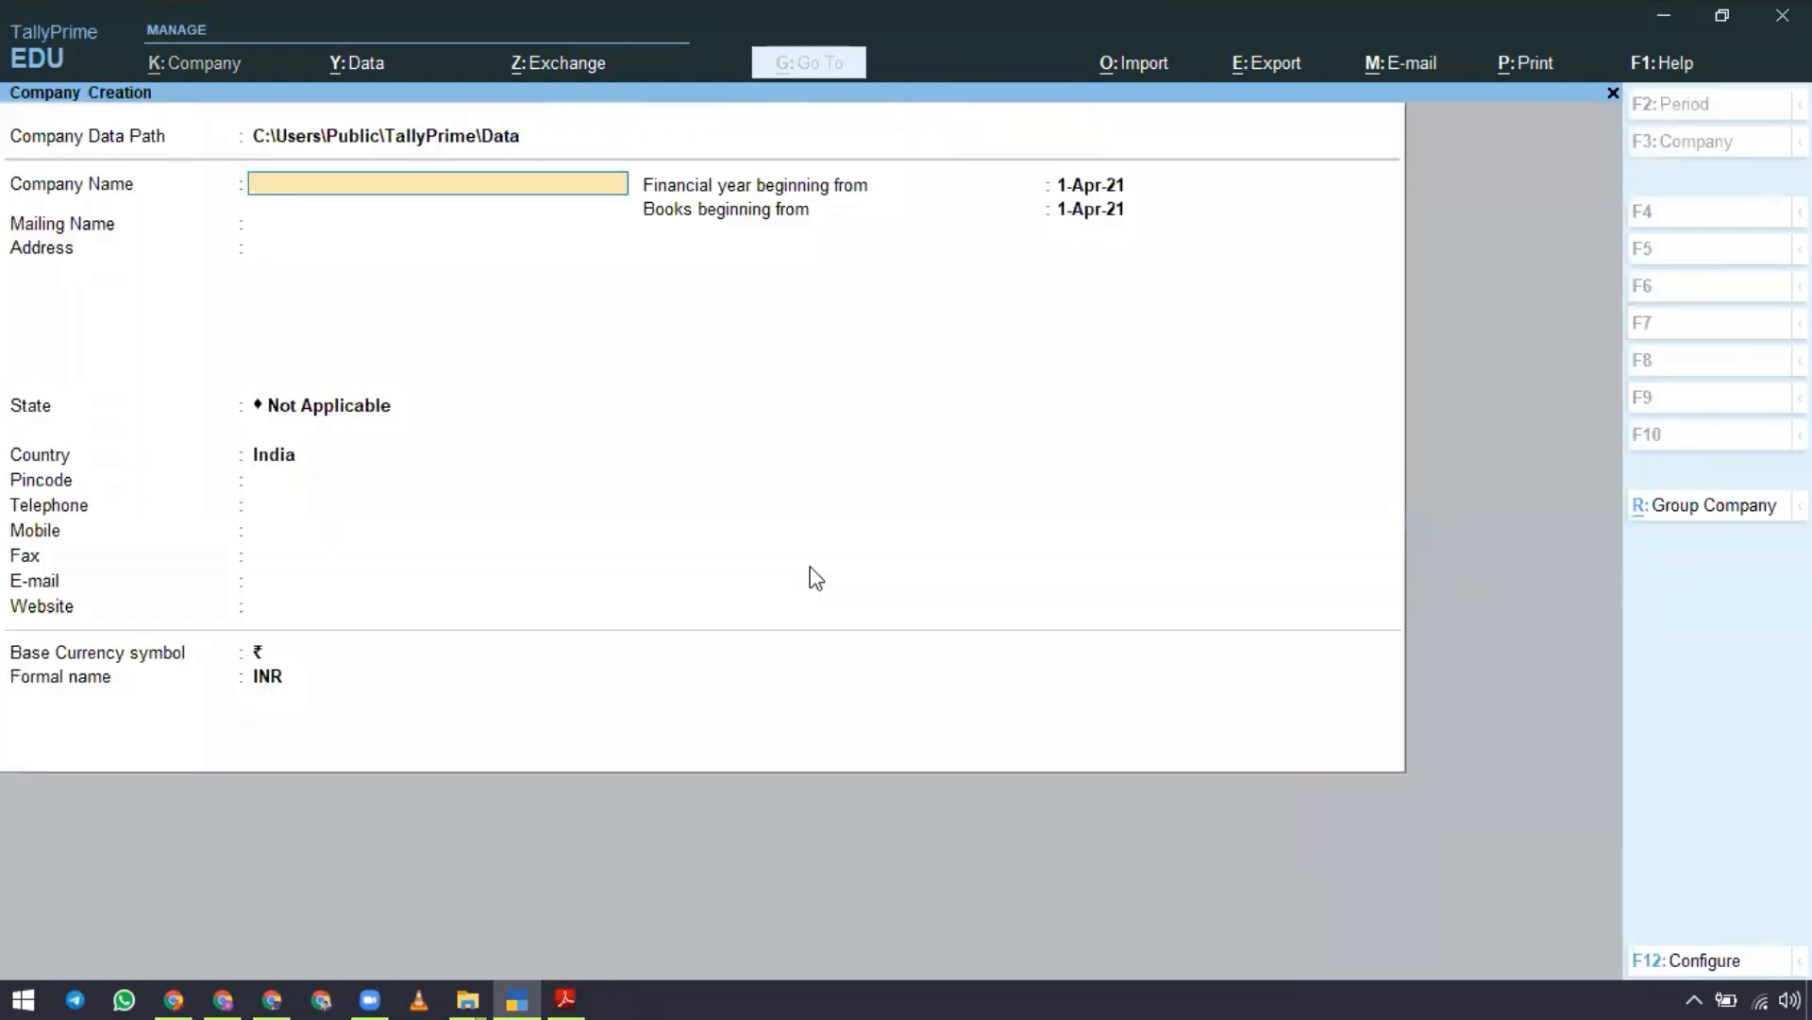
pyautogui.write('OMITEC Tally Assignmen')
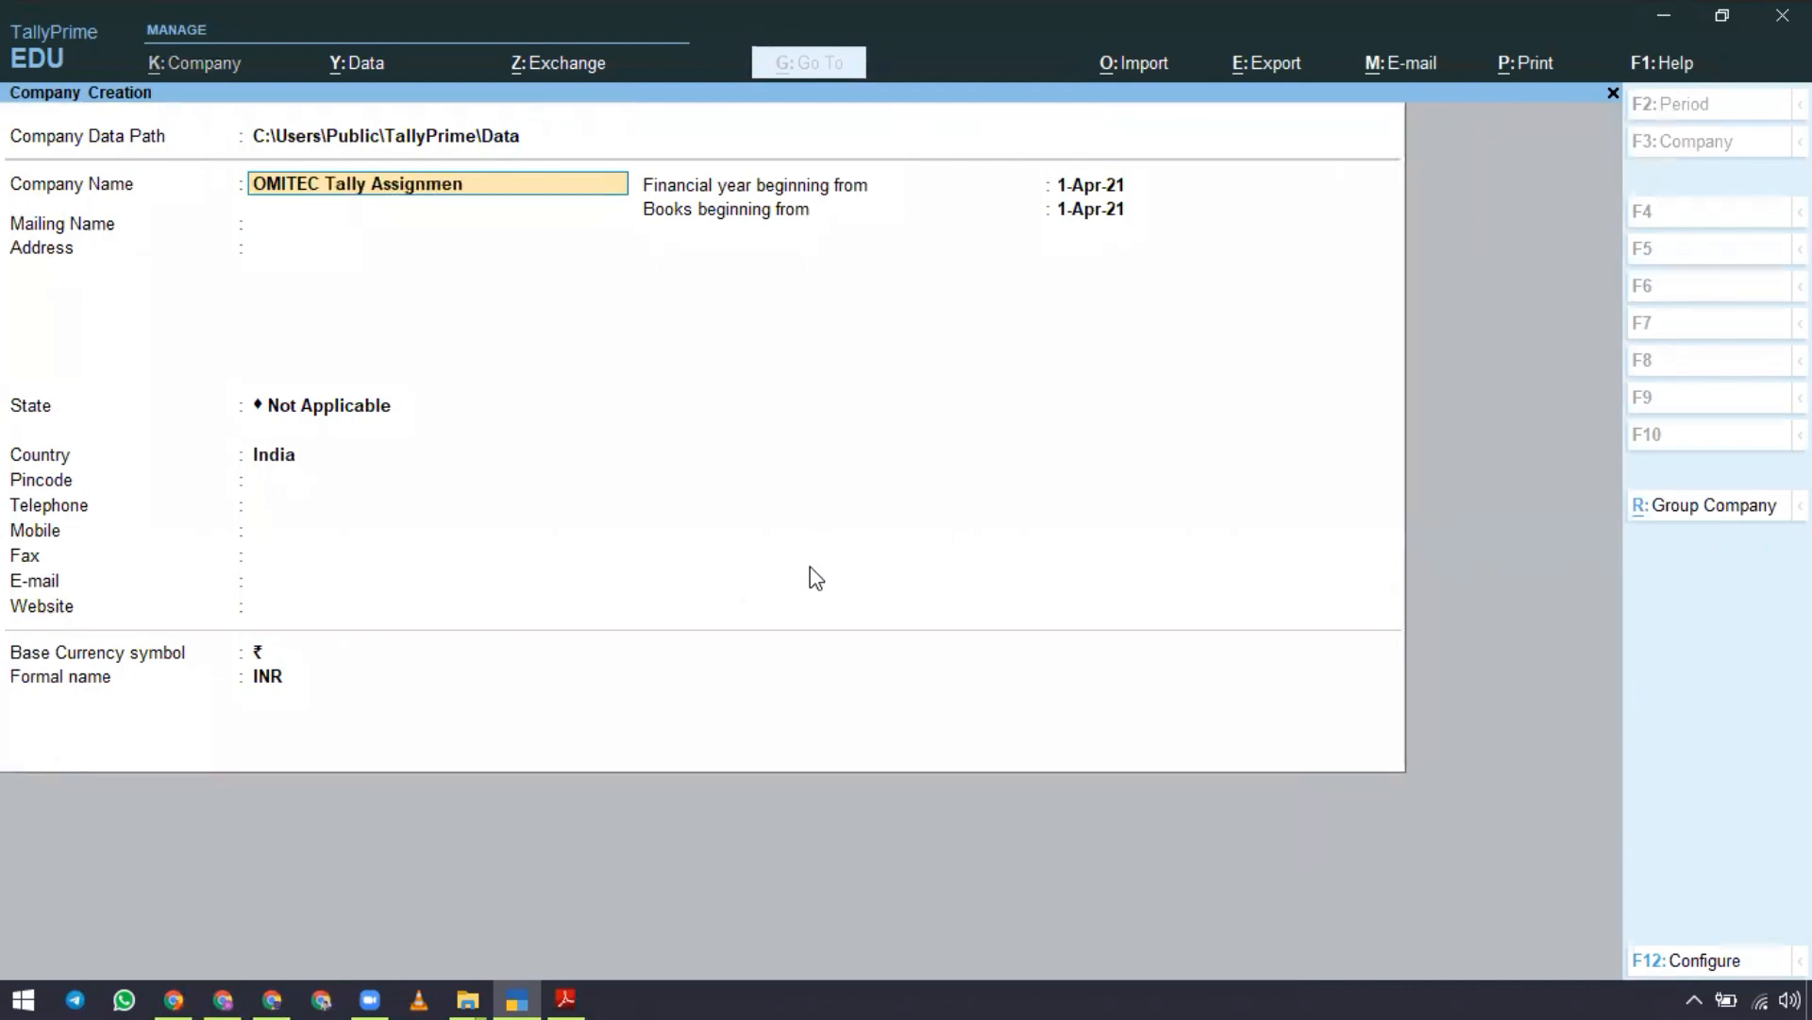
pyautogui.write('t 01')
pyautogui.press('Return')
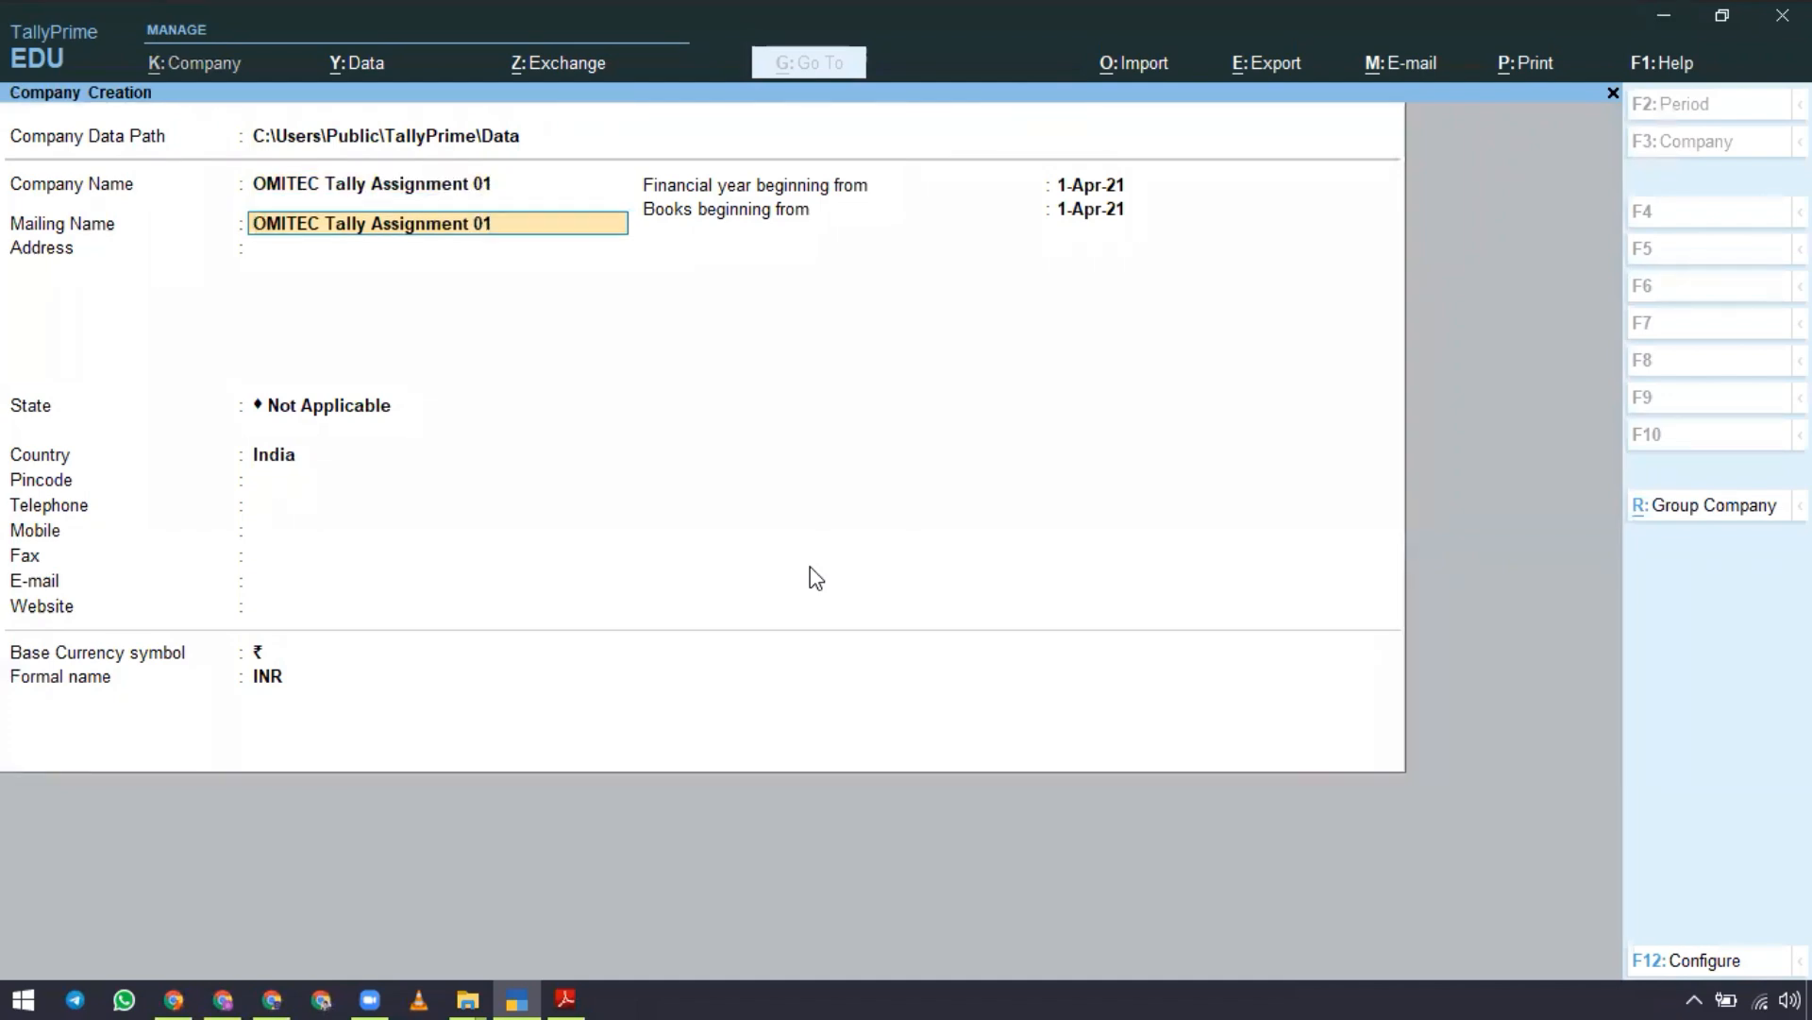
# Keep the default mailing name, state, country and currency, leave the contact details blank, and save the company.
pyautogui.press('Return')
pyautogui.press('Return')
pyautogui.press('Return')
pyautogui.press('Return')
pyautogui.press('Return')
pyautogui.press('Return')
pyautogui.press('Return')
pyautogui.press('Return')
pyautogui.press('Return')
pyautogui.press('Return')
pyautogui.press('Return')
pyautogui.press('Return')
pyautogui.press('Return')
pyautogui.press('Return')
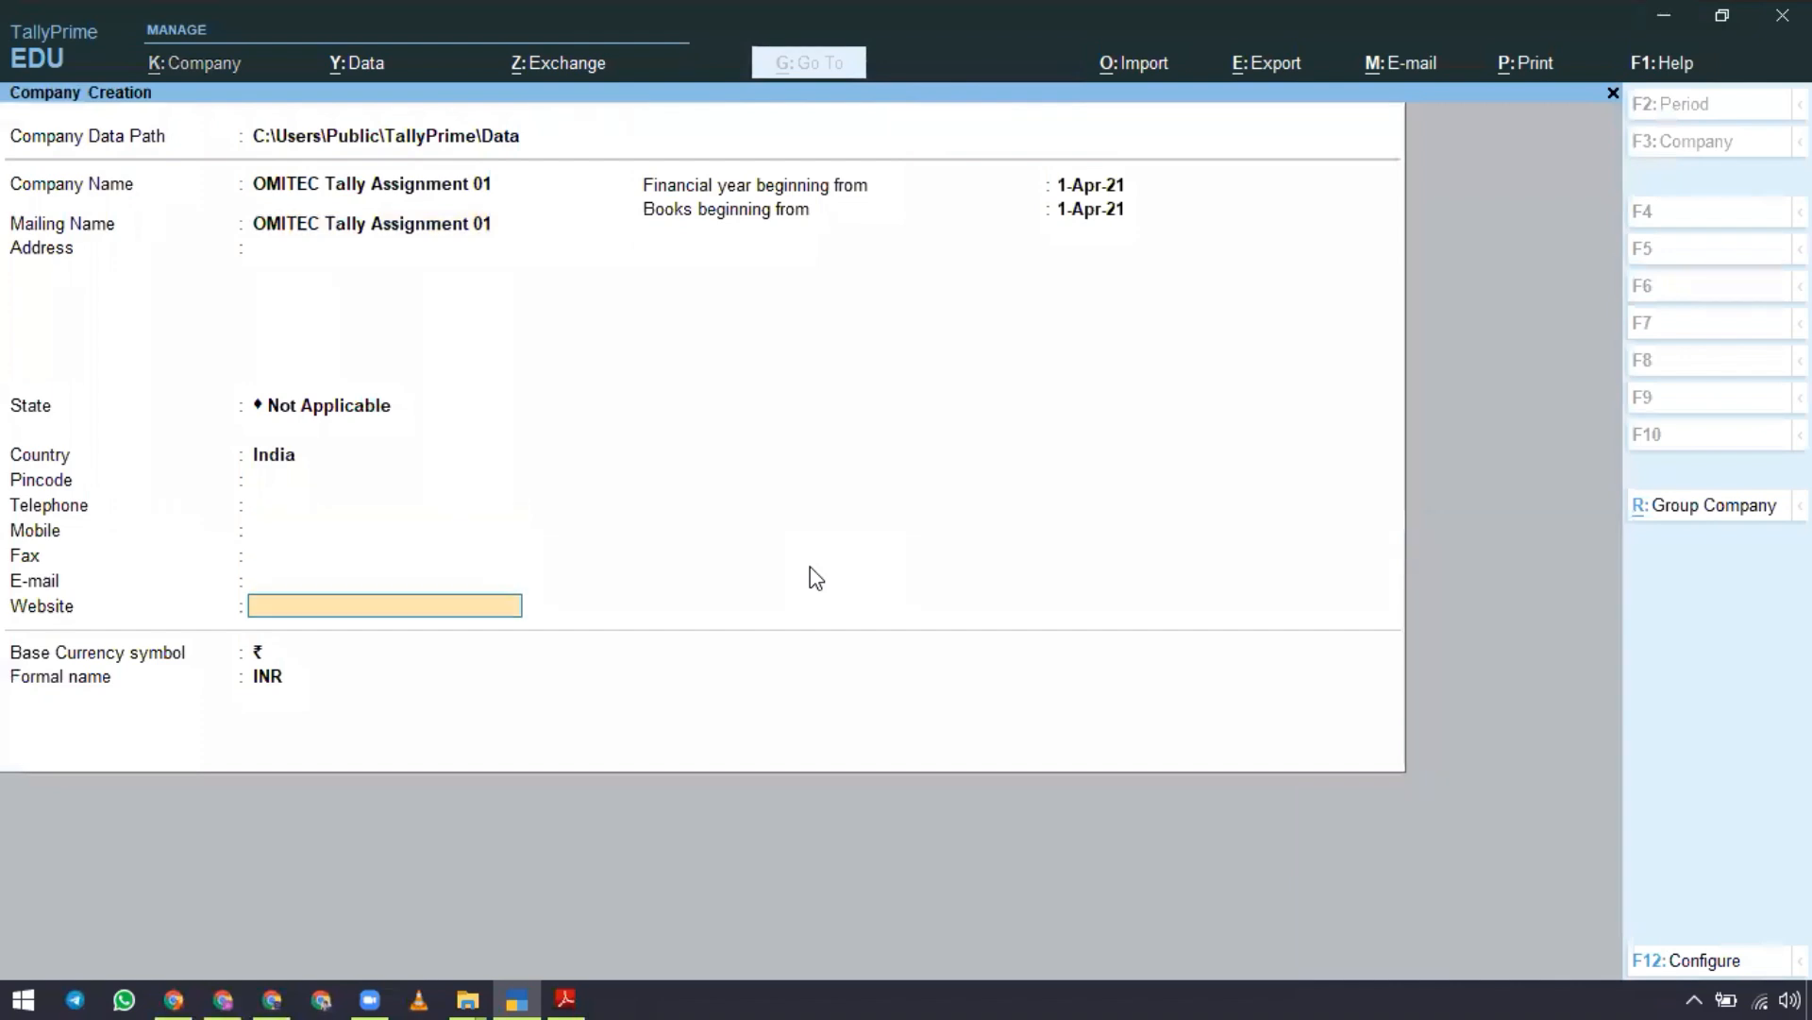
pyautogui.press('Return')
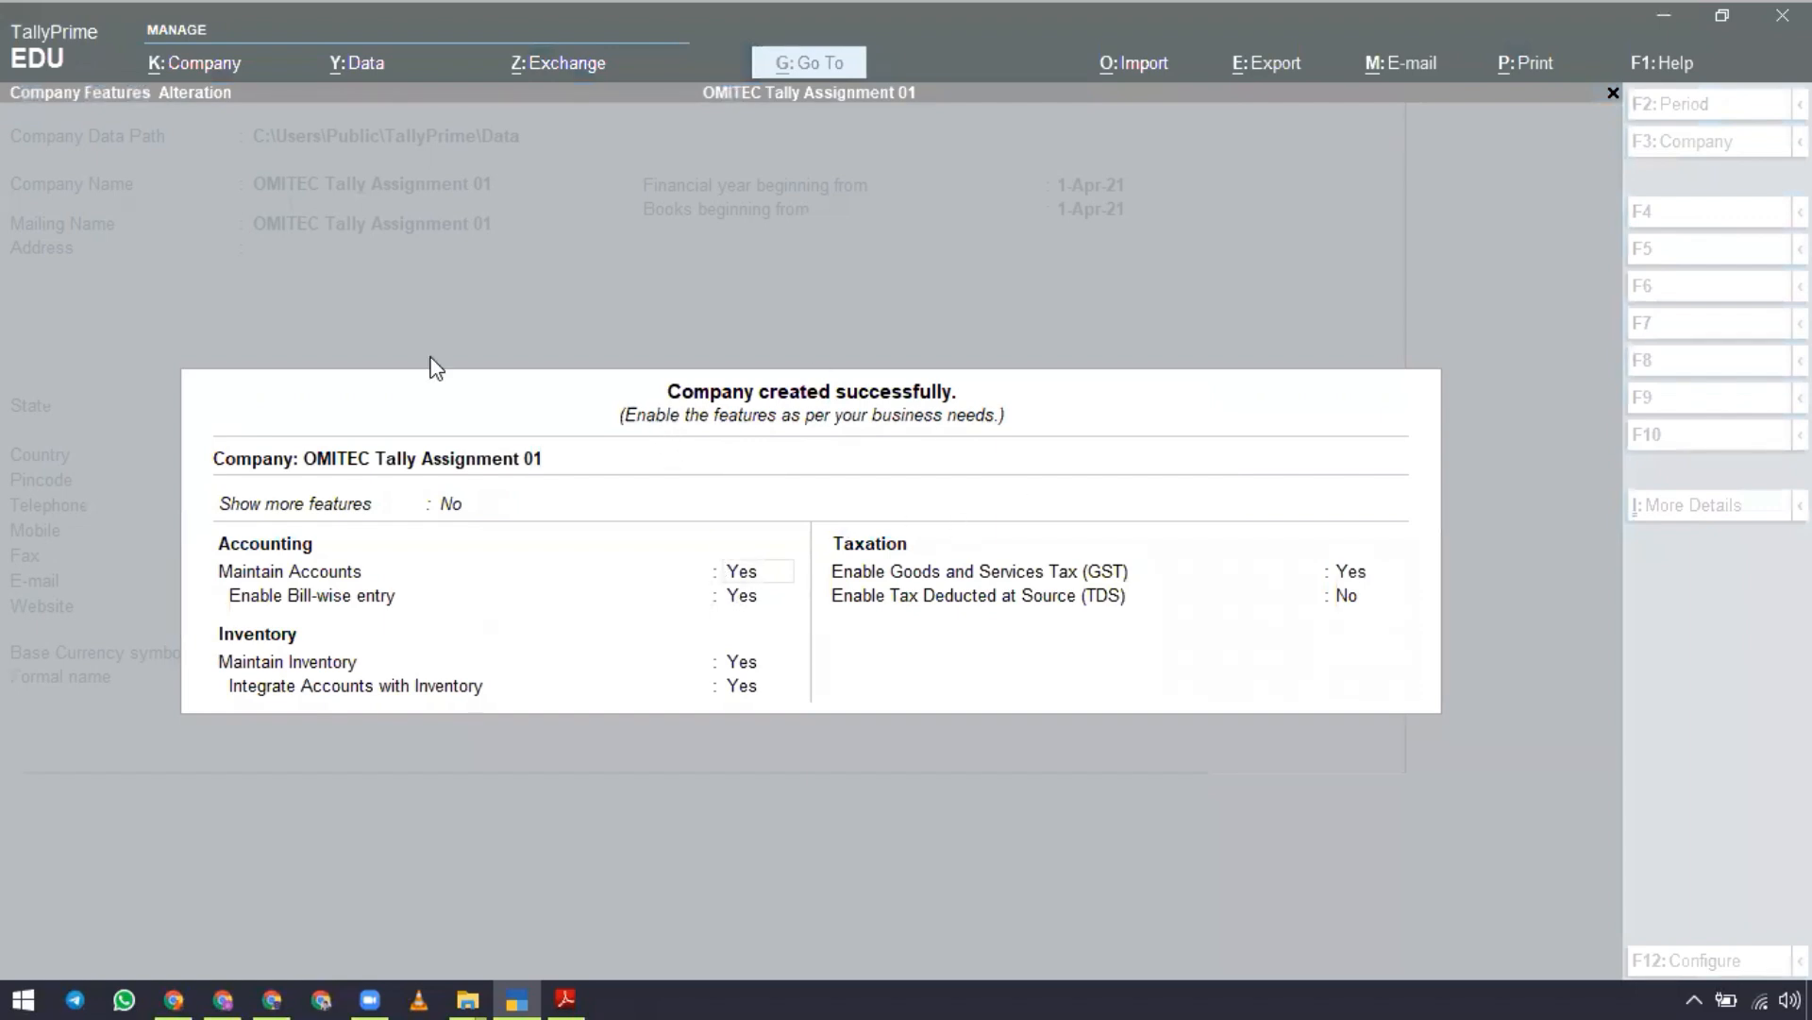
# Keep Maintain Accounts on, set bill-wise entry, inventory and GST to No, leave TDS at No, and accept the company features.
pyautogui.click(1216, 425)
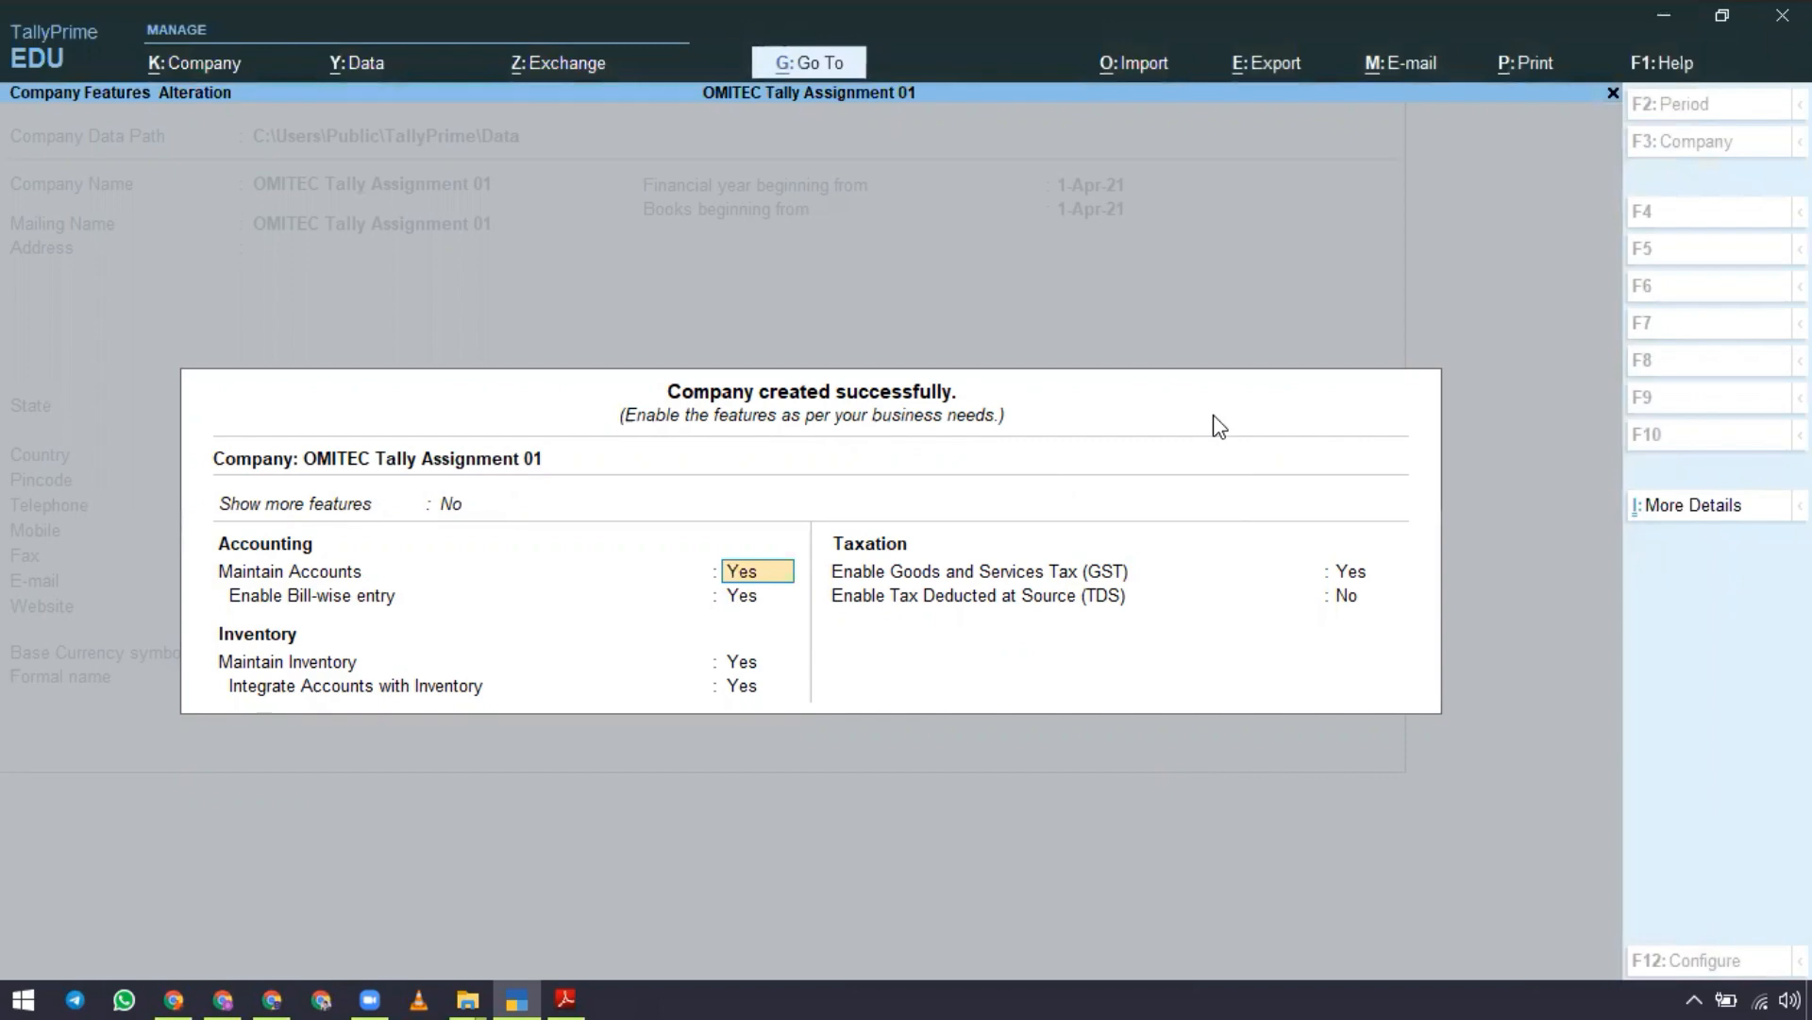
pyautogui.press('Return')
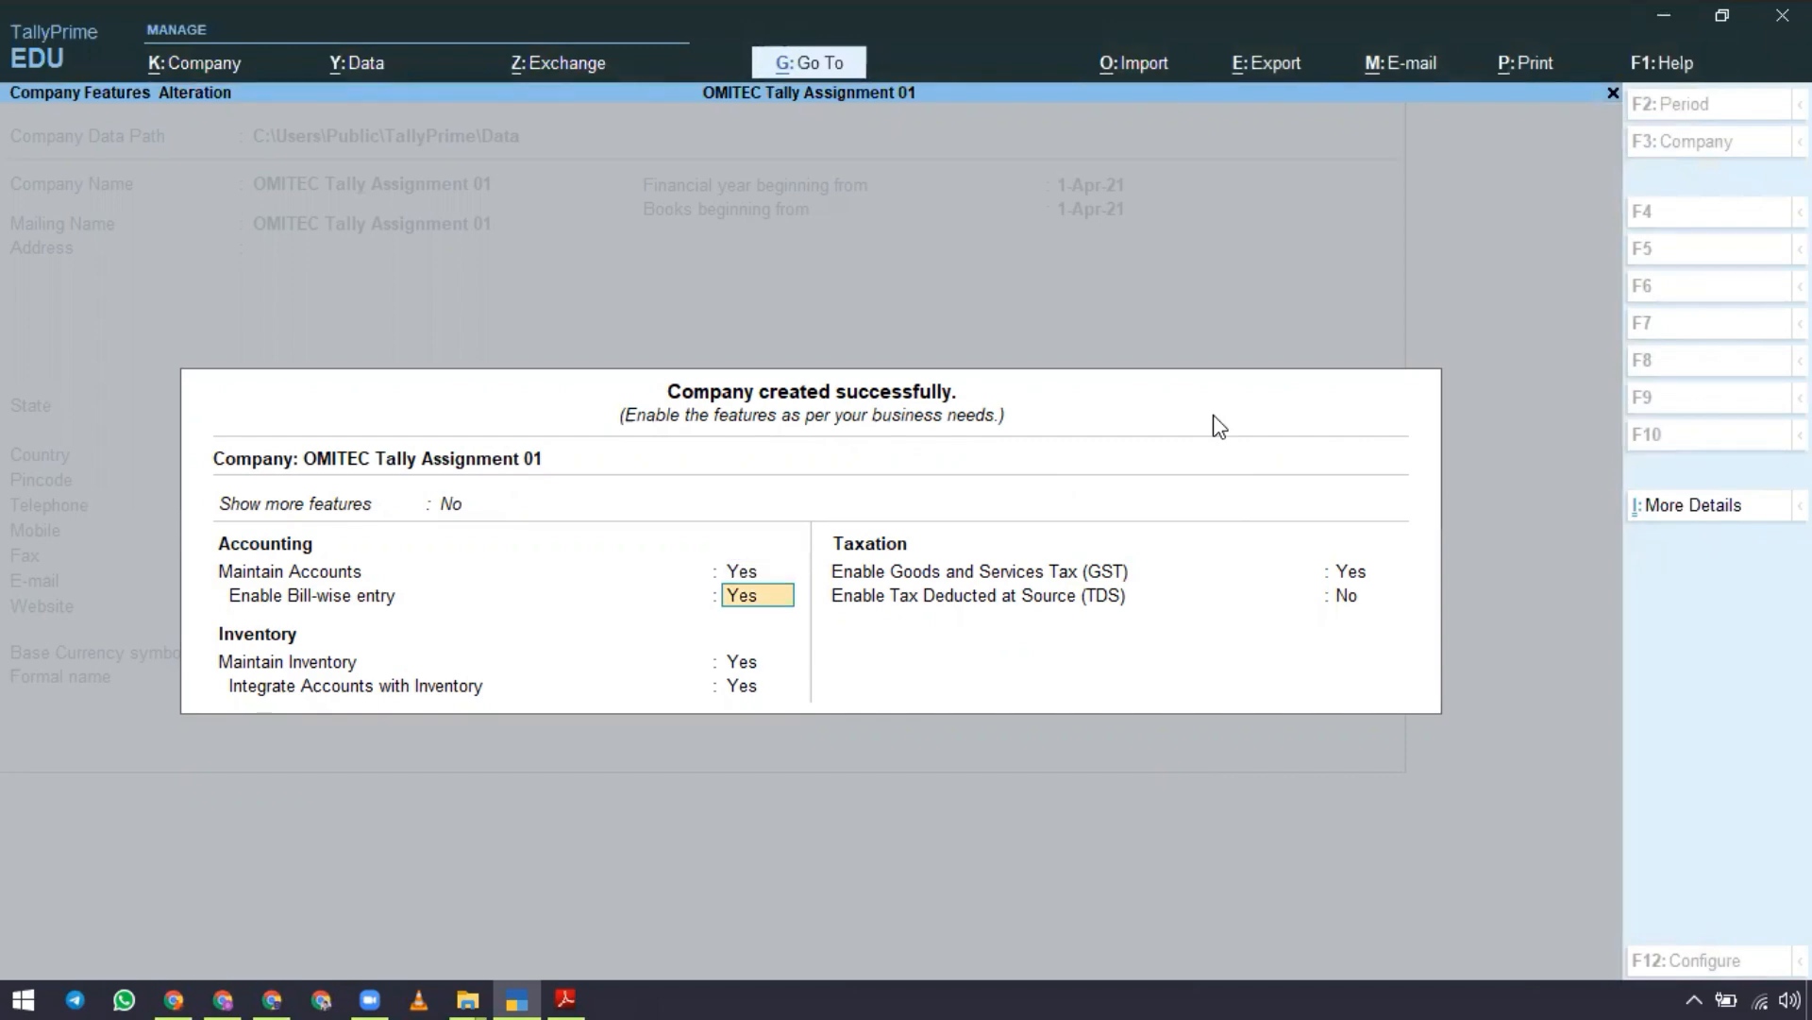
pyautogui.write('n')
pyautogui.press('Return')
pyautogui.write('n')
pyautogui.press('Return')
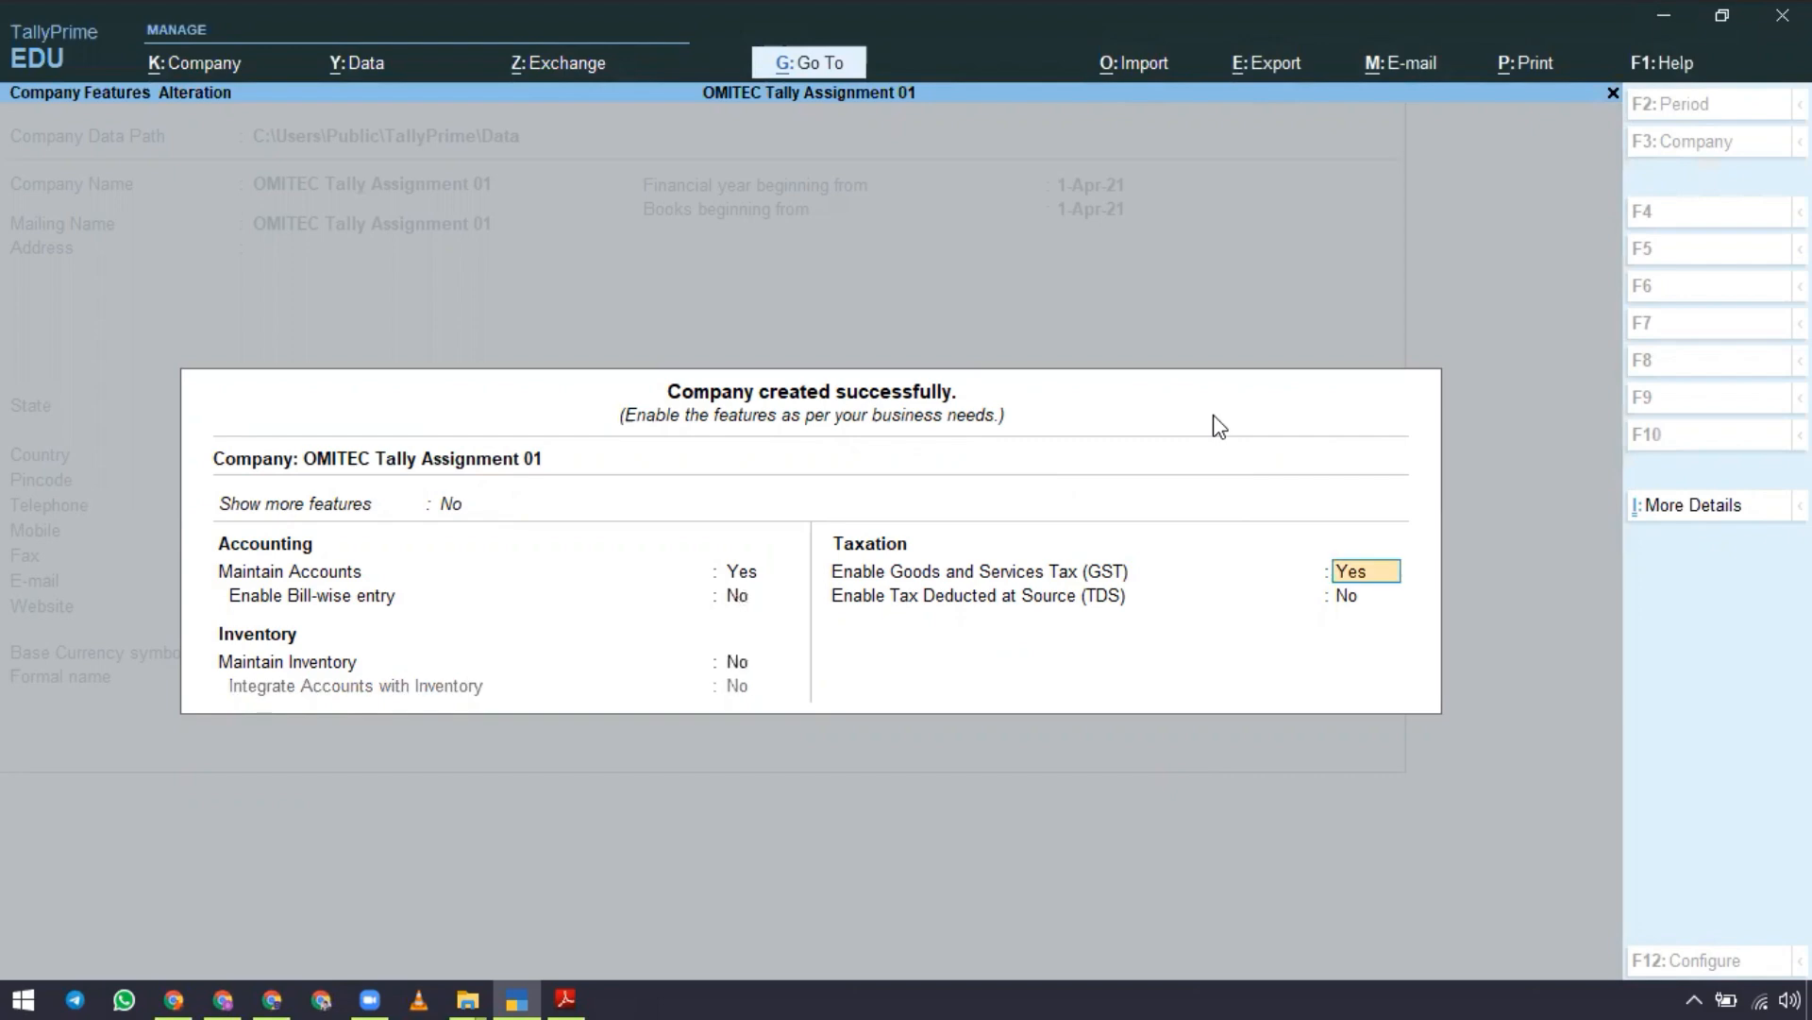
pyautogui.write('n')
pyautogui.press('Return')
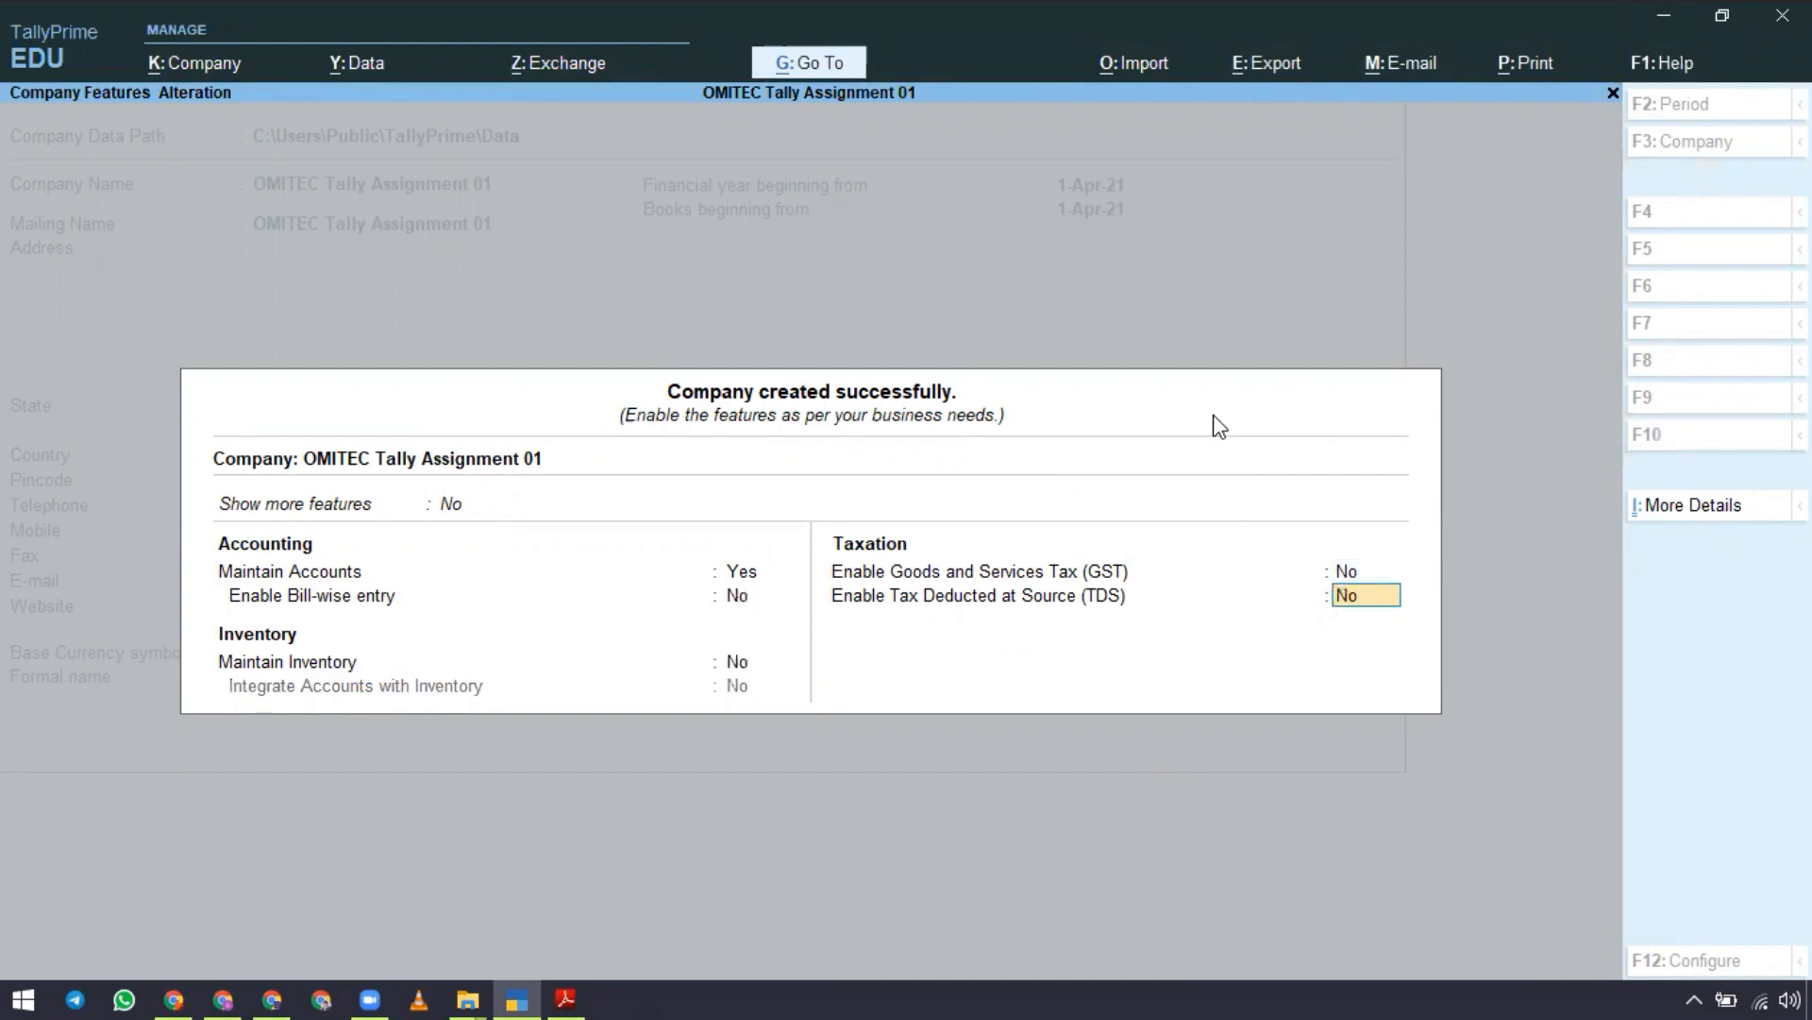
pyautogui.press('Return')
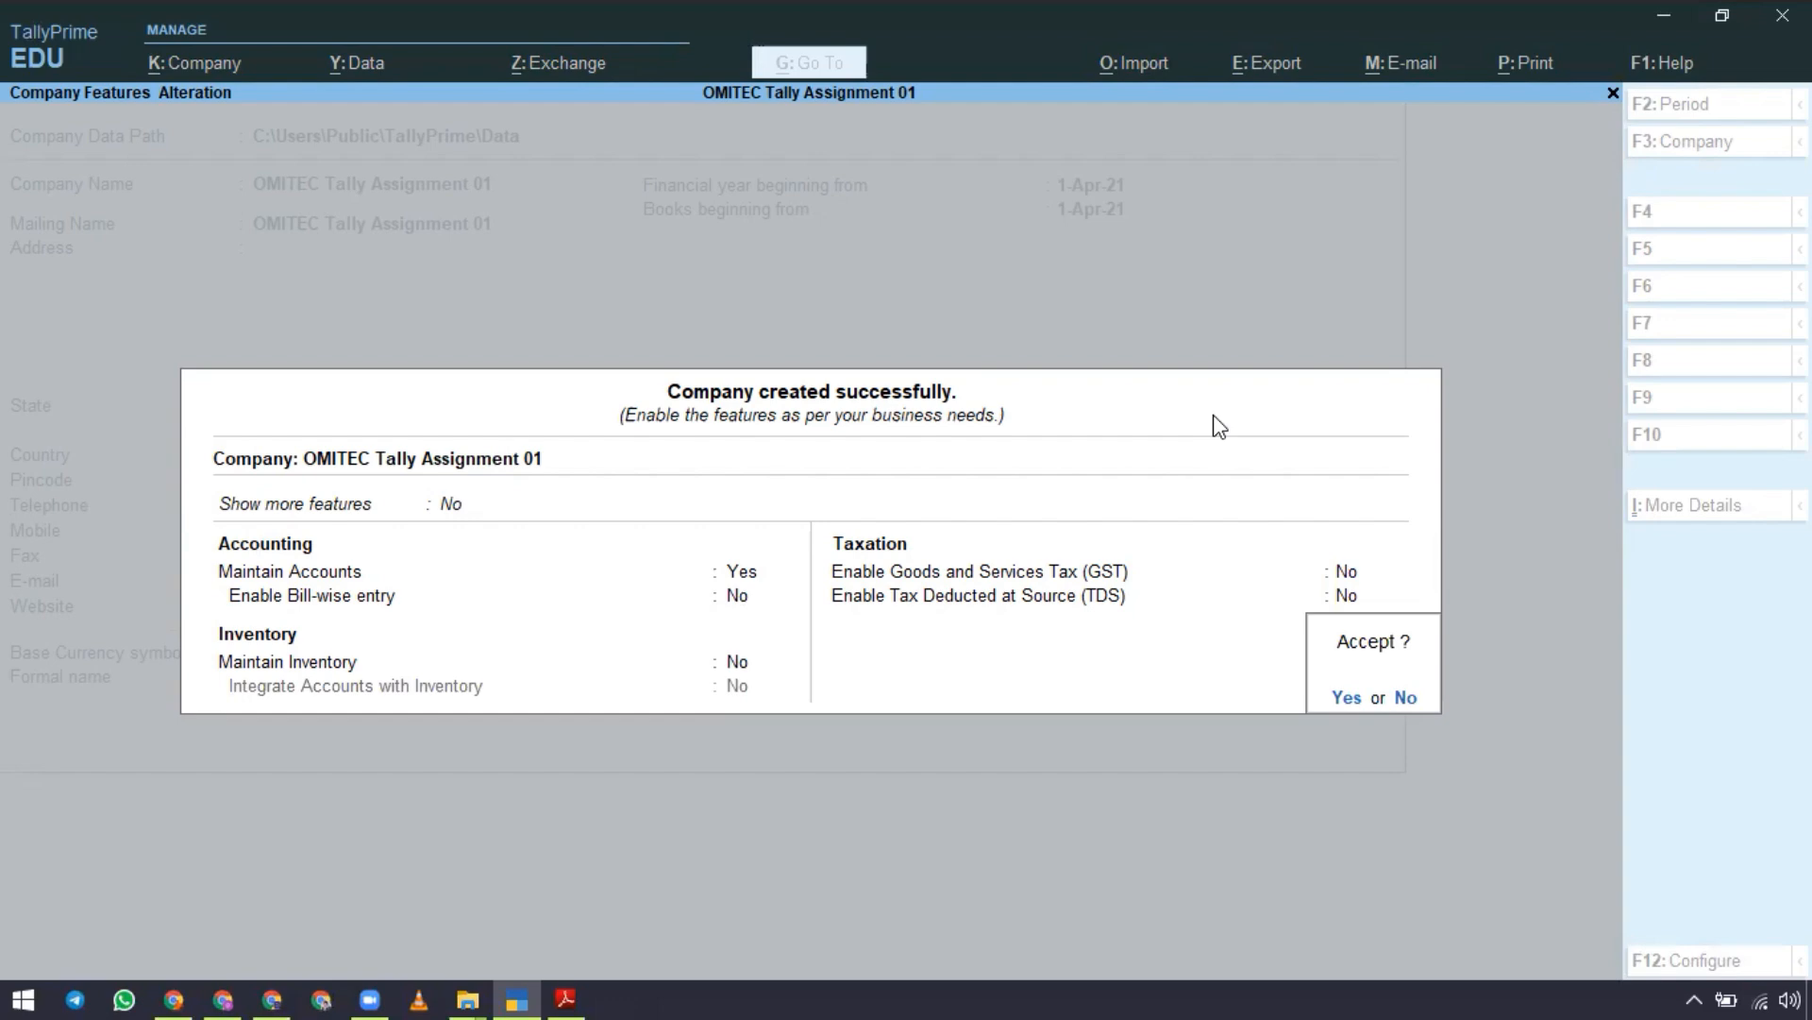
pyautogui.press('Return')
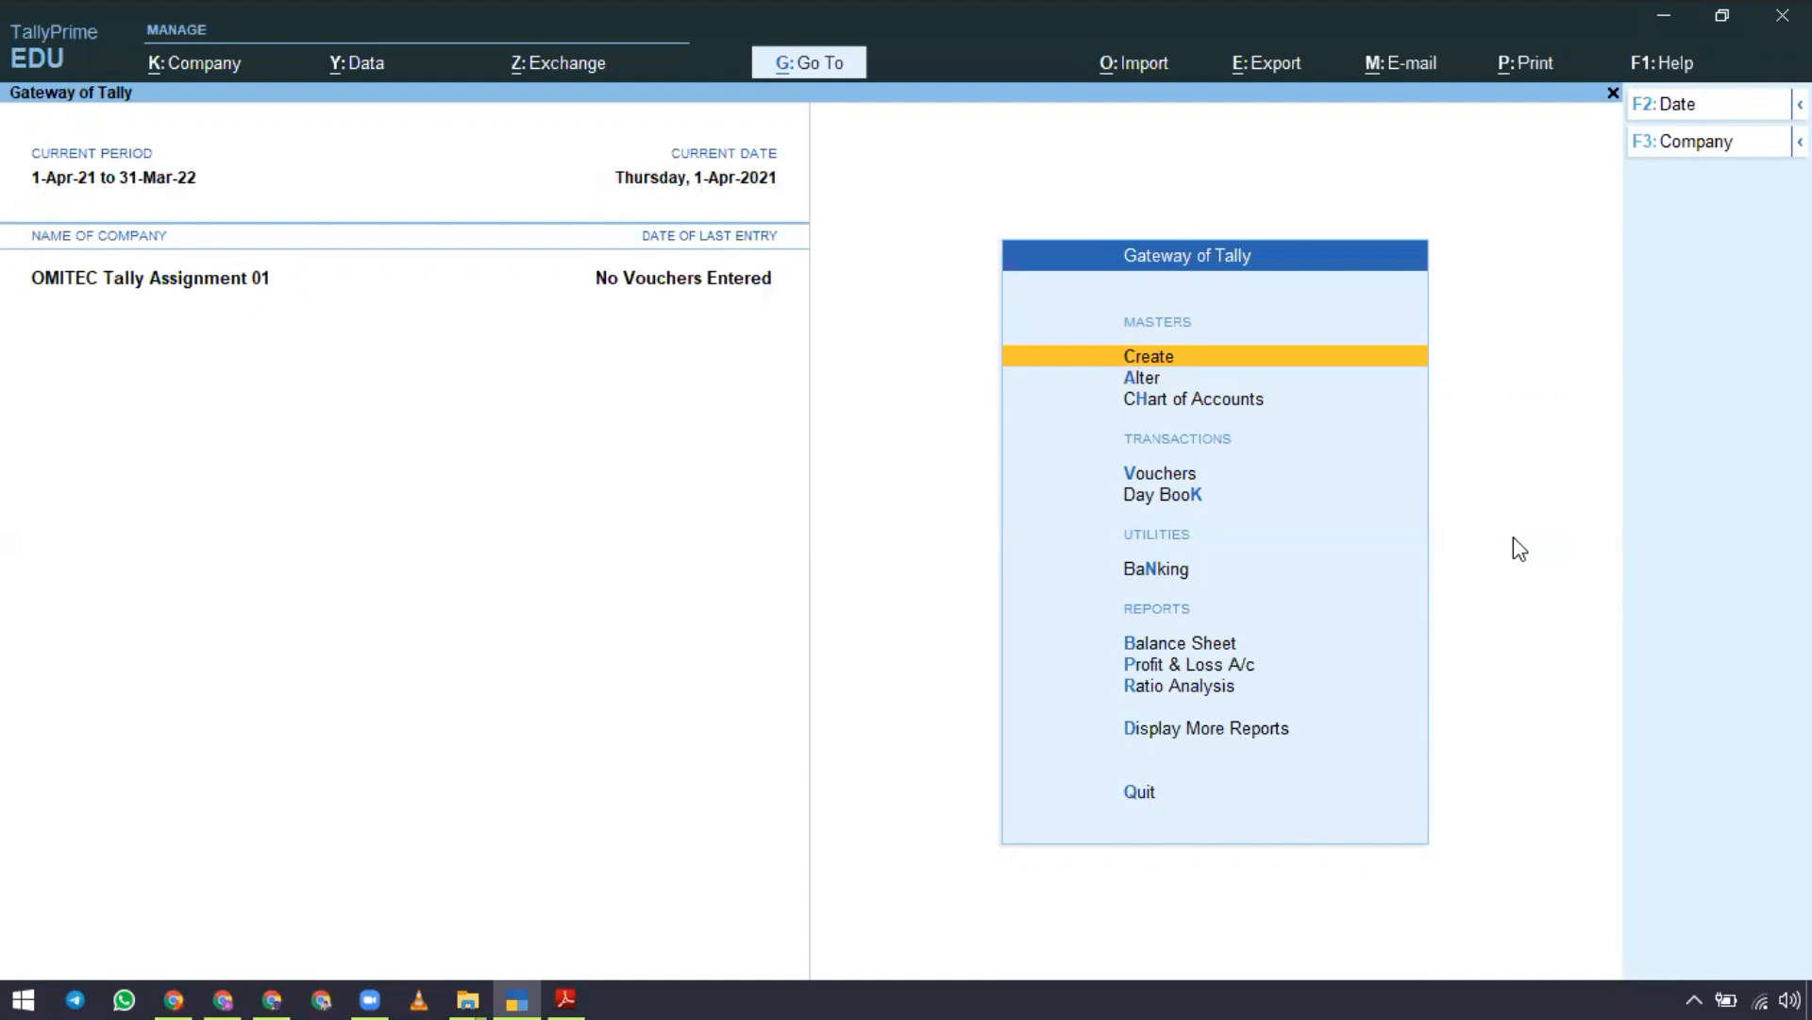
pyautogui.press('Return')
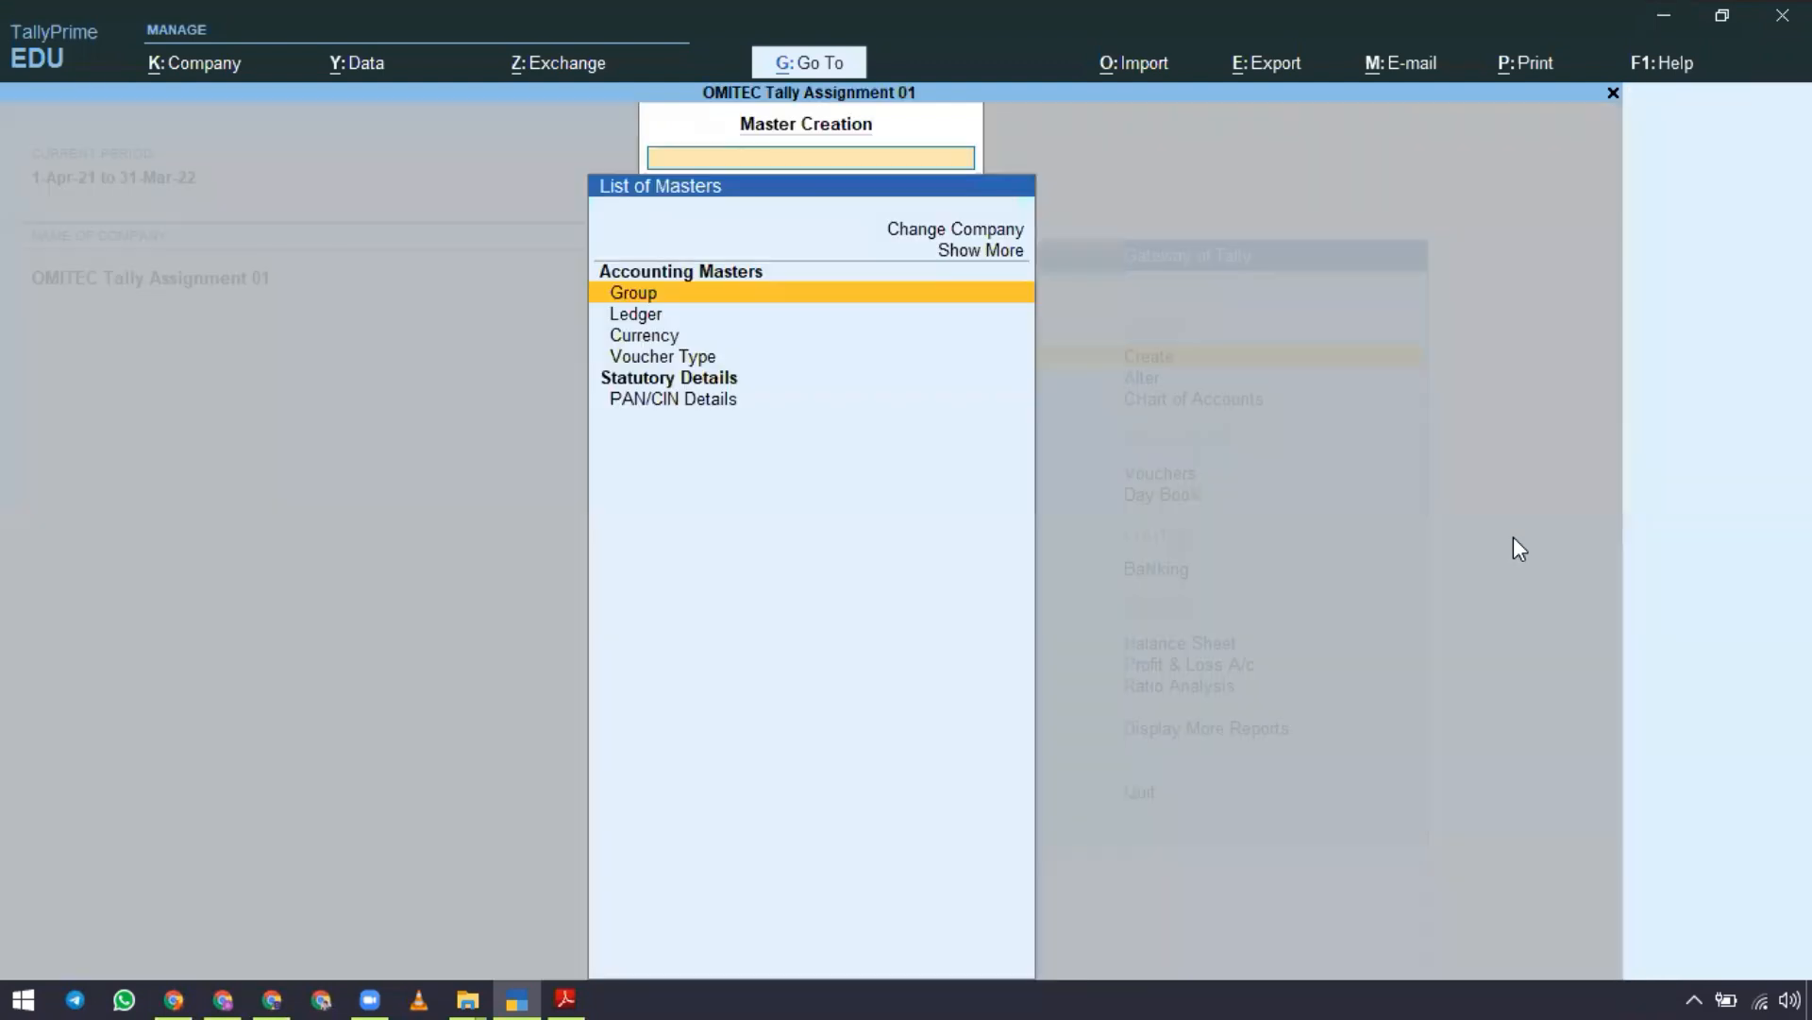
pyautogui.press('Down')
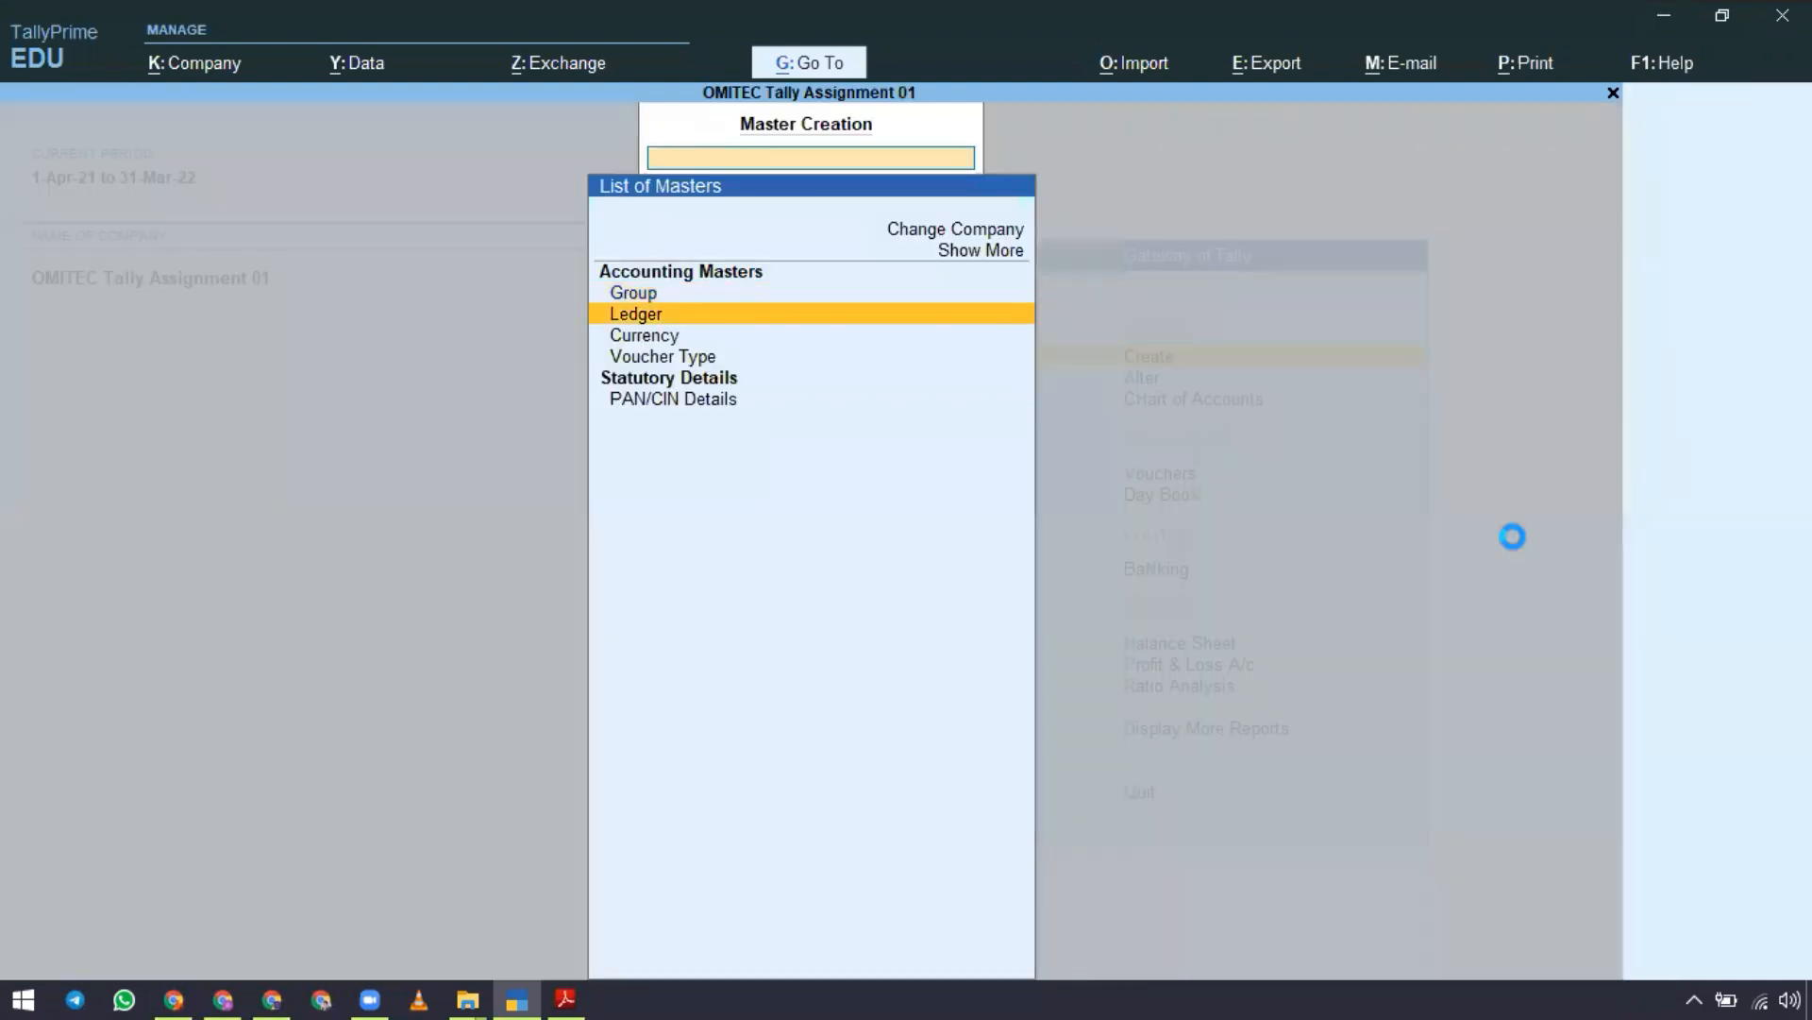
pyautogui.press('Return')
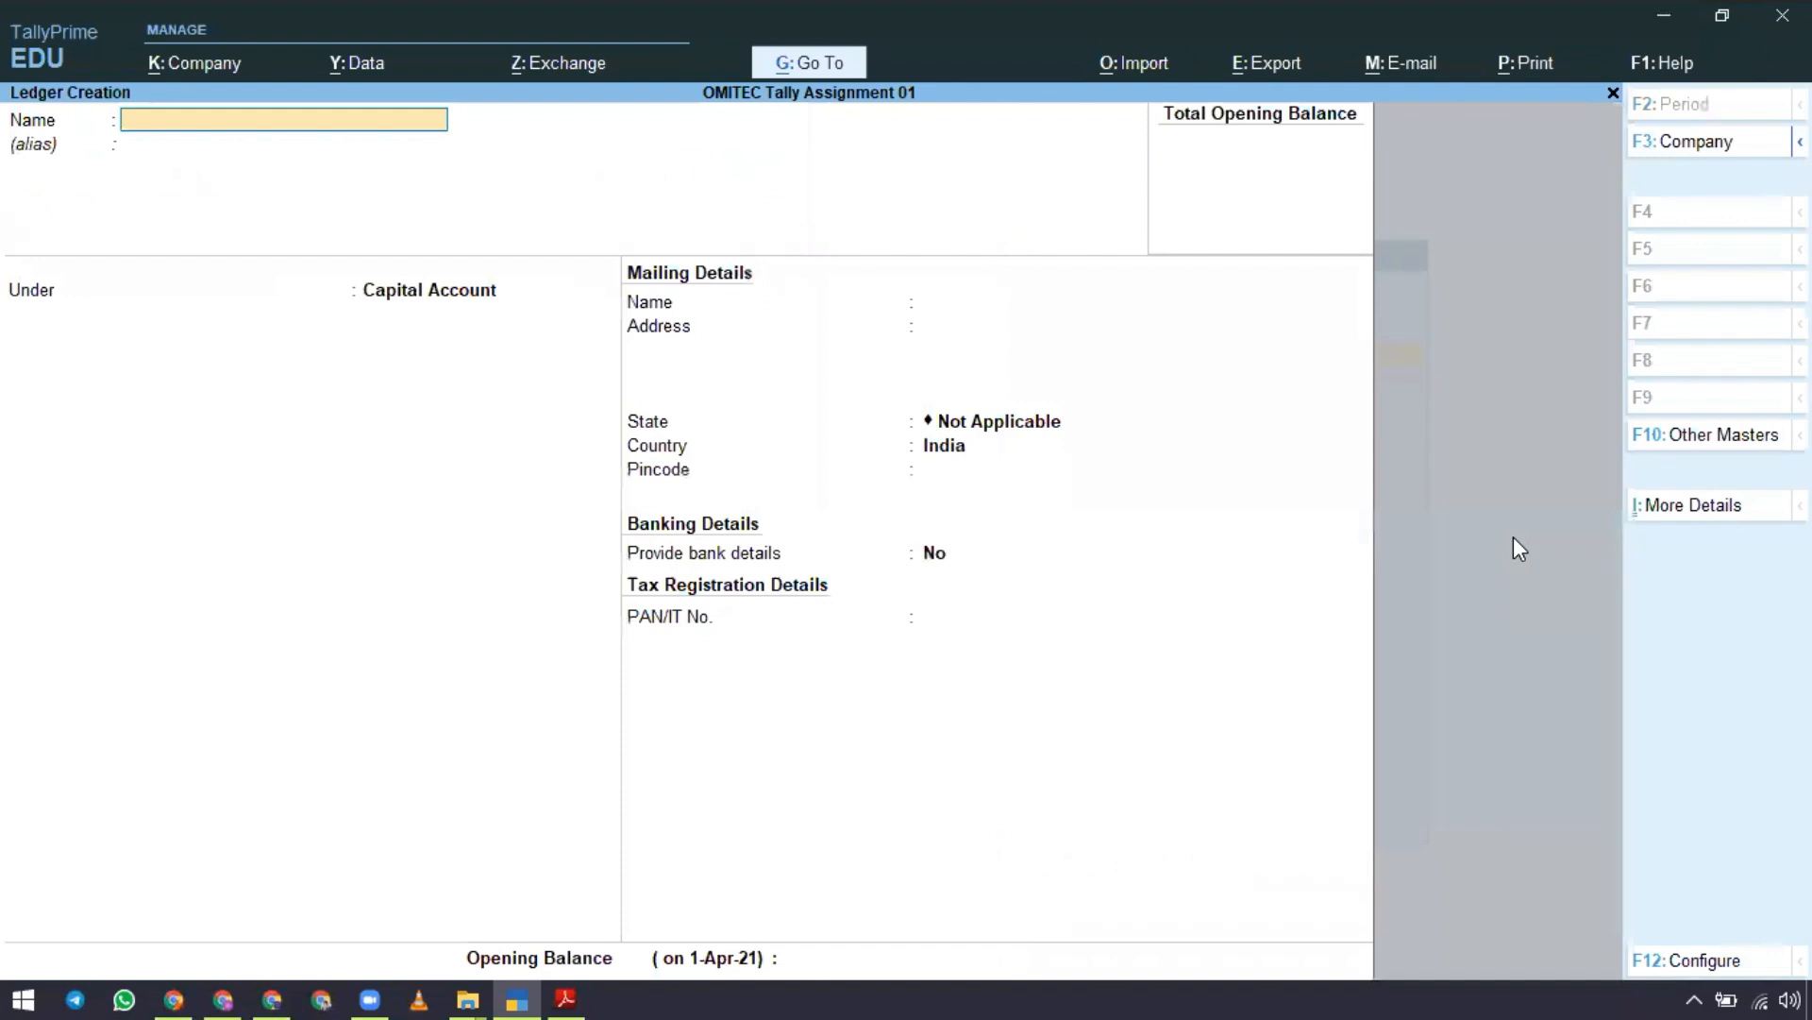
pyautogui.press('Escape')
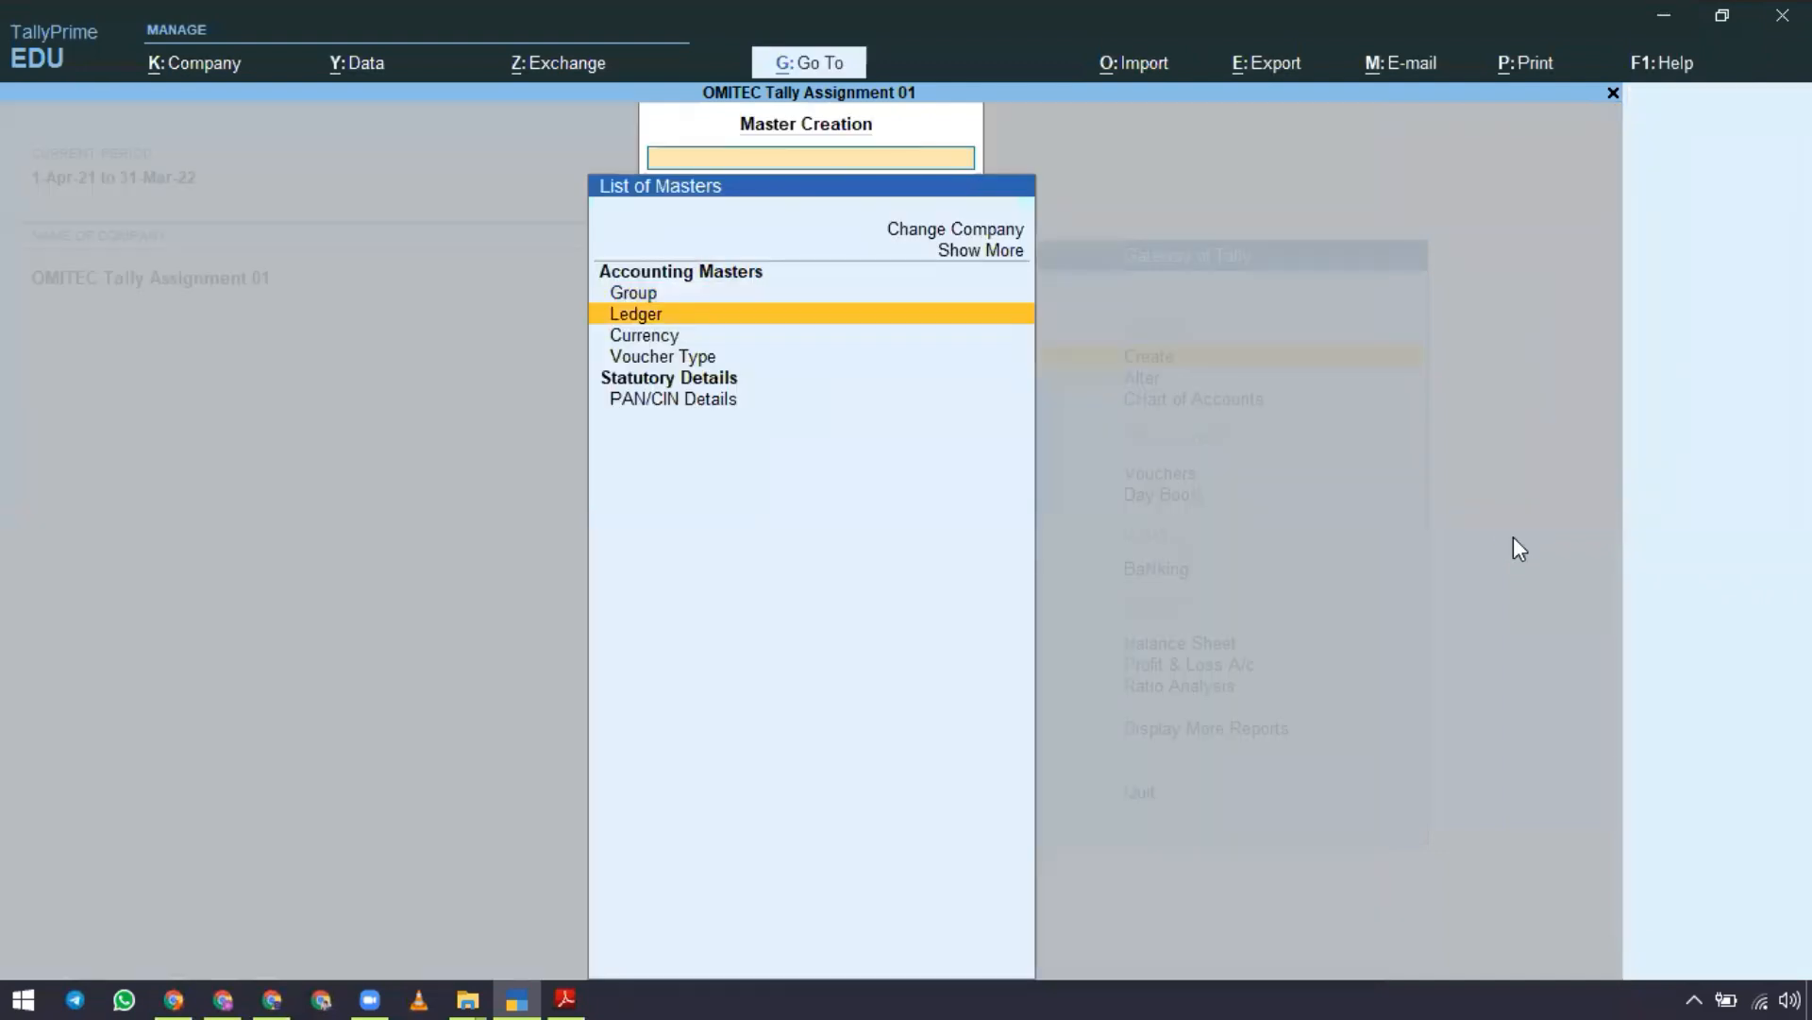
pyautogui.press('Escape')
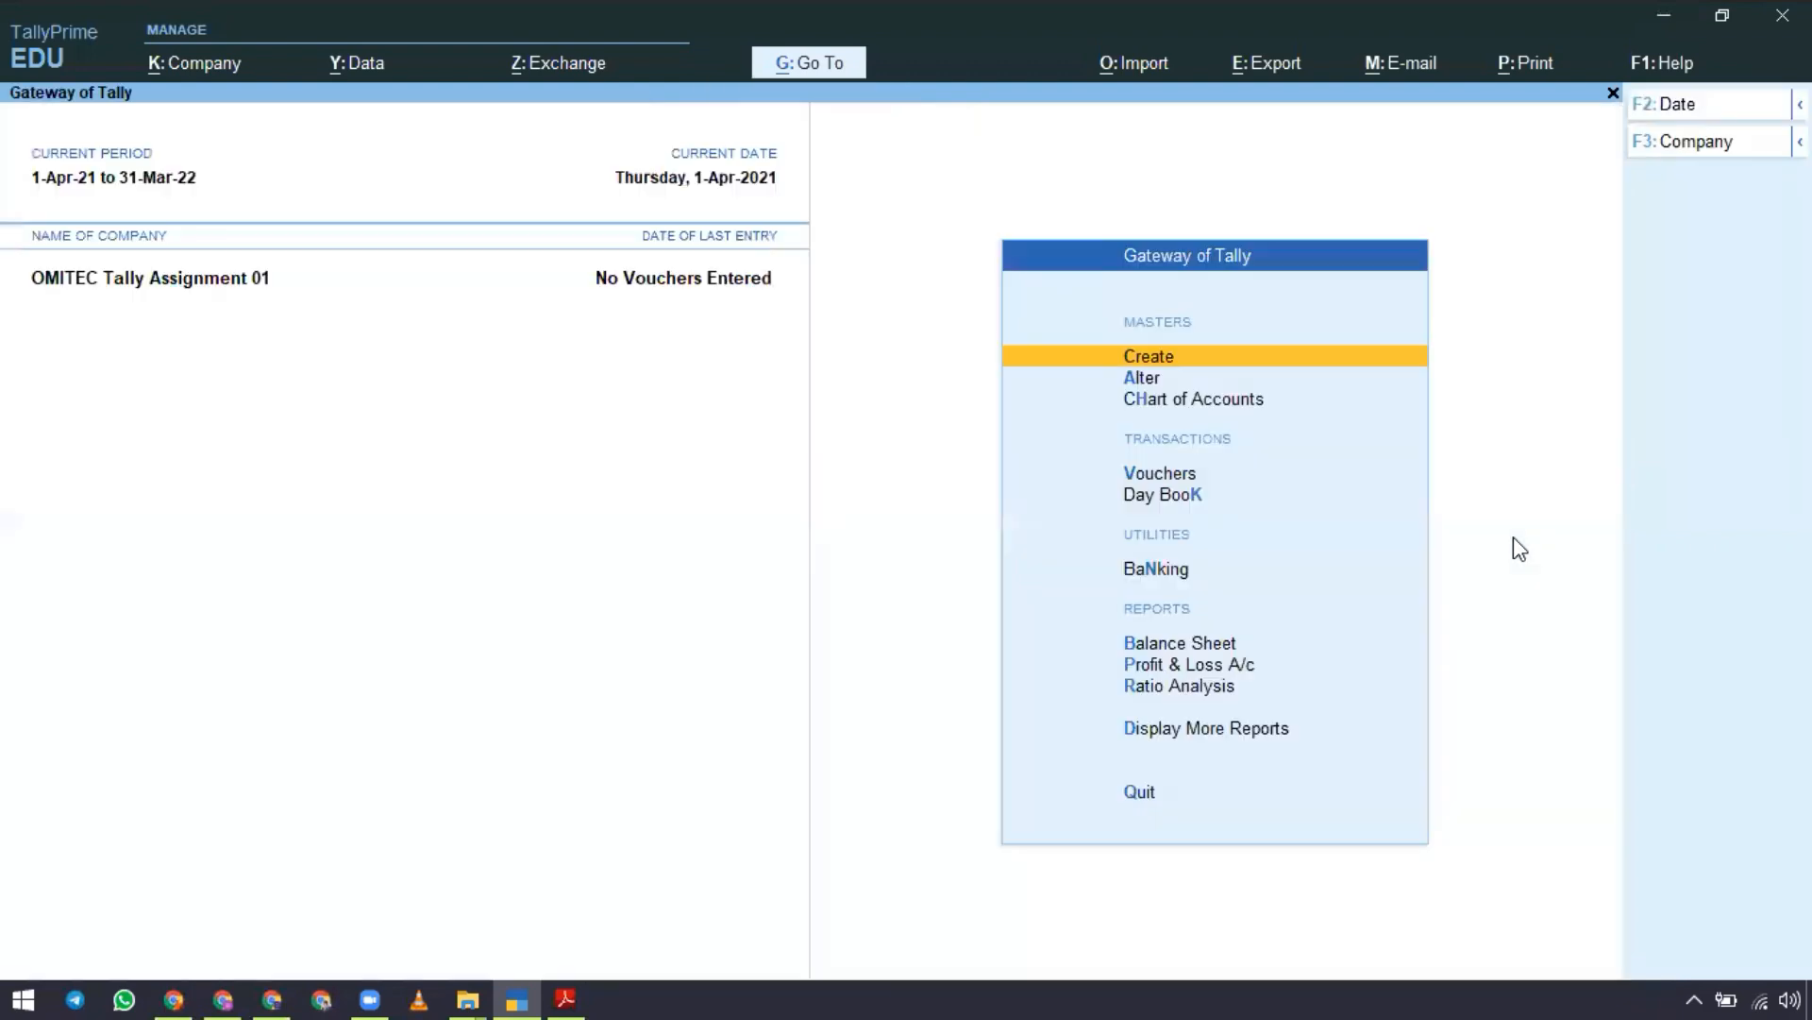
# Start a new ledger from the list of existing ledgers in Master Alteration.
pyautogui.press('Down')
pyautogui.press('Return')
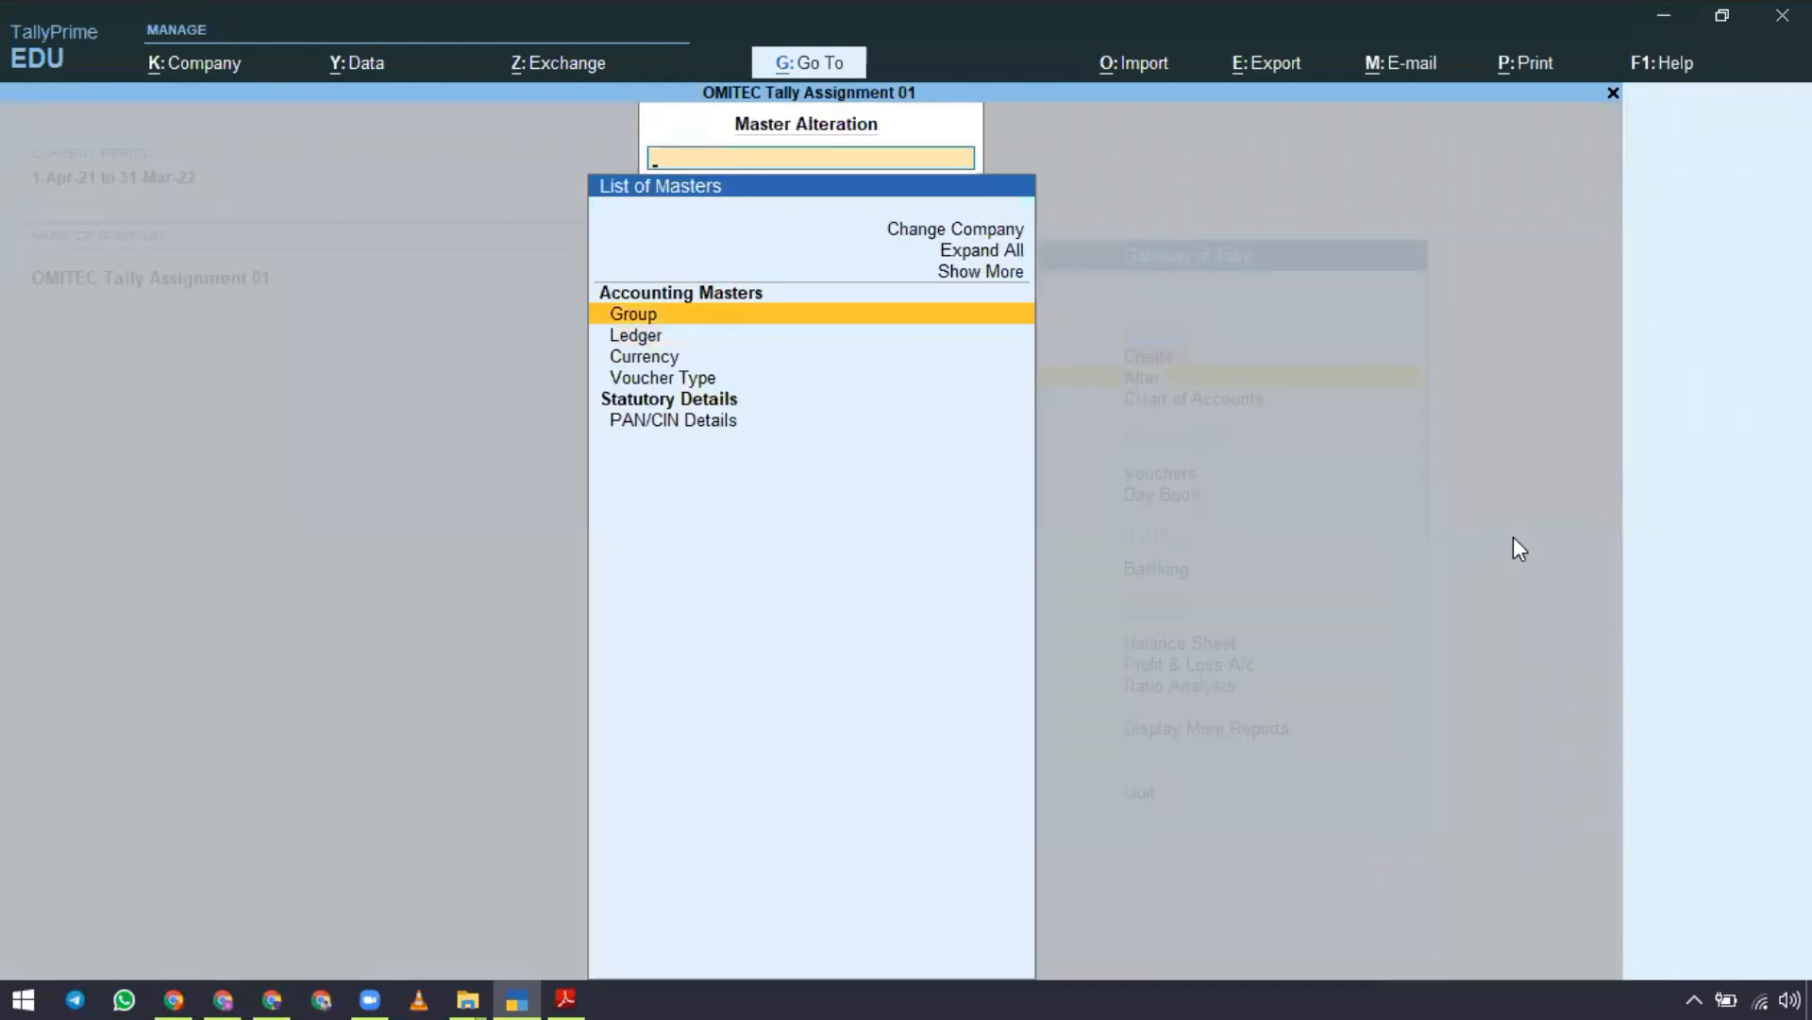
pyautogui.press('Down')
pyautogui.press('Return')
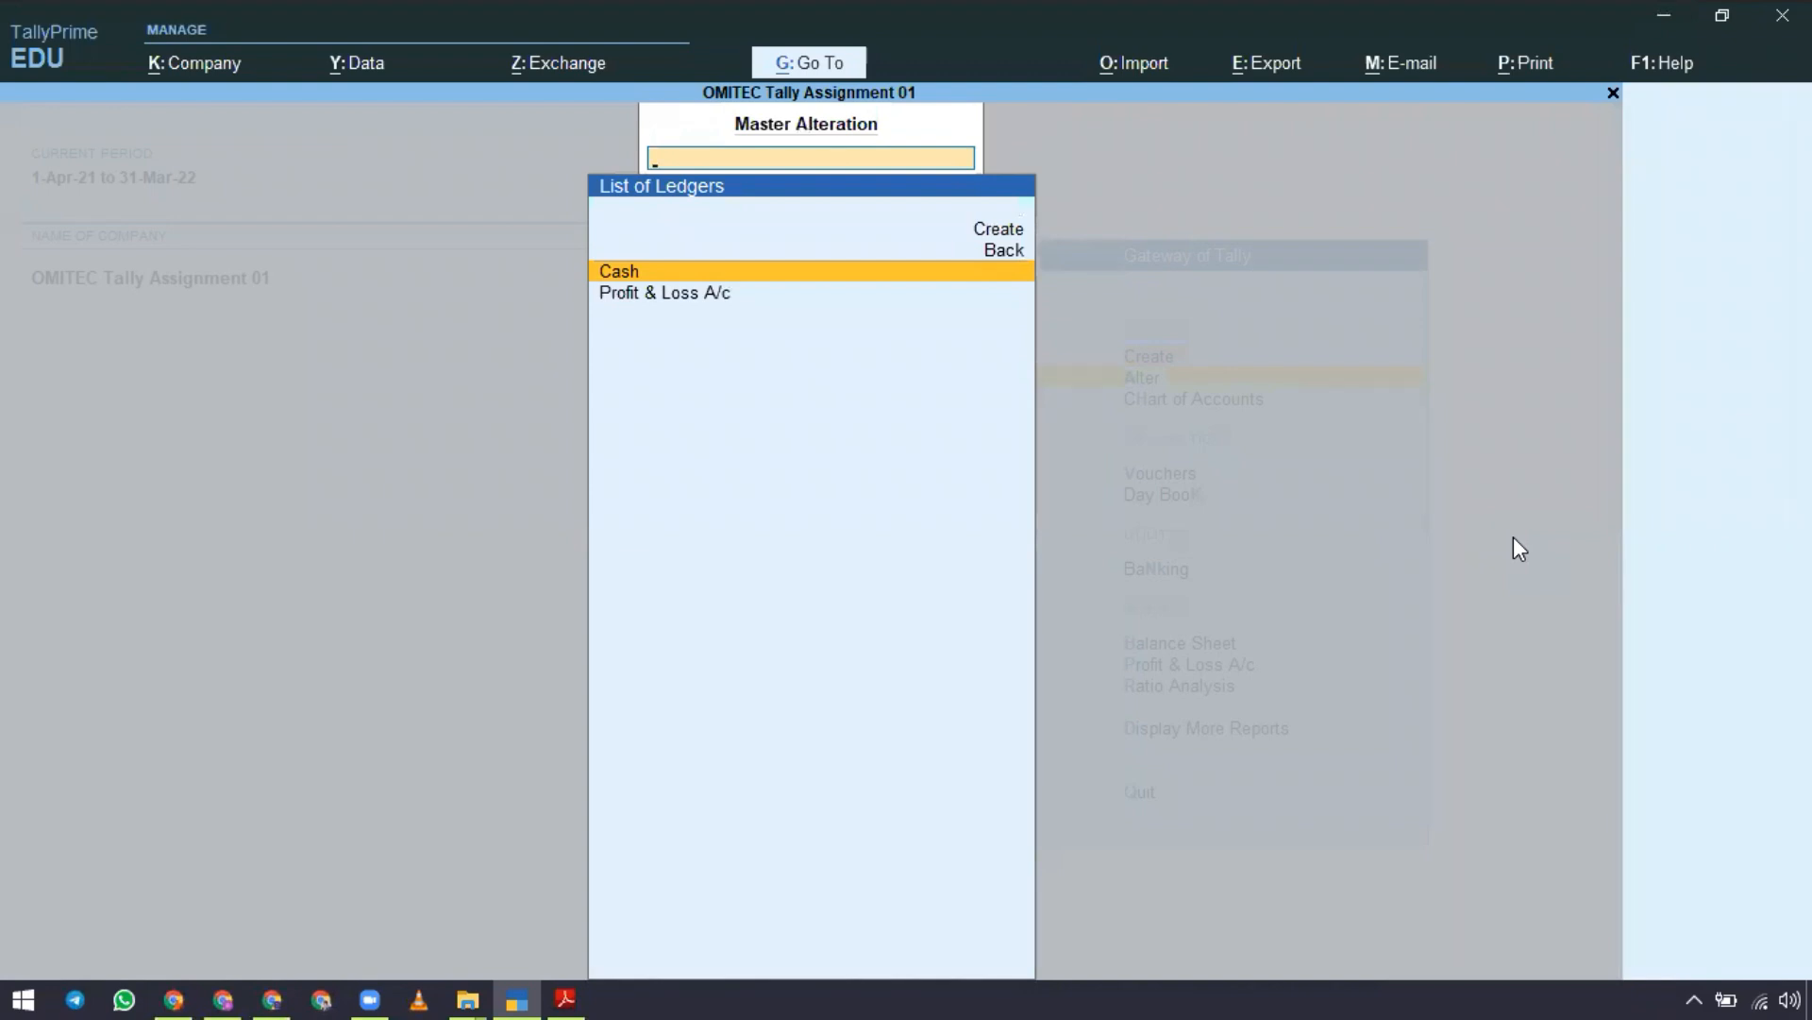
pyautogui.press('Up')
pyautogui.press('Up')
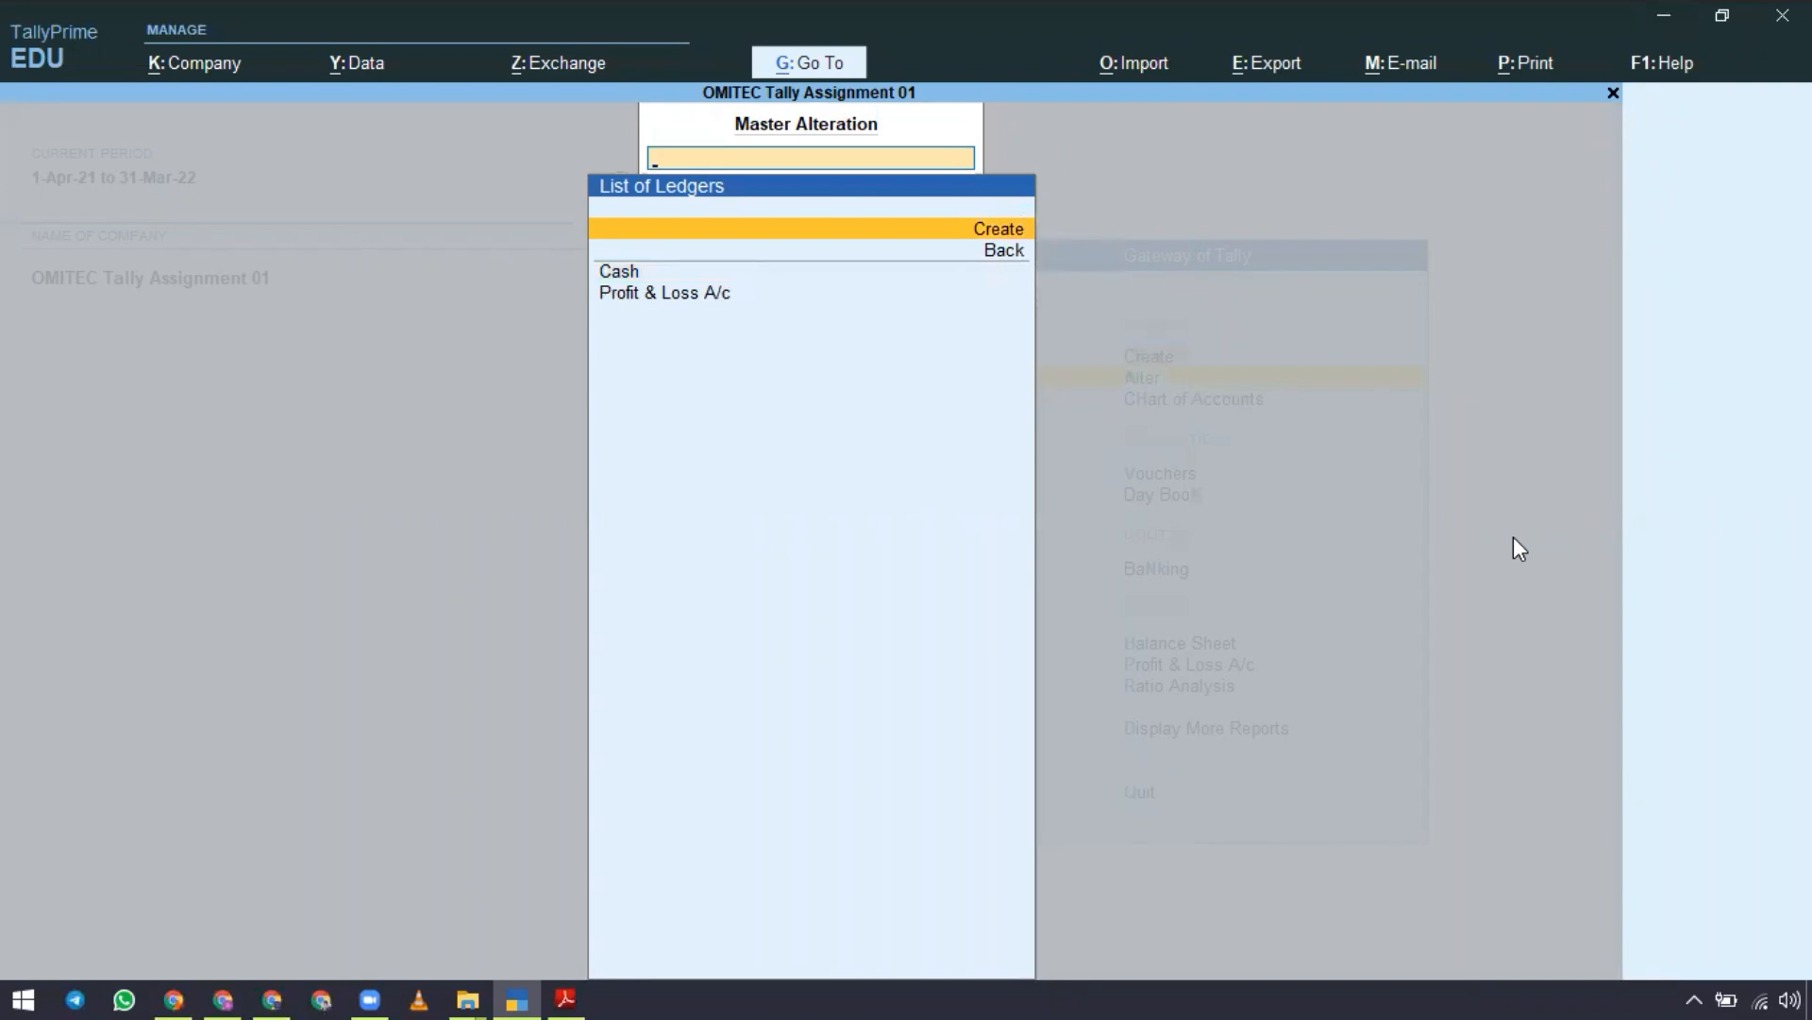
pyautogui.press('Return')
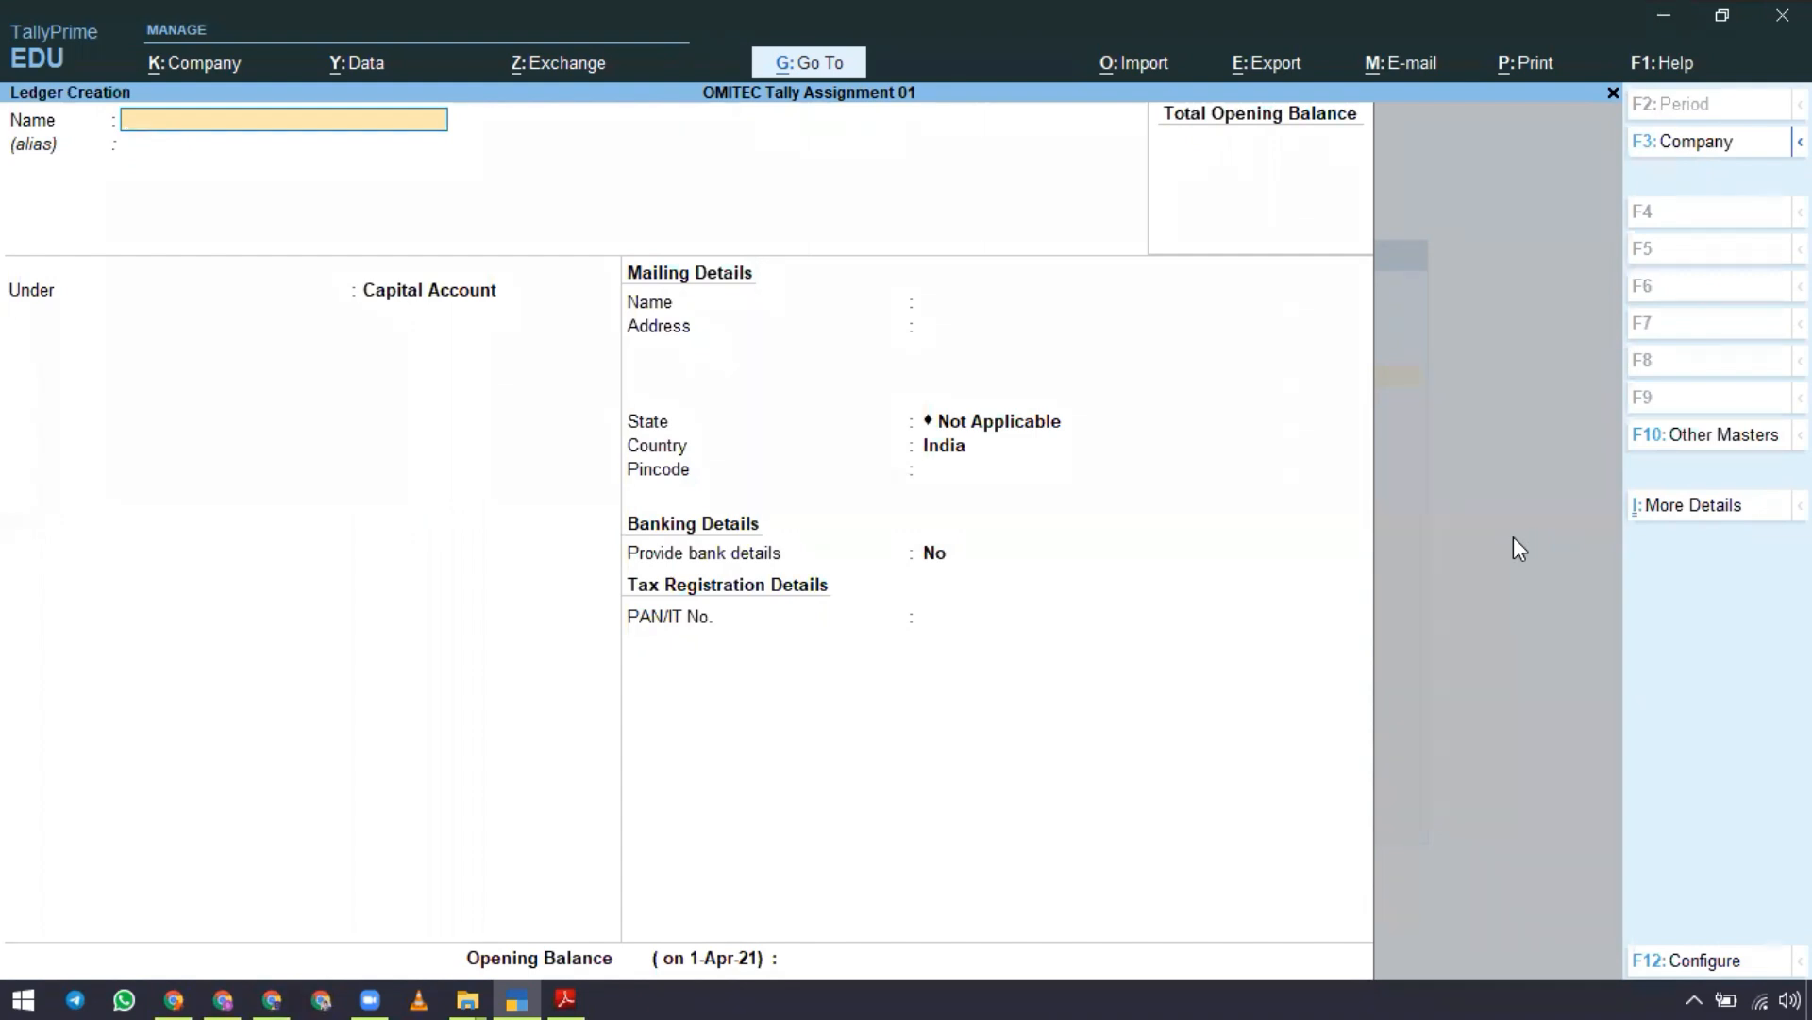
# Create a Purchase ledger under Purchase Accounts with ledger type Not Applicable and no bank details.
pyautogui.write('Purchase')
pyautogui.press('Return')
pyautogui.press('Return')
pyautogui.write('Pu')
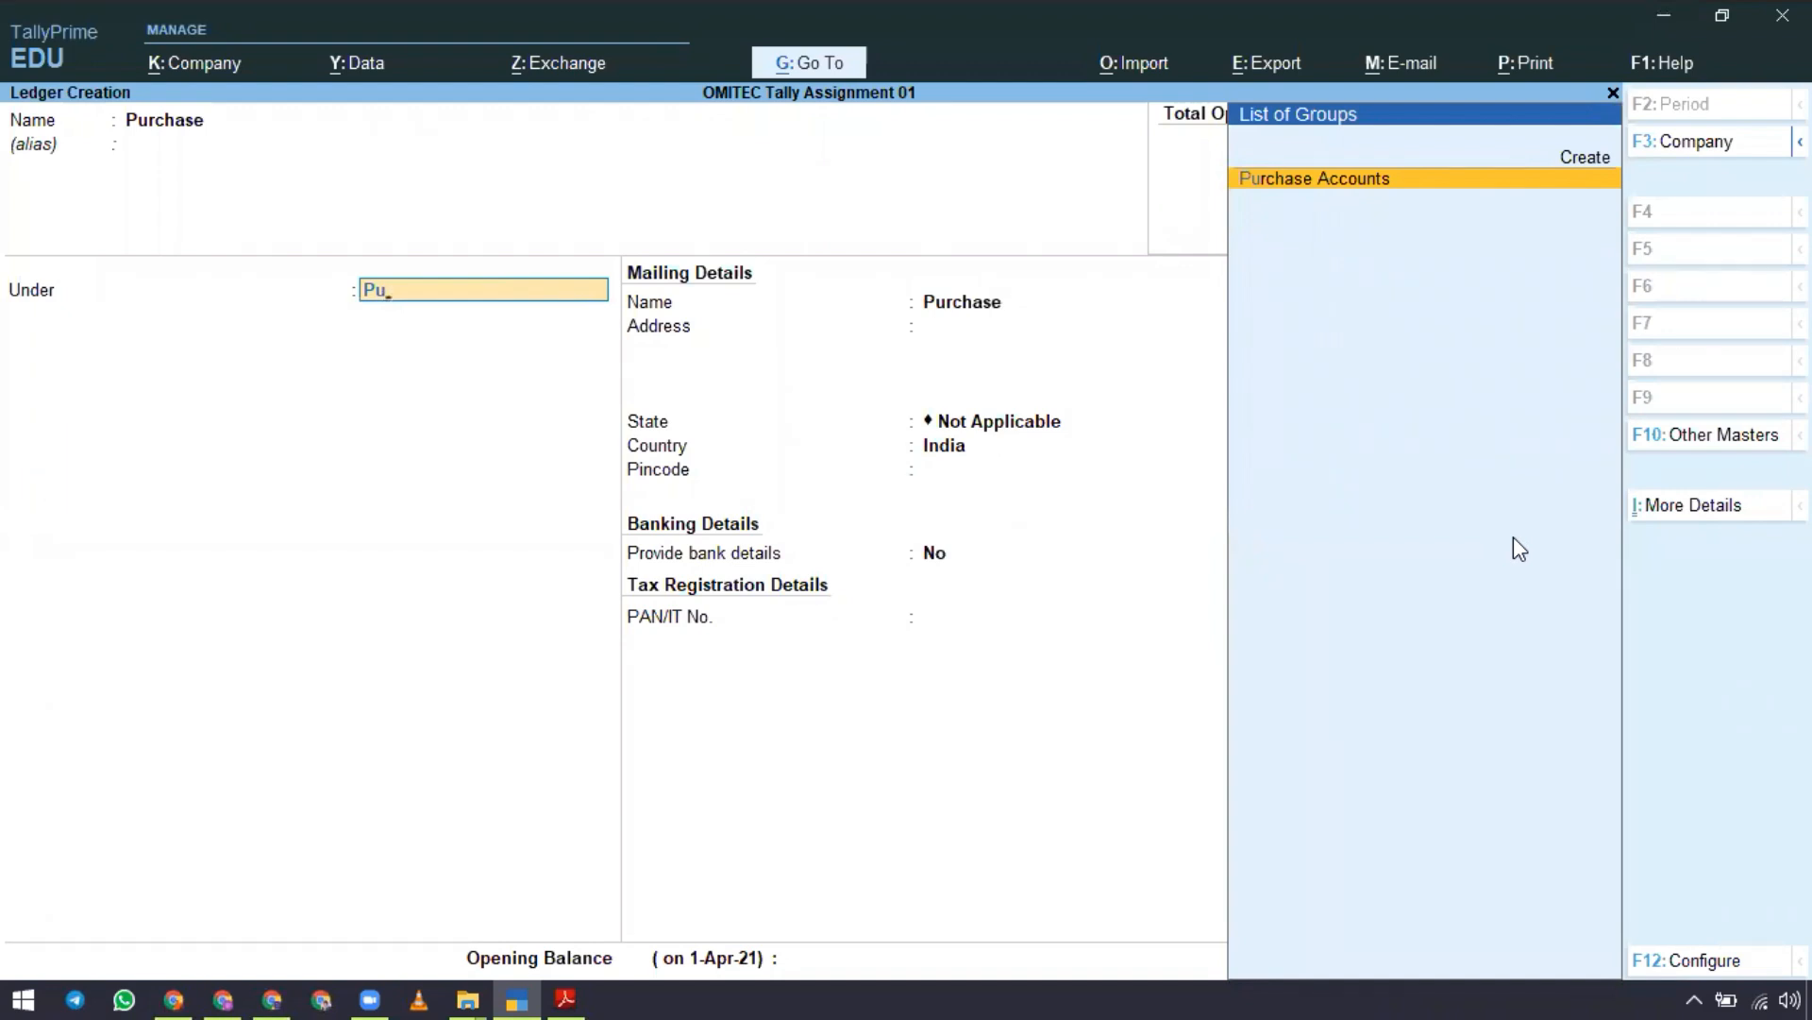
pyautogui.press('Return')
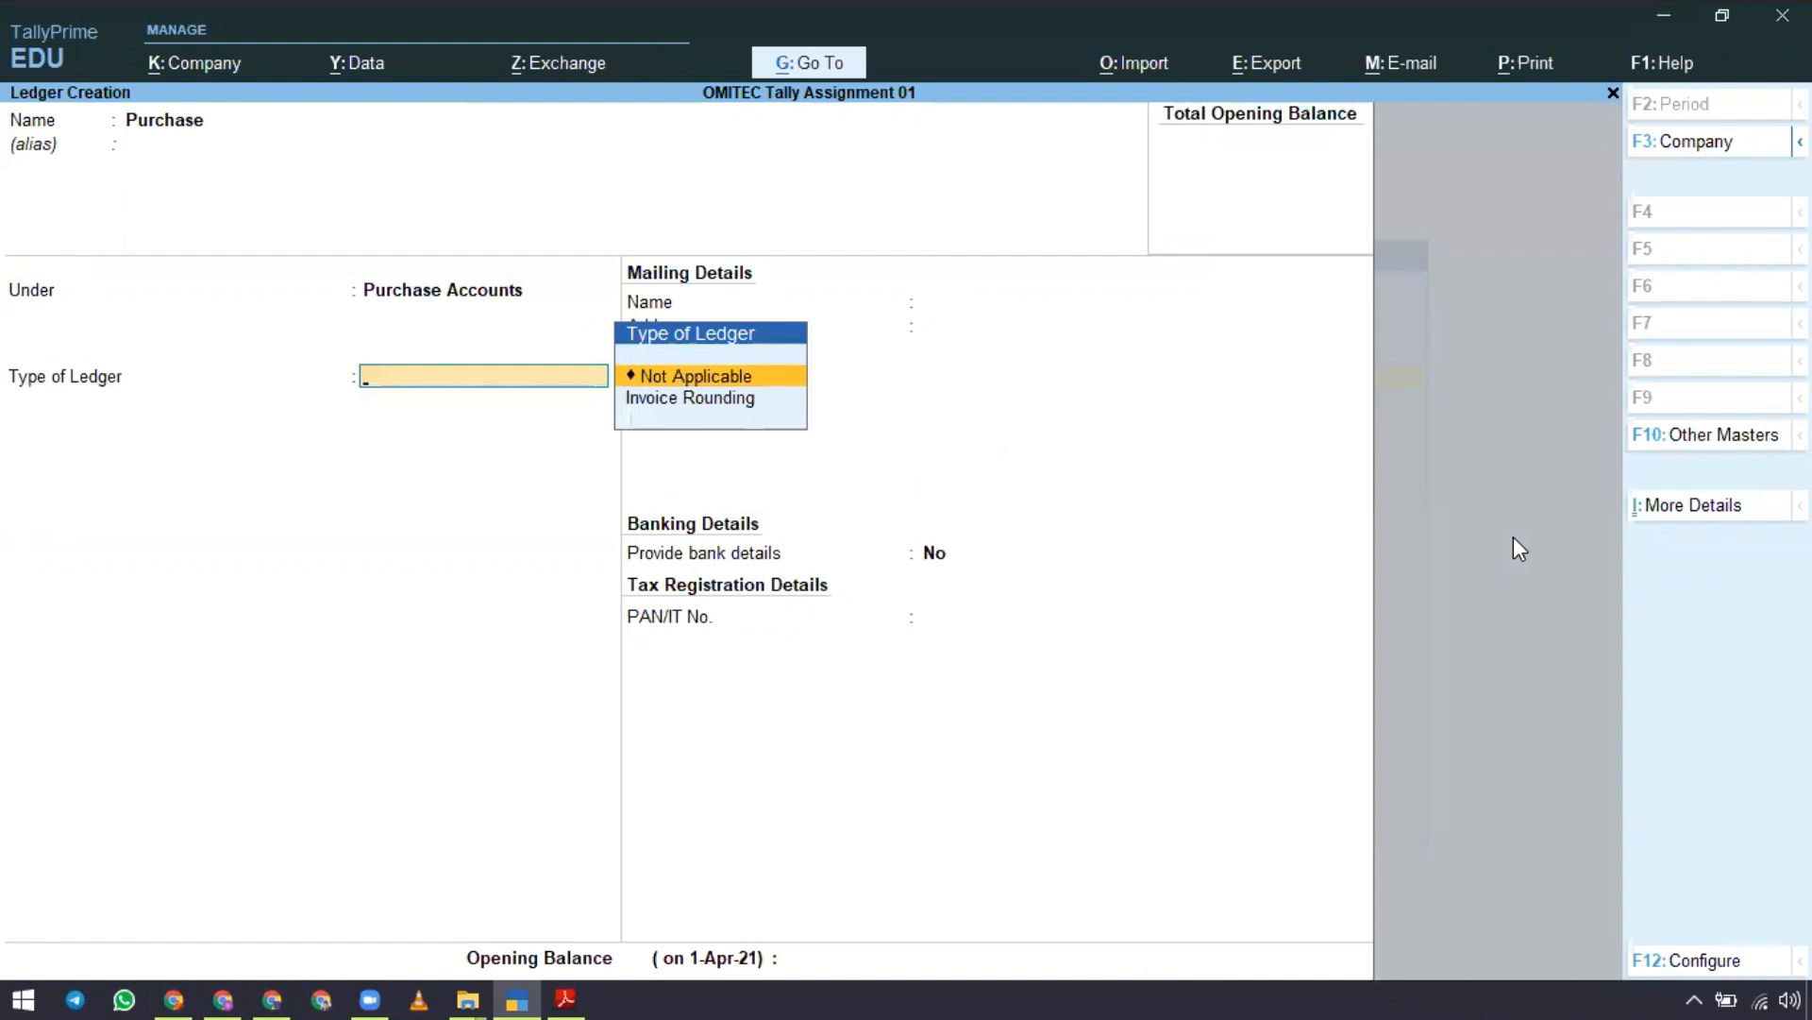
pyautogui.press('Return')
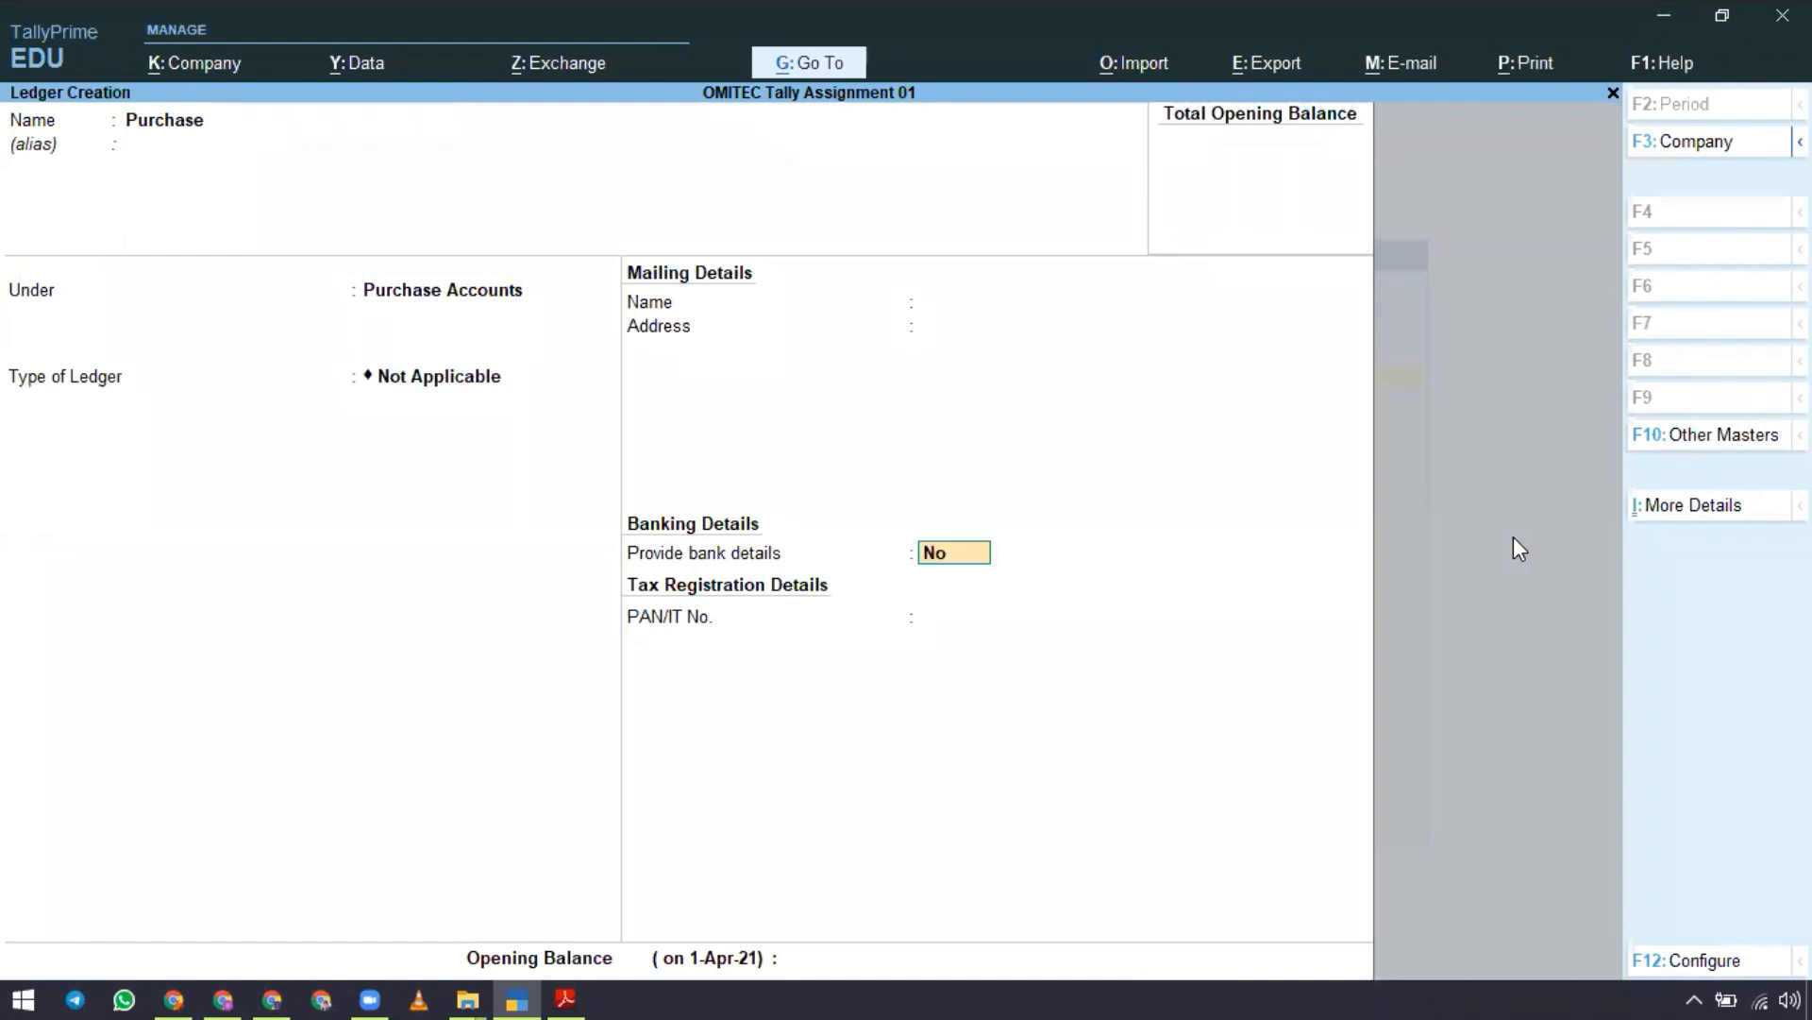
pyautogui.press('Return')
pyautogui.press('Return')
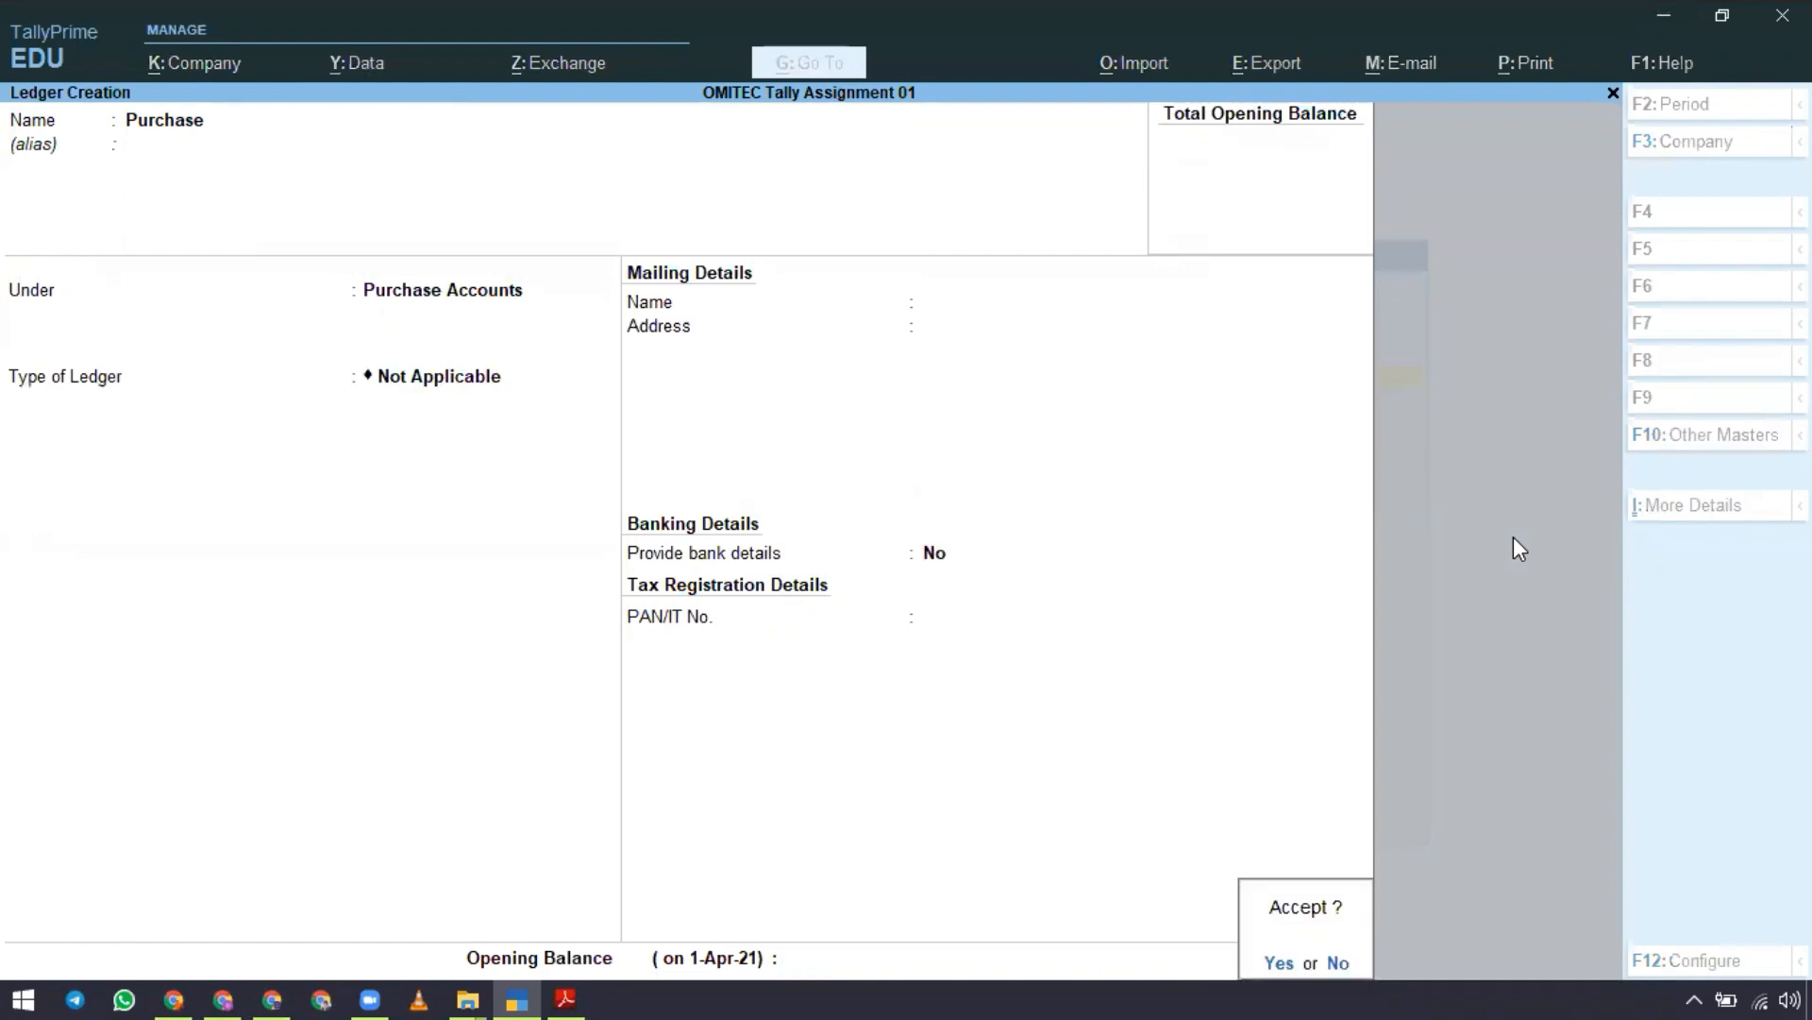
pyautogui.press('Return')
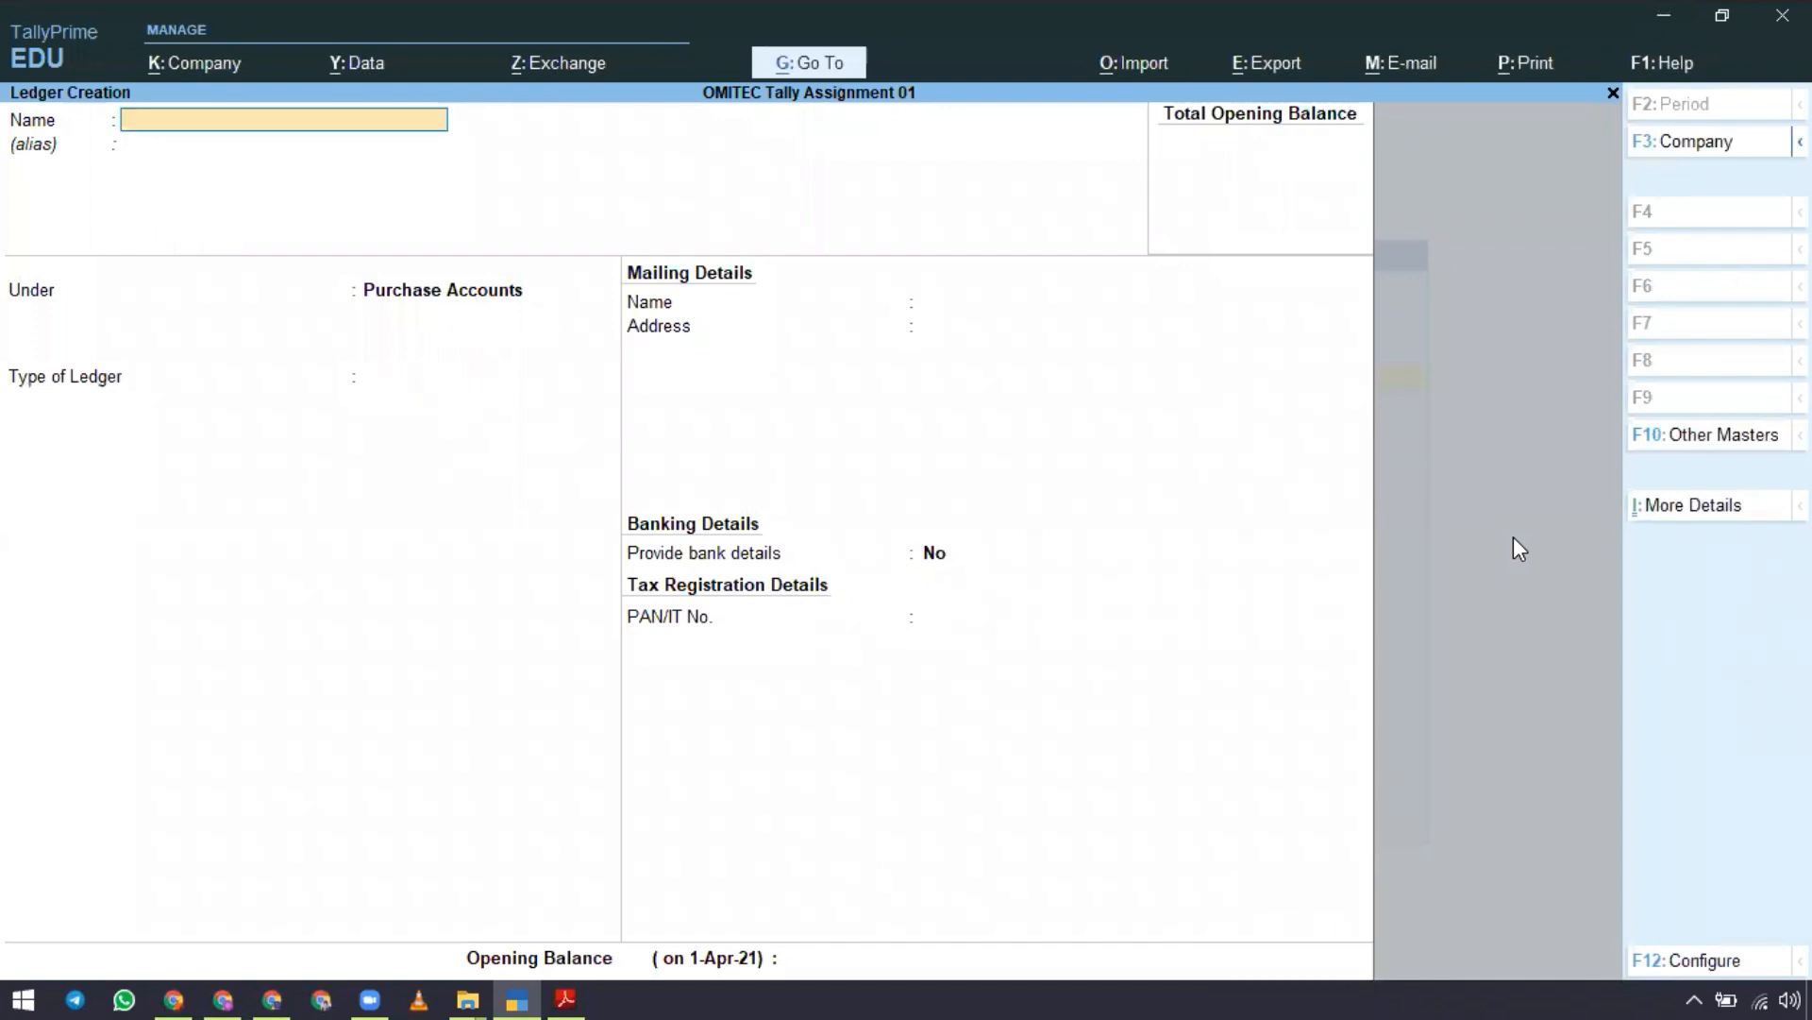
# Create a Sales ledger under Sales Accounts, keeping the remaining defaults.
pyautogui.write('Sales')
pyautogui.press('Return')
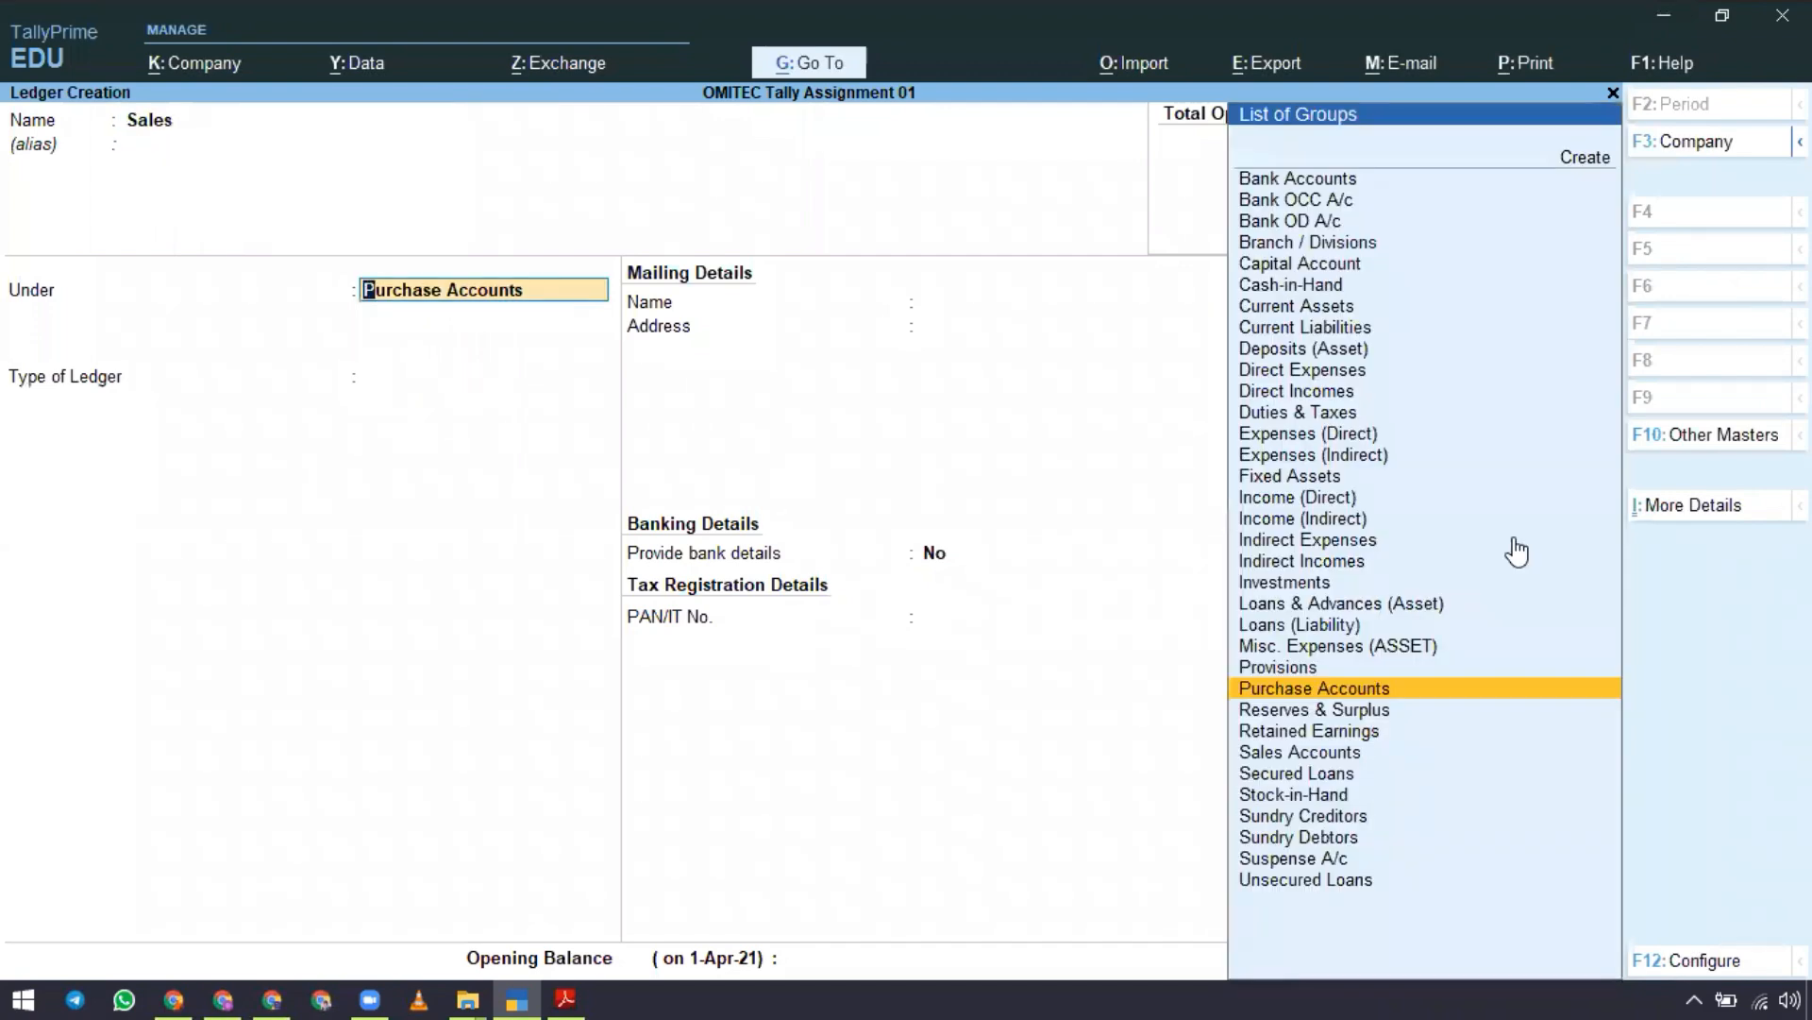
pyautogui.write('sa')
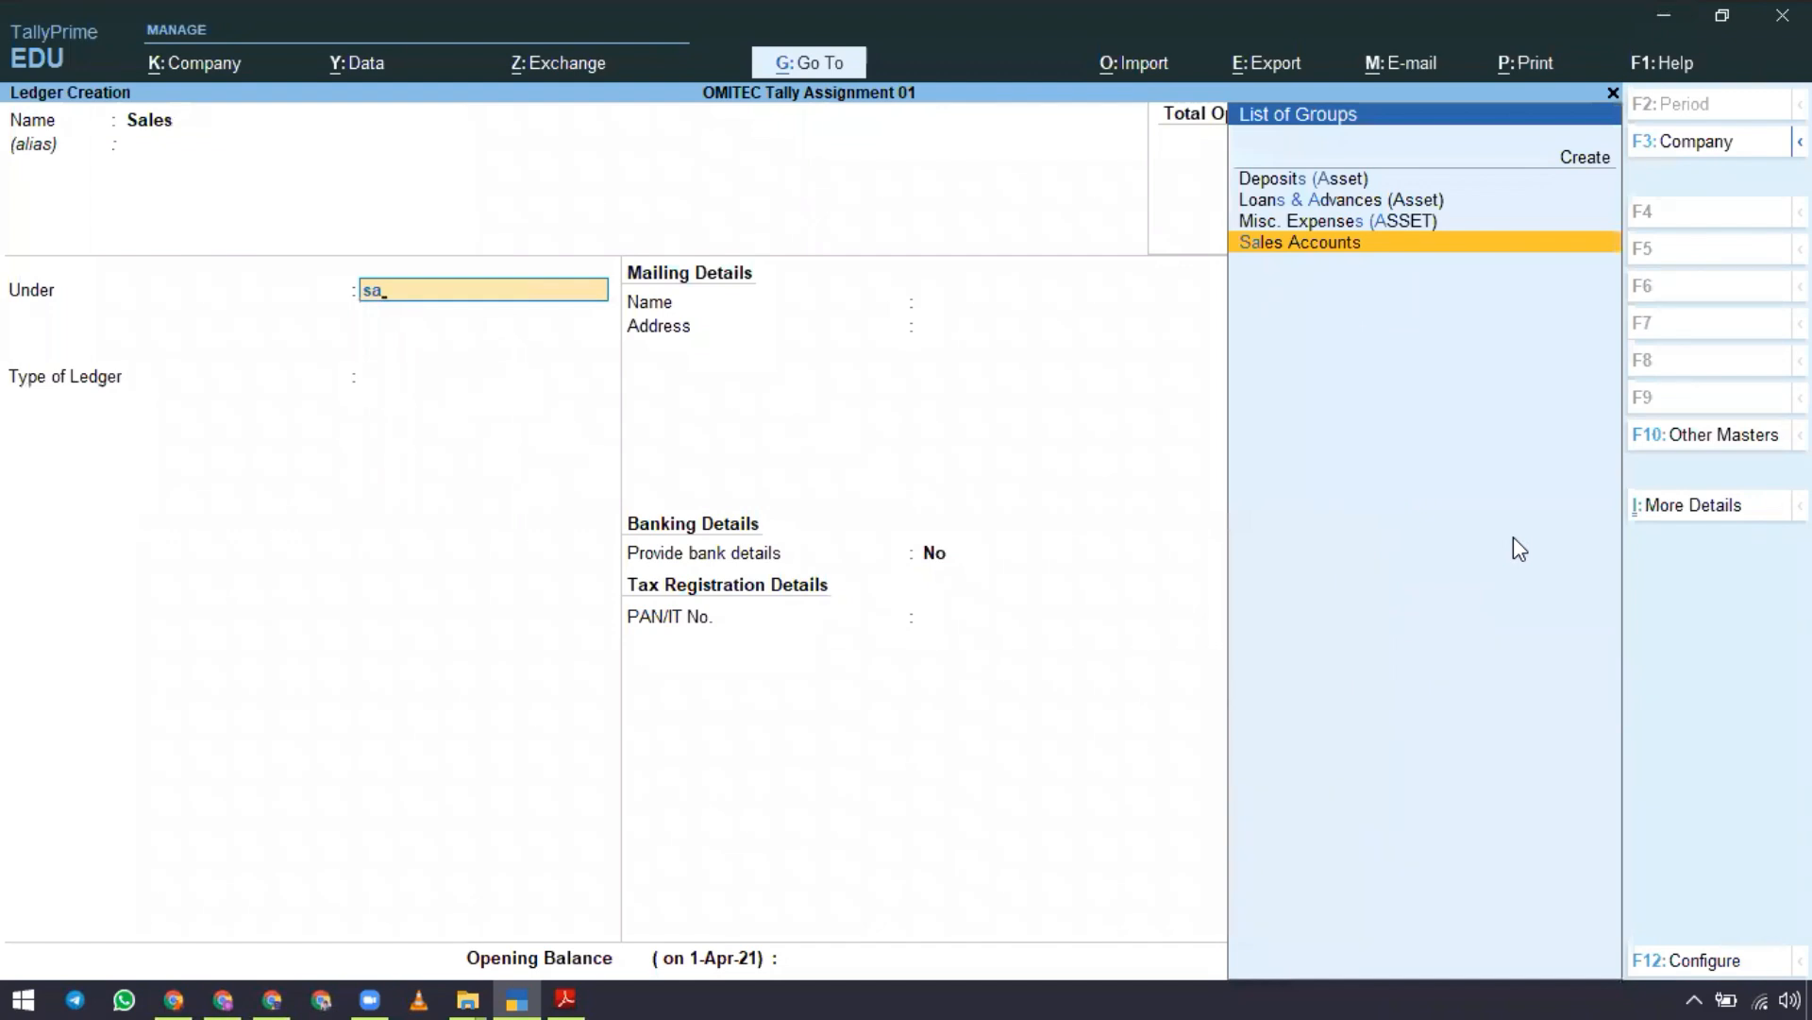
pyautogui.press('Return')
pyautogui.press('Return')
pyautogui.press('Return')
pyautogui.press('Return')
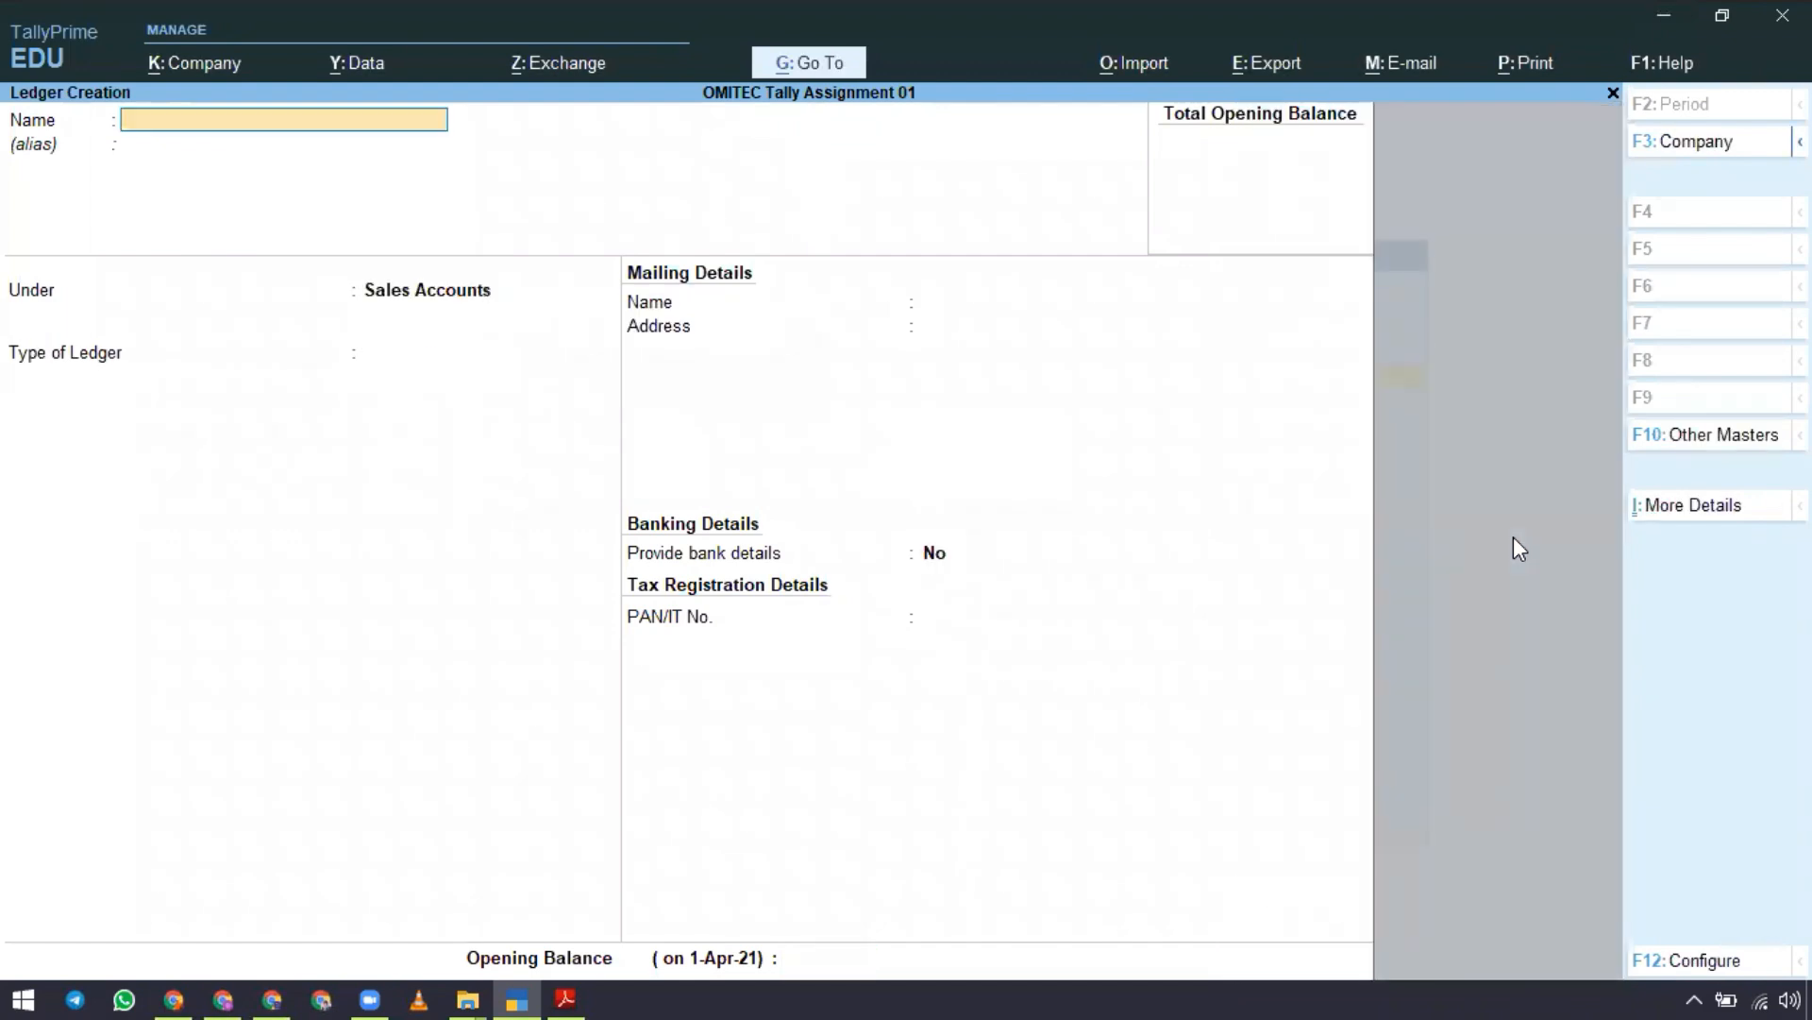
# Name the new ledger Bank and place it under the Bank Accounts group.
pyautogui.write('Bank')
pyautogui.press('Return')
pyautogui.press('Return')
pyautogui.press('Return')
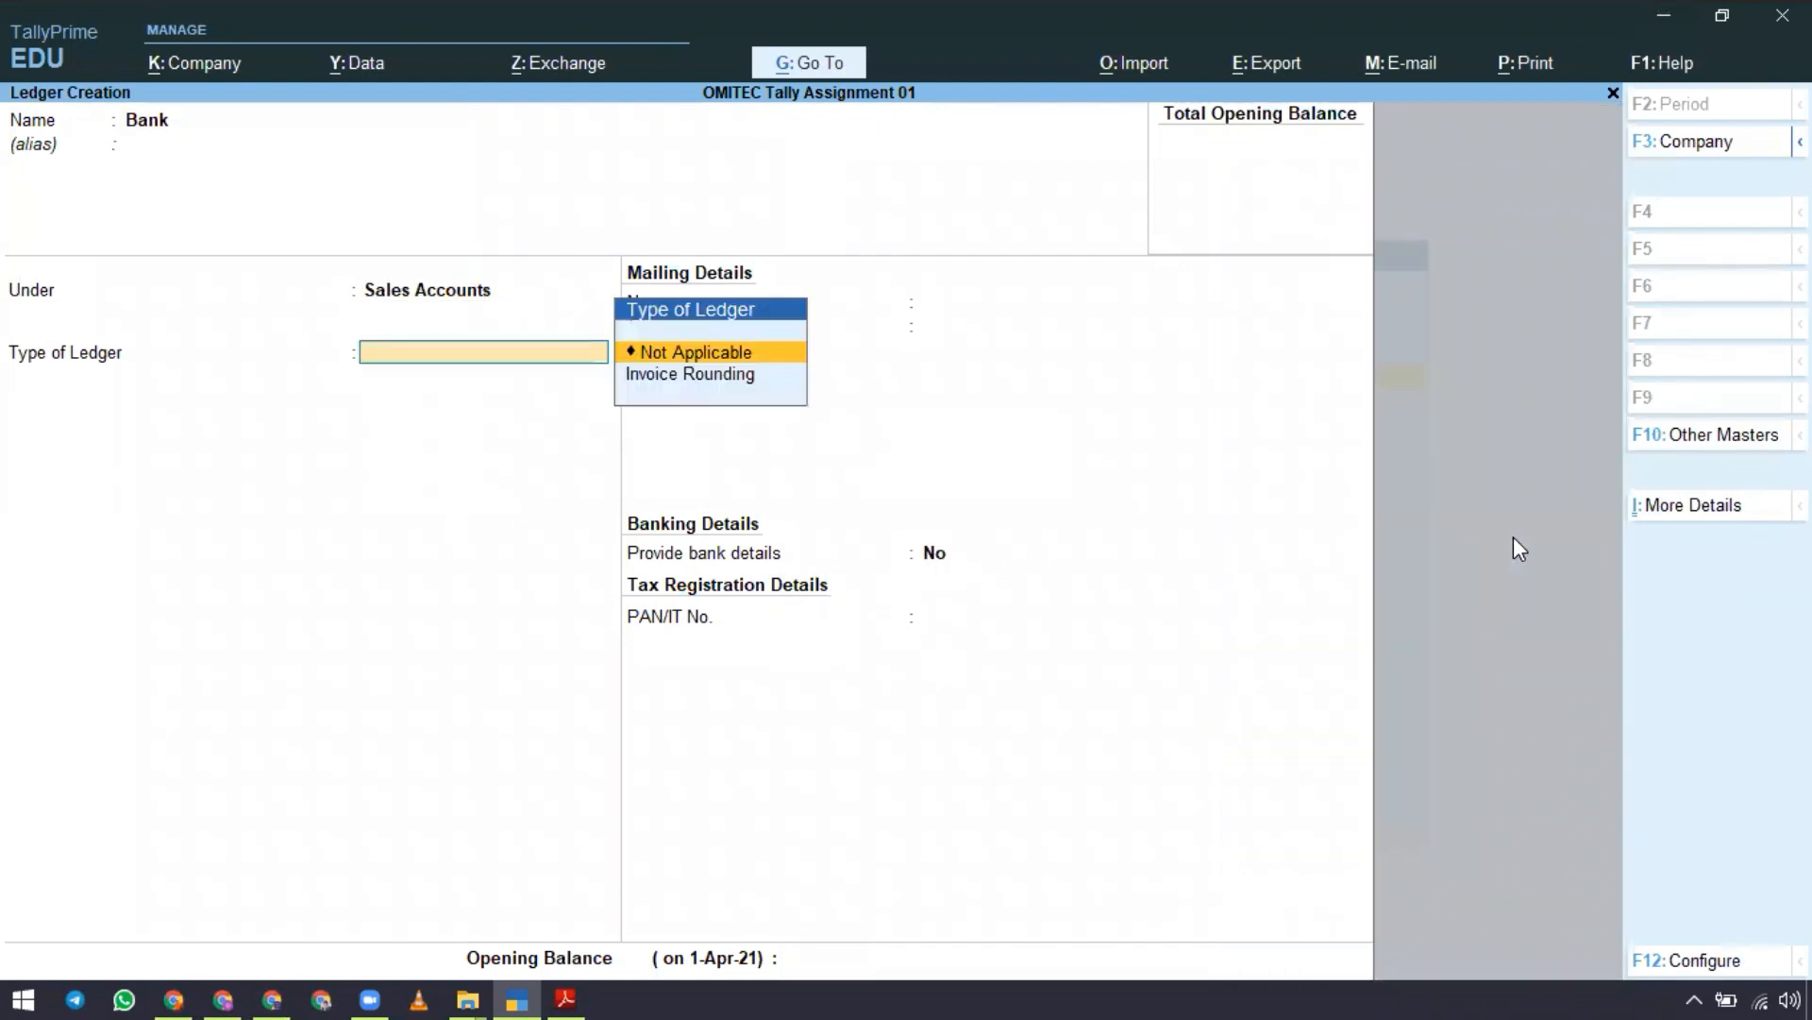
pyautogui.press('BackSpace')
pyautogui.write('Ba')
pyautogui.press('Return')
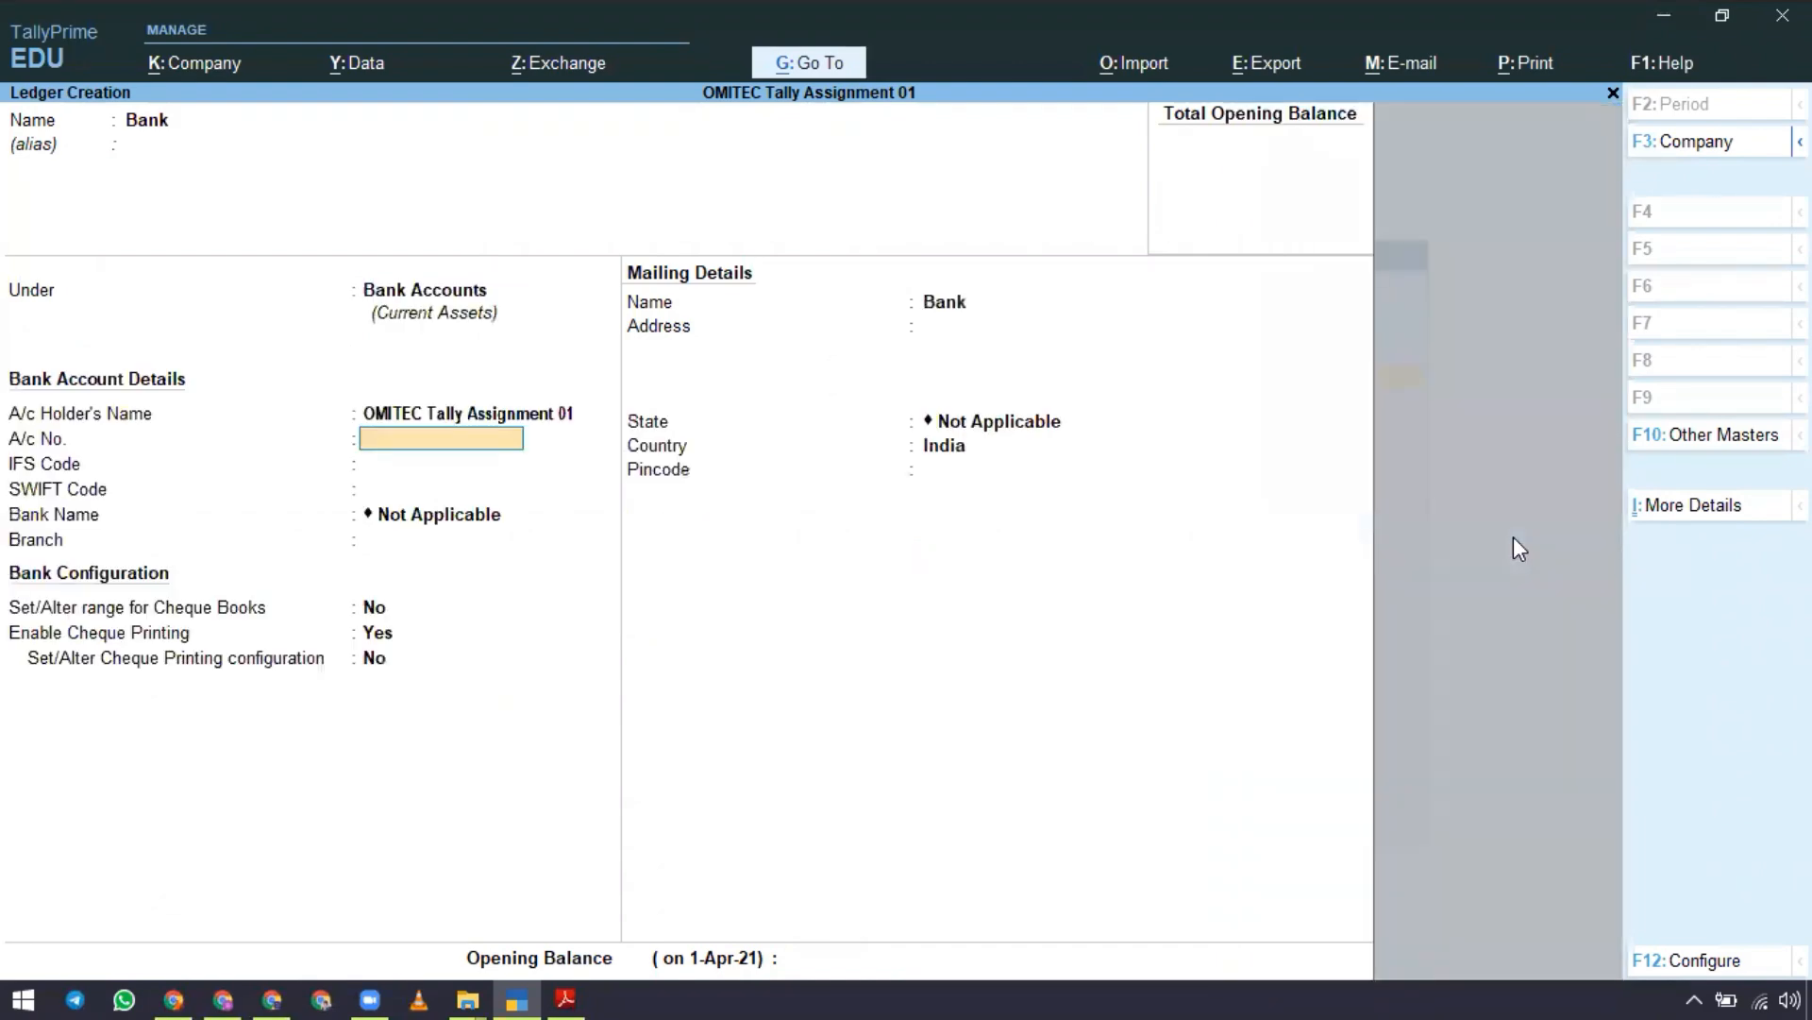
# Leave the account and mailing details at their defaults, set Enable Cheque Printing to No, and save the Bank ledger.
pyautogui.press('Return')
pyautogui.press('Return')
pyautogui.press('Return')
pyautogui.press('Return')
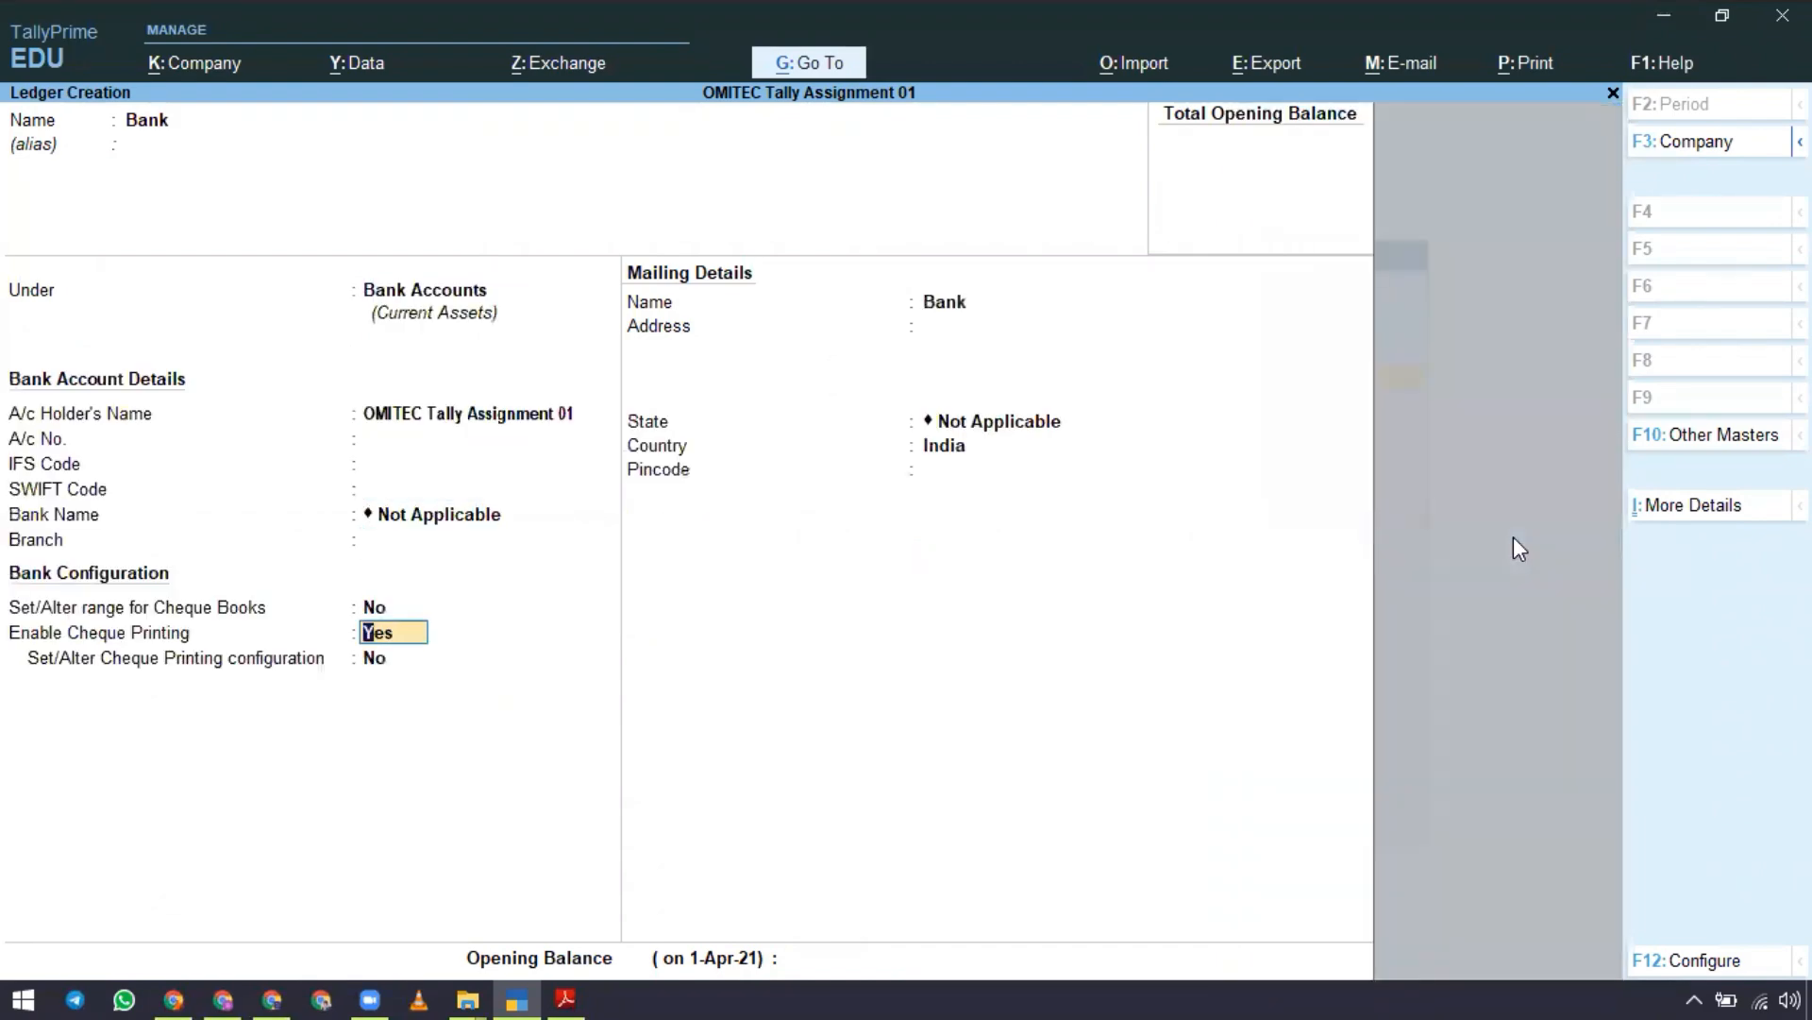
pyautogui.write('n')
pyautogui.press('Return')
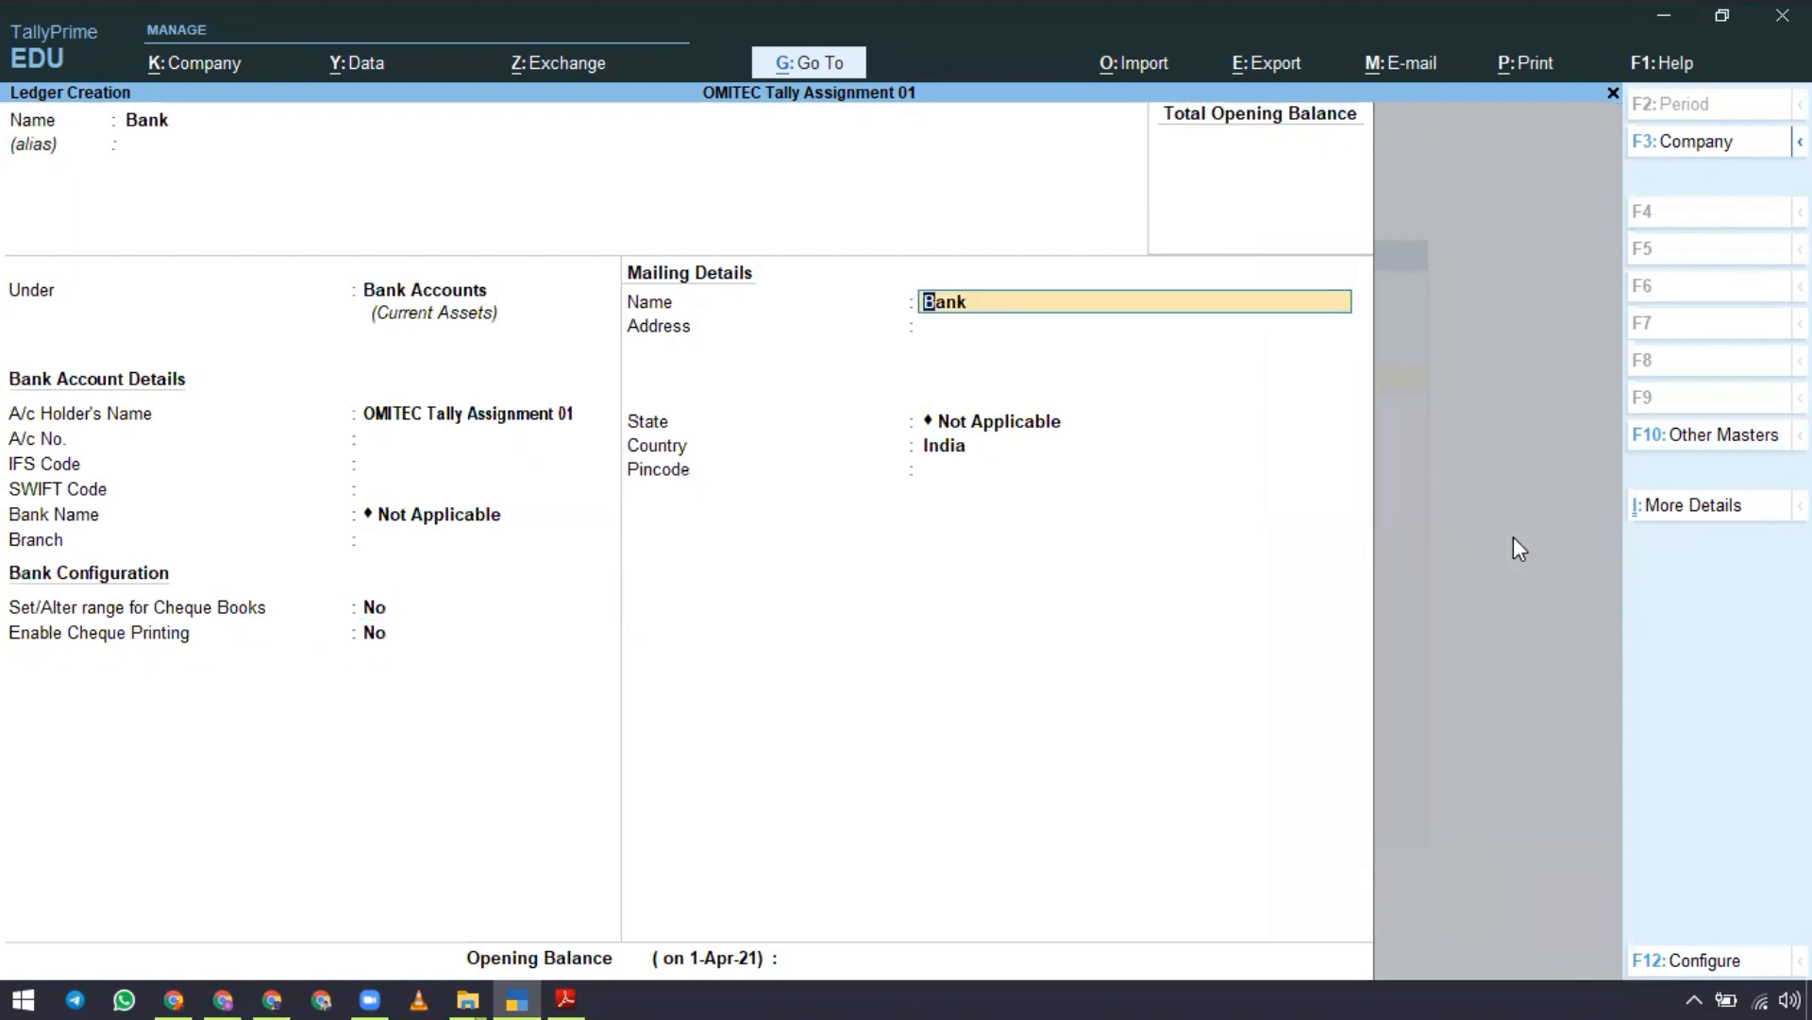
pyautogui.press('Return')
pyautogui.press('Return')
pyautogui.press('Return')
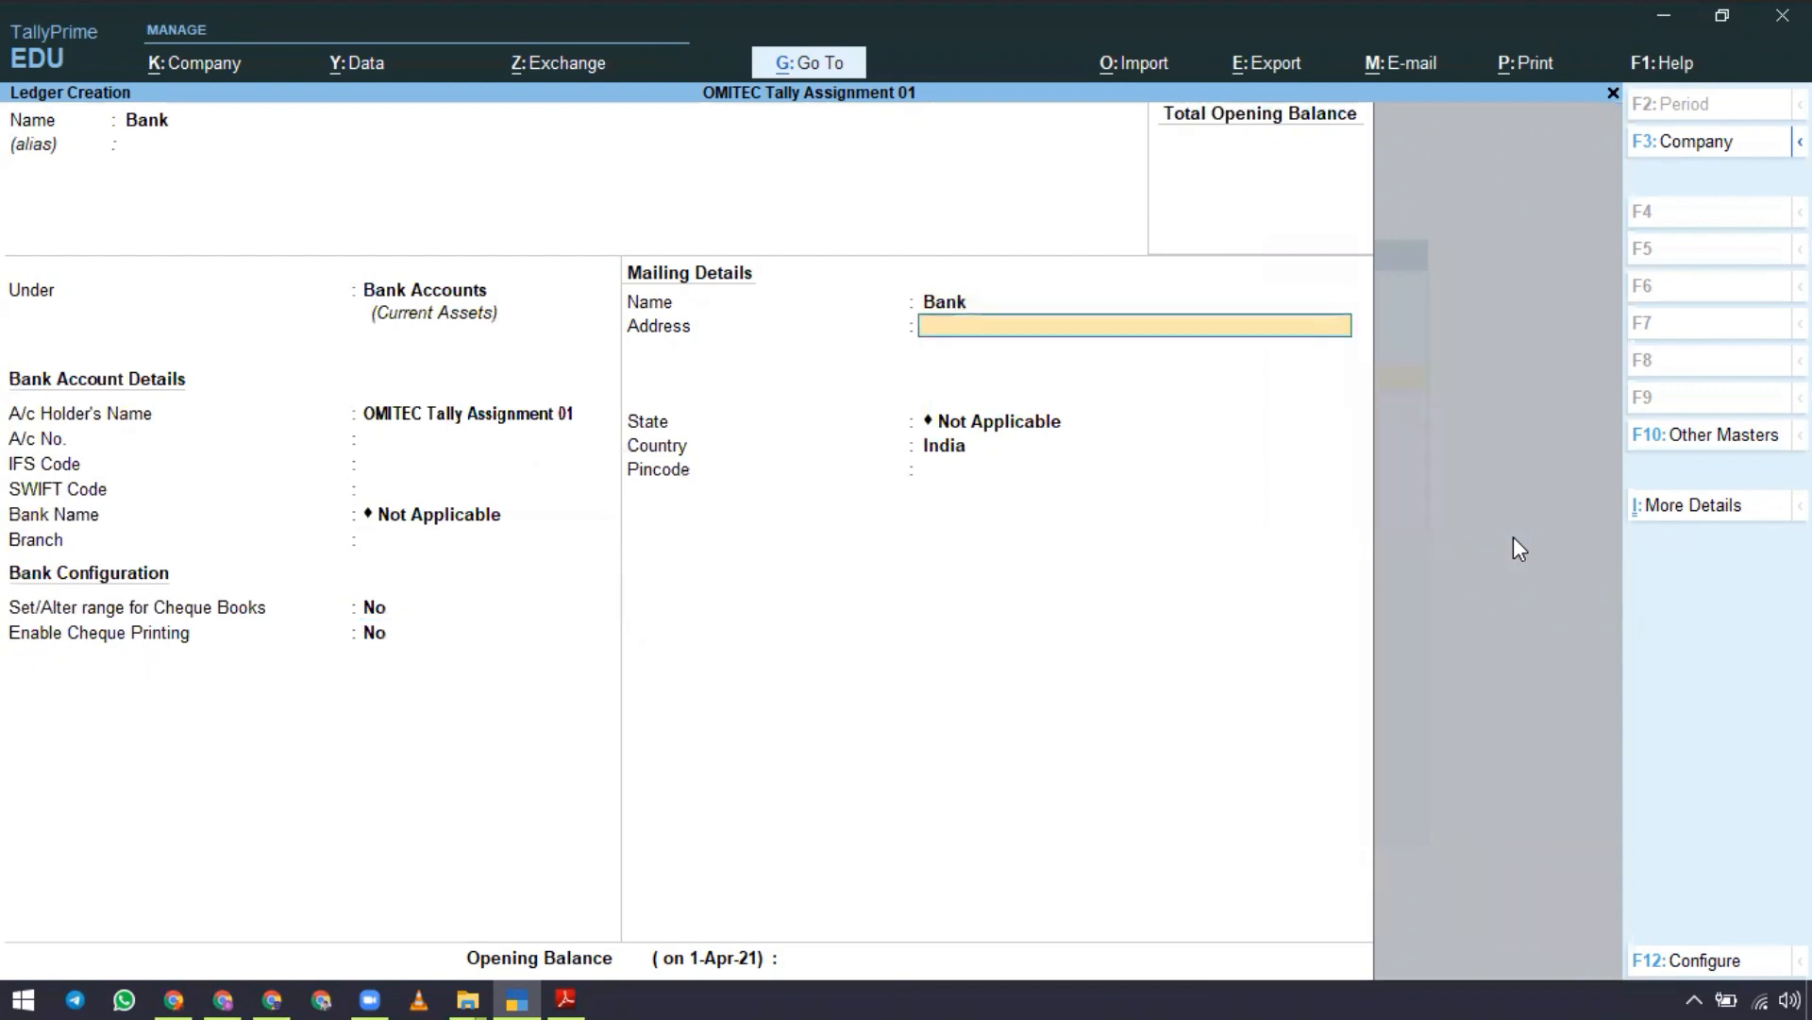
pyautogui.press('Return')
pyautogui.press('Return')
pyautogui.press('Return')
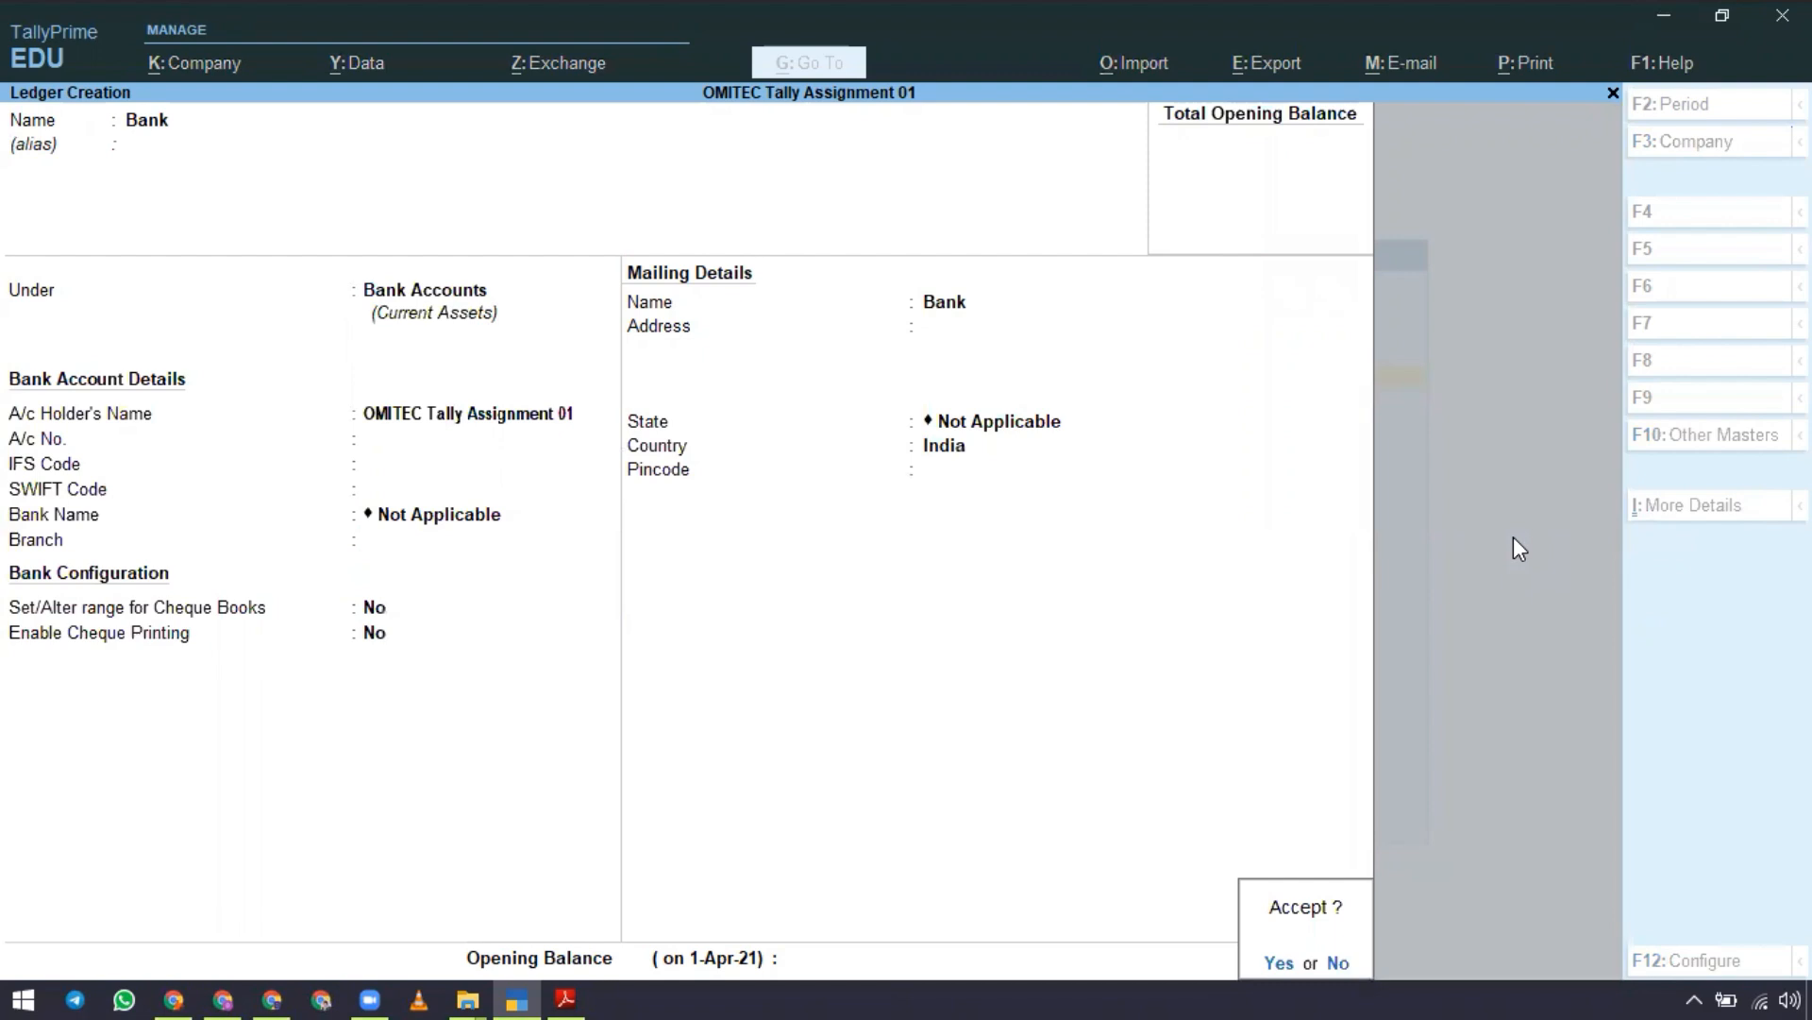
pyautogui.press('y')
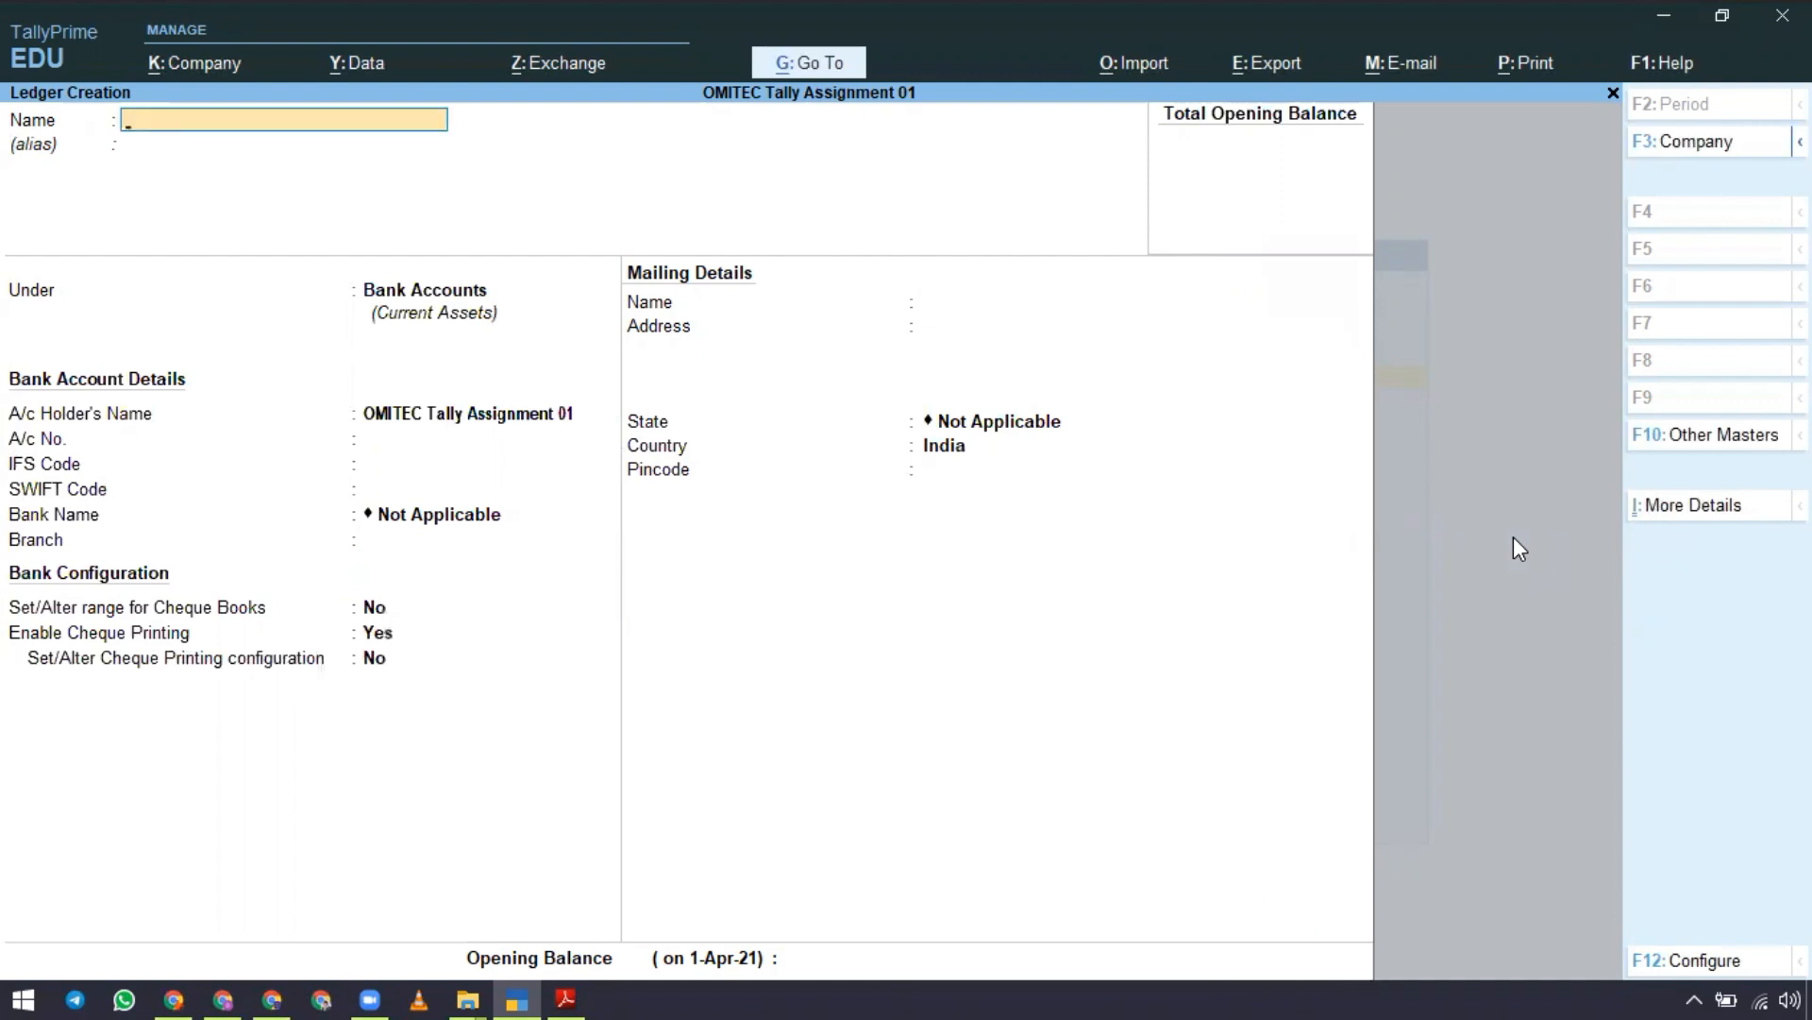
# Leave ledger creation, review the company's list of ledgers, and return to the Gateway of Tally.
pyautogui.press('Escape')
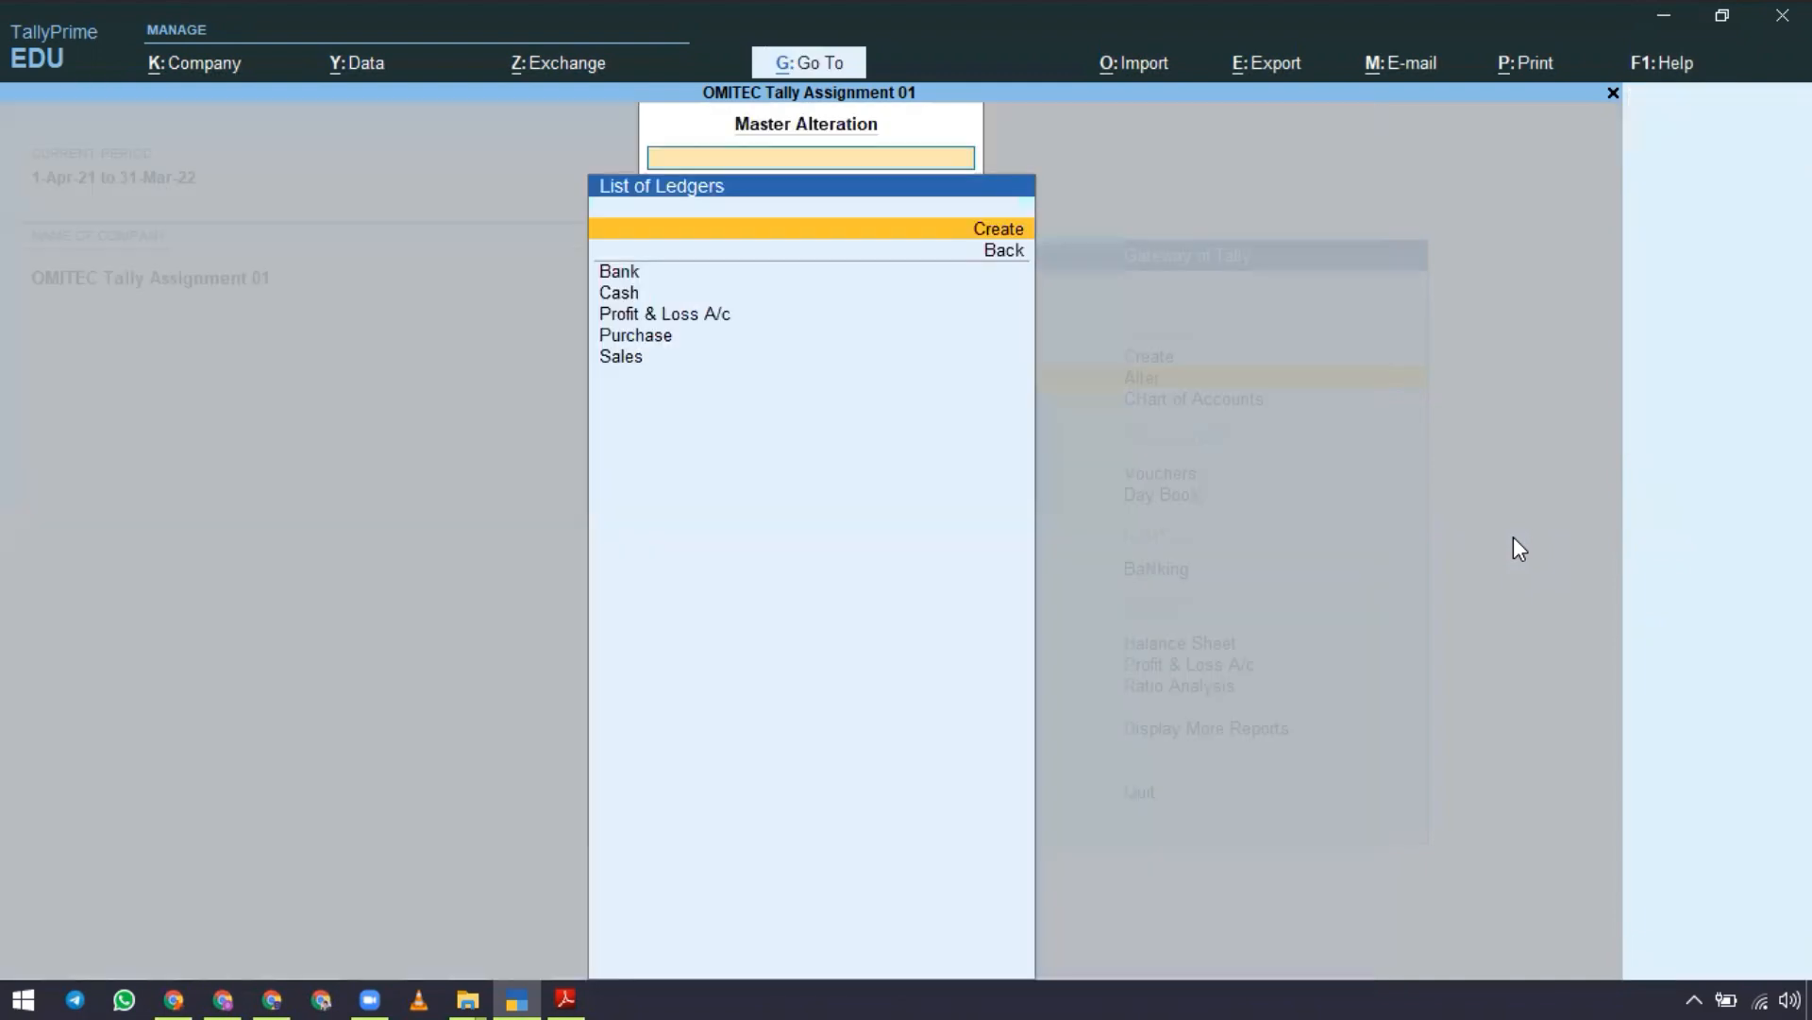
pyautogui.press('Down')
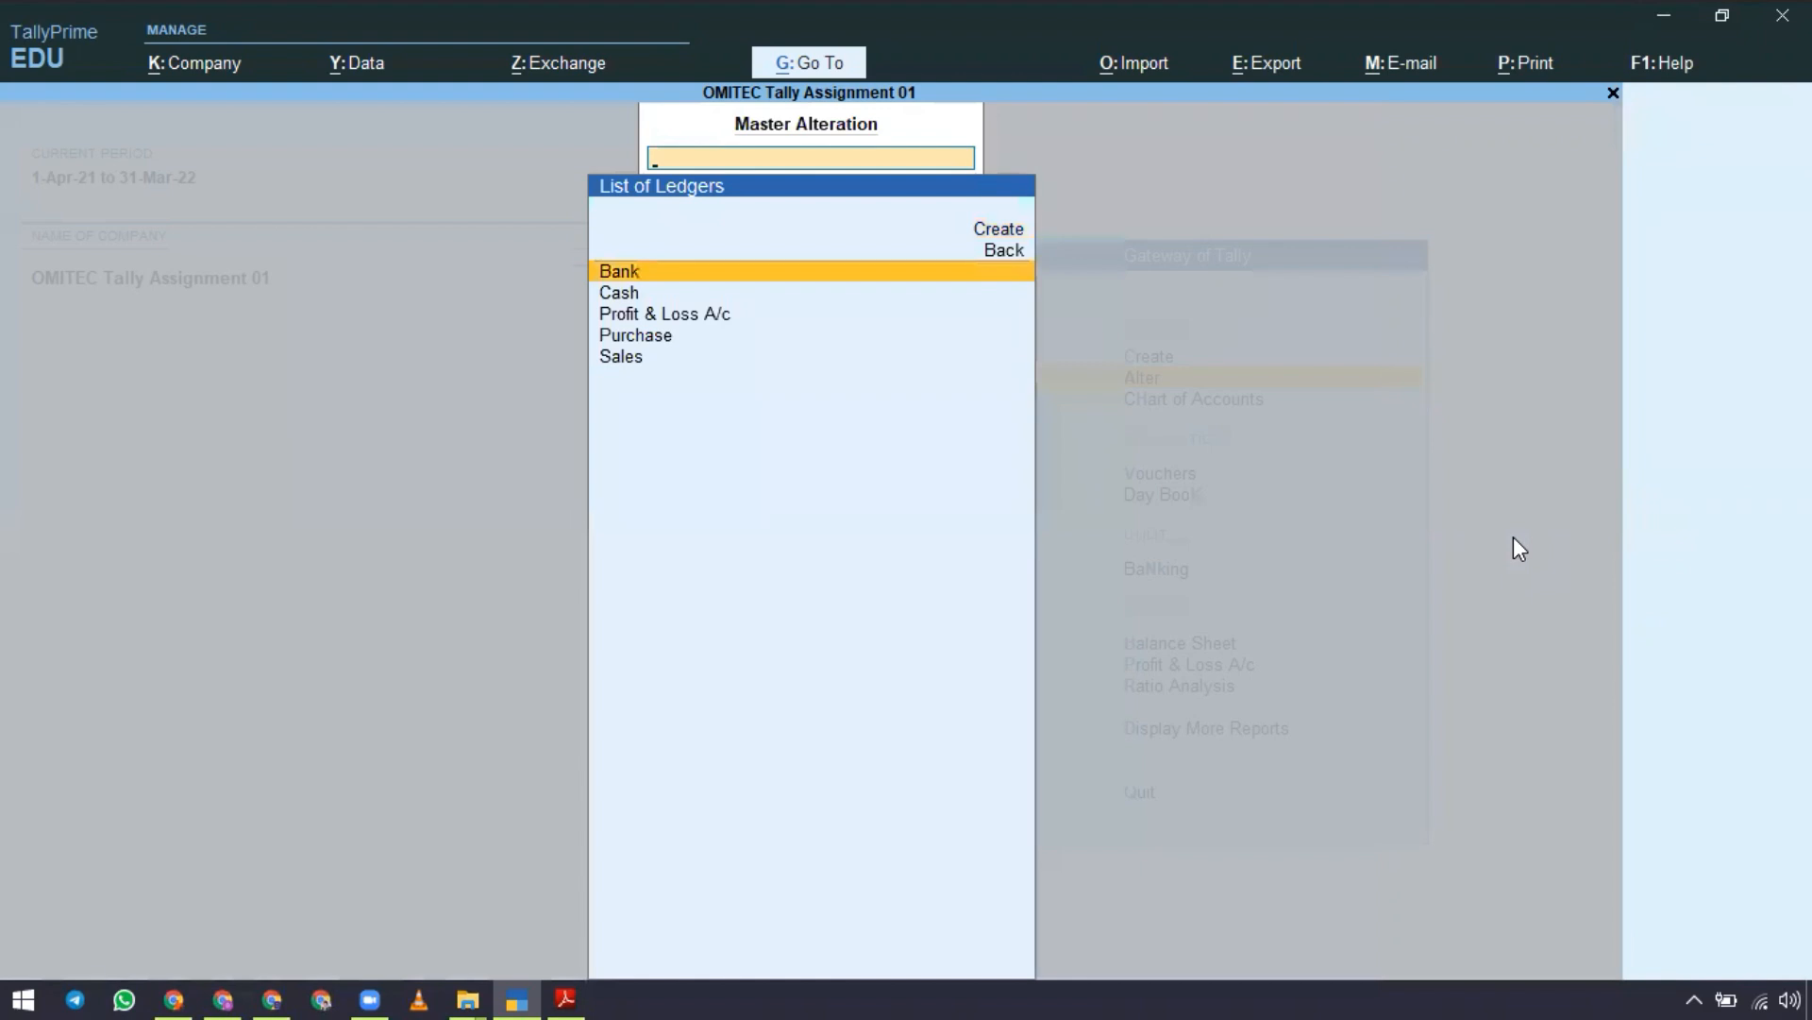
pyautogui.press('Down')
pyautogui.press('Down')
pyautogui.press('Down')
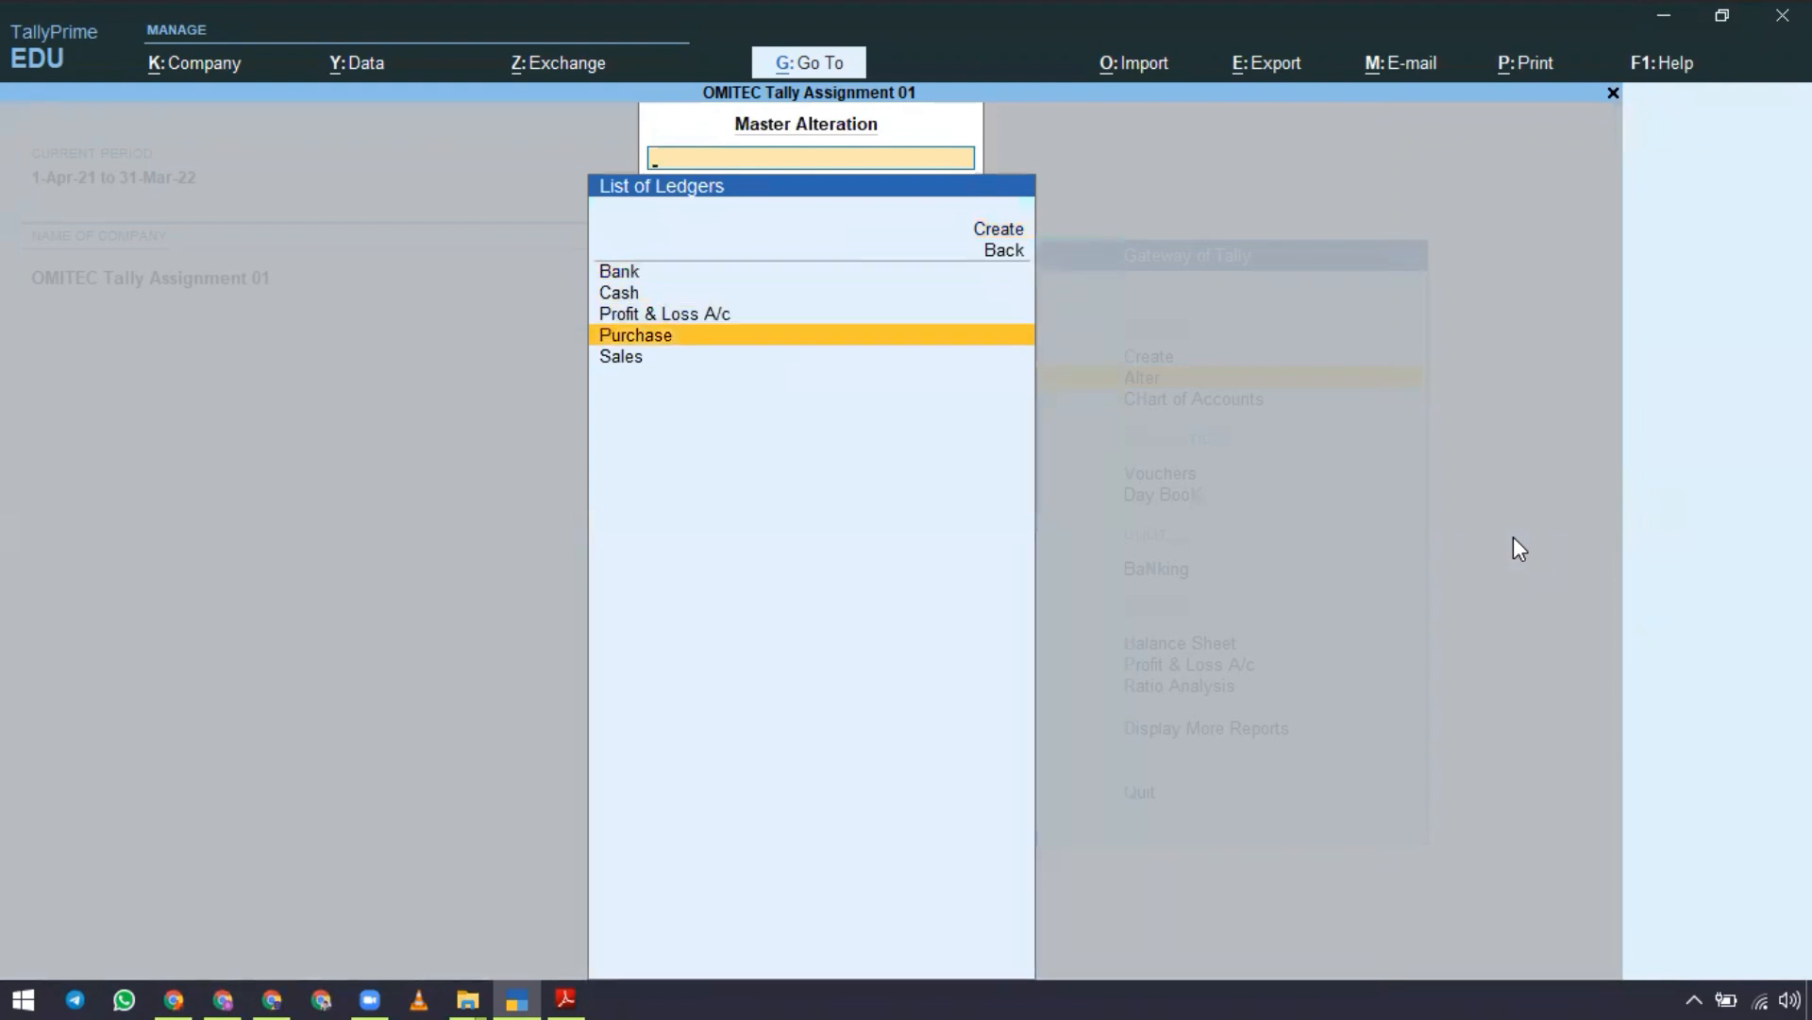
pyautogui.press('Escape')
pyautogui.press('Escape')
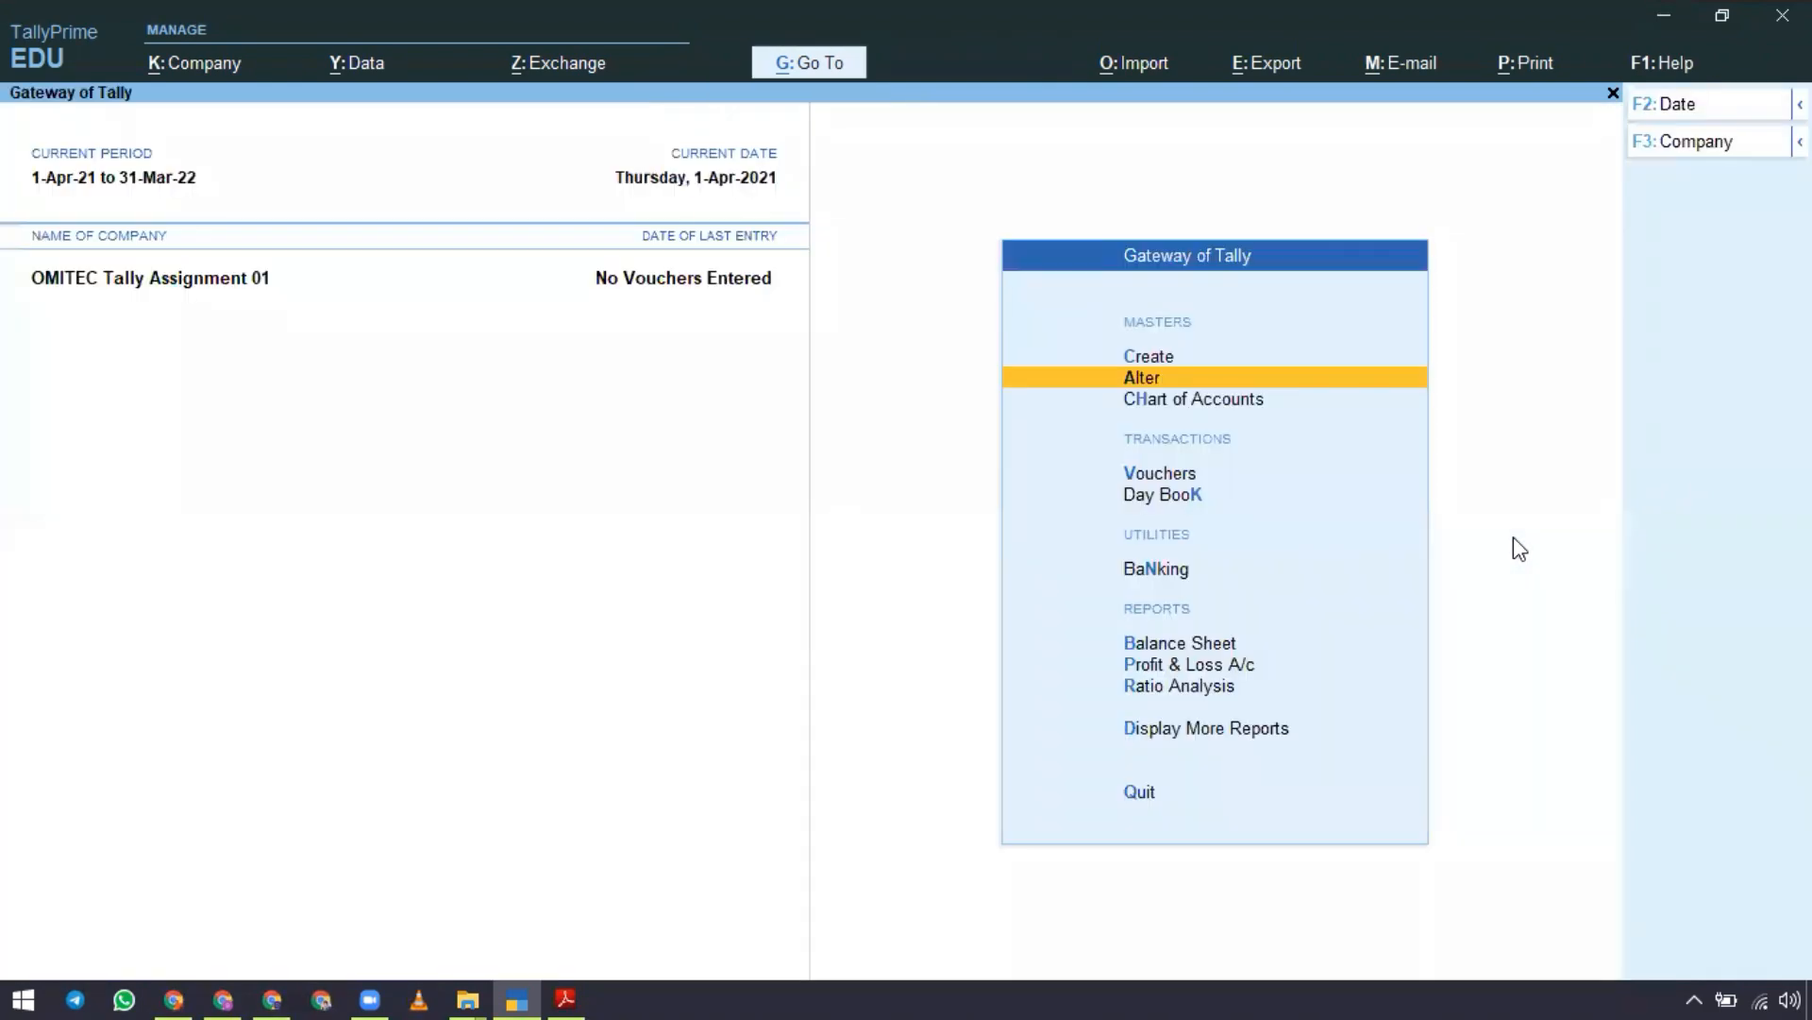
# Open accounting voucher creation from the Gateway of Tally.
pyautogui.press('Escape')
pyautogui.press('Escape')
pyautogui.press('Down')
pyautogui.press('Down')
pyautogui.press('Down')
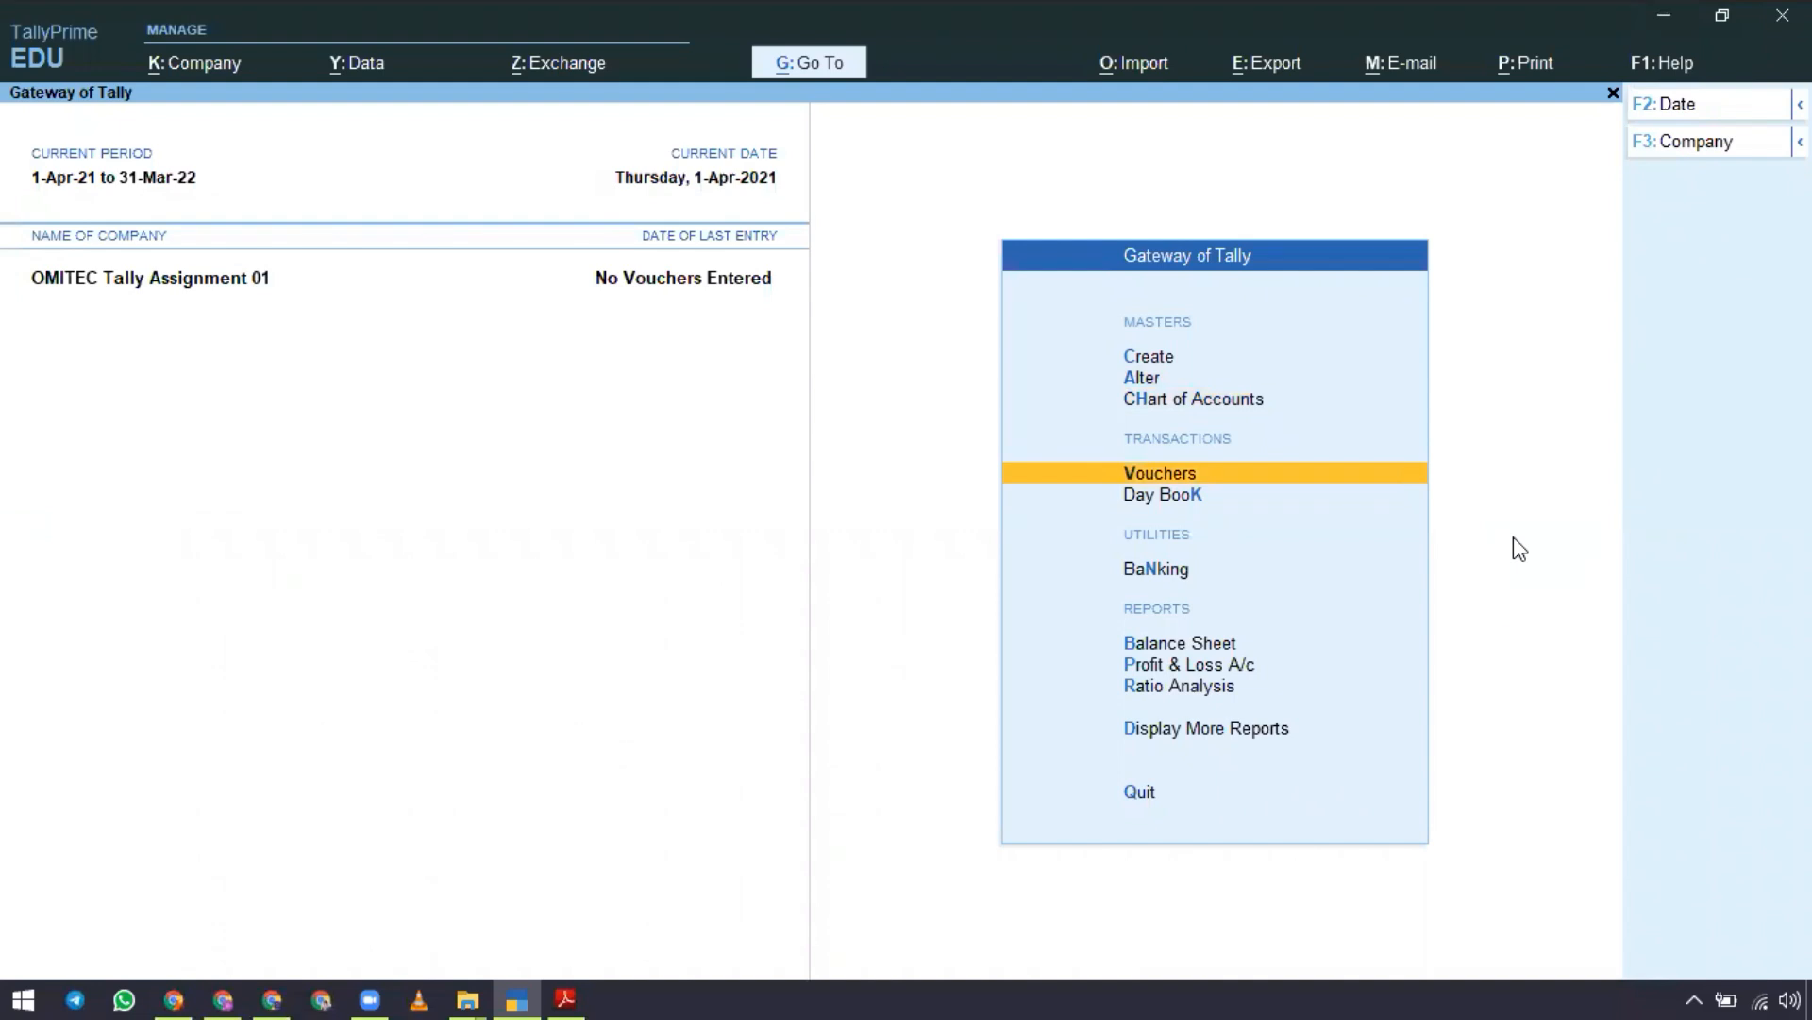
pyautogui.press('Return')
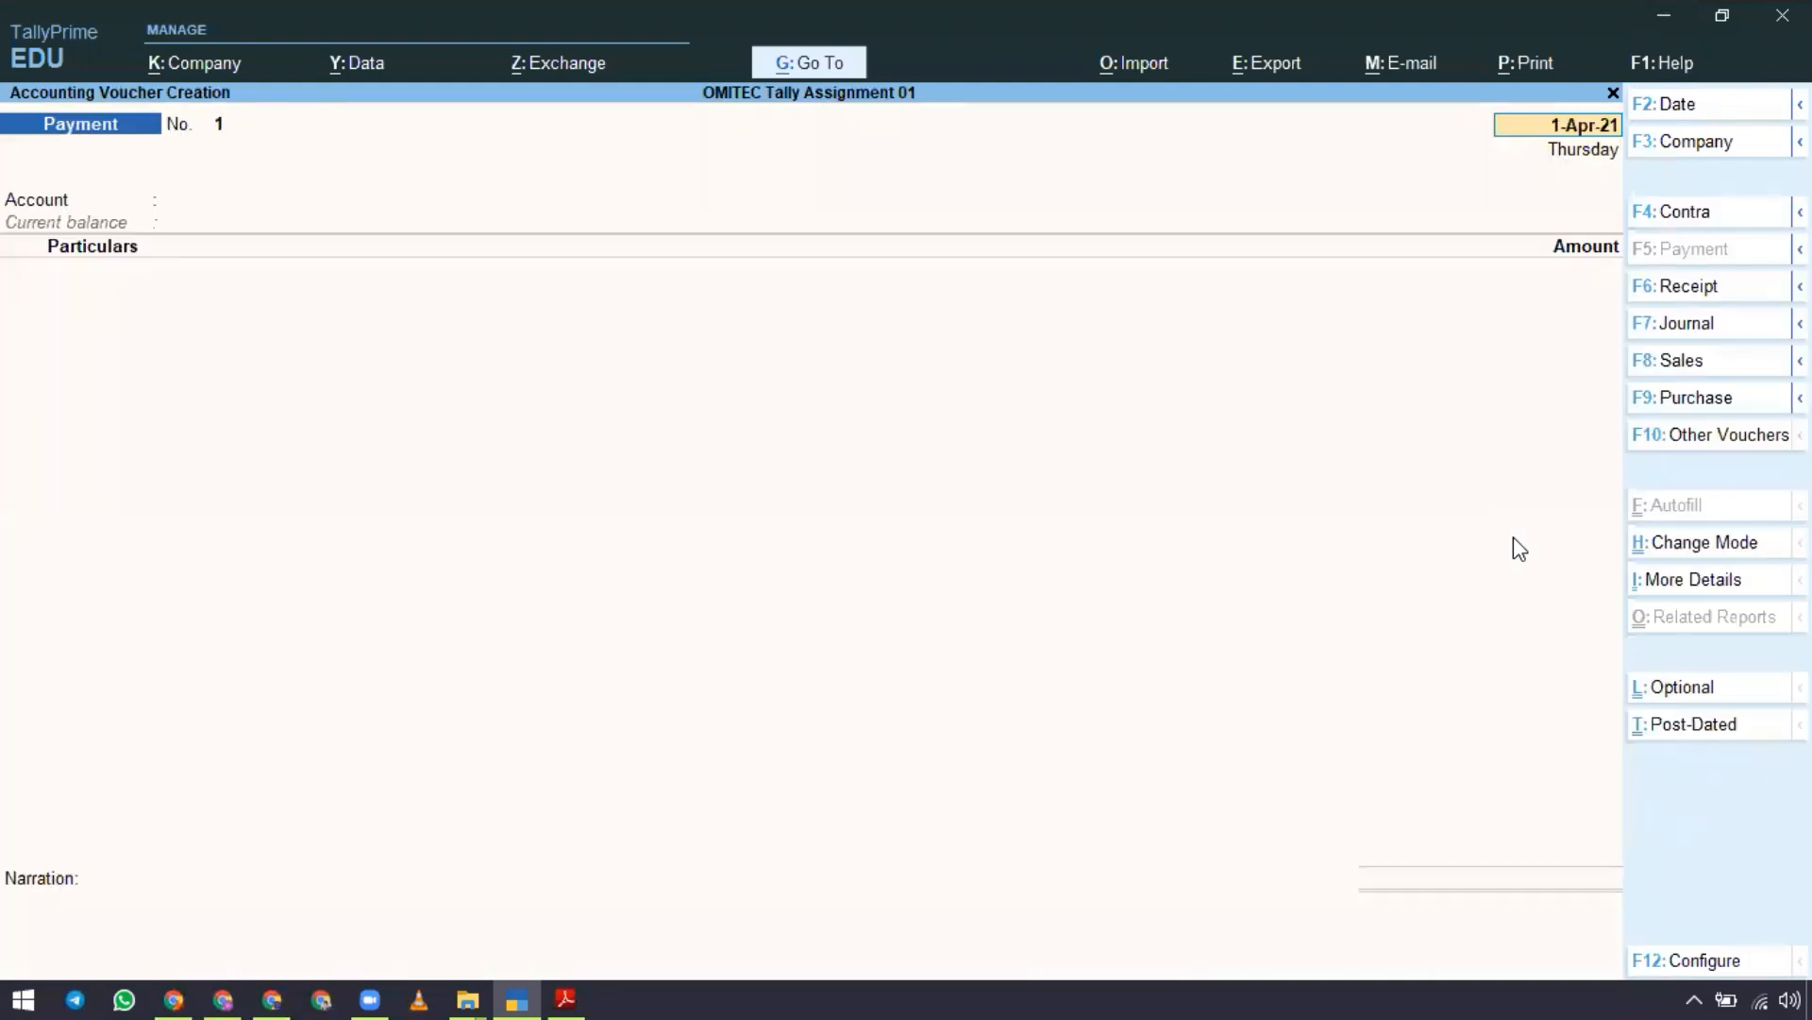
# Switch to the assignment PDF in Adobe Reader and examine the first transaction and its voucher type and accounts in the solution.
pyautogui.hotkey('alt', 'Tab')
pyautogui.hotkey('alt', 'Tab')
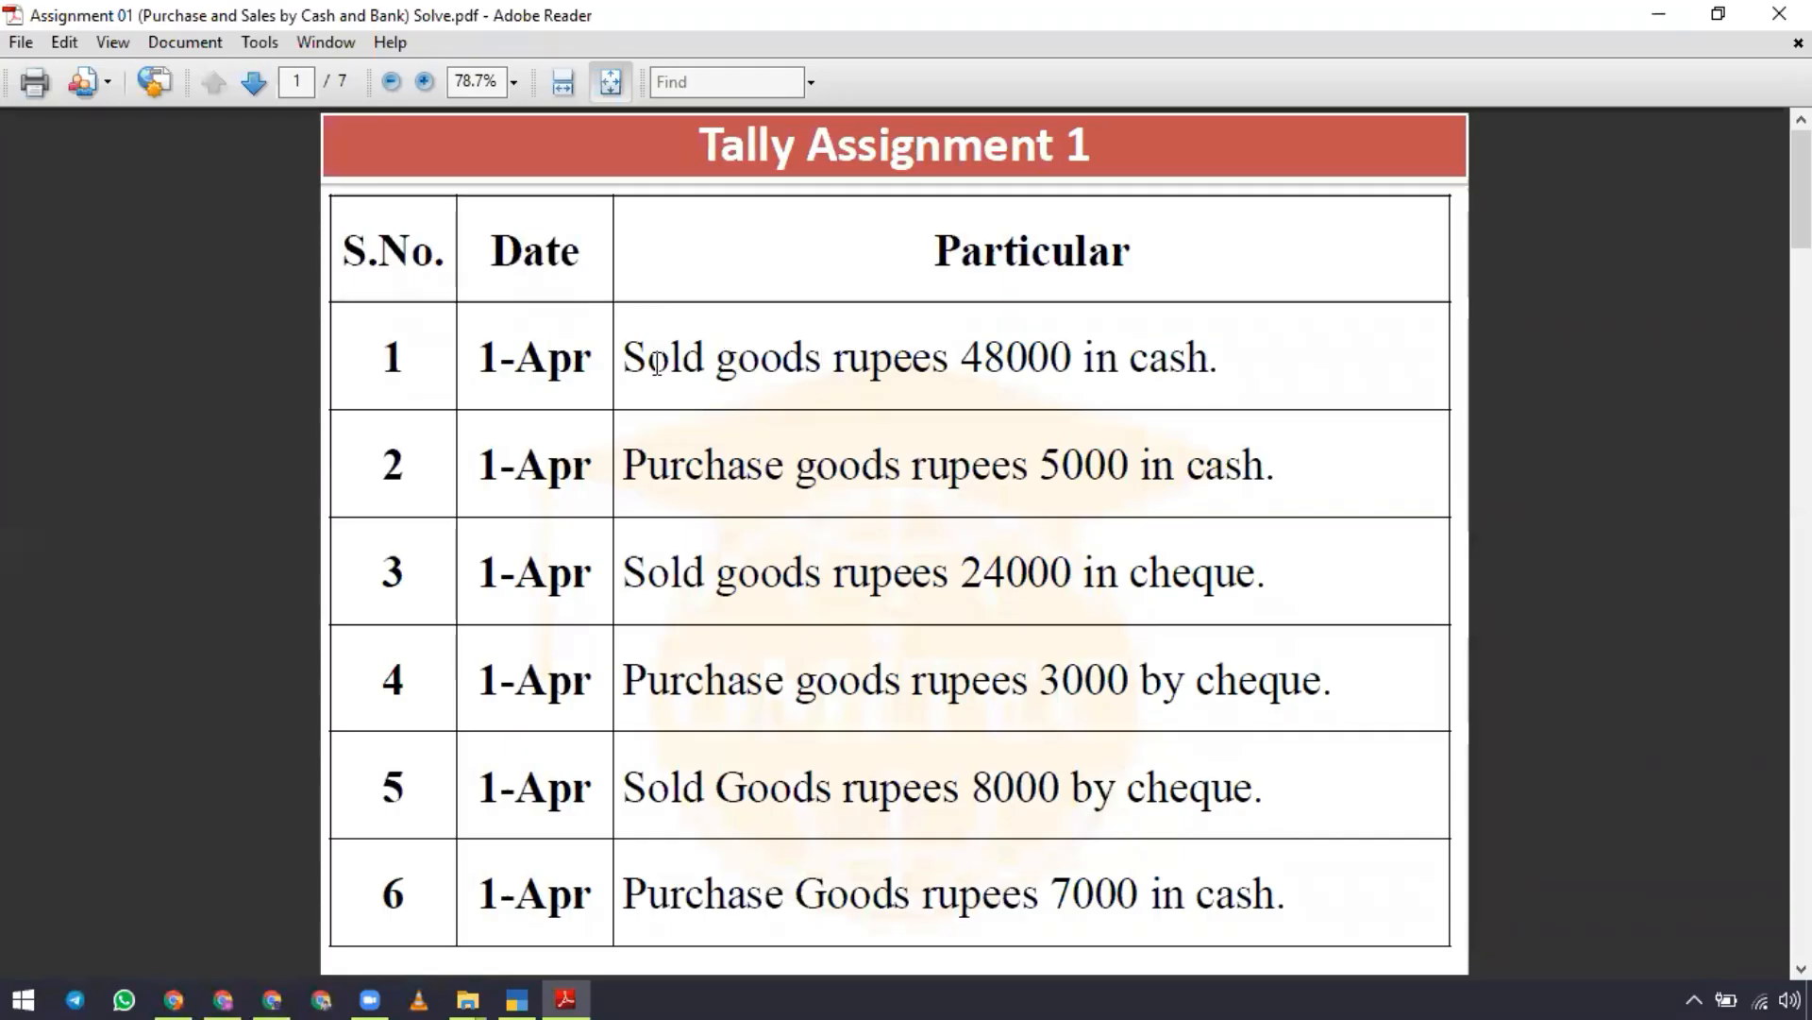
pyautogui.moveTo(625, 359); pyautogui.dragTo(1230, 377)
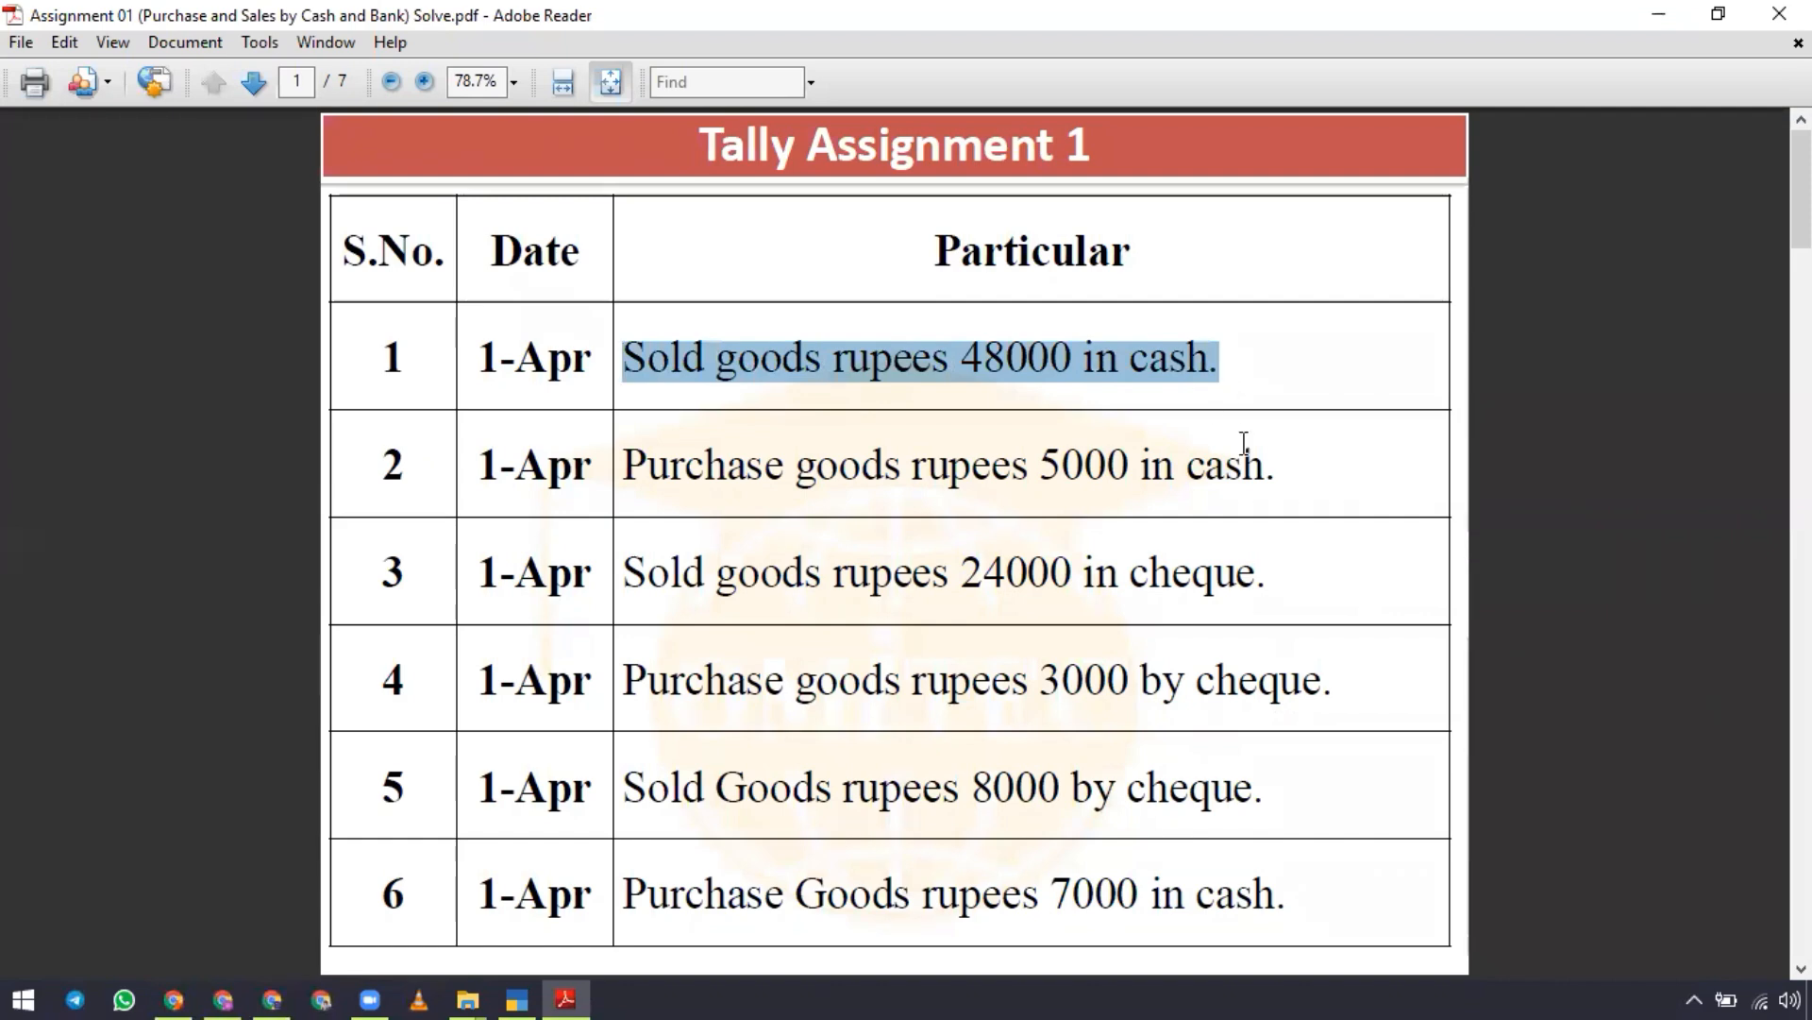
pyautogui.scroll(-2, 1207, 475)
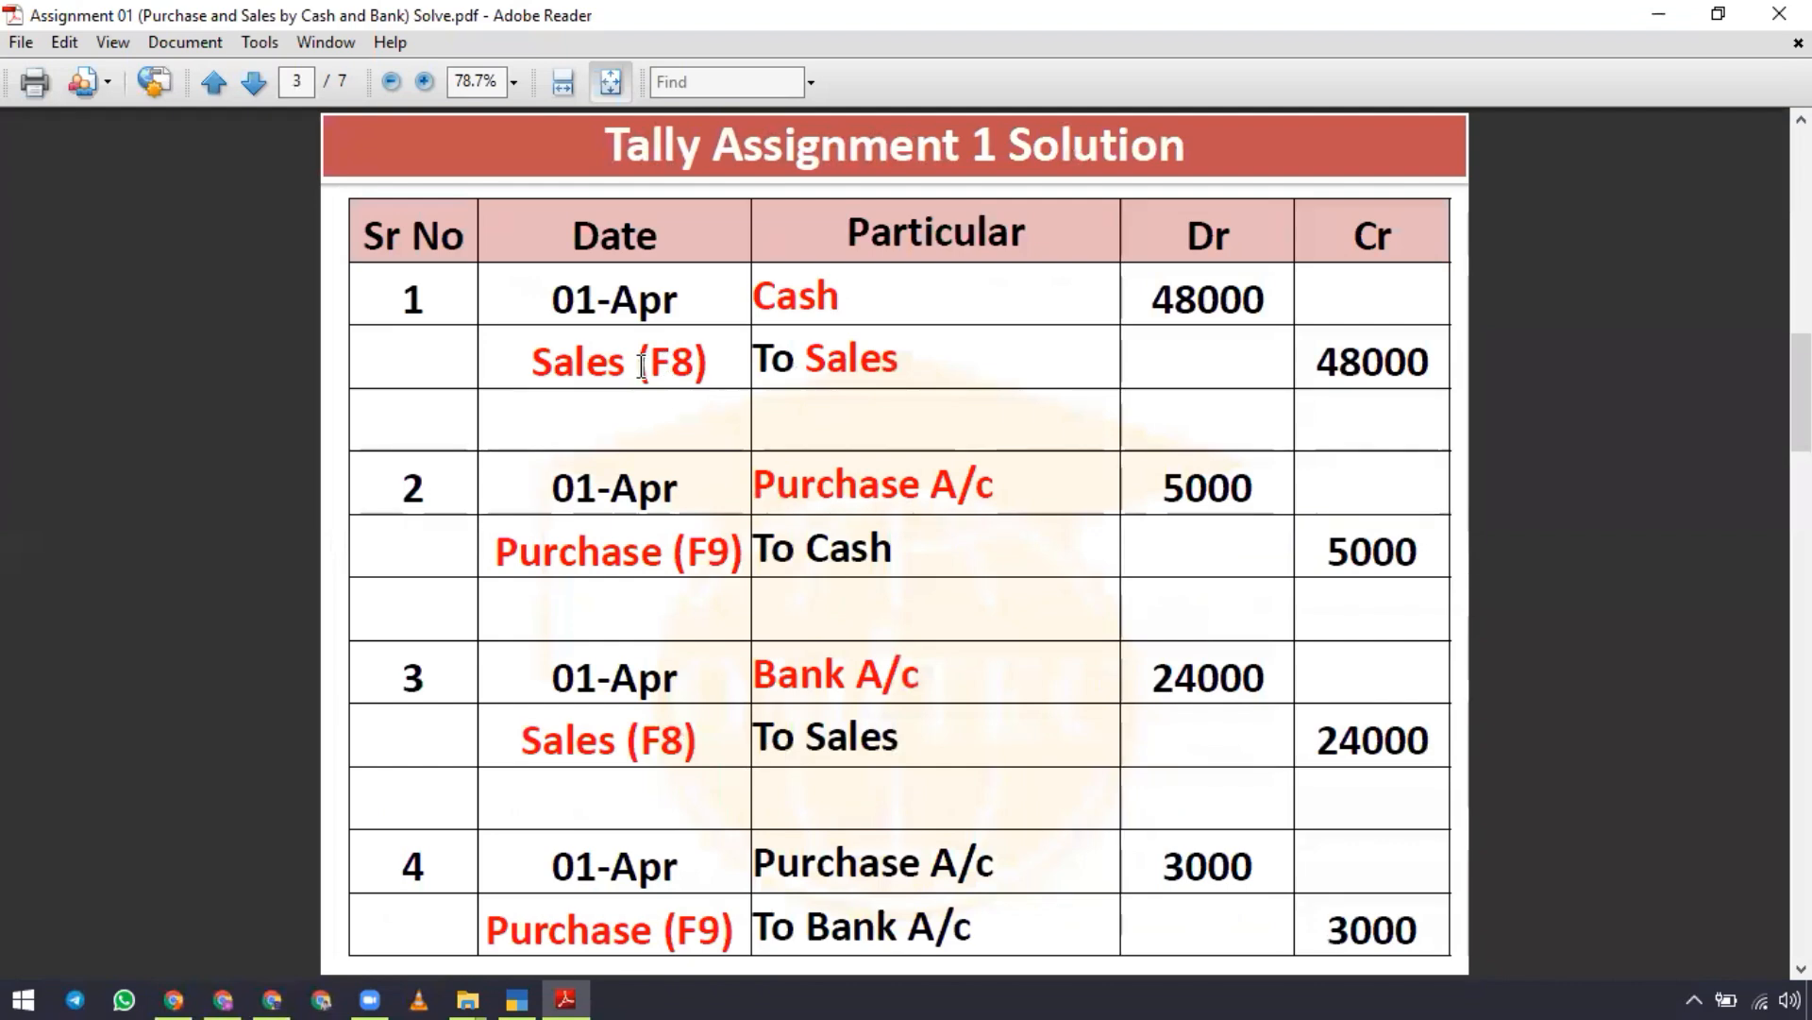
pyautogui.moveTo(636, 363); pyautogui.dragTo(712, 367)
pyautogui.click(821, 371)
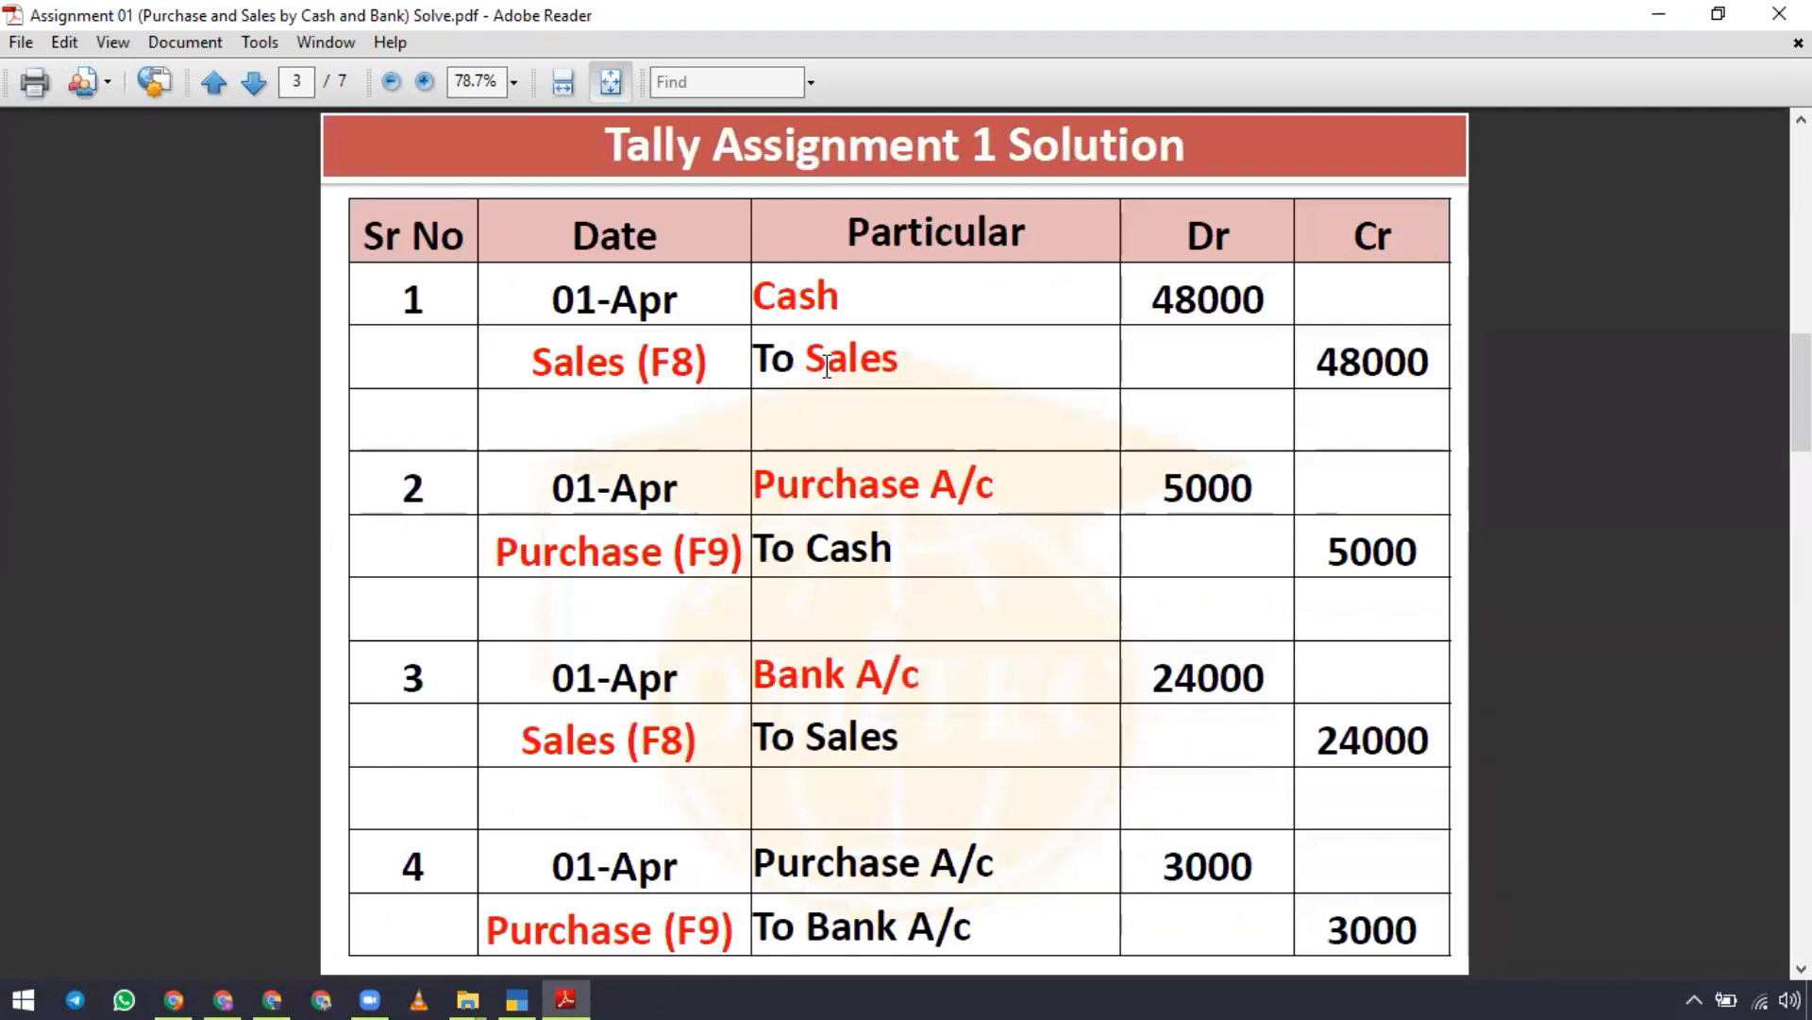
# Return to TallyPrime, open a Sales voucher in As Voucher mode, and keep the date 1-Apr-21.
pyautogui.hotkey('alt', 'Tab')
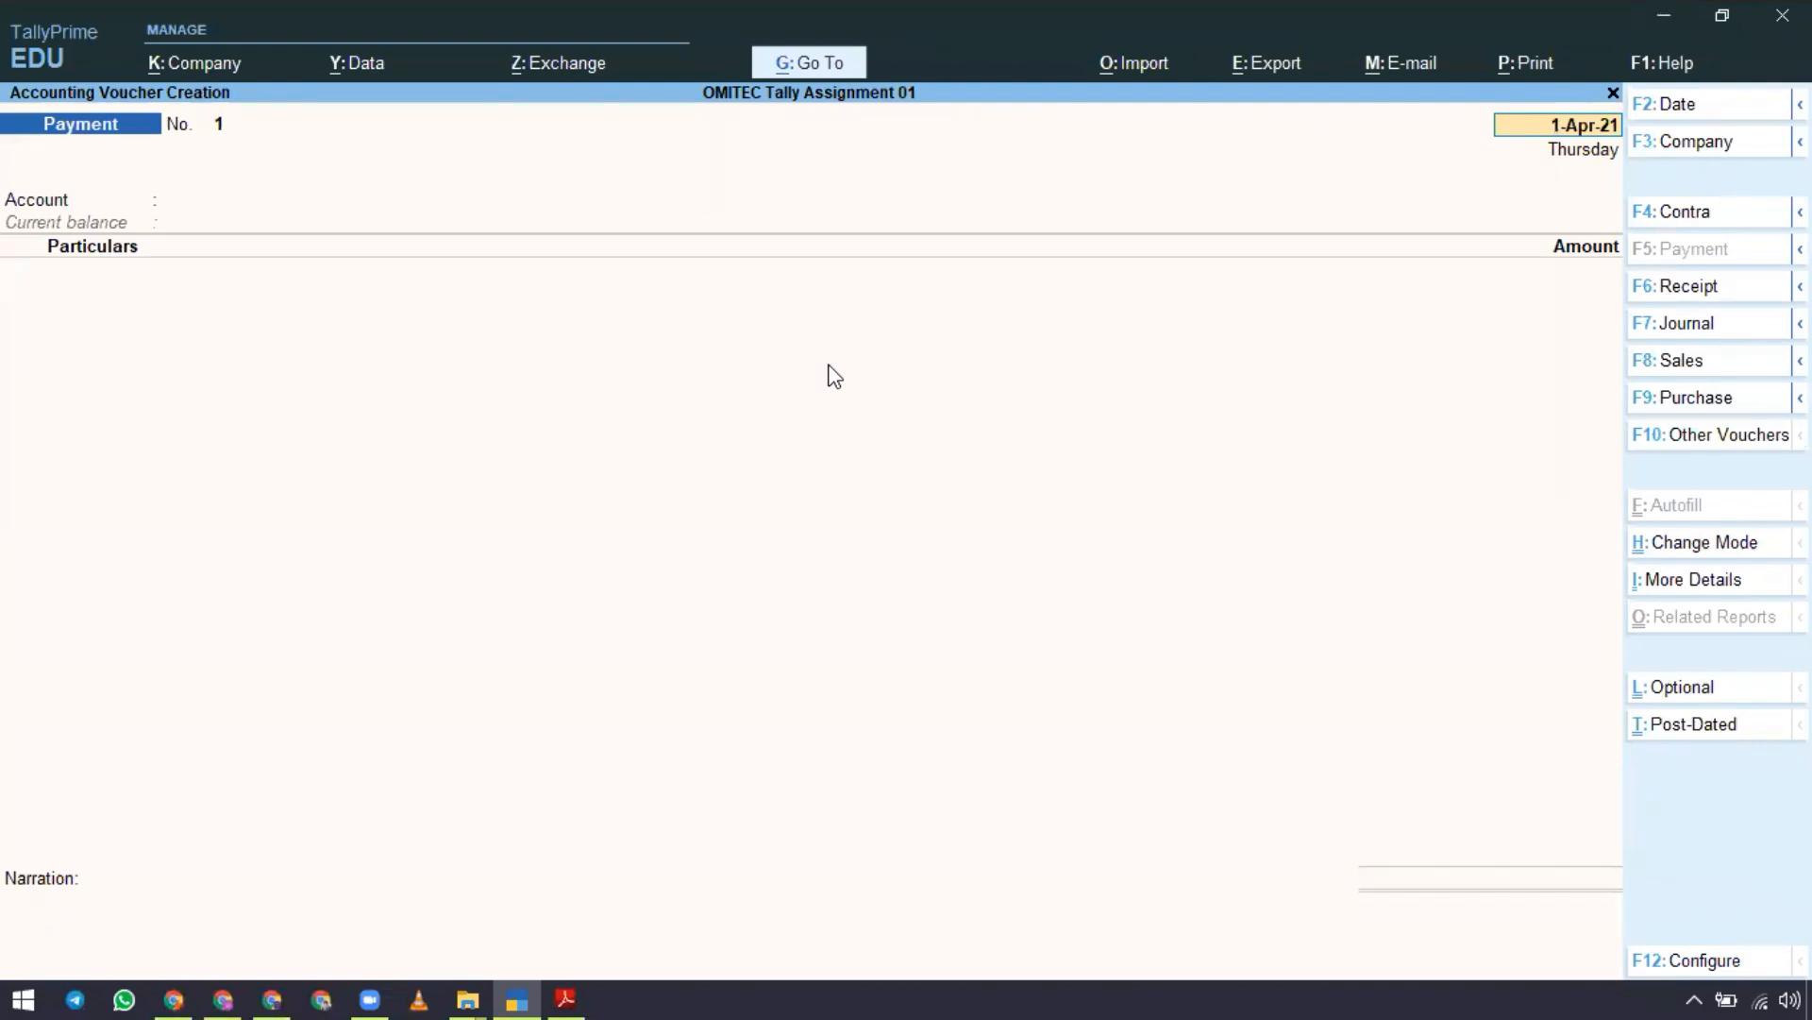
pyautogui.press('F8')
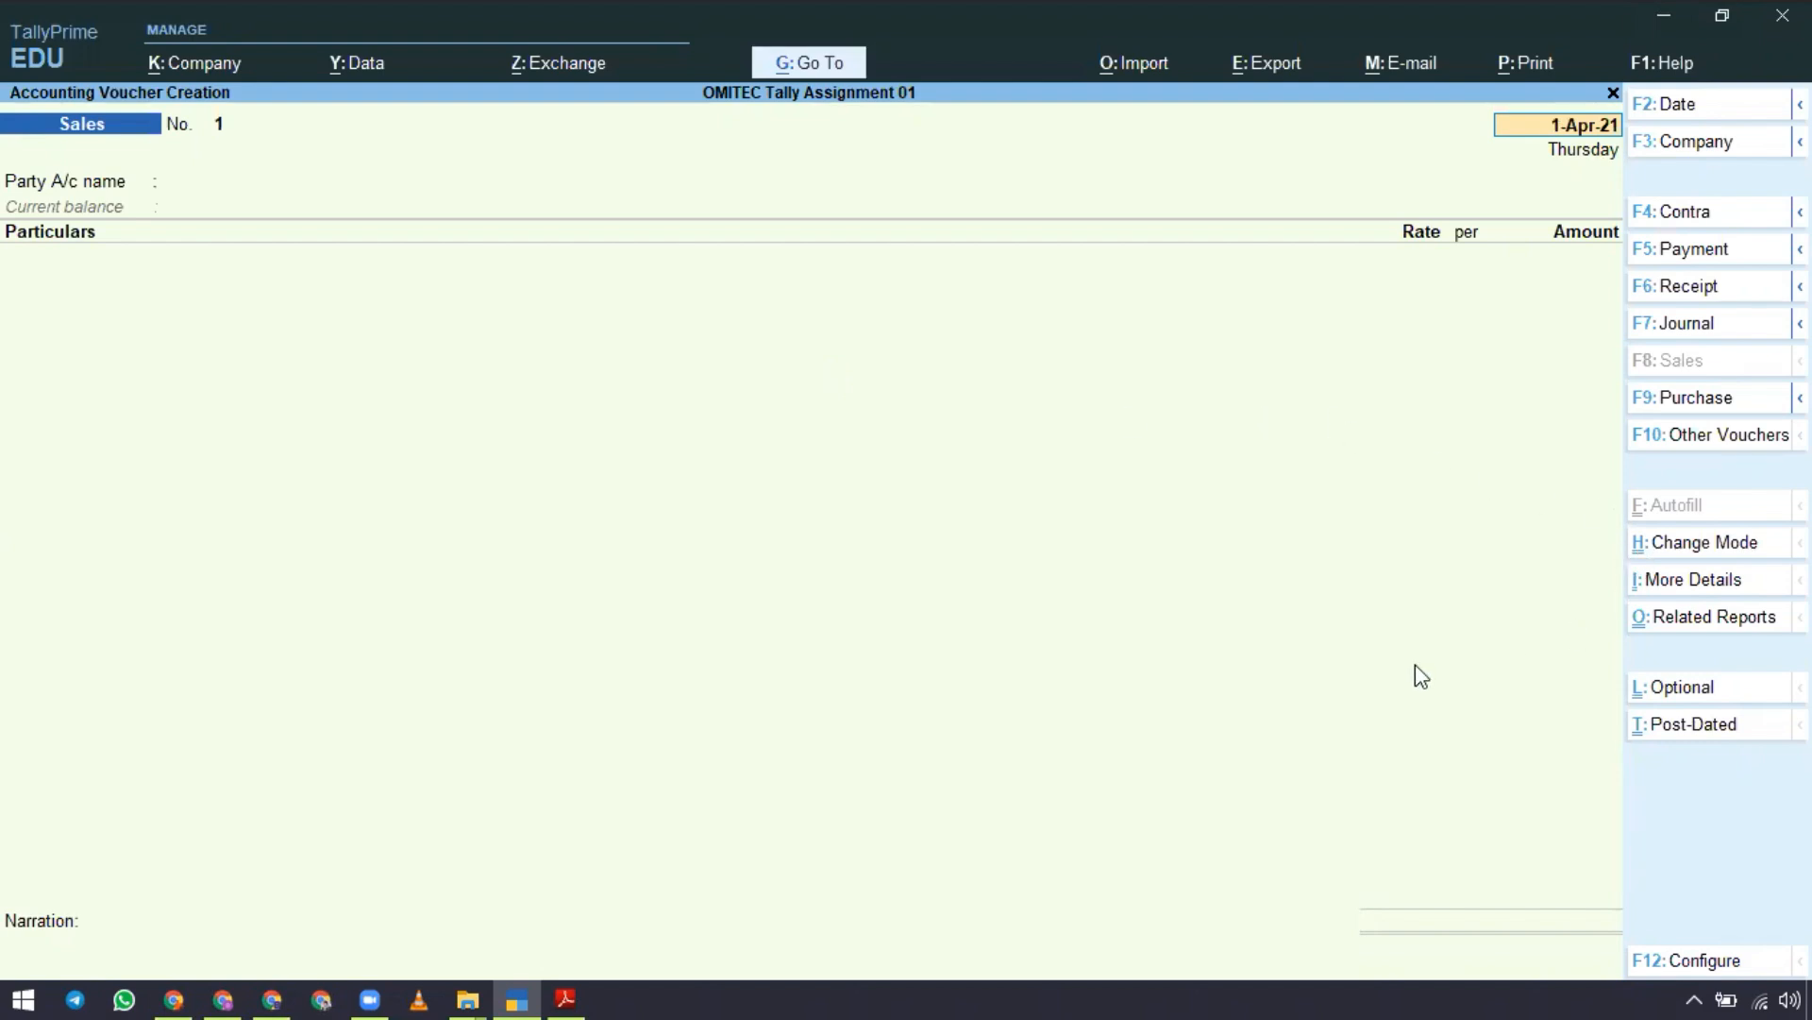
pyautogui.hotkey('ctrl', 'h')
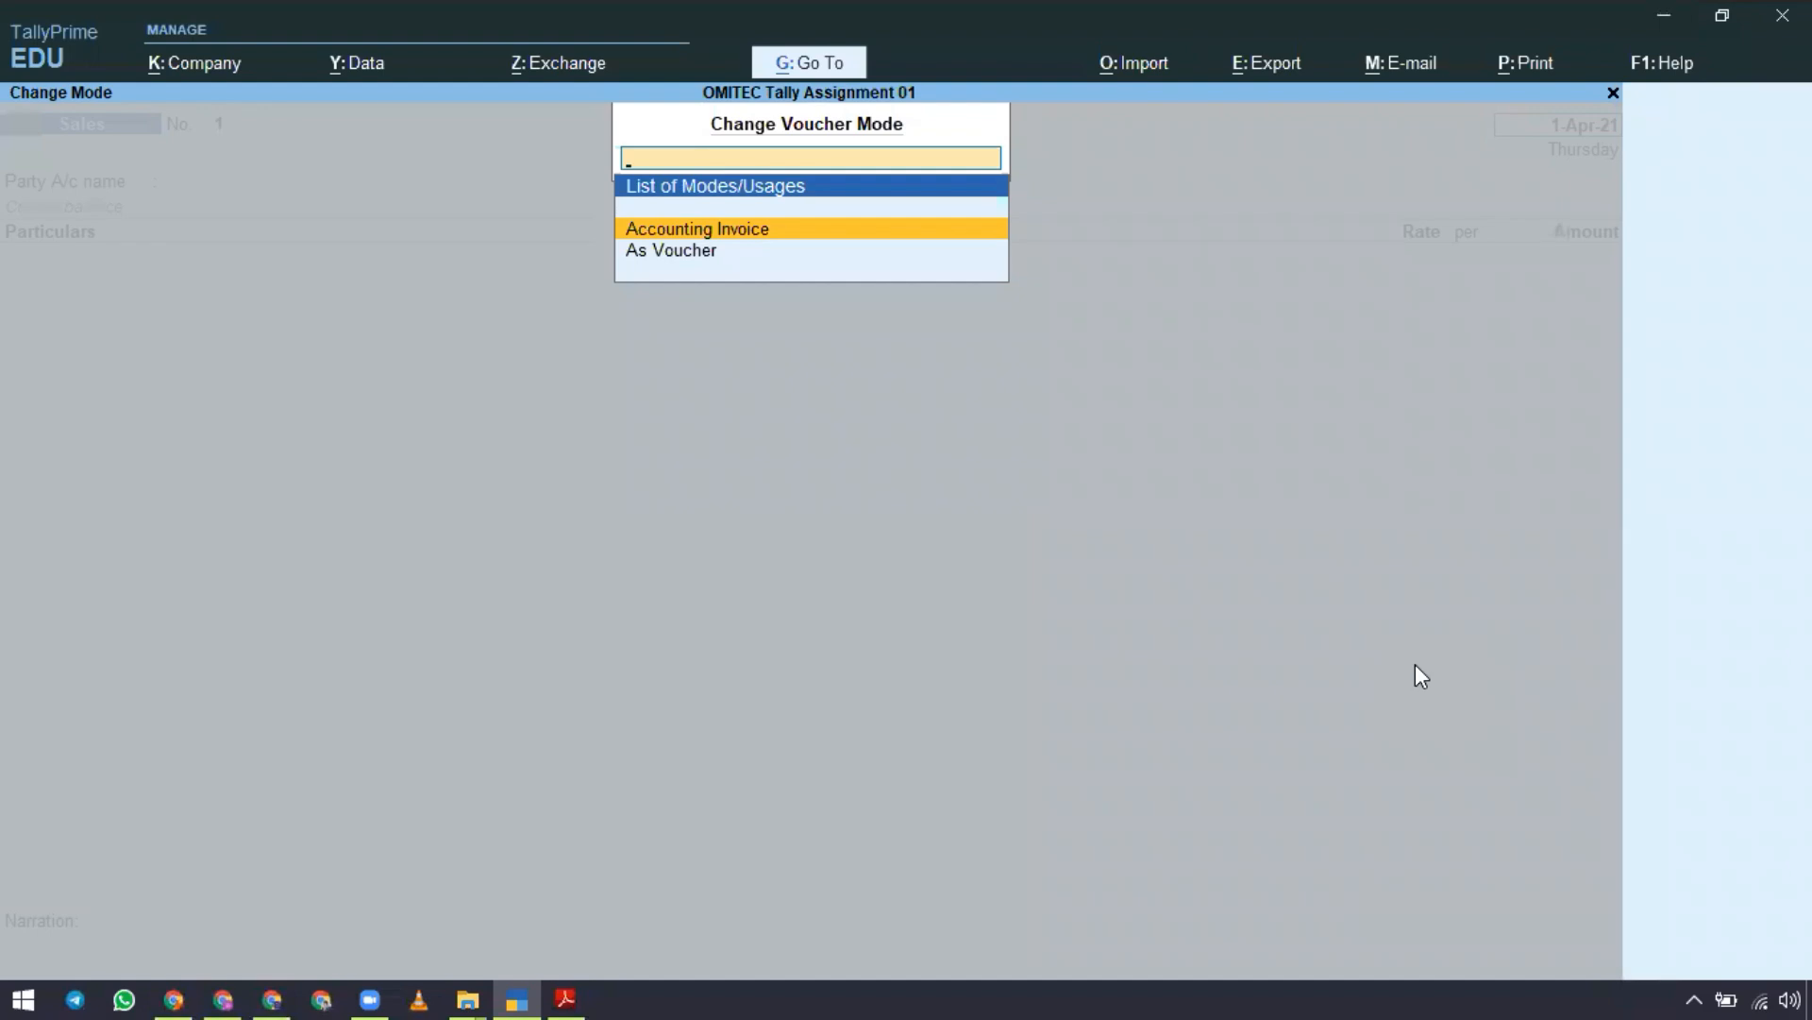
pyautogui.press('Down')
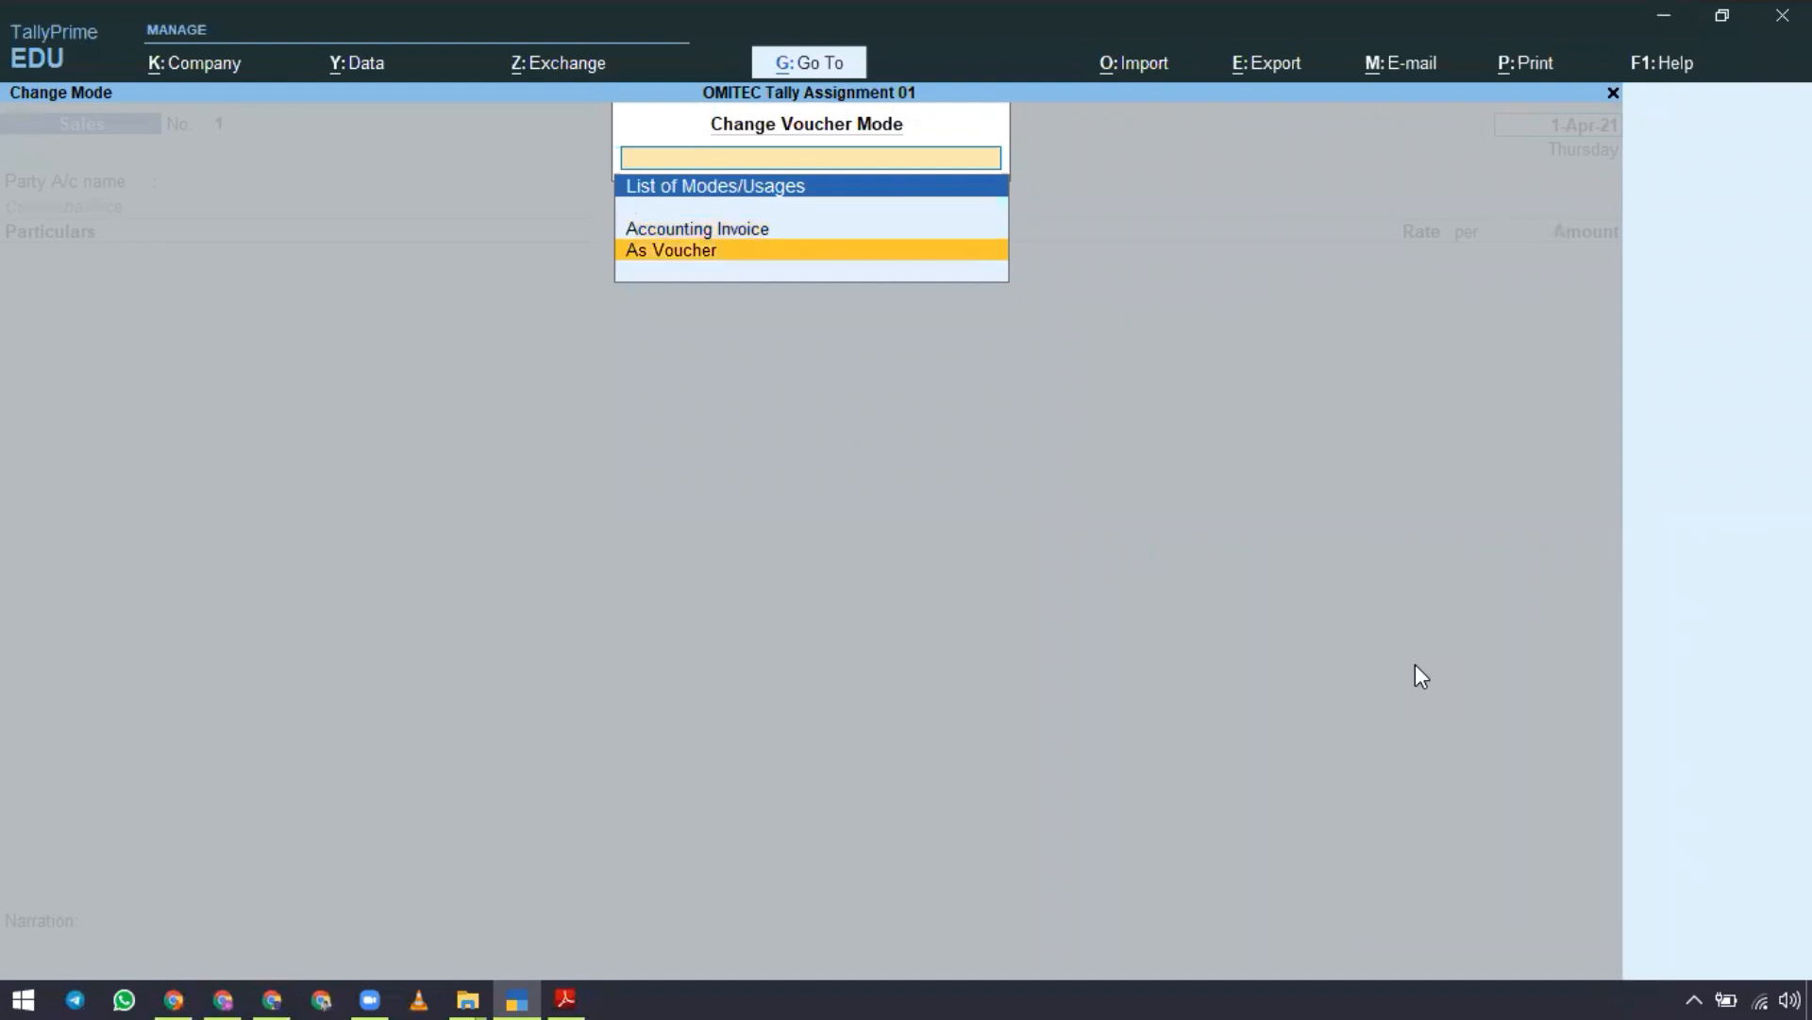
pyautogui.press('Return')
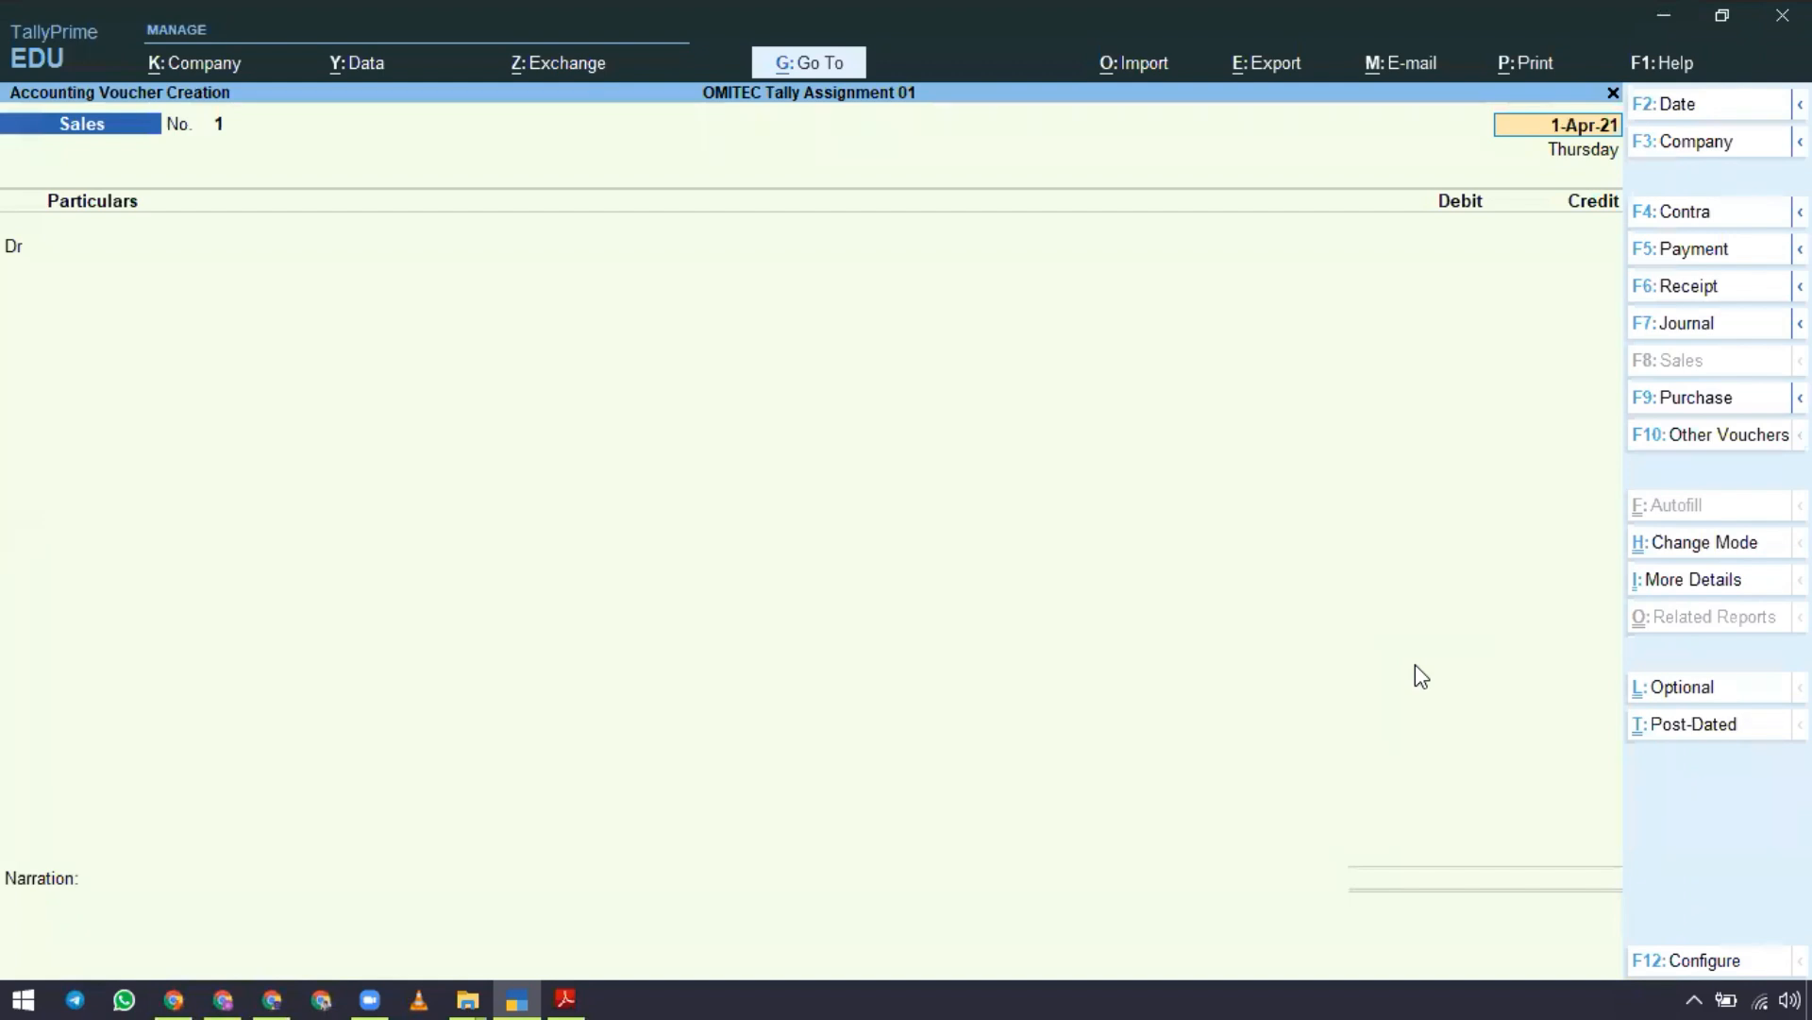
pyautogui.press('Return')
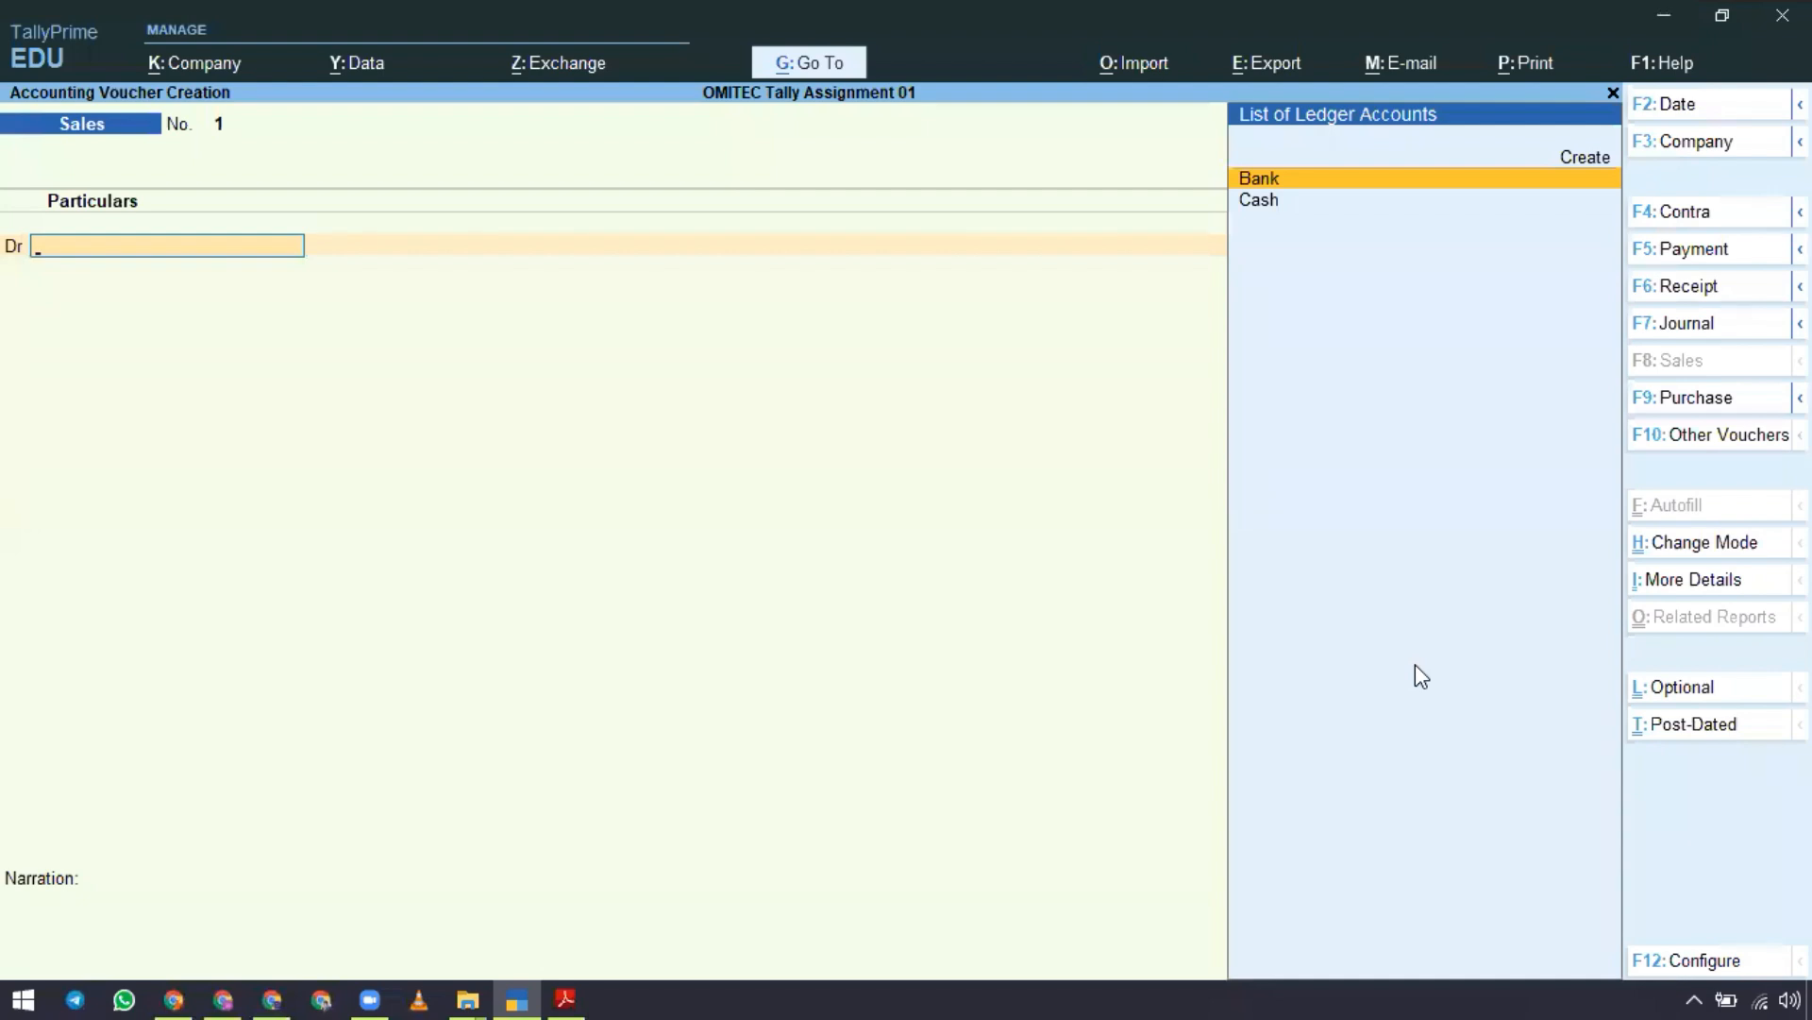
# Keep Use Cr/Dr instead of To/By during voucher entry at Yes and accept the voucher configuration.
pyautogui.press('F12')
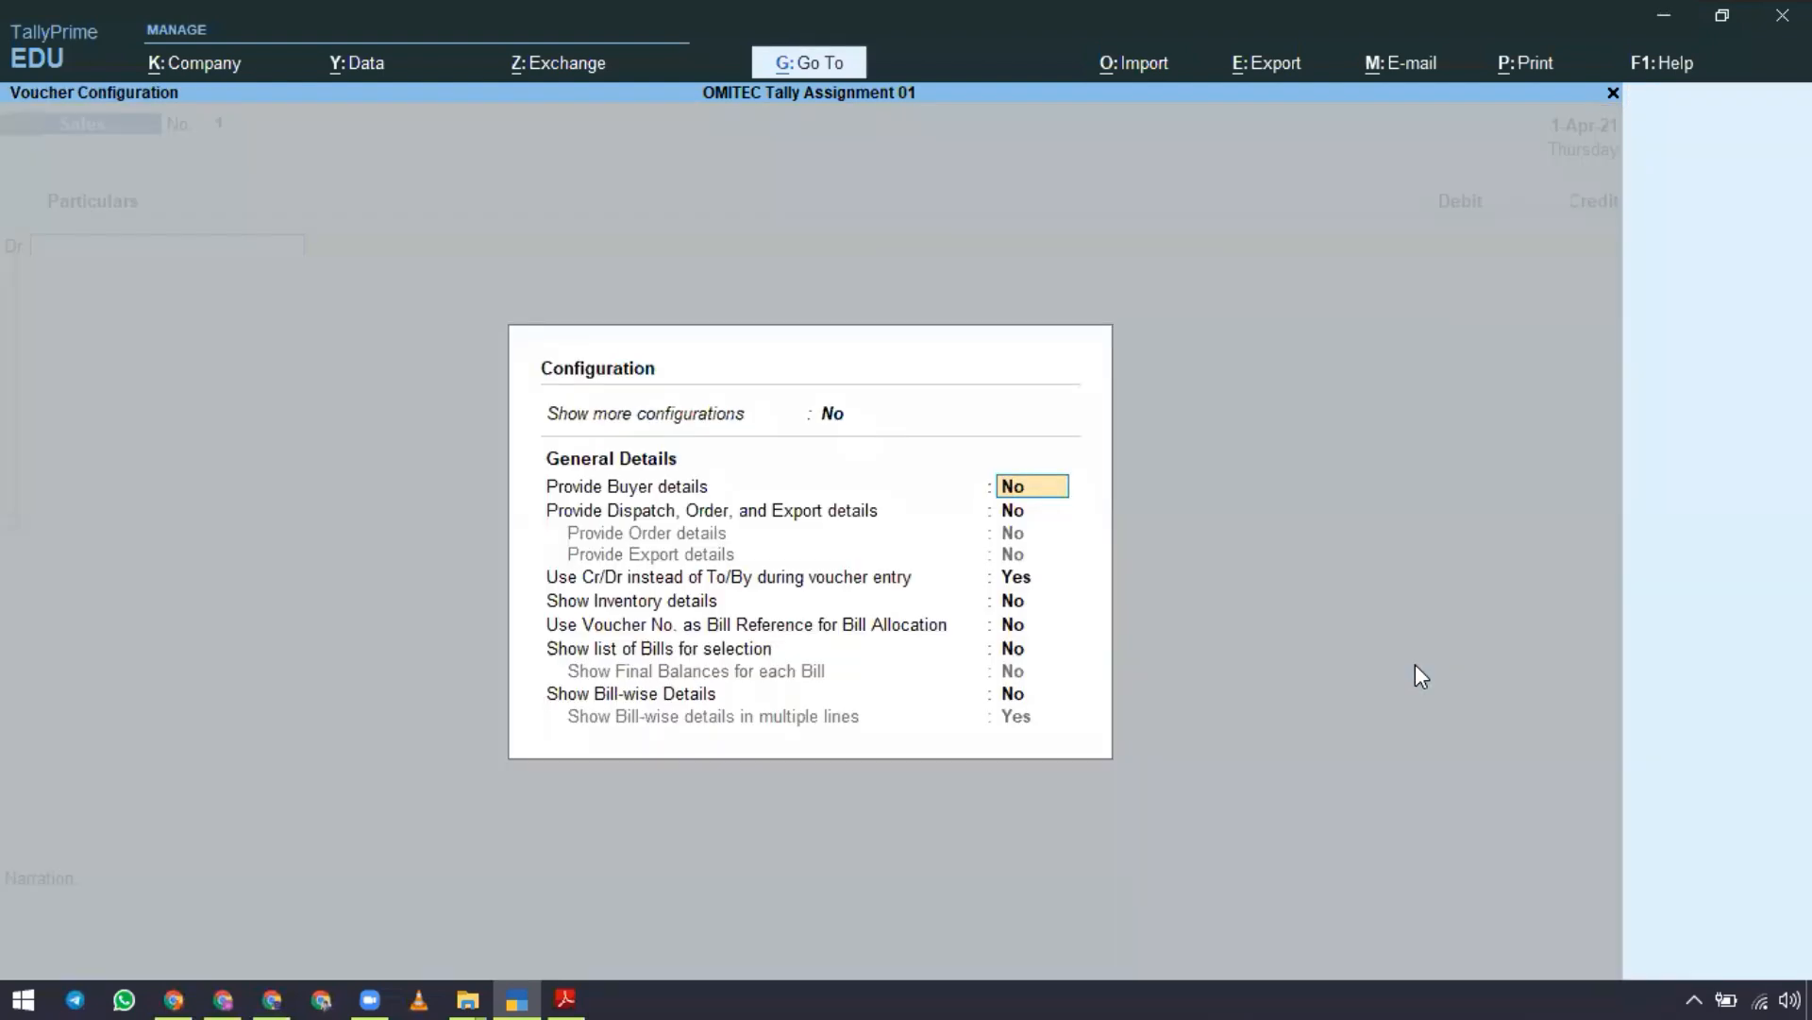
pyautogui.press('Down')
pyautogui.press('Down')
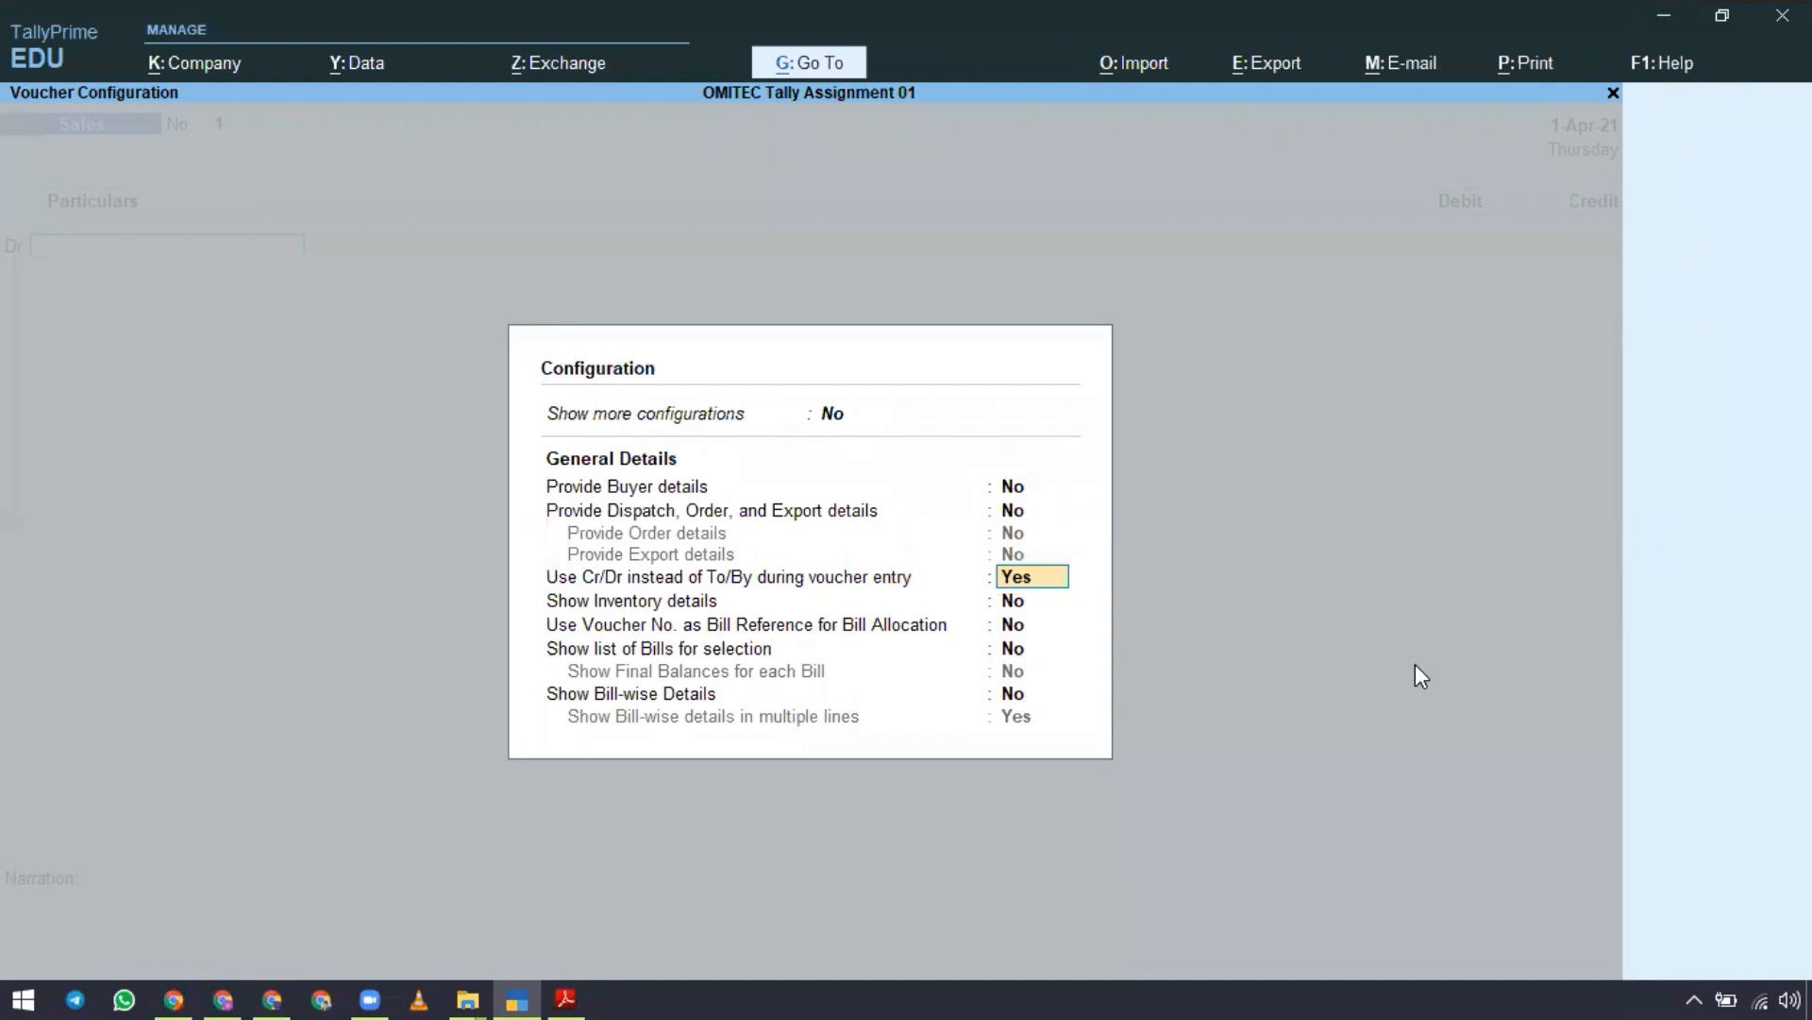
pyautogui.press('Return')
pyautogui.press('Return')
pyautogui.press('Return')
pyautogui.press('Return')
pyautogui.press('Return')
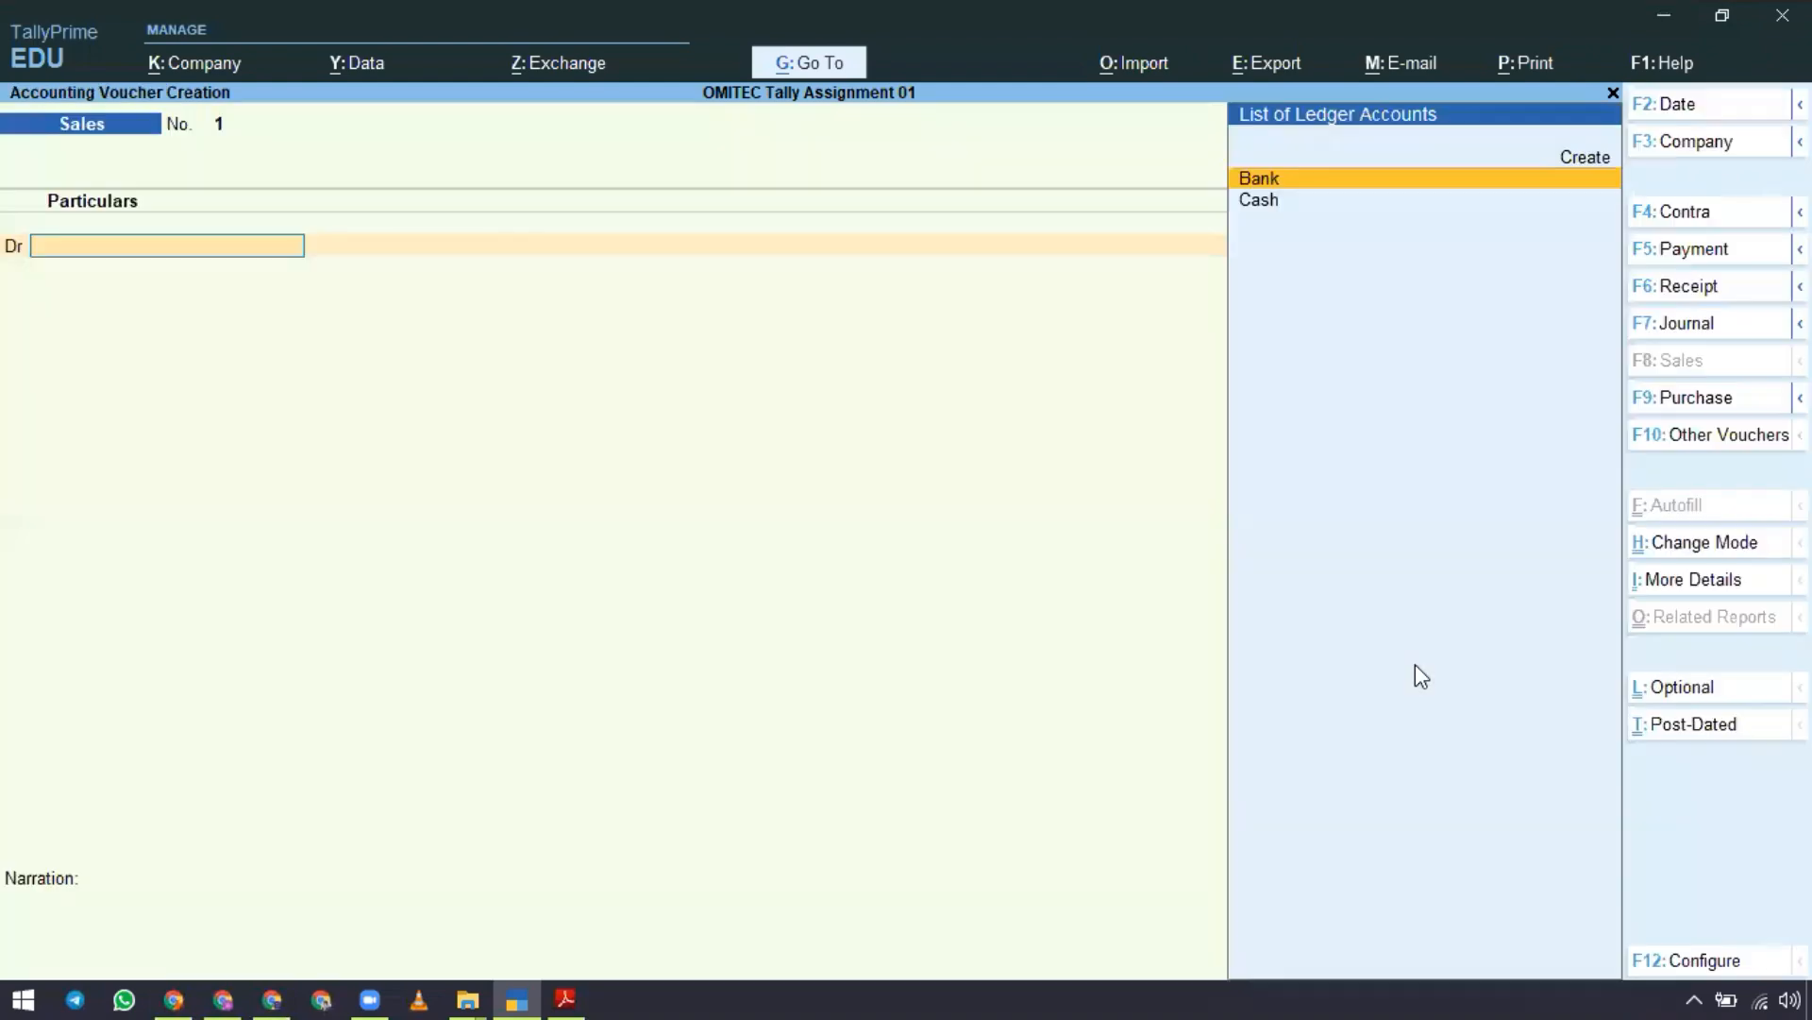
# Check the first solution entry in the PDF, debit Cash and credit Sales with 48000, and save the voucher without a narration.
pyautogui.hotkey('alt', 'Tab')
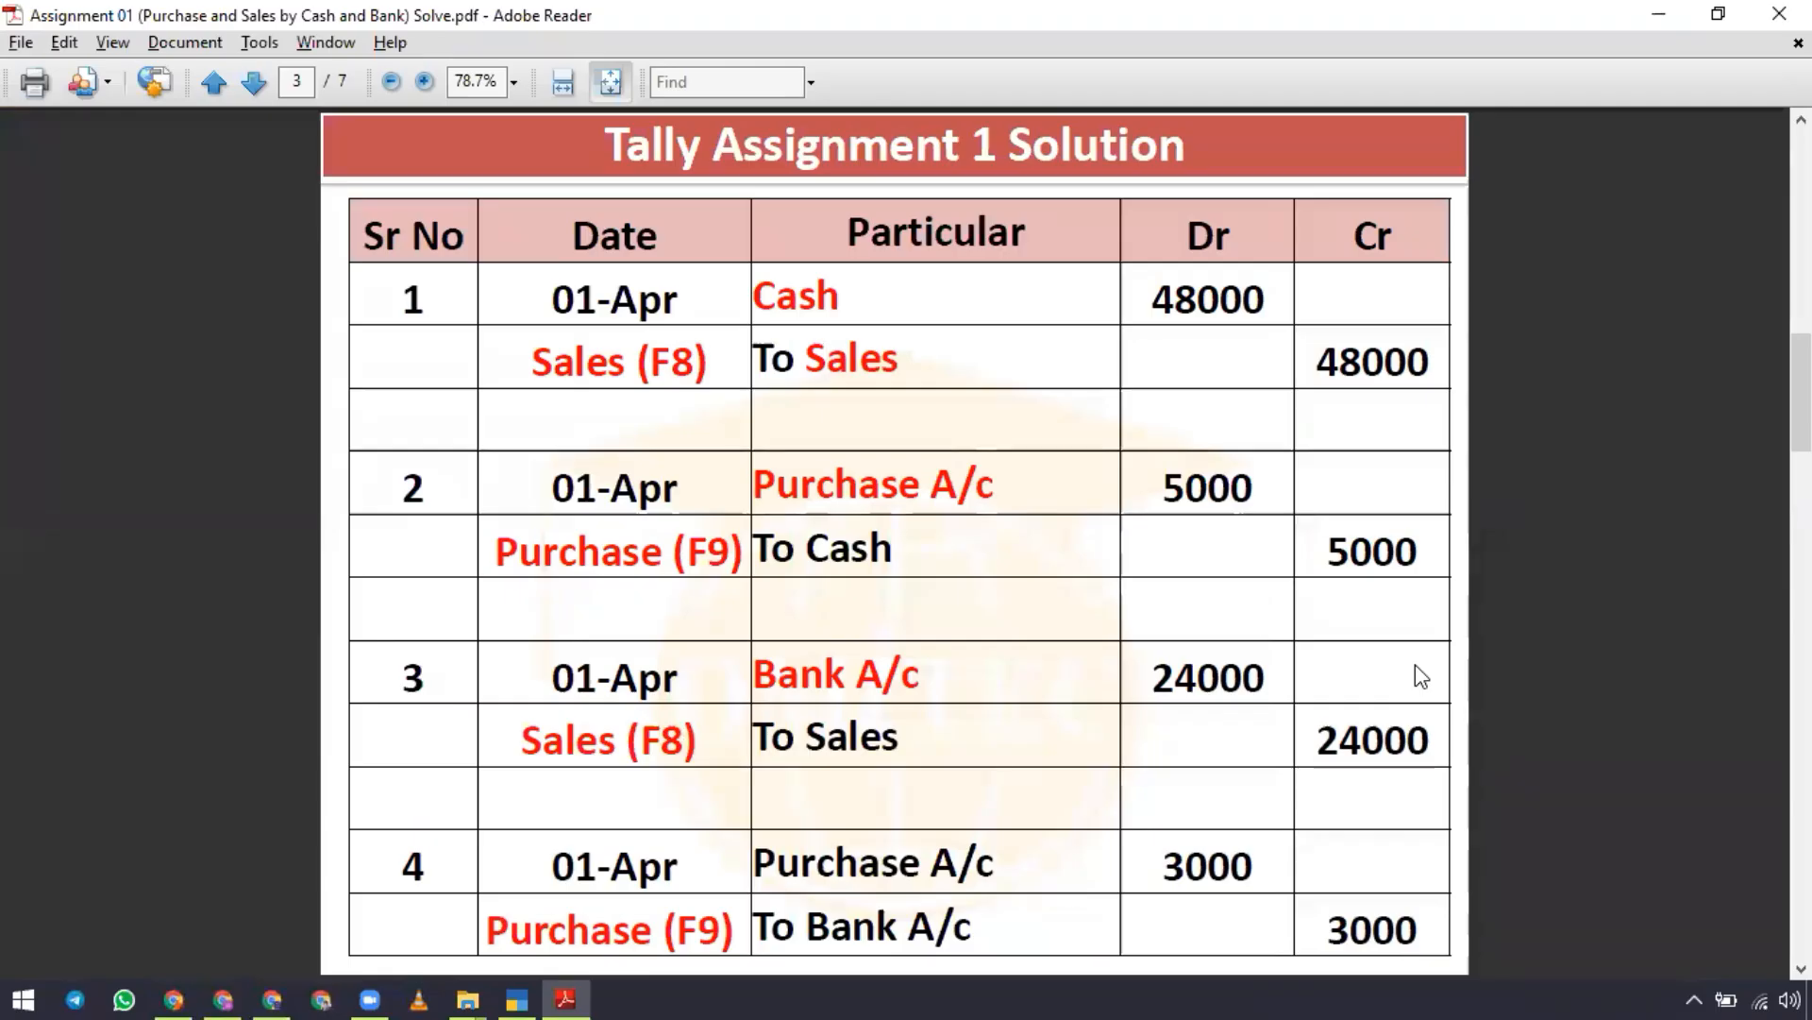
pyautogui.hotkey('alt', 'Tab')
pyautogui.press('Return')
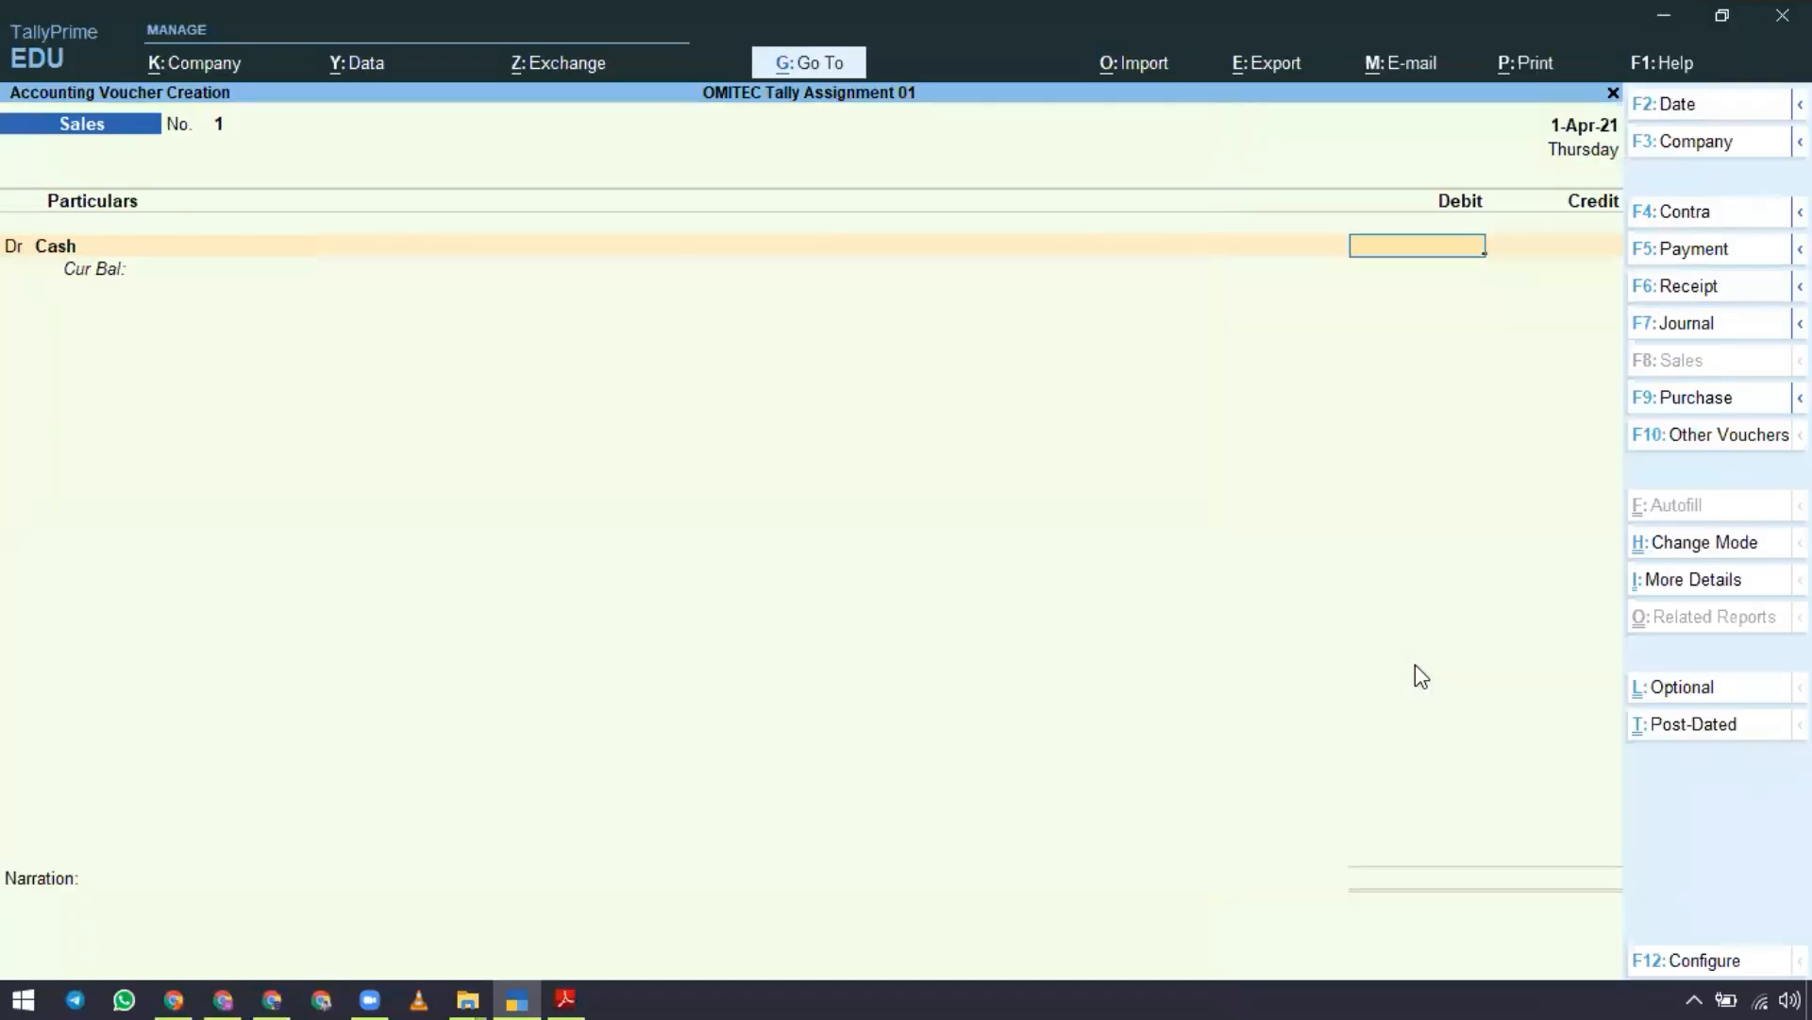
pyautogui.write('48000')
pyautogui.press('Return')
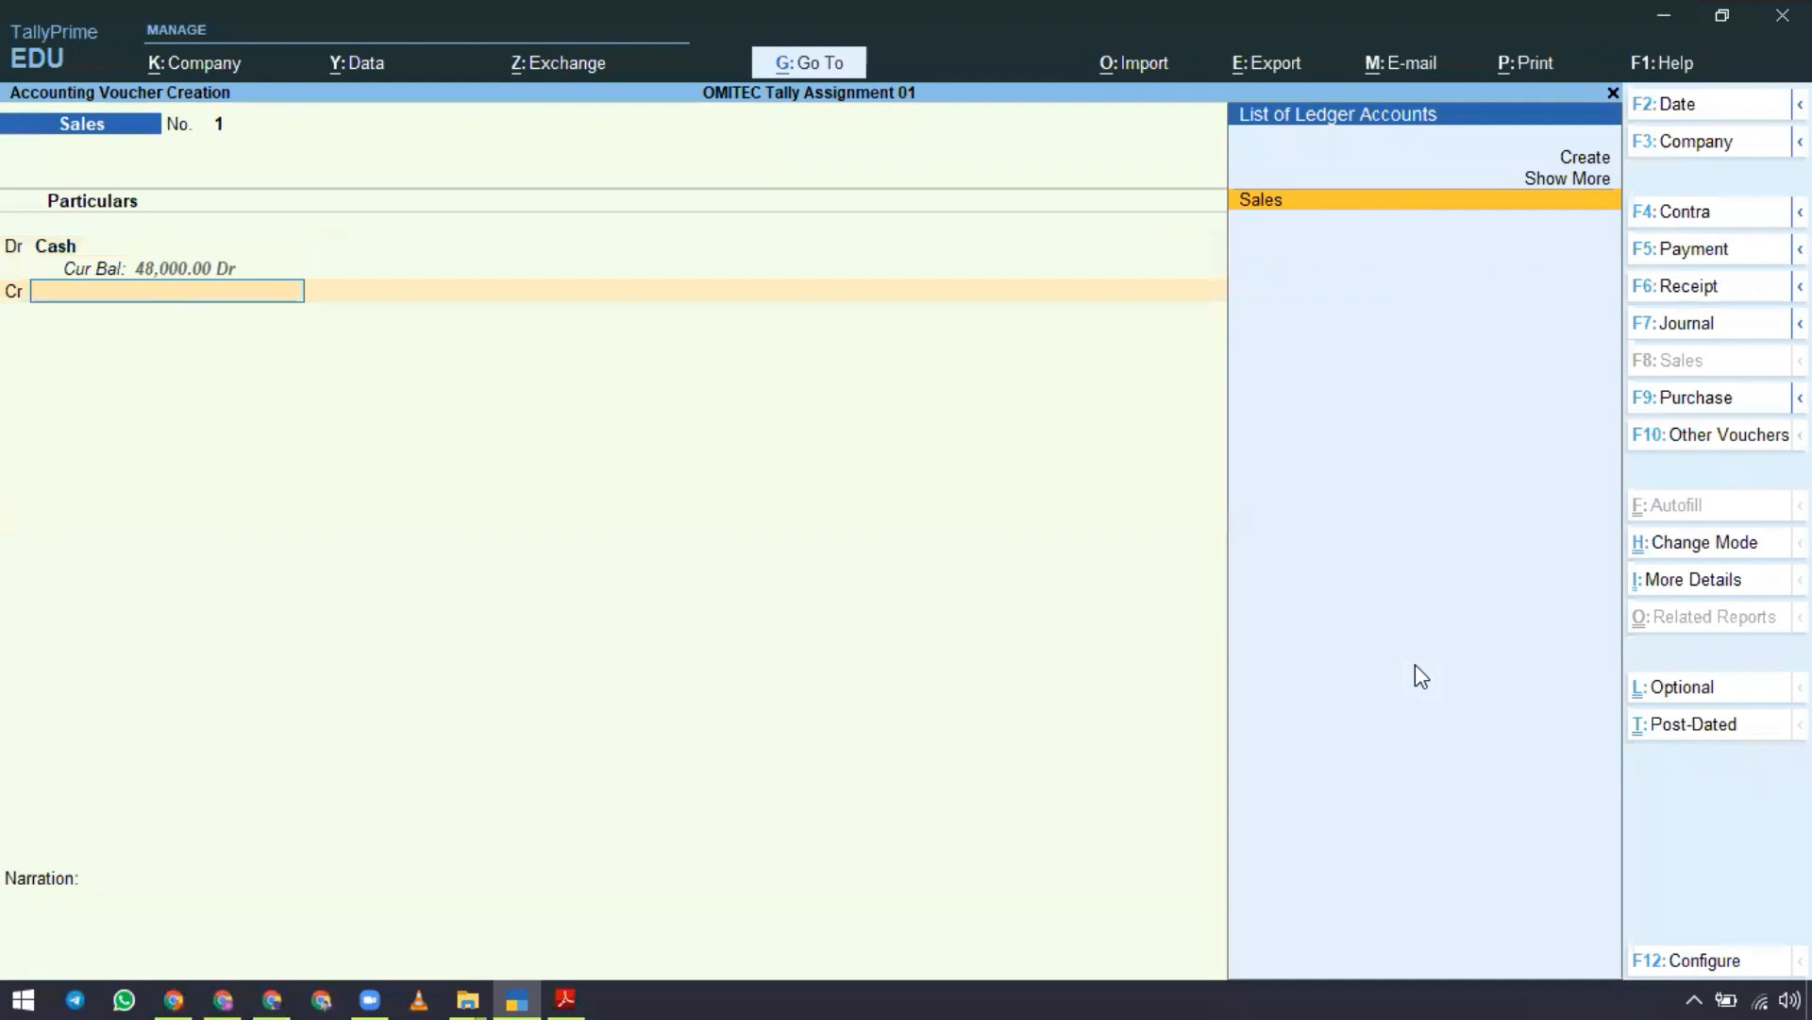
pyautogui.press('Return')
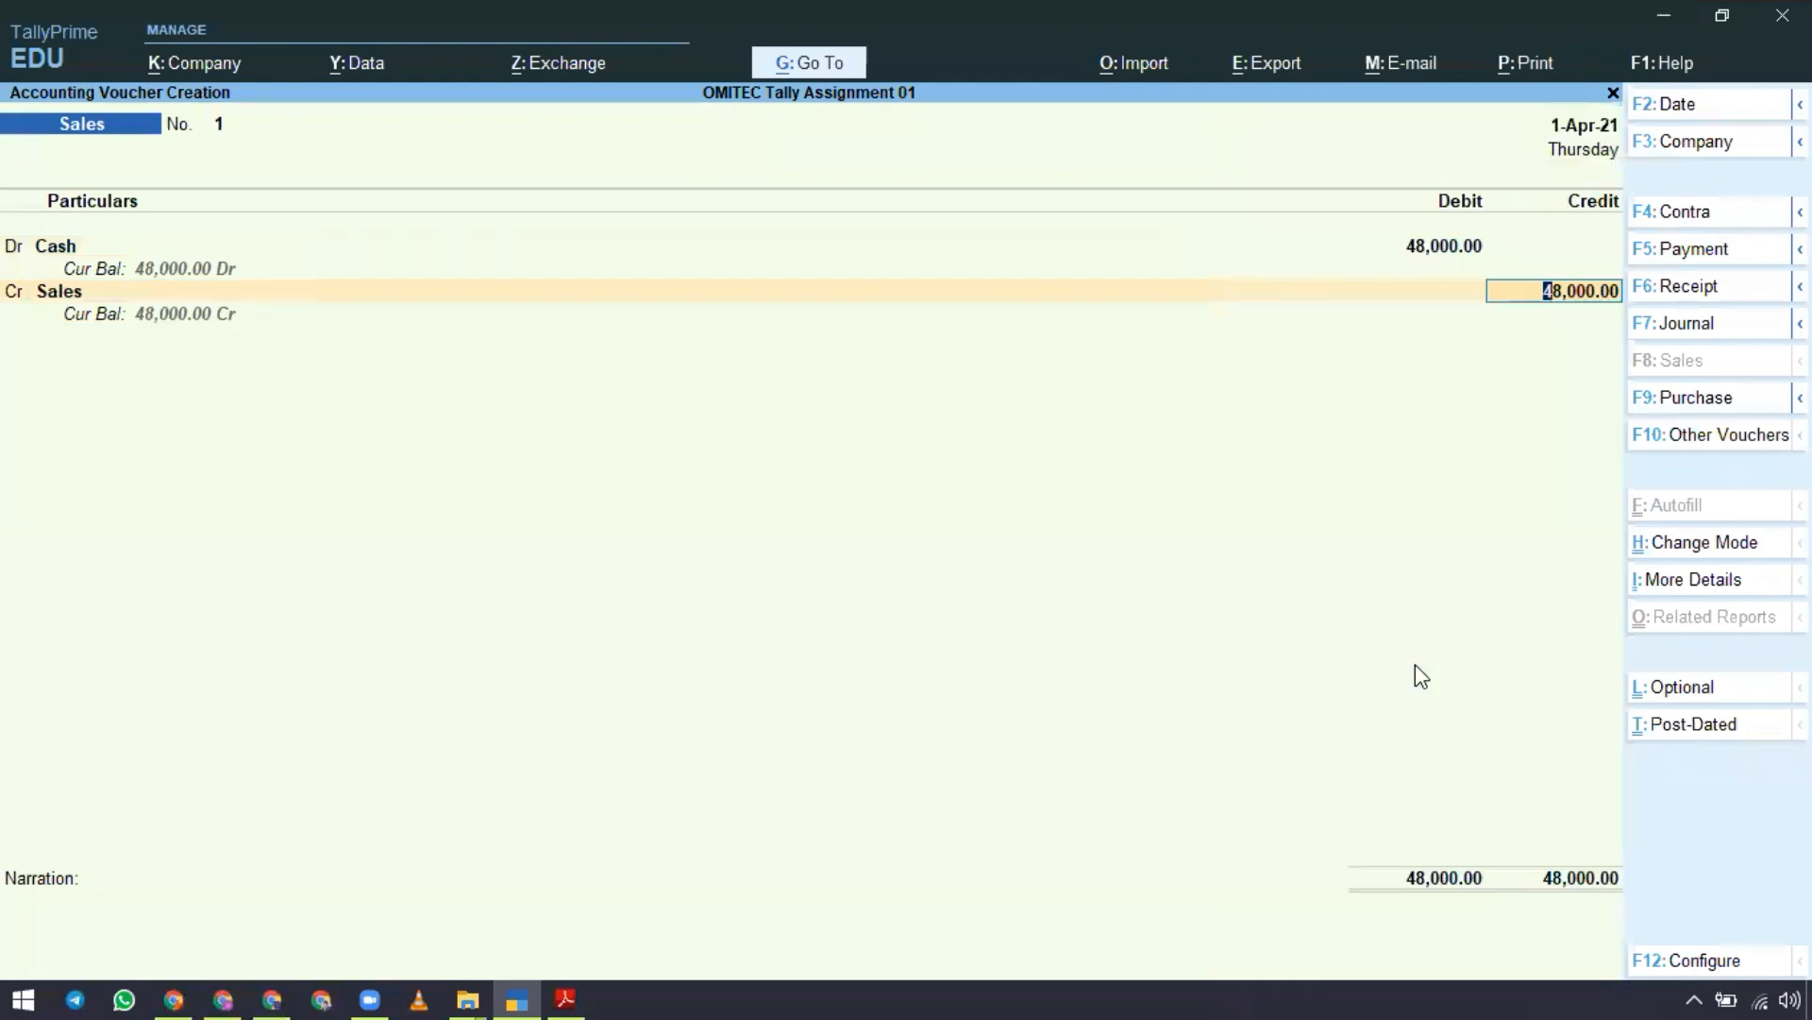
pyautogui.press('Return')
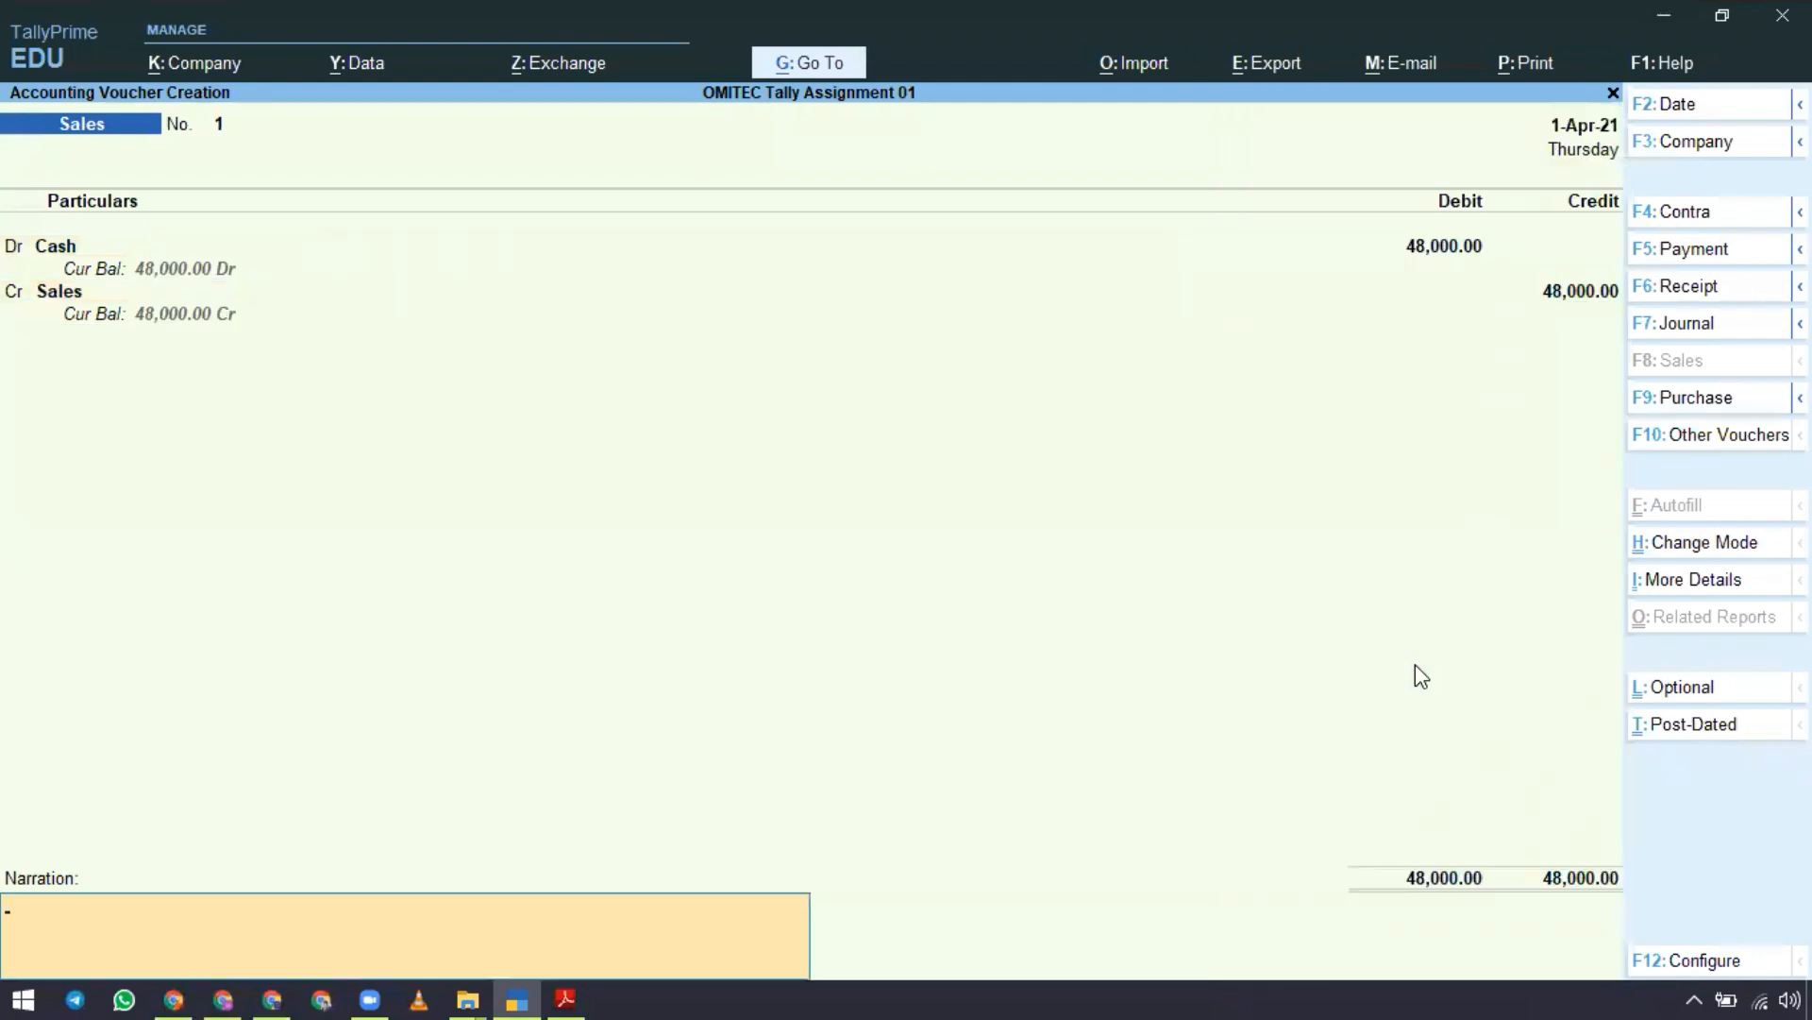
pyautogui.press('Return')
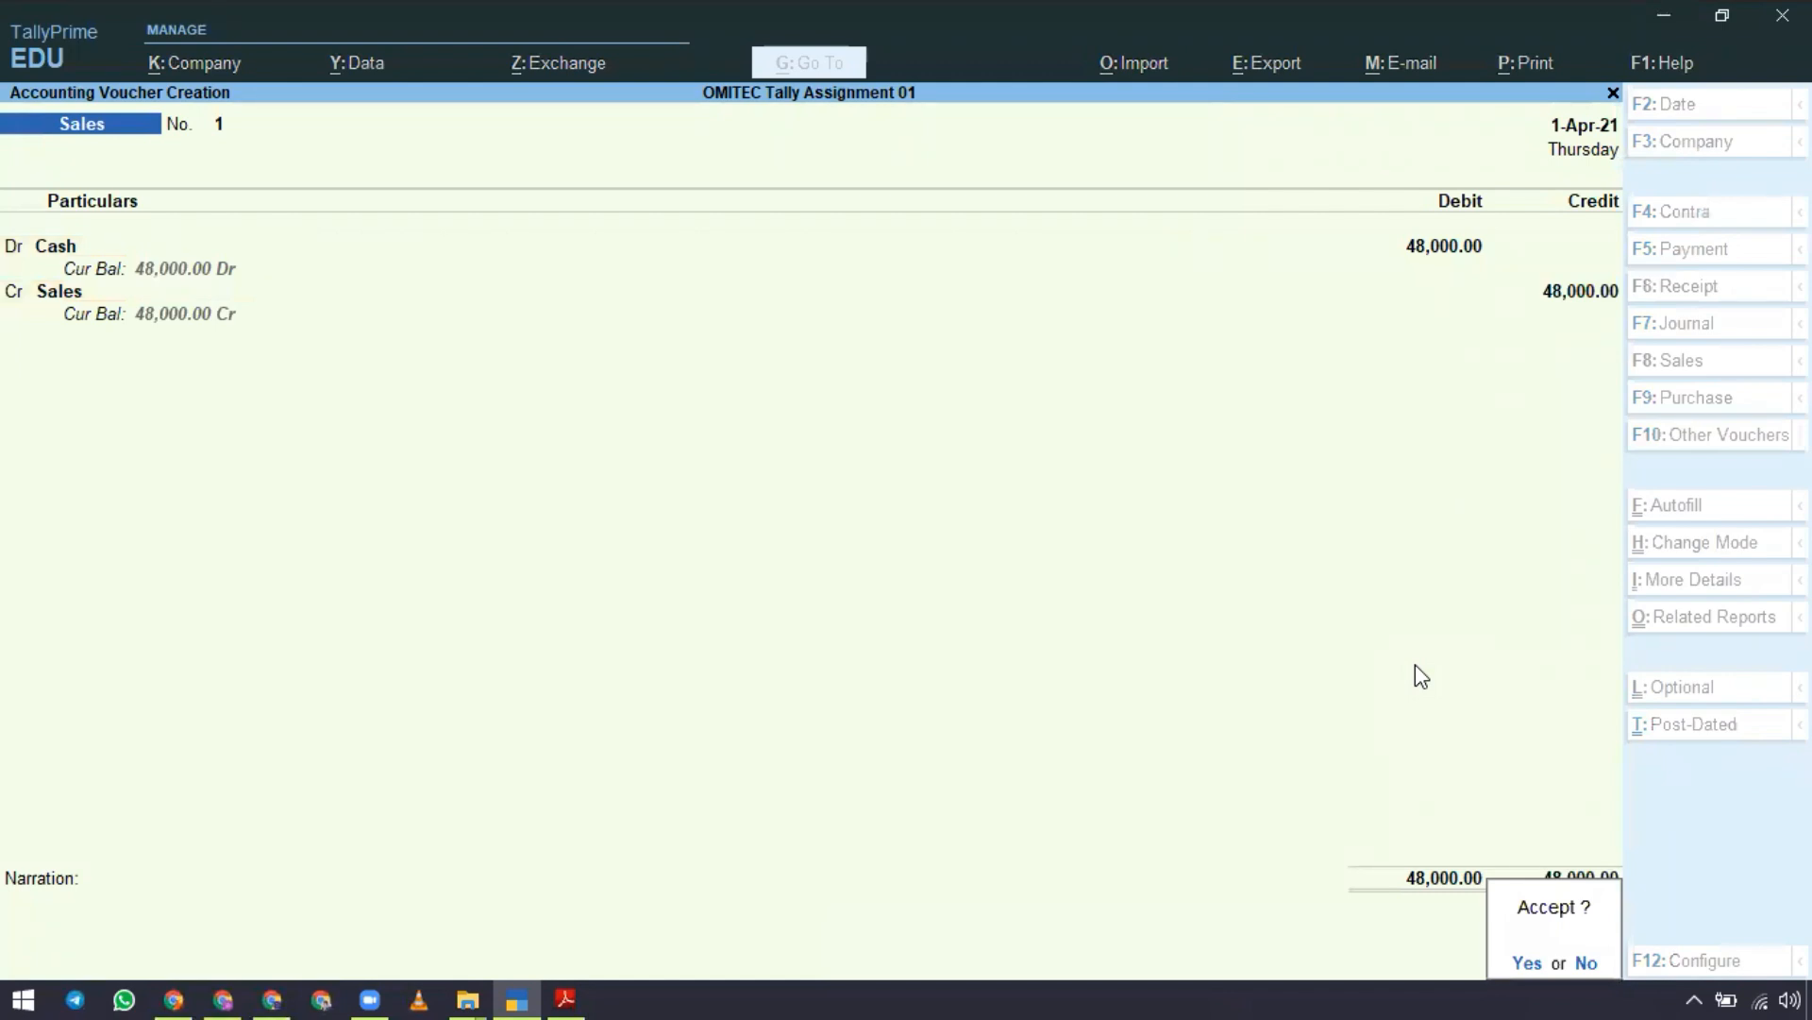
pyautogui.press('Return')
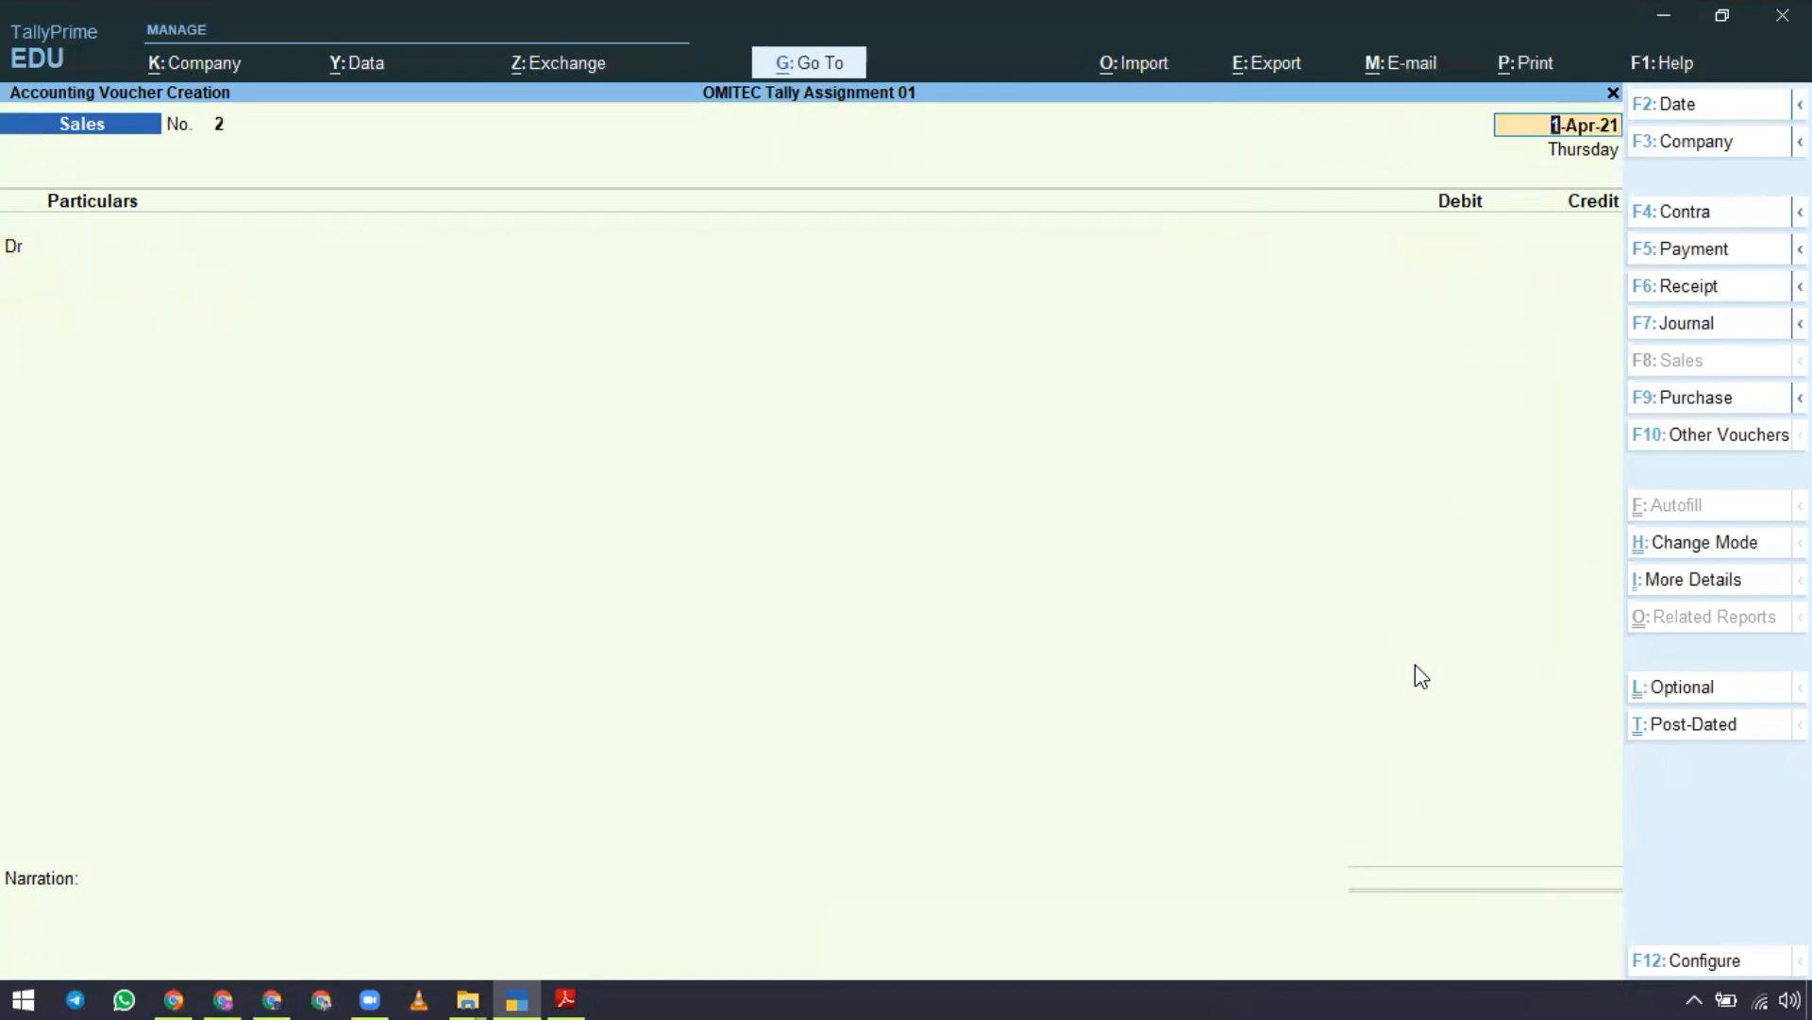
# Check the second solution entry in the Adobe Reader PDF, and open a TallyPrime Purchase voucher in As Voucher mode dated 1-Apr-21.
pyautogui.hotkey('alt', 'Tab')
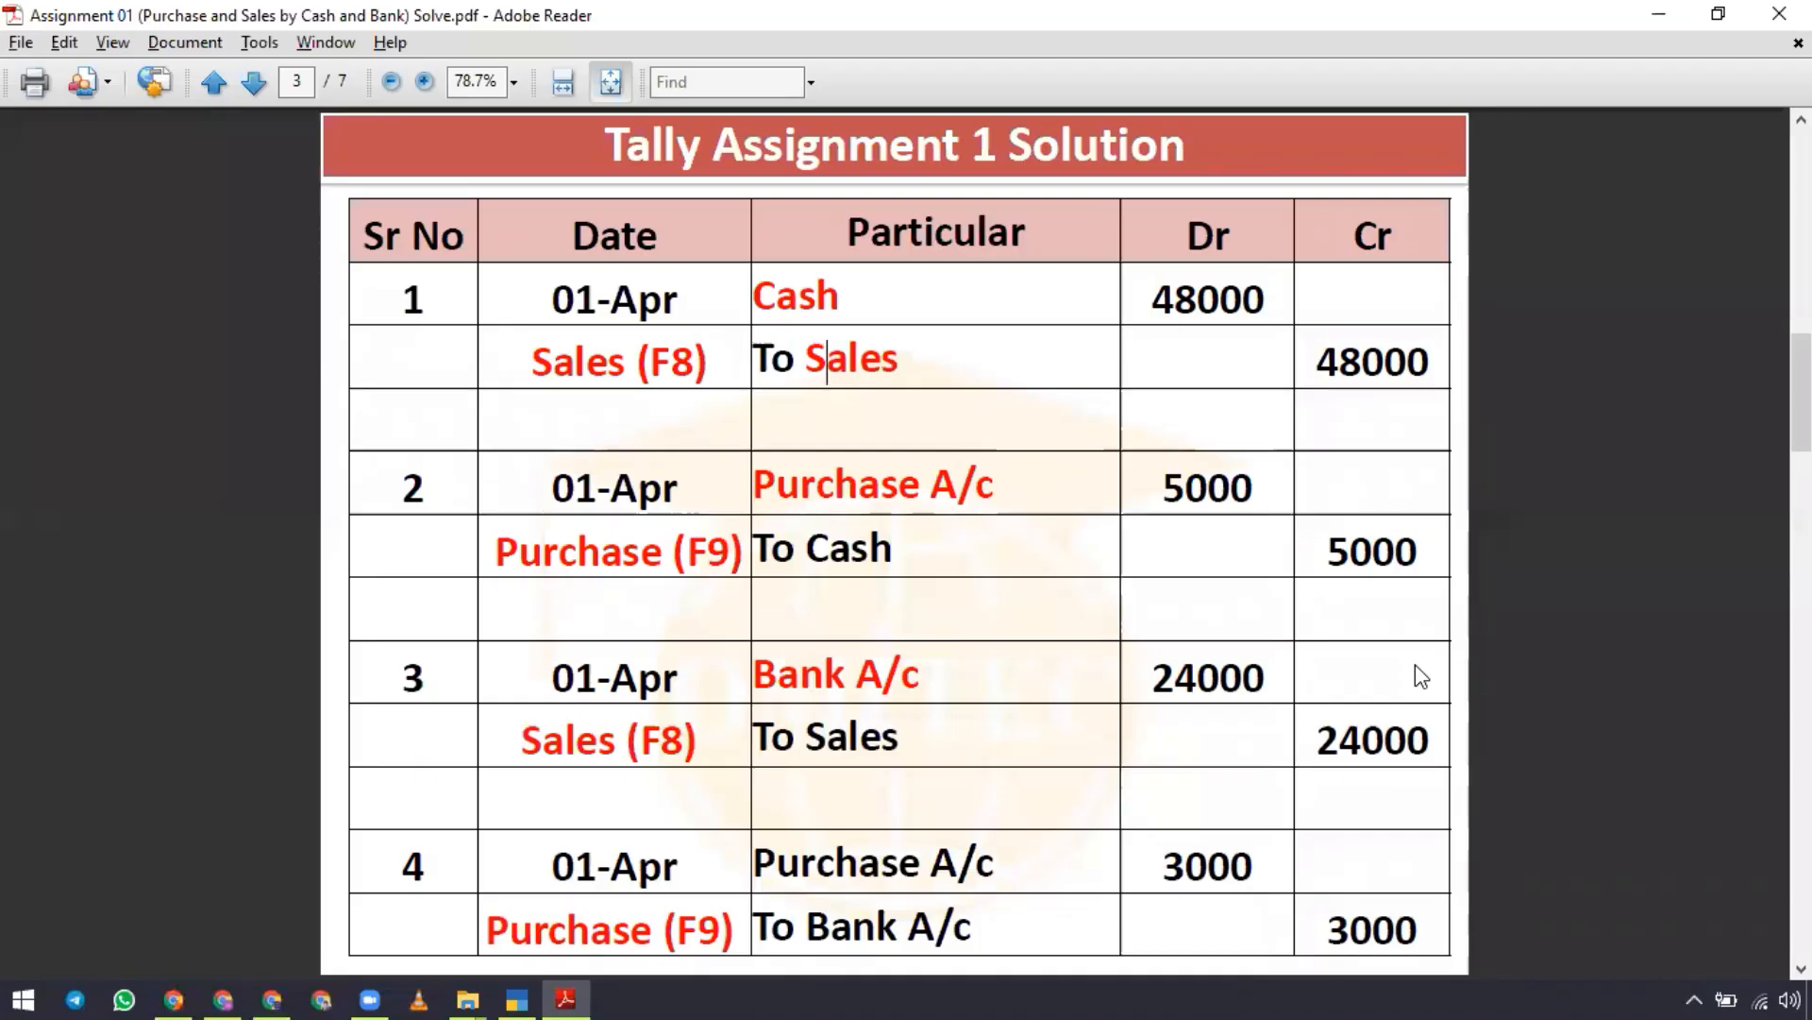
pyautogui.hotkey('alt', 'Tab')
pyautogui.press('F9')
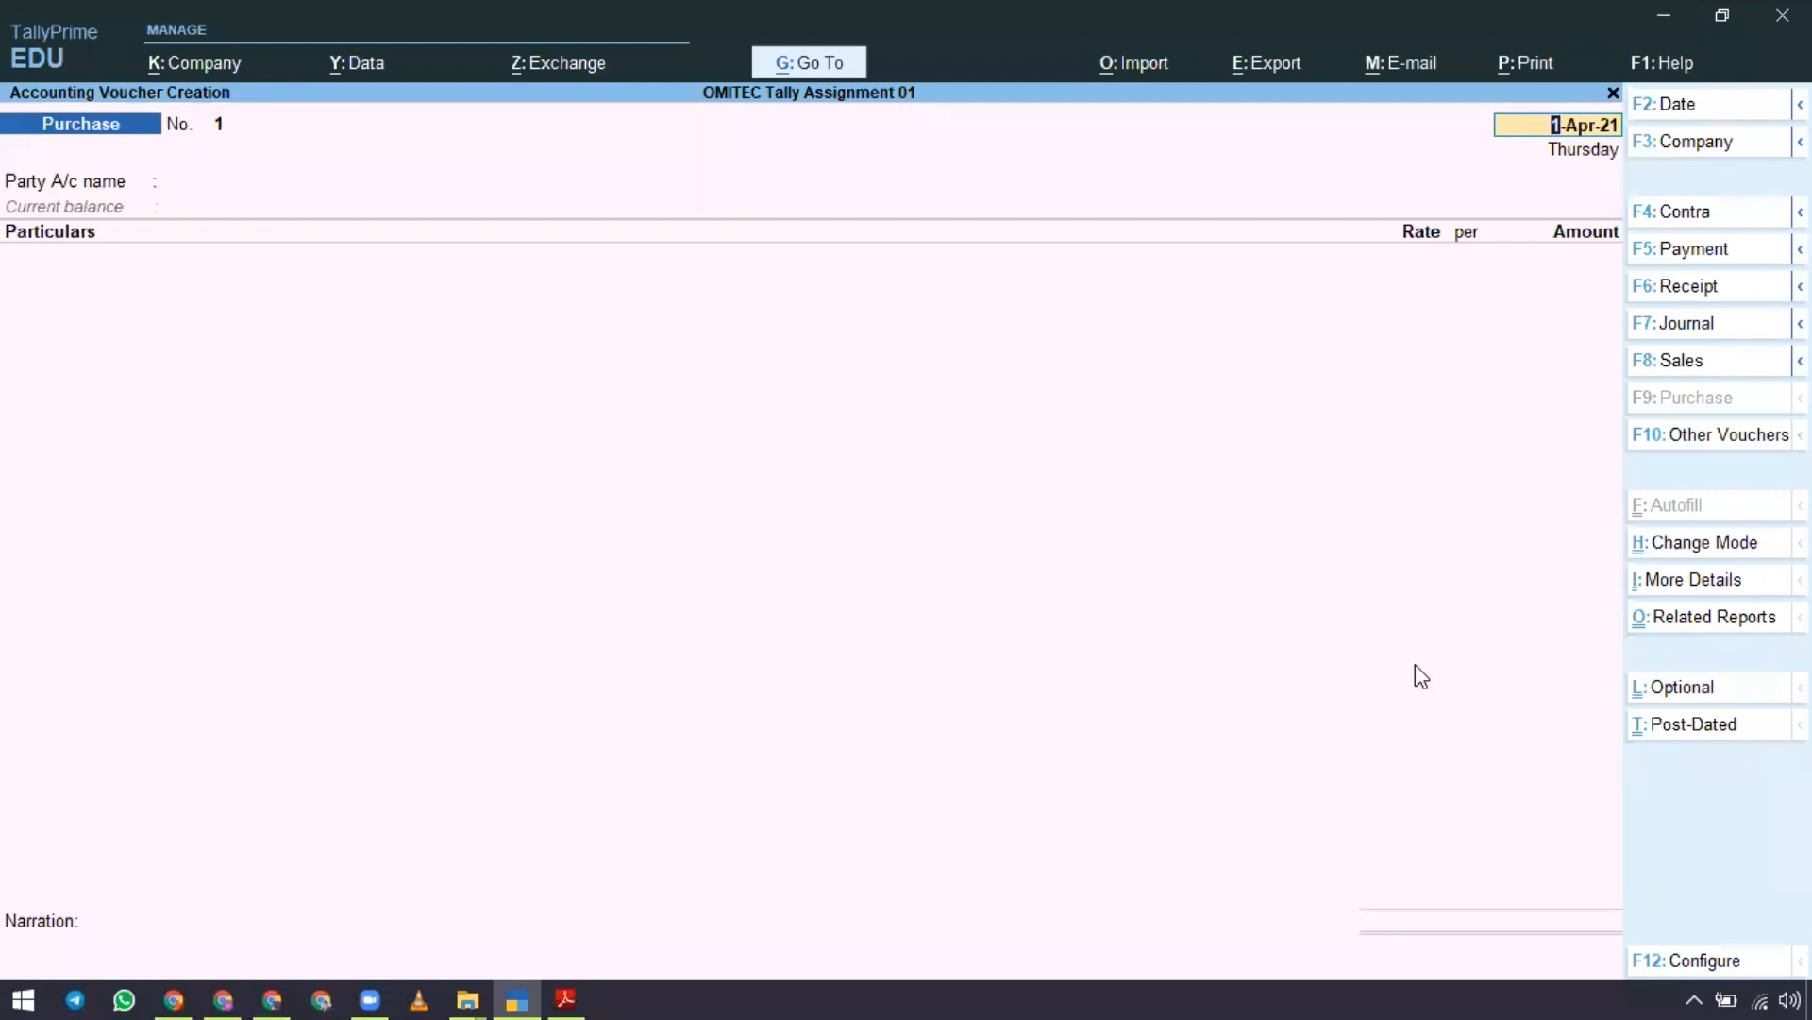
pyautogui.press('ctrl')
pyautogui.hotkey('ctrl', 'h')
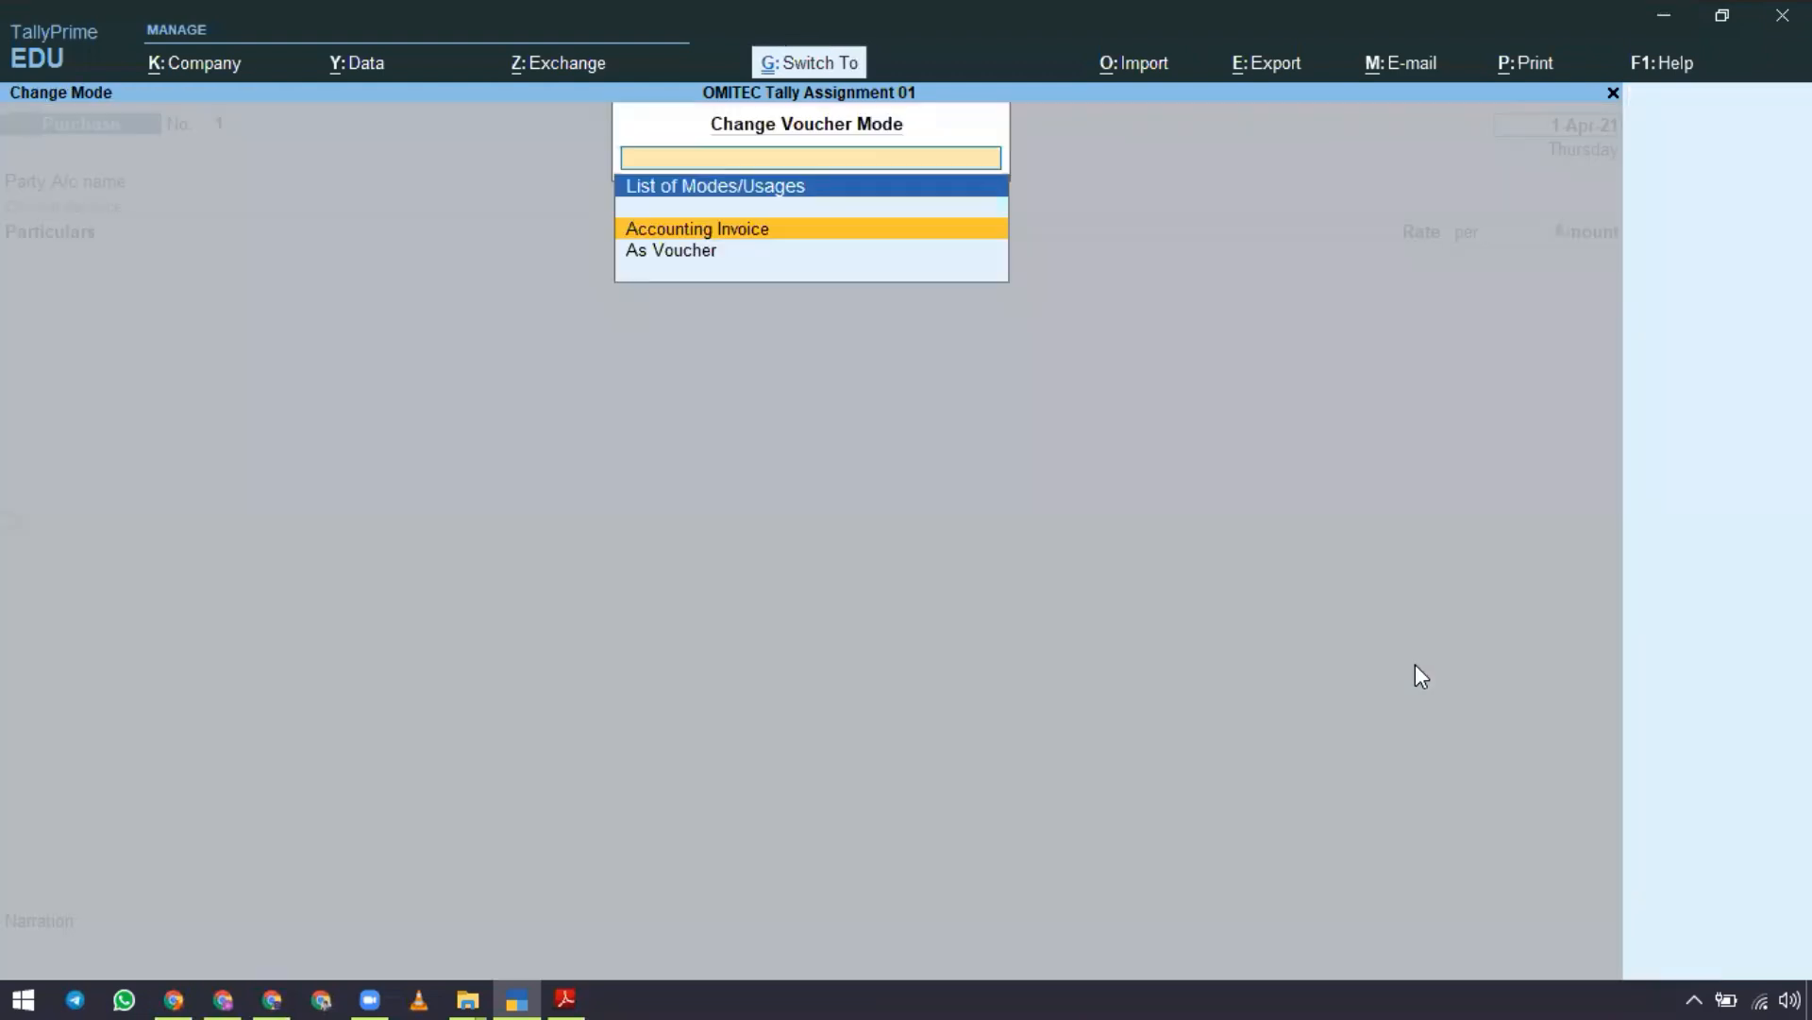
pyautogui.press('Return')
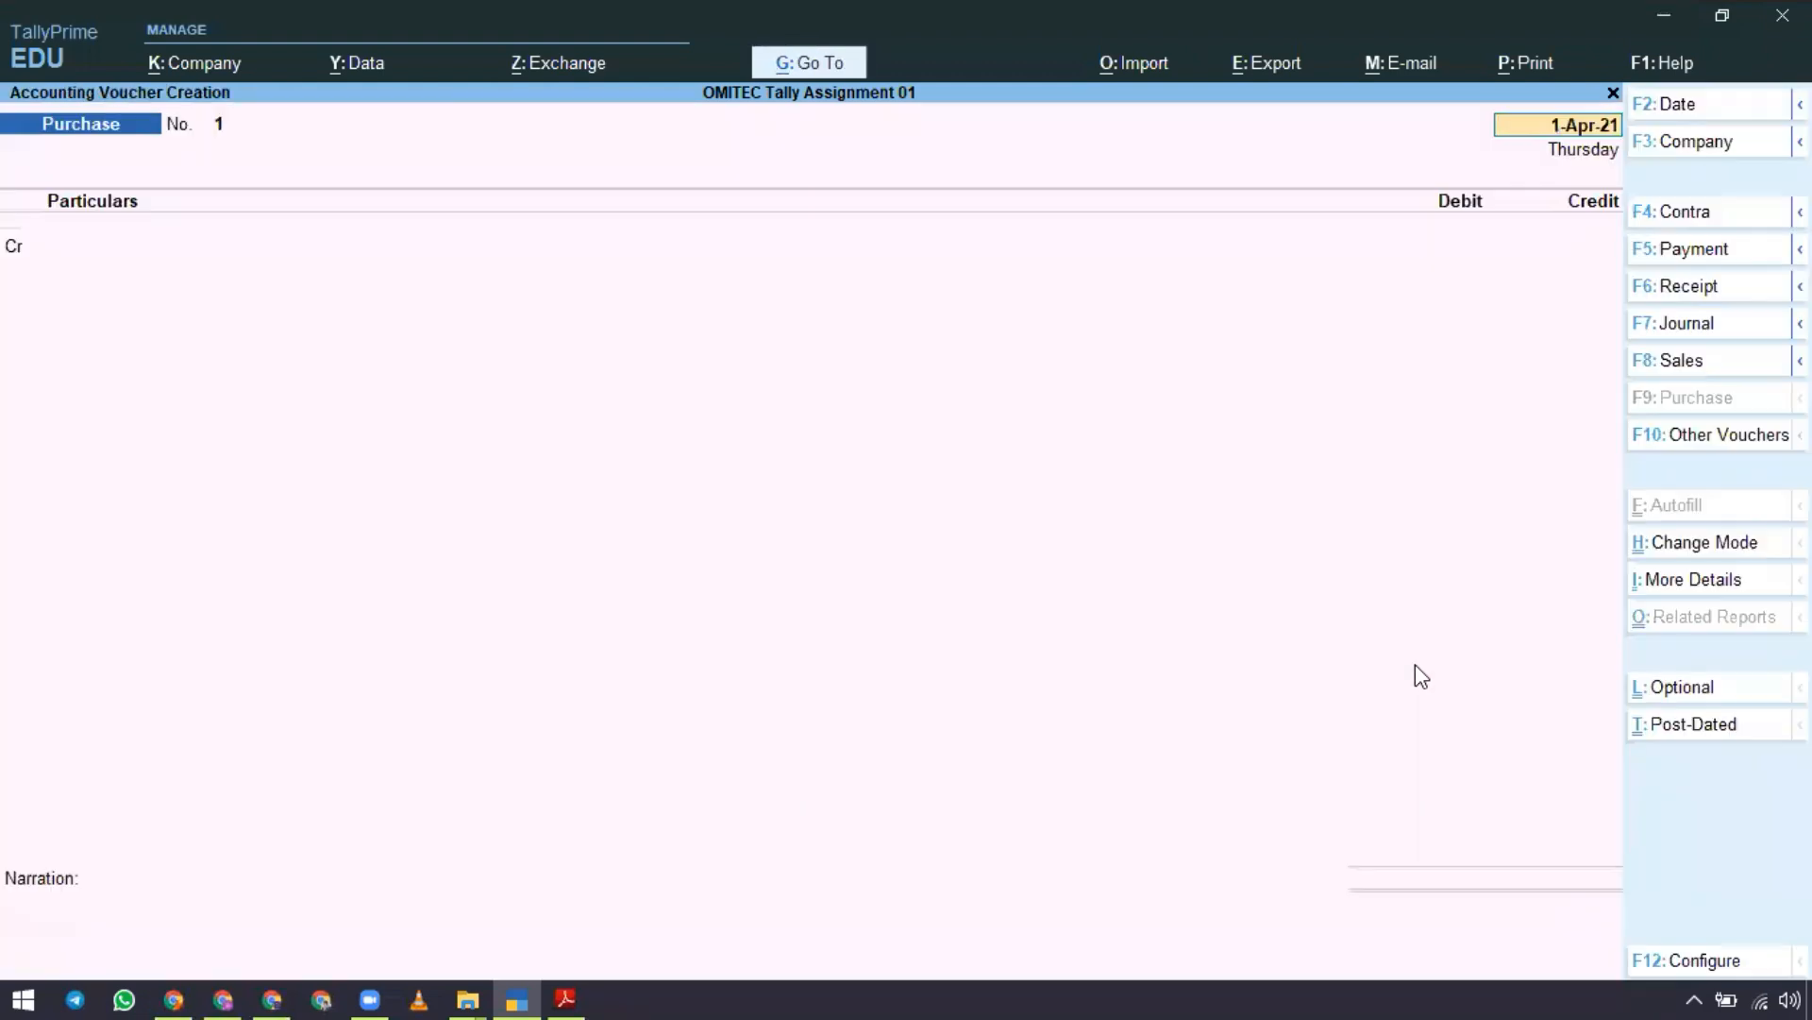
pyautogui.press('Return')
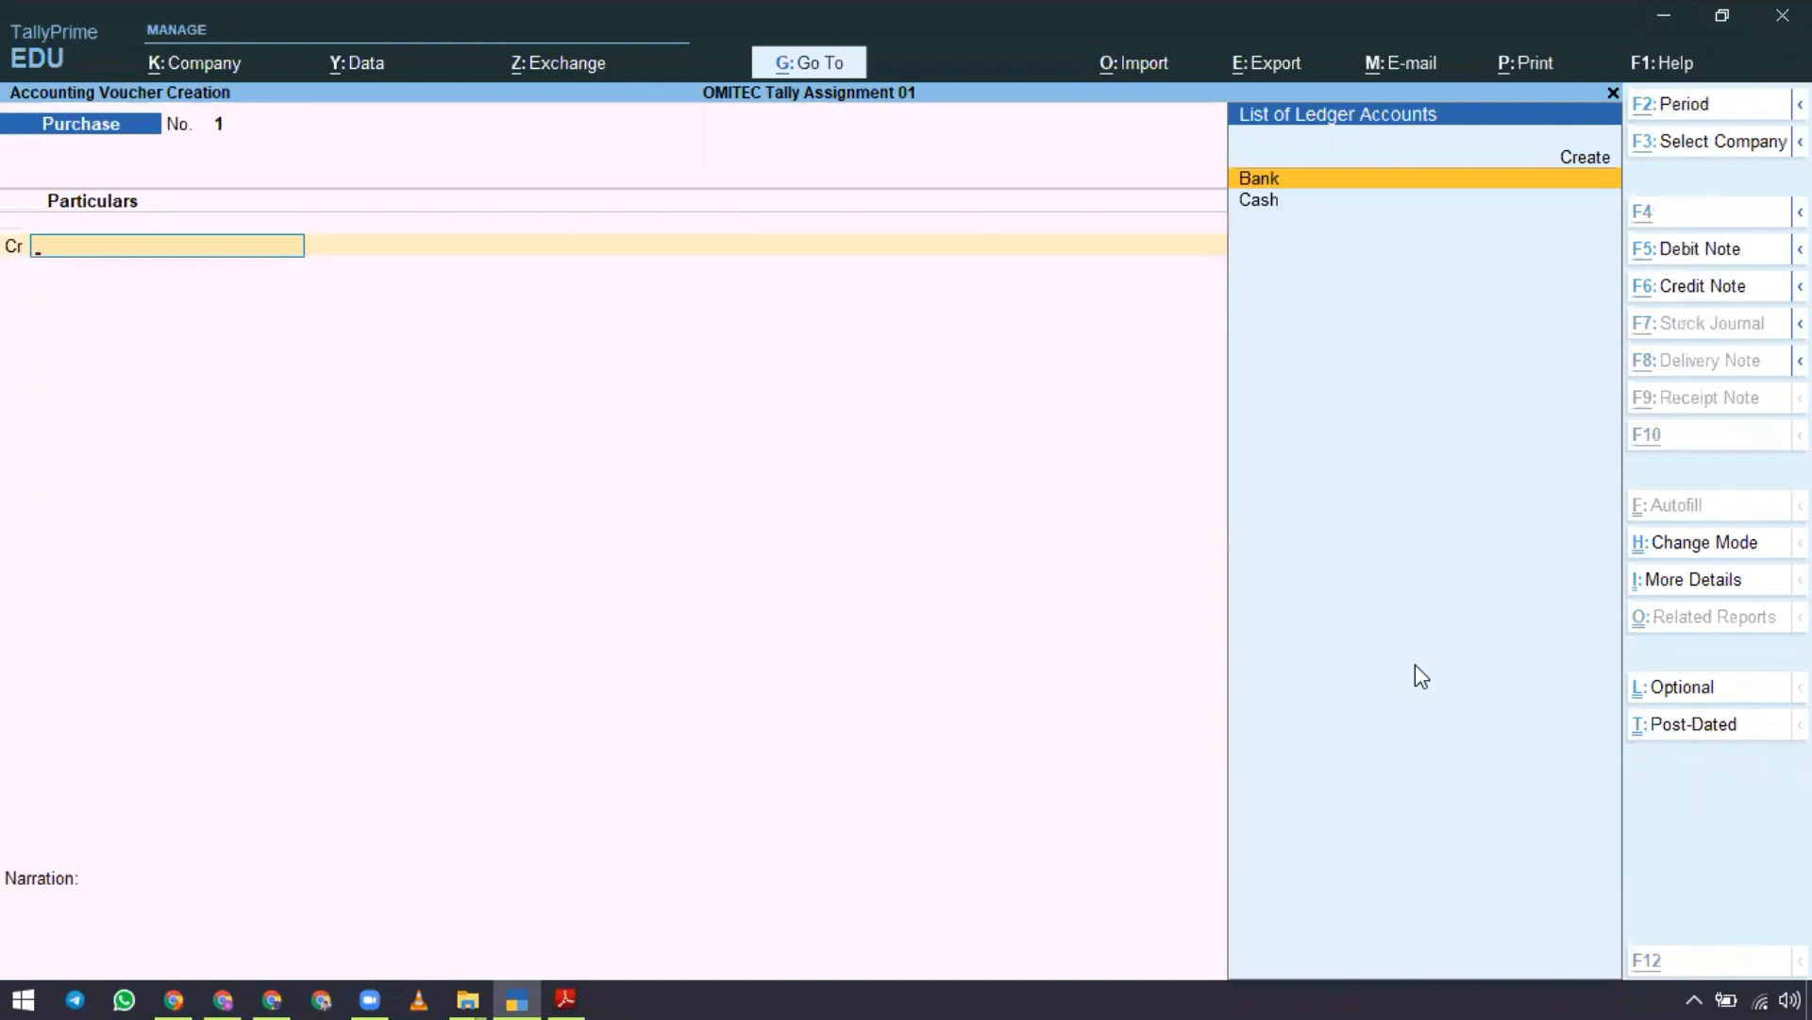
# Check the second entry in the PDF, credit Cash and debit Purchase with 5000, and save the voucher without a narration.
pyautogui.hotkey('alt', 'Tab')
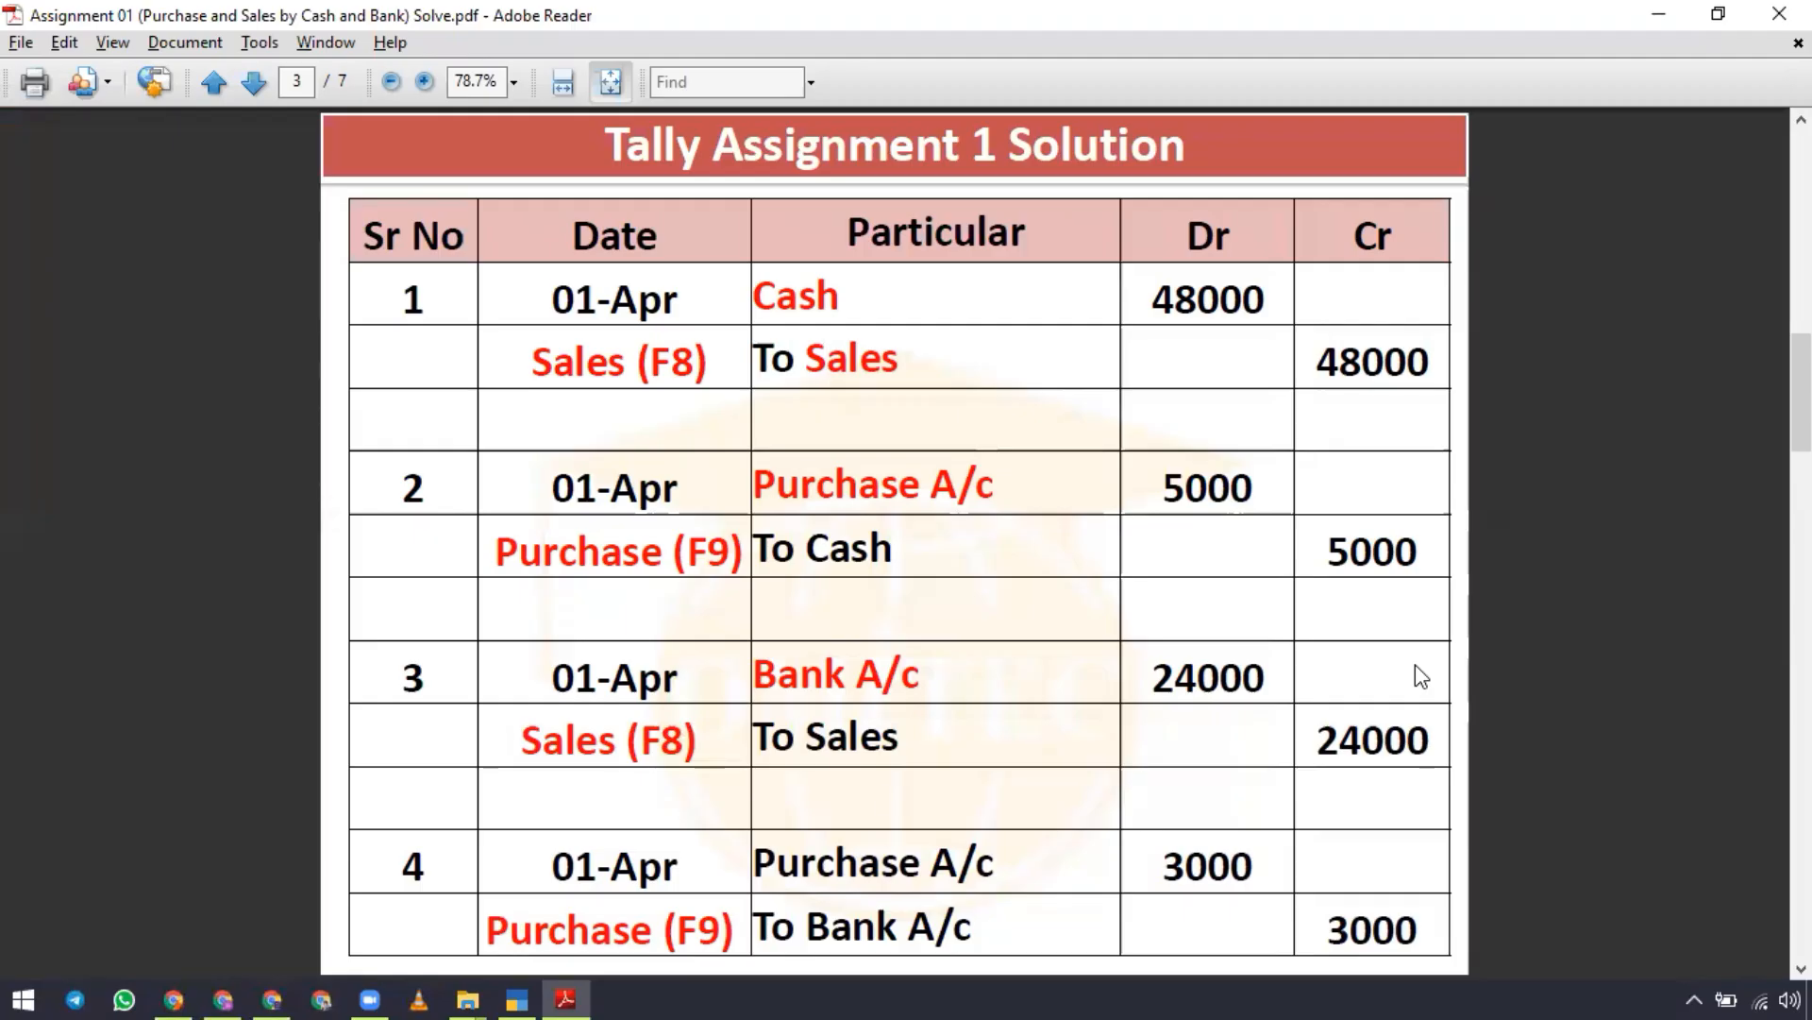
pyautogui.hotkey('alt', 'Tab')
pyautogui.write('c')
pyautogui.press('Return')
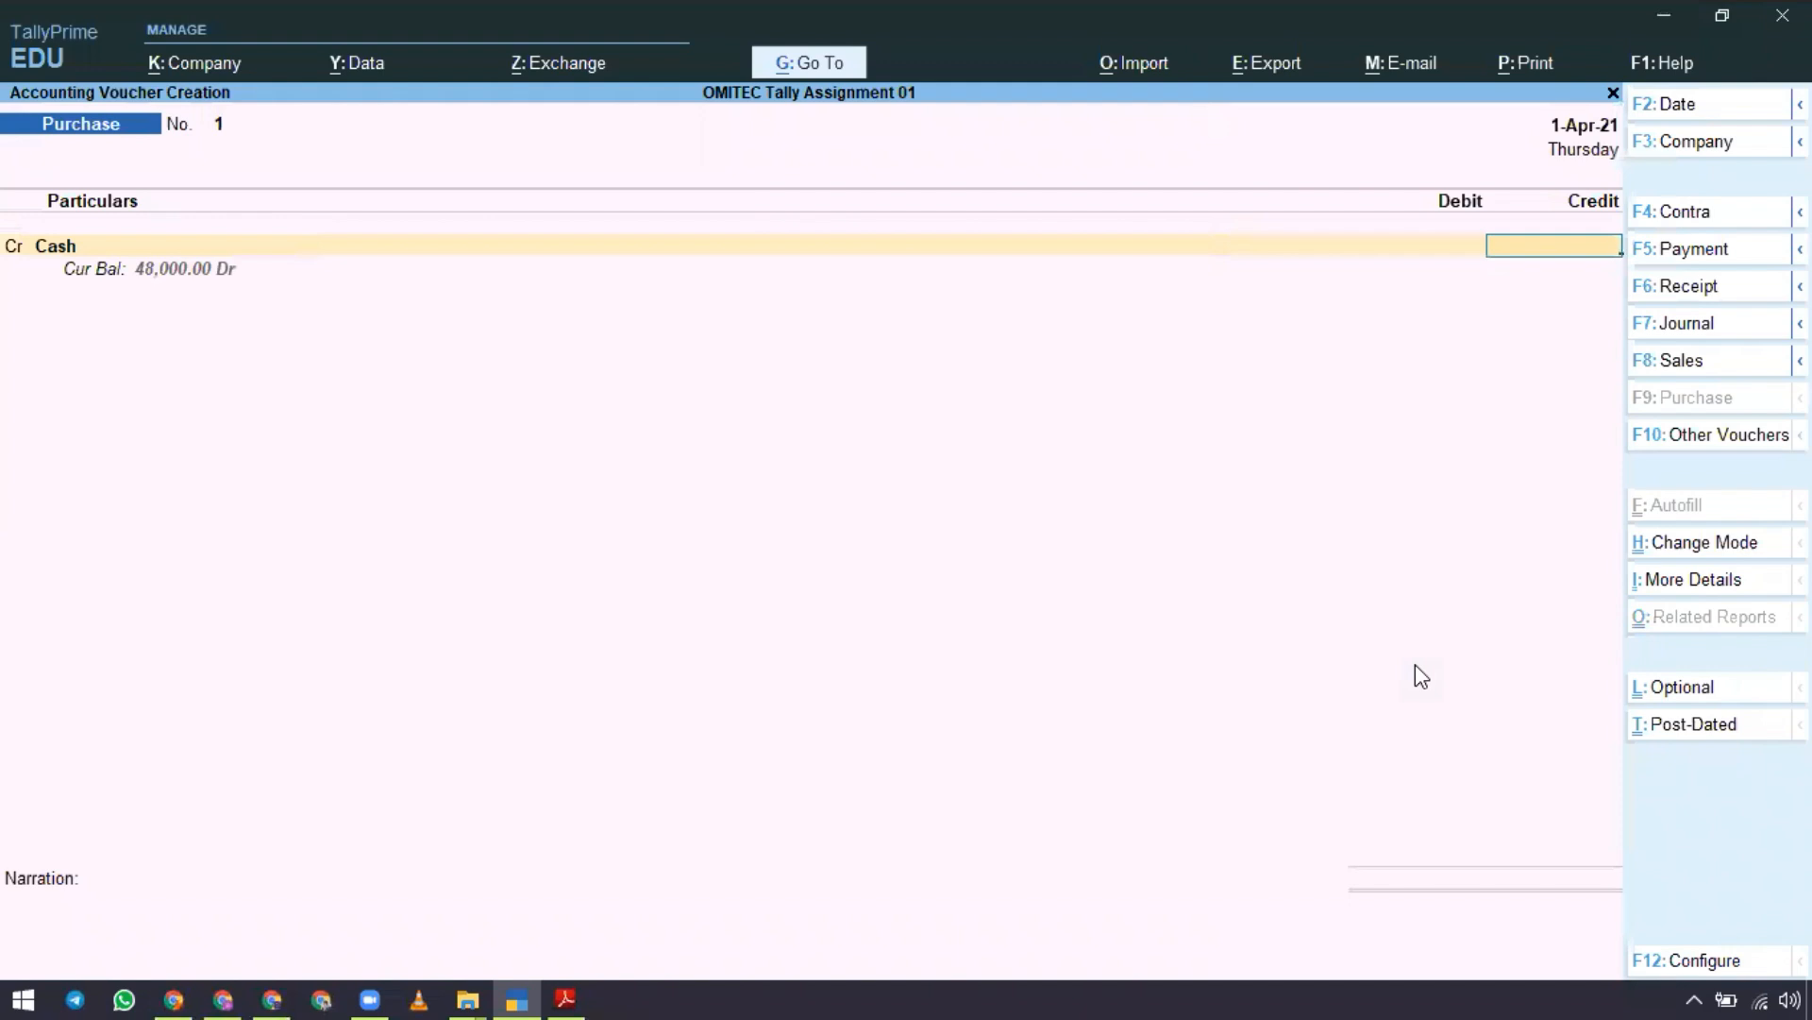
pyautogui.write('5000')
pyautogui.press('Return')
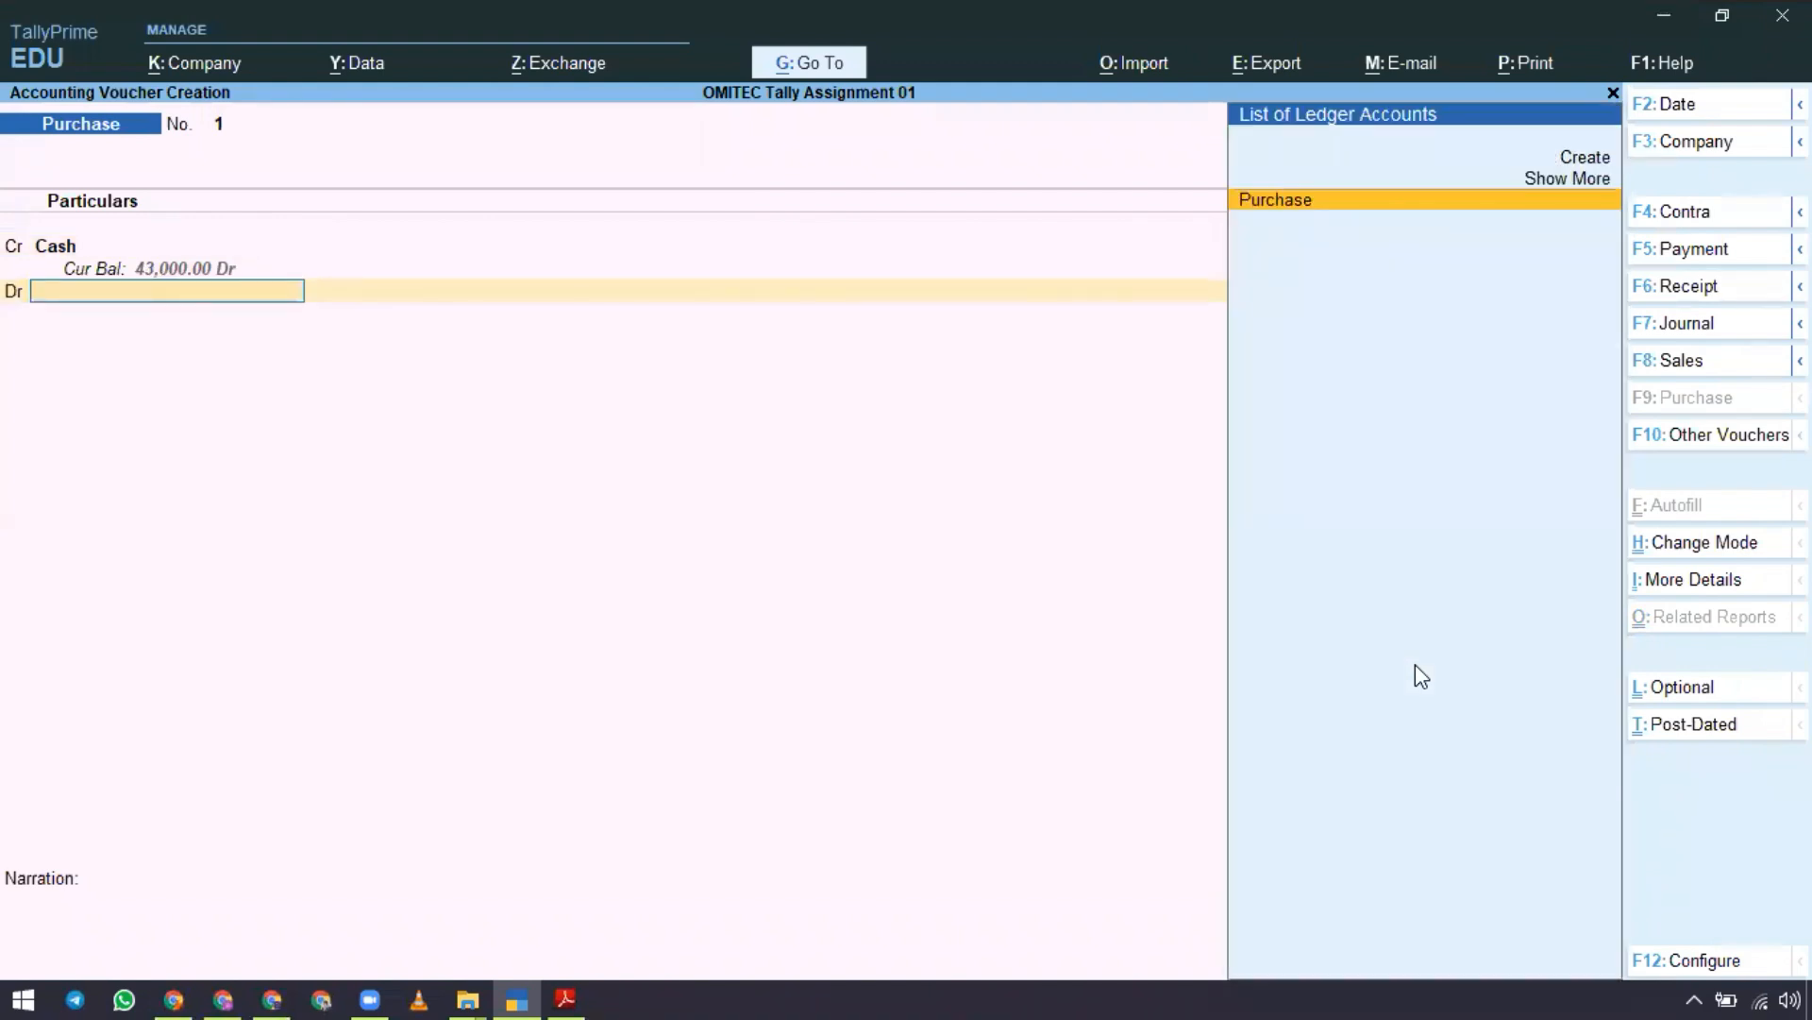
pyautogui.press('Return')
pyautogui.press('Return')
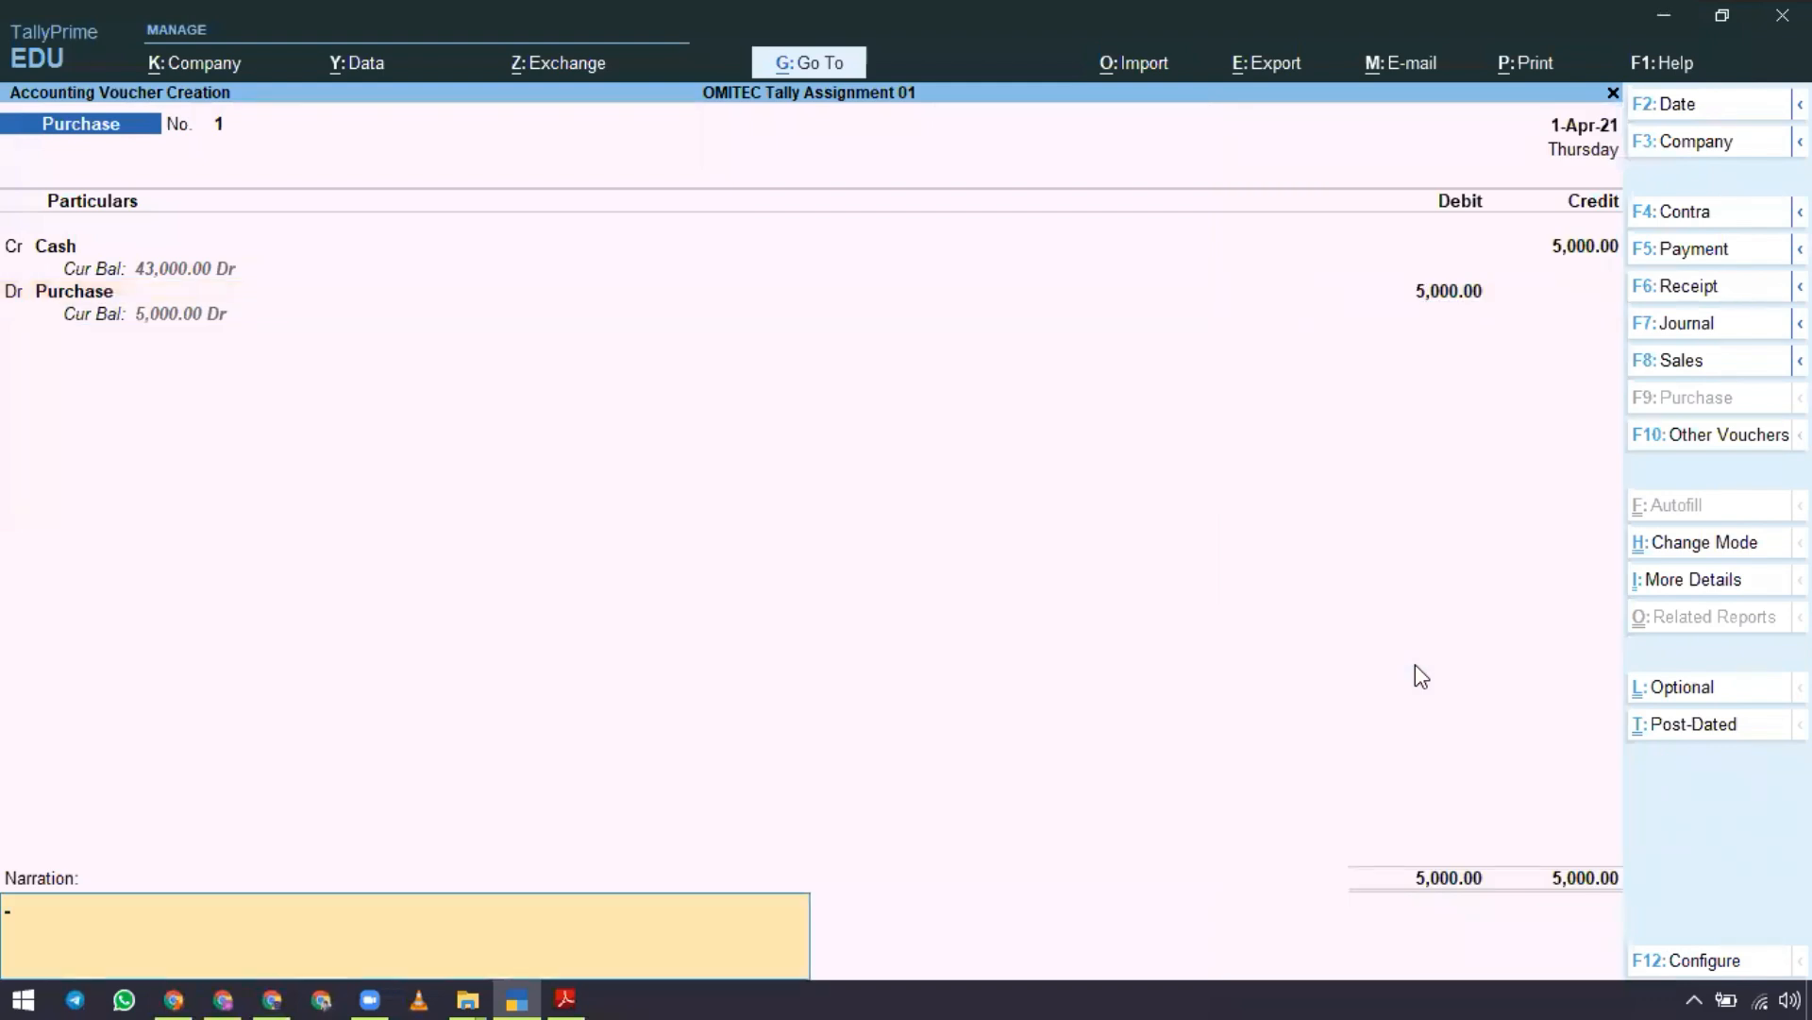
pyautogui.press('Return')
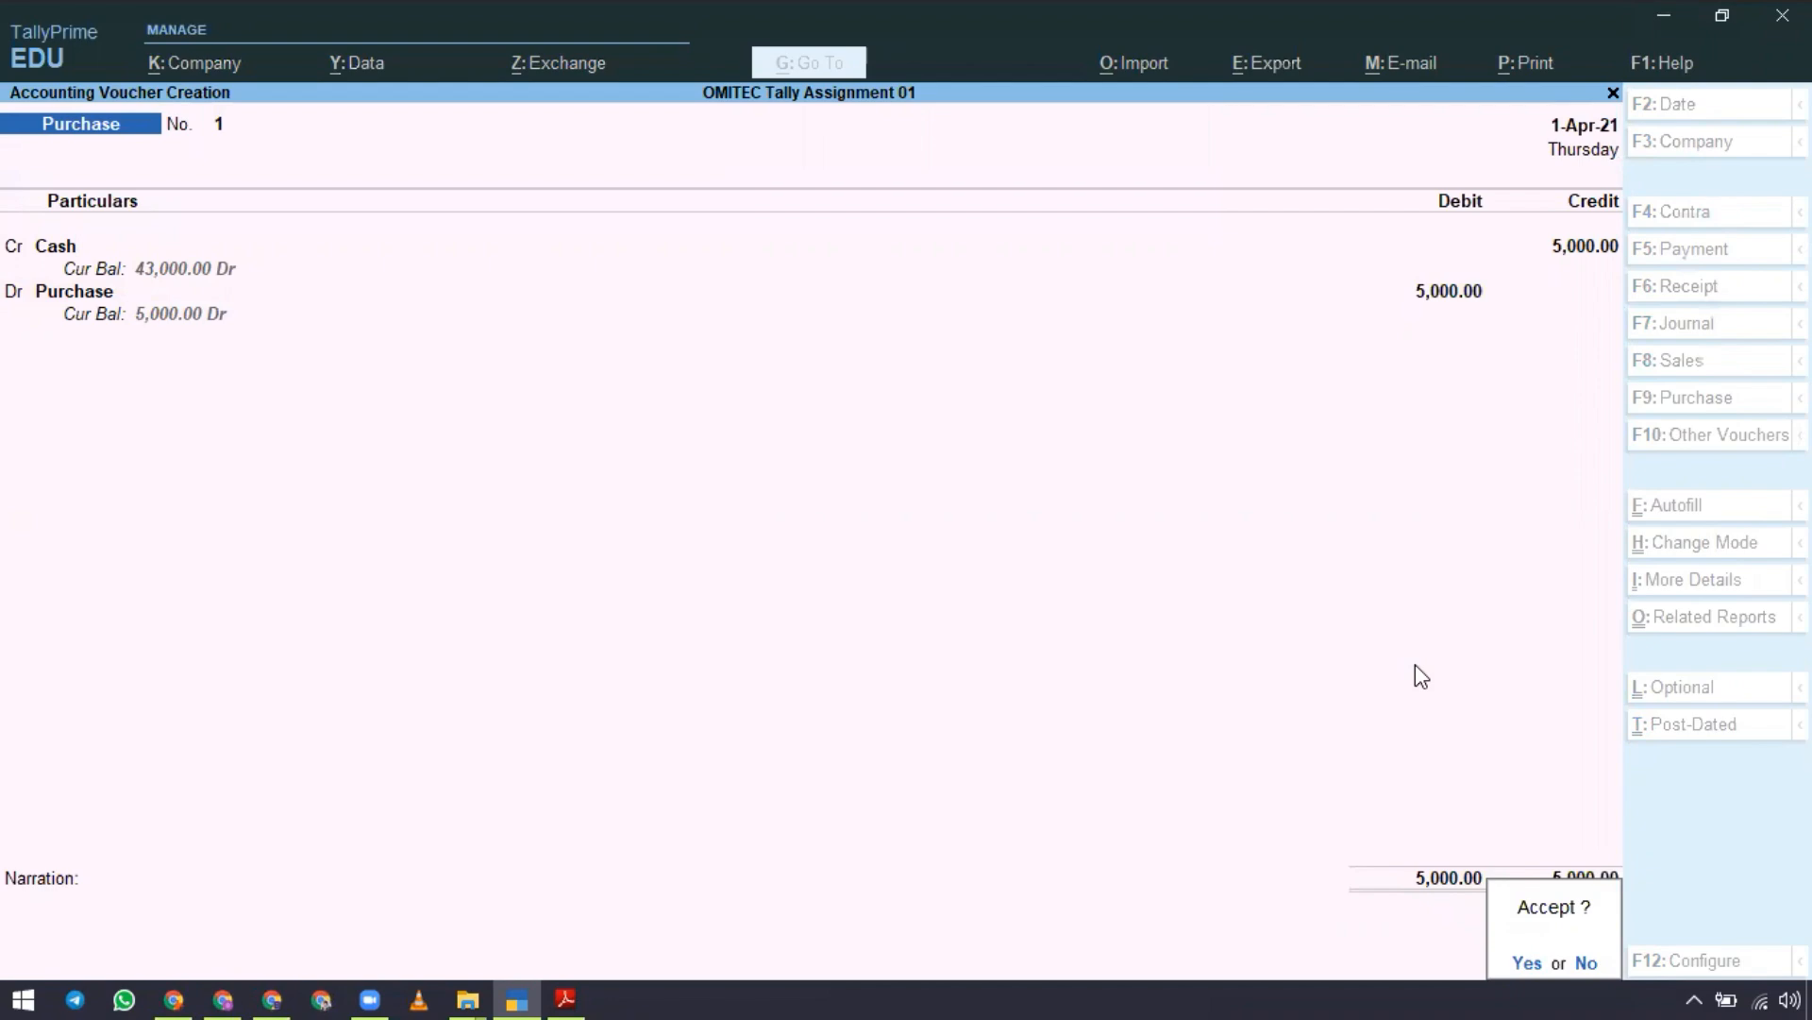
pyautogui.press('Return')
# Check the third solution entry in the PDF, and open a TallyPrime Sales voucher in As Voucher mode, keeping the date 1-Apr-21.
pyautogui.hotkey('alt', 'Tab')
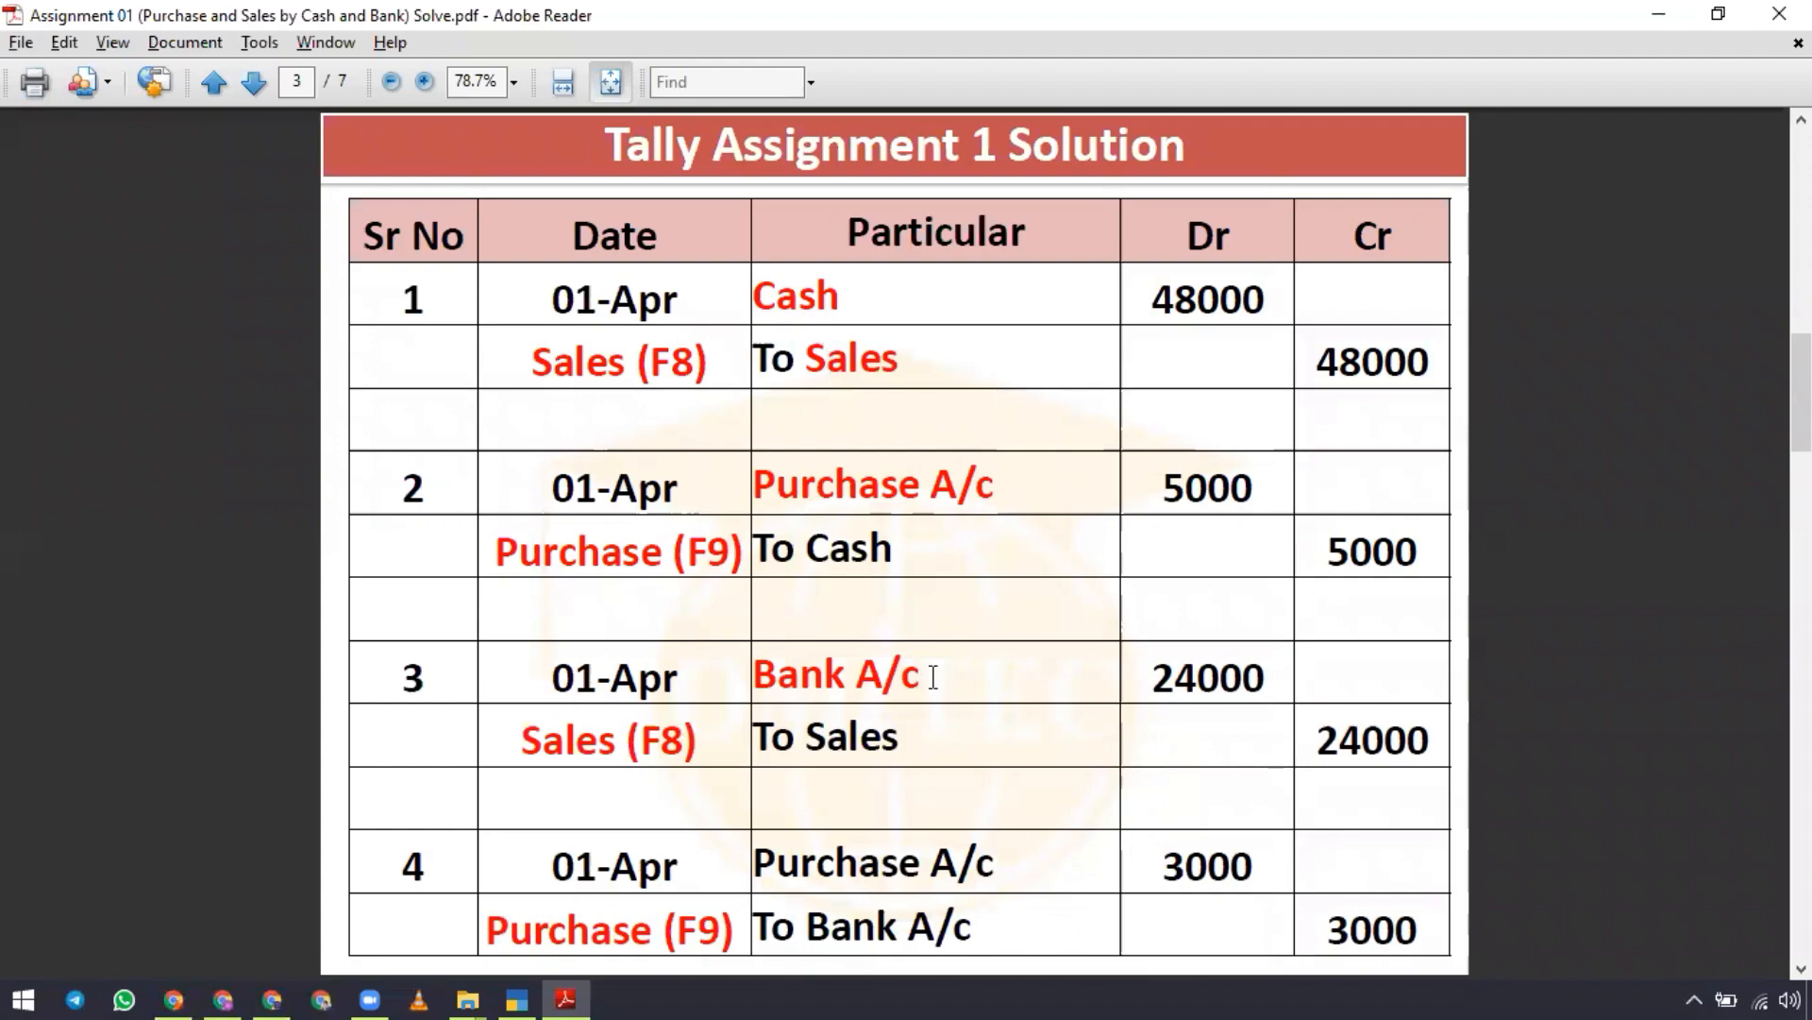
pyautogui.hotkey('alt', 'Tab')
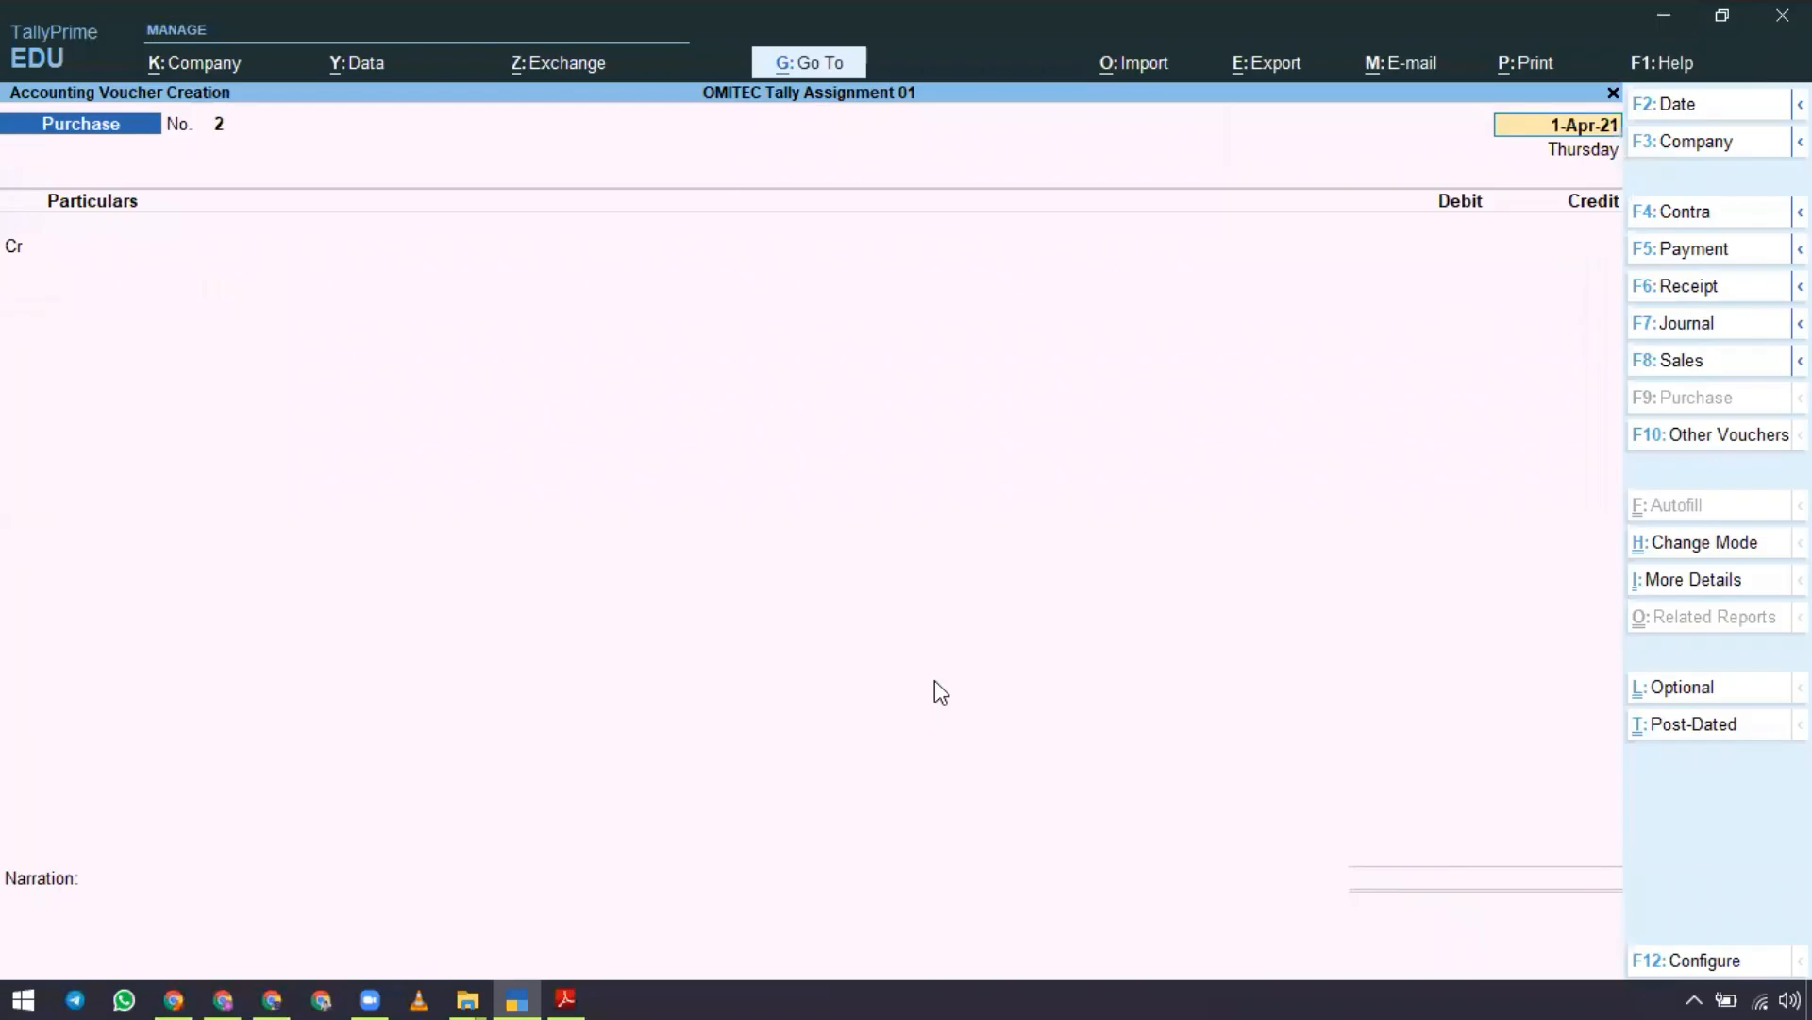
pyautogui.press('F8')
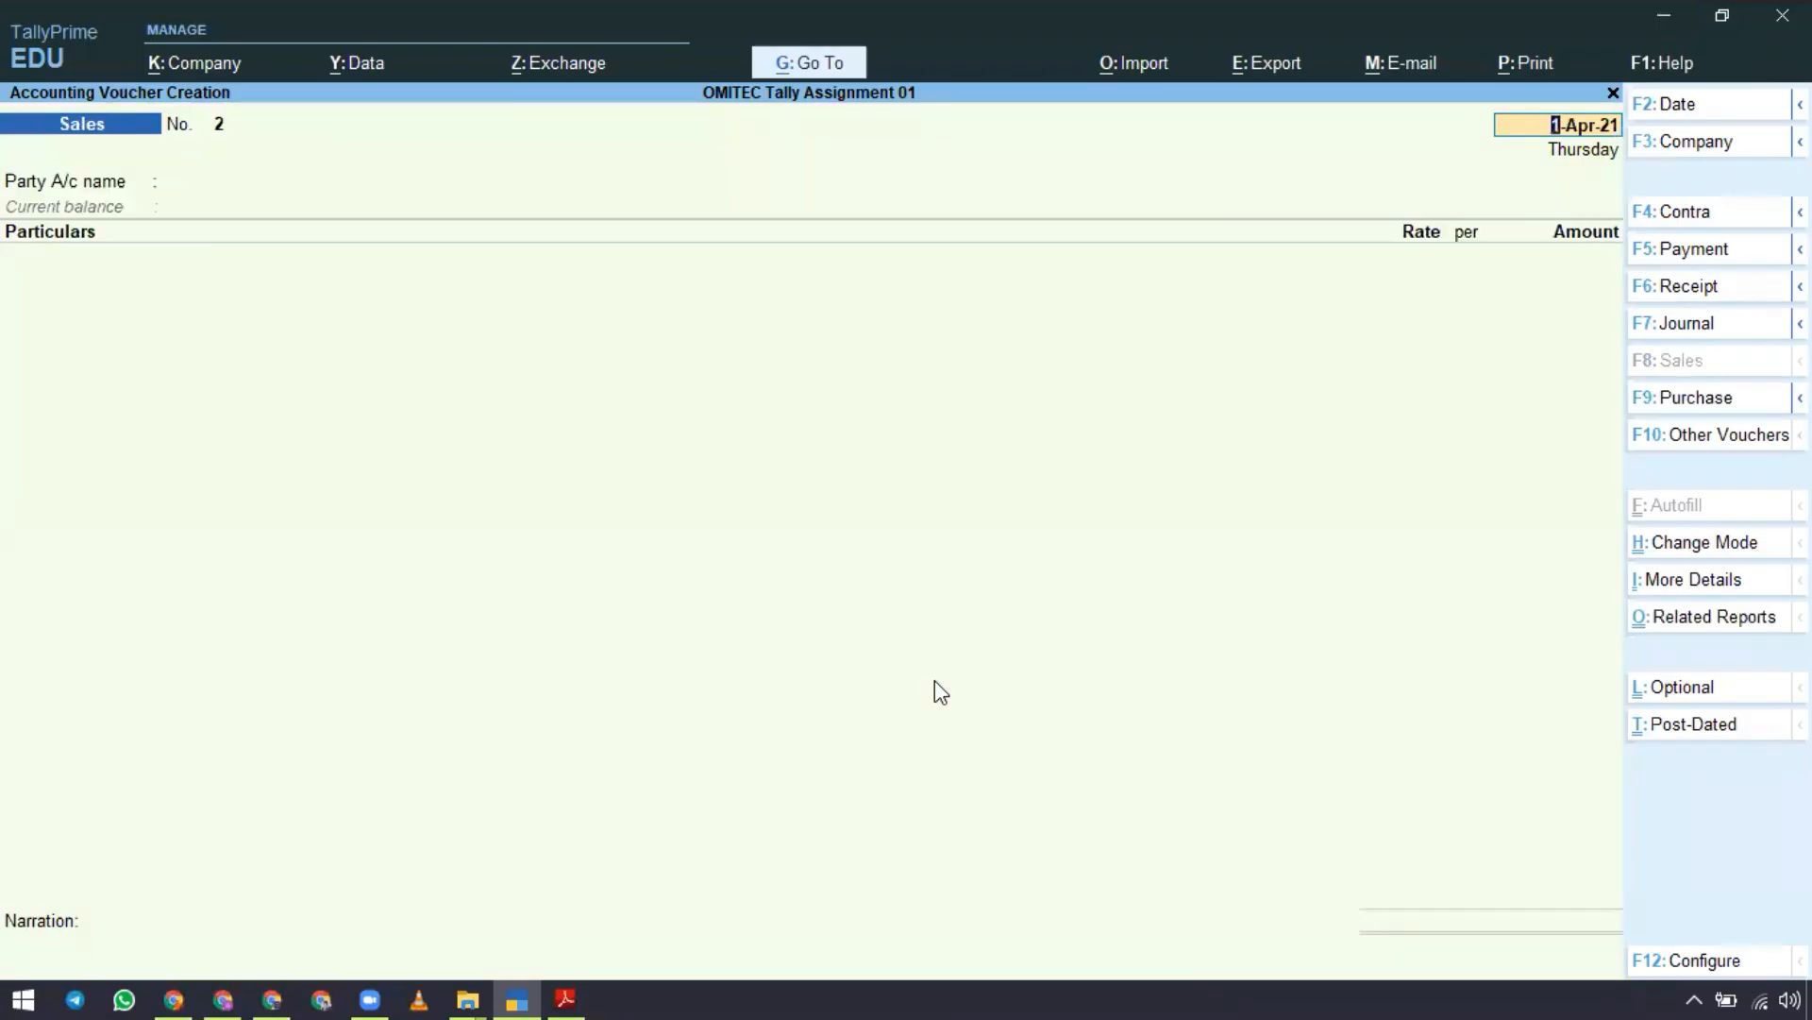
pyautogui.hotkey('ctrl', 'h')
pyautogui.press('Down')
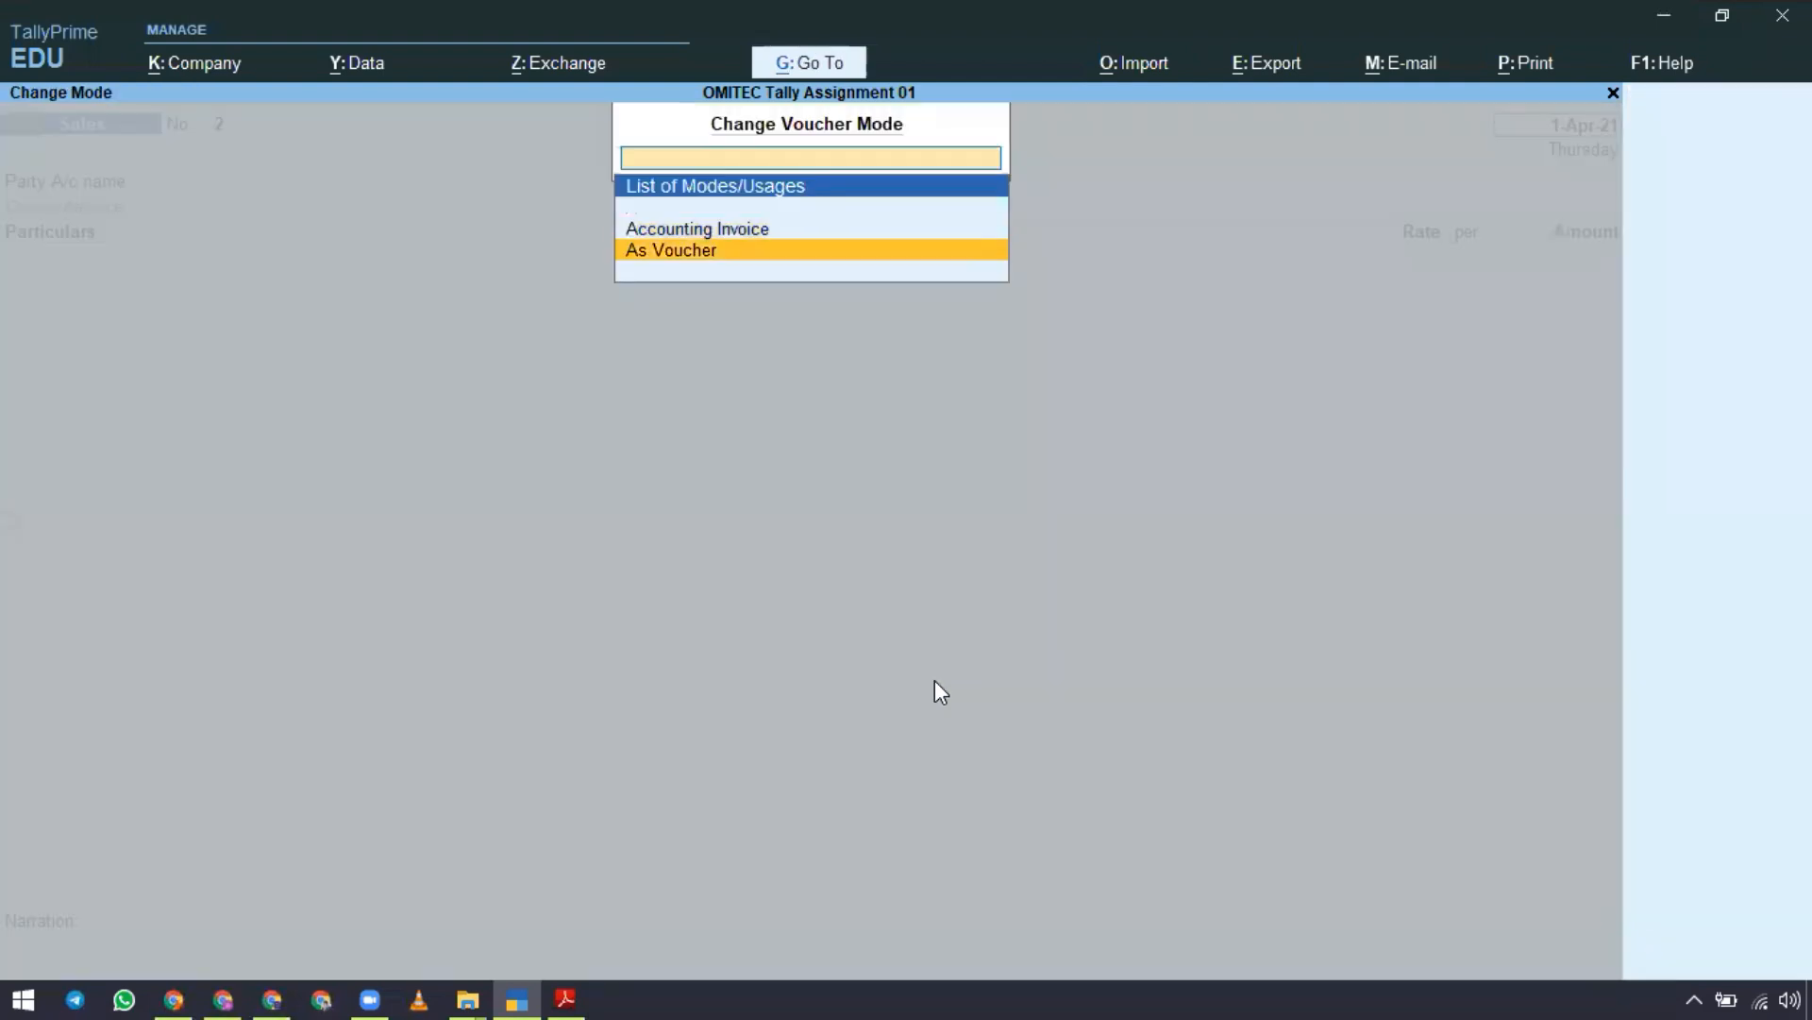
pyautogui.press('Return')
pyautogui.press('Return')
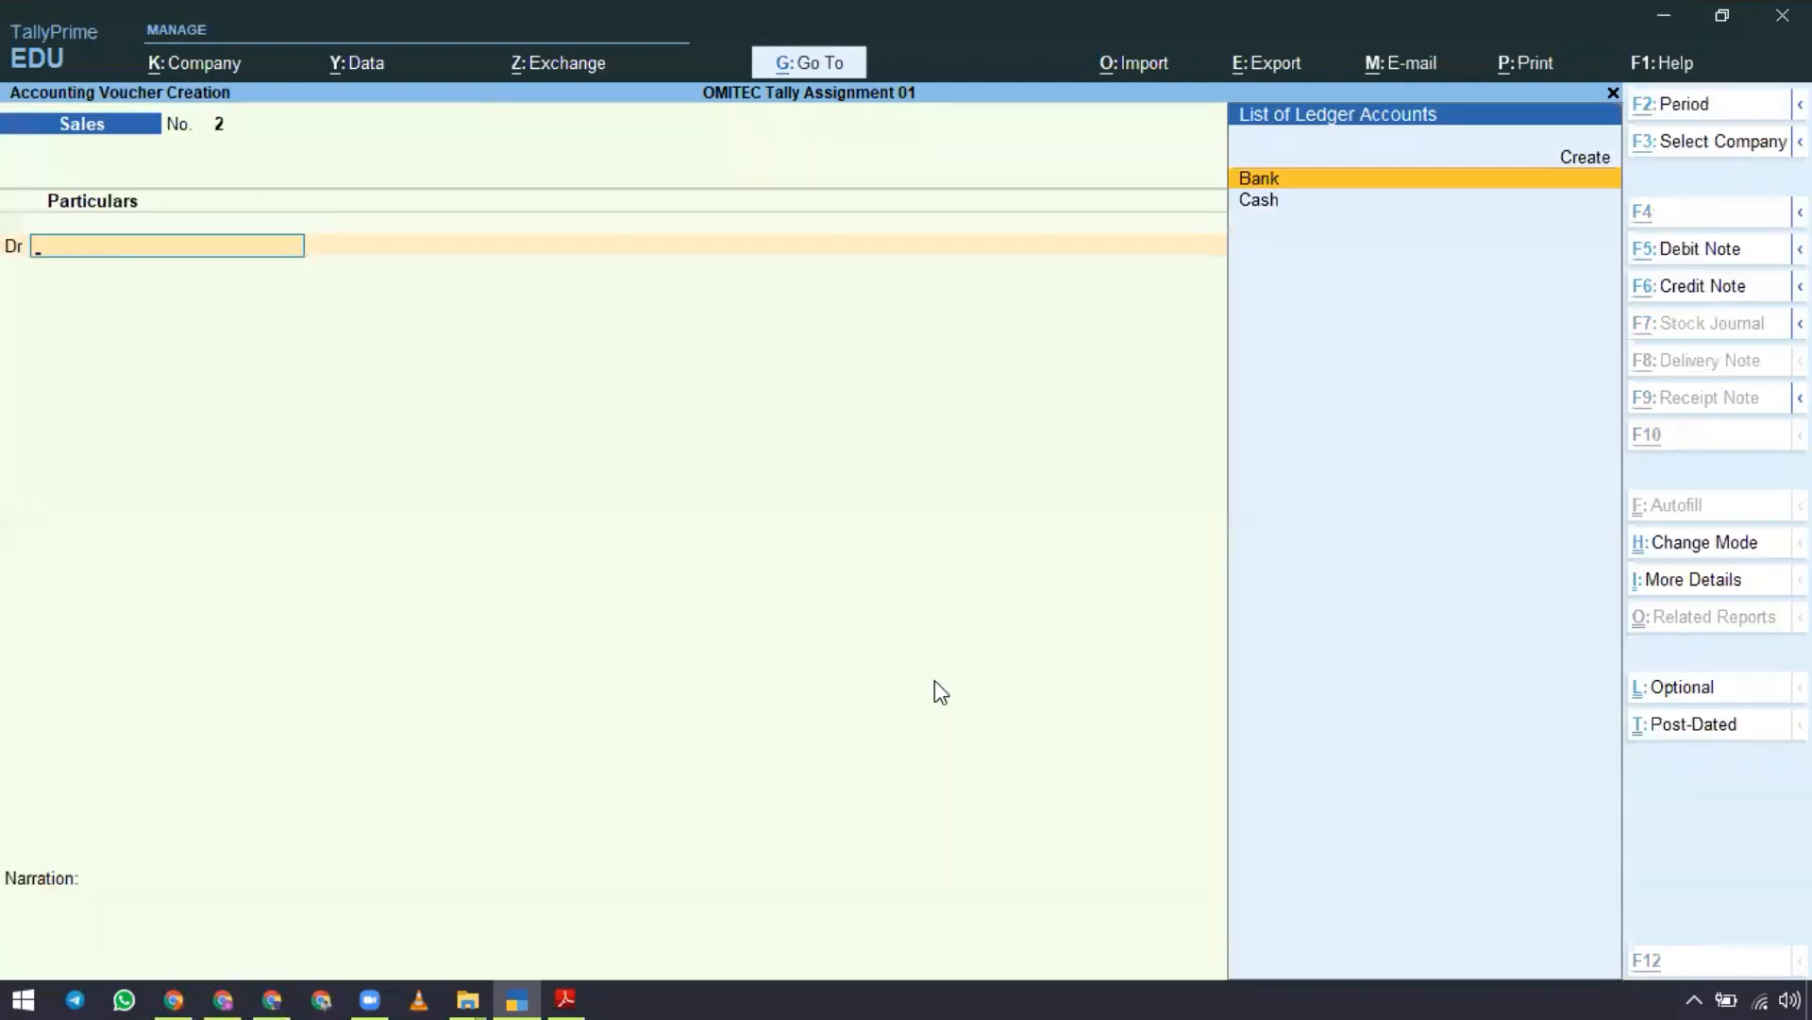
# Debit Bank with 24000 per the PDF's third entry and accept the Cheque/DD bank allocation without instrument number or bank name.
pyautogui.hotkey('alt', 'Tab')
pyautogui.hotkey('alt', 'Tab')
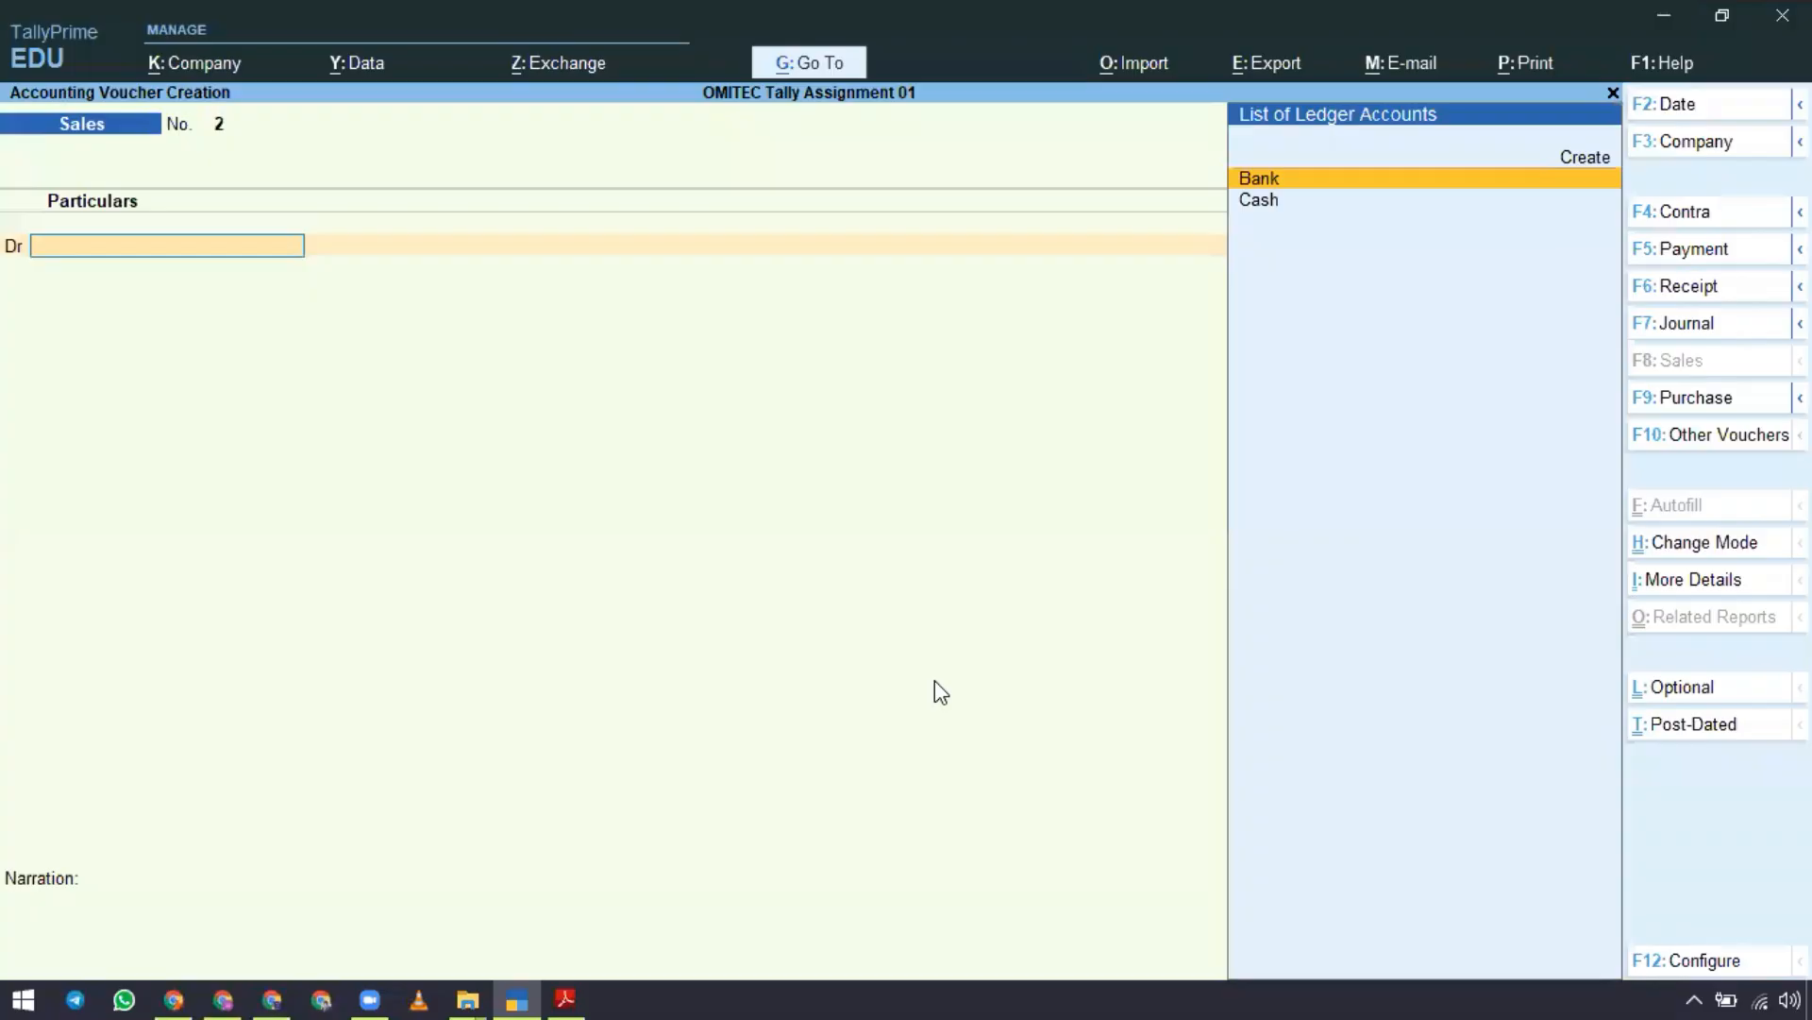
pyautogui.press('Return')
pyautogui.write('24000')
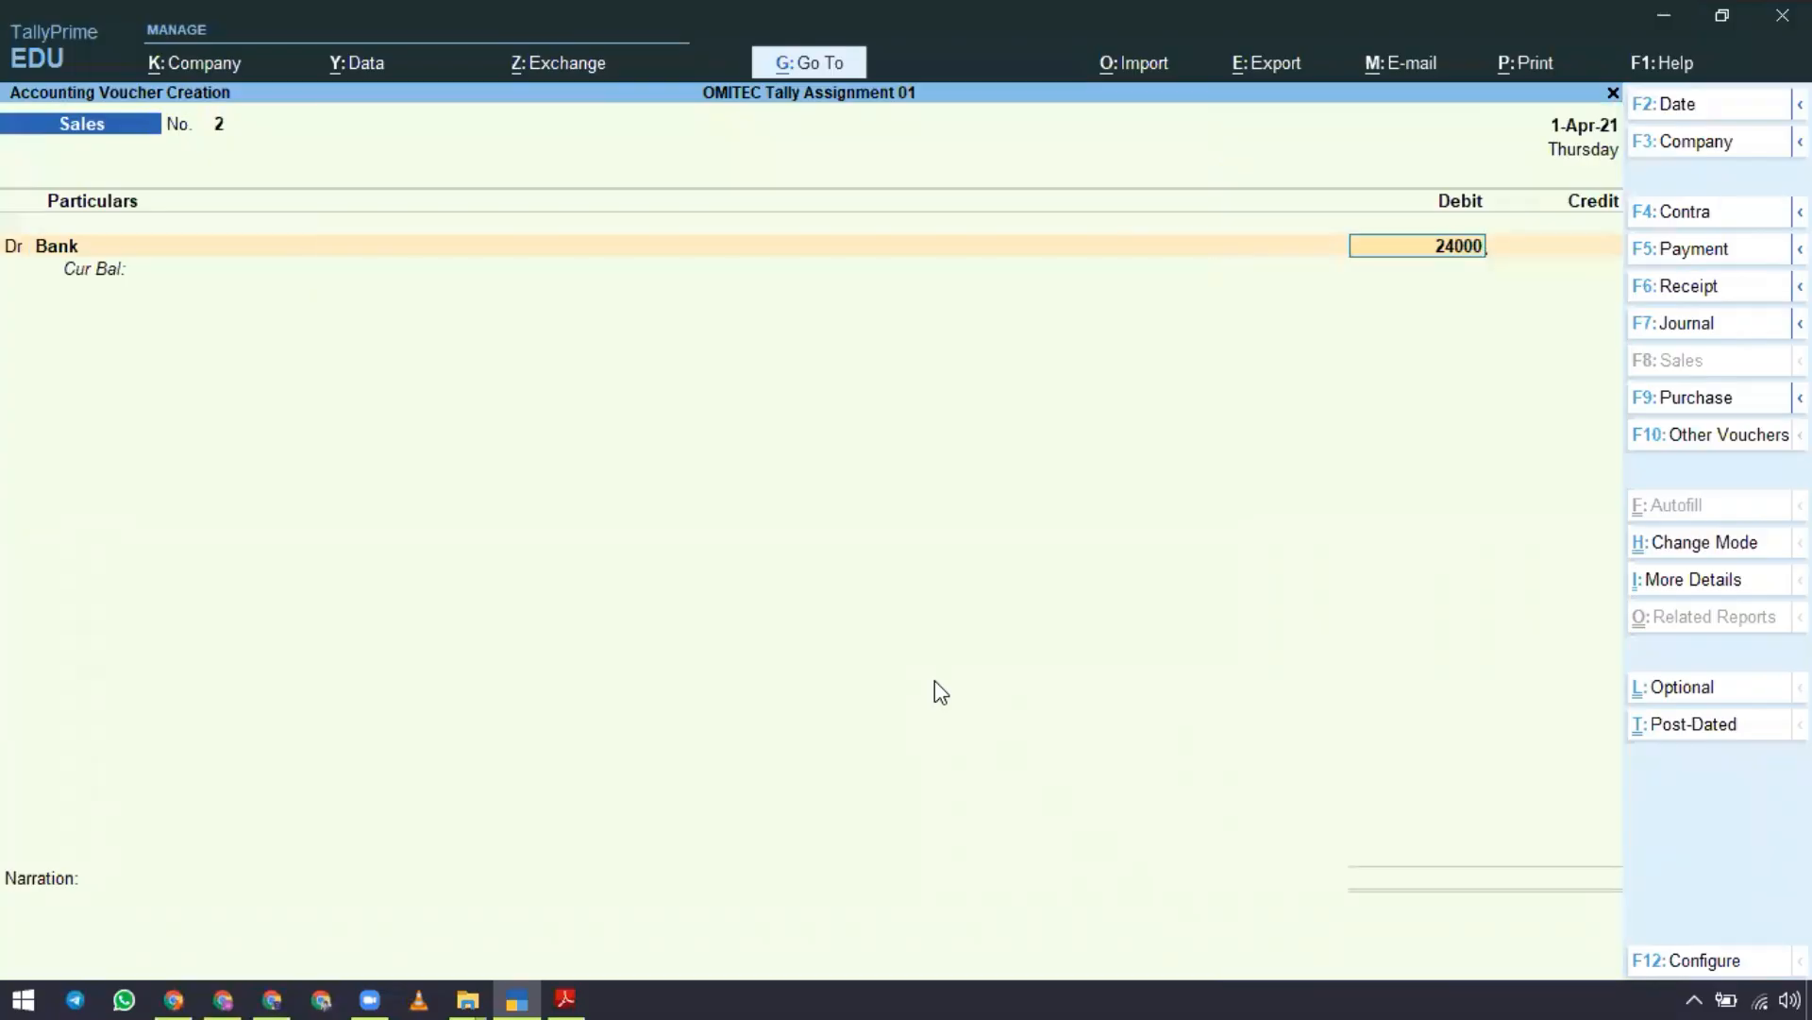
pyautogui.press('Return')
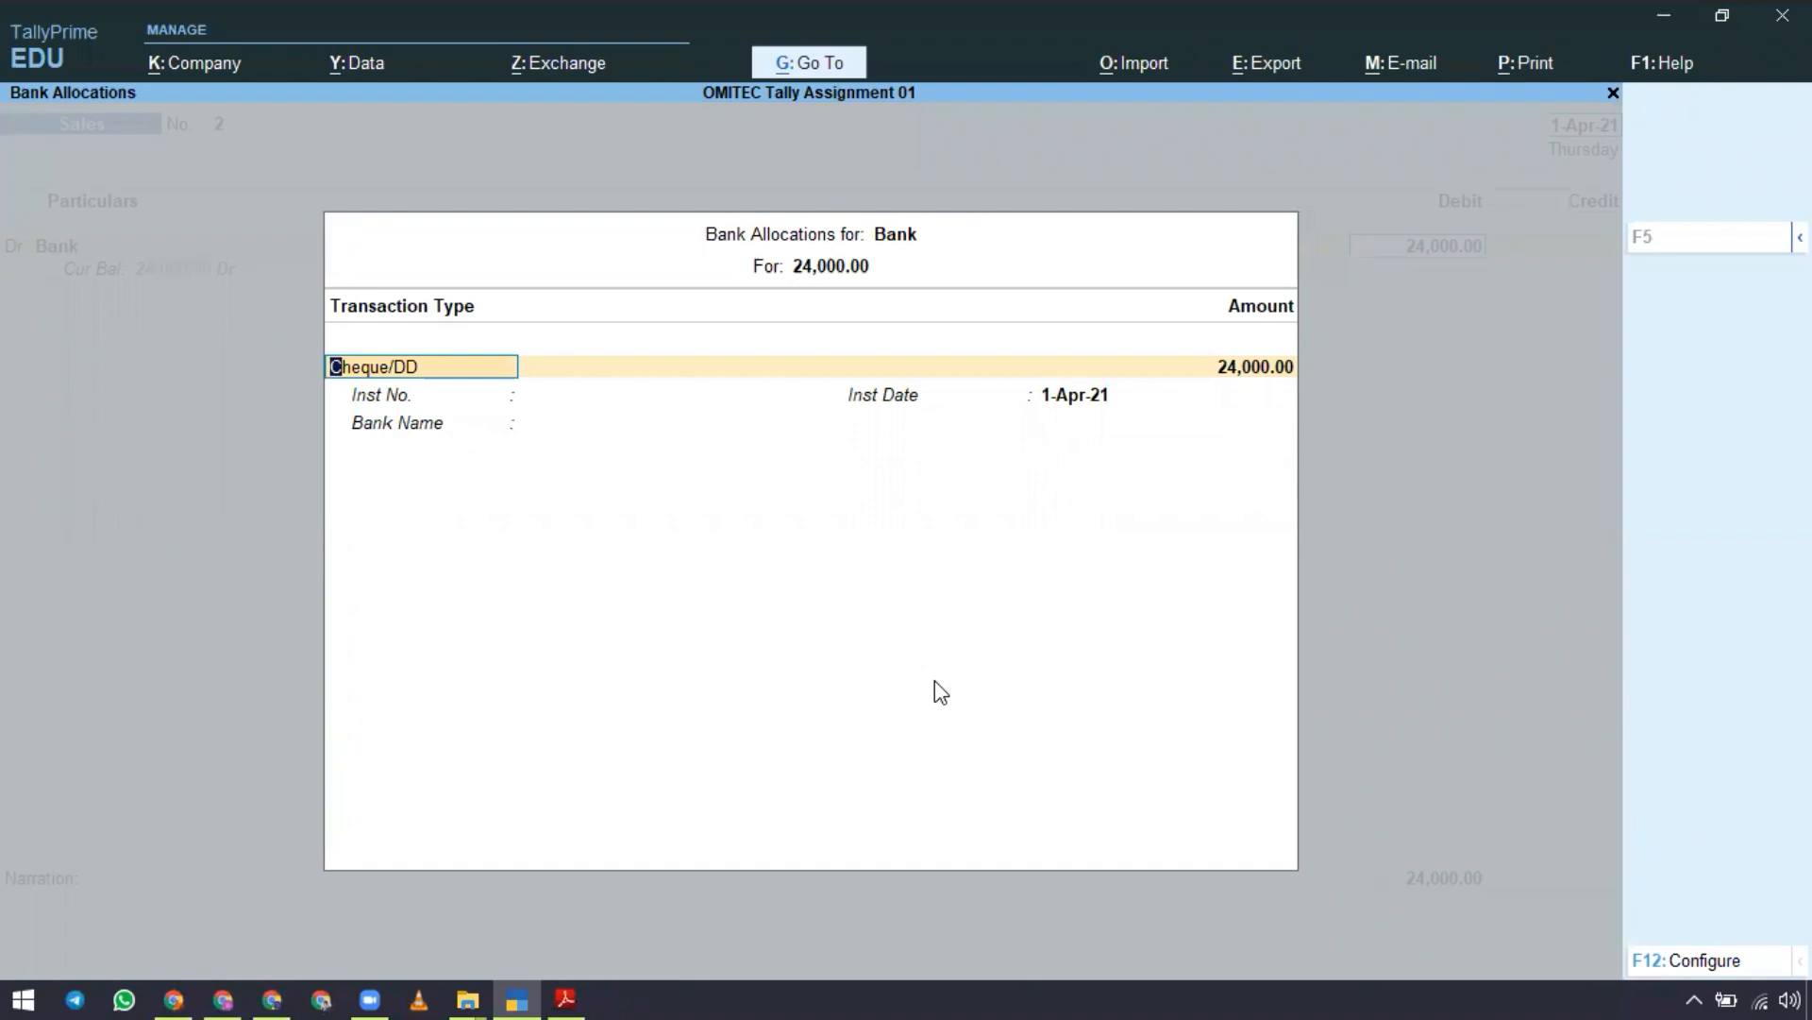
pyautogui.press('Return')
pyautogui.press('Return')
pyautogui.press('Return')
pyautogui.press('Return')
pyautogui.press('Return')
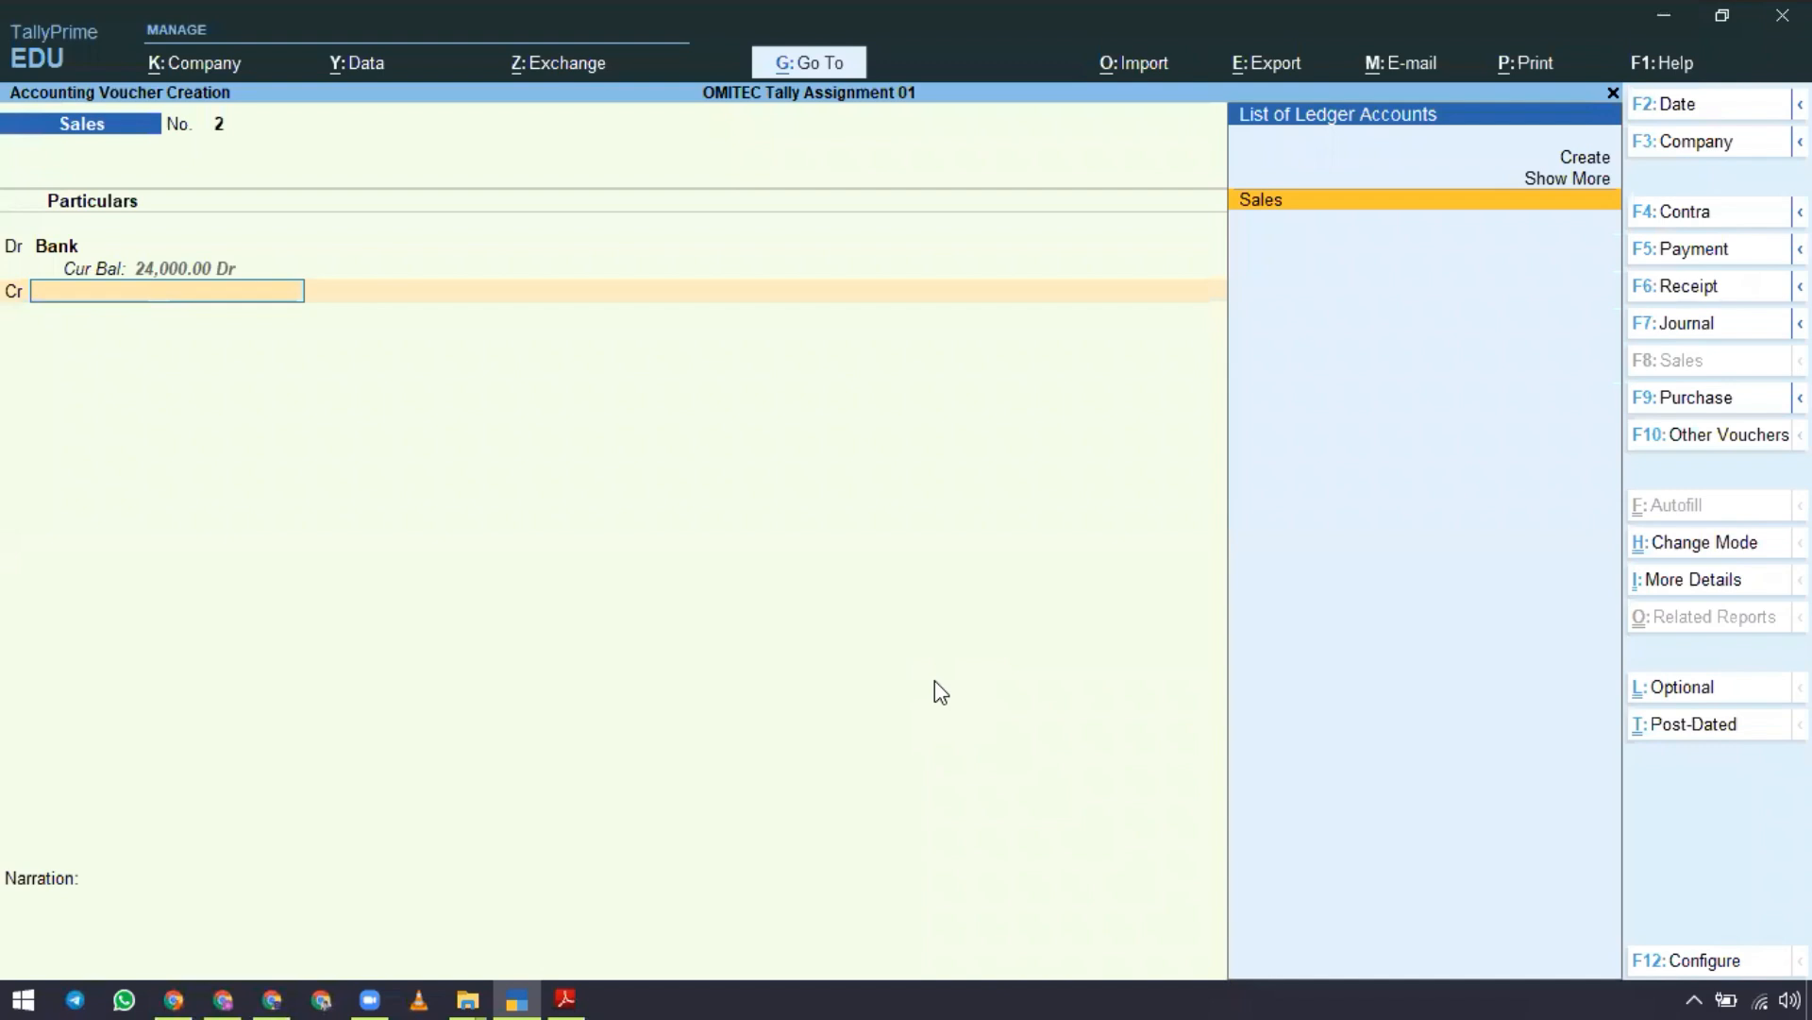
# Credit Sales with 24000 and save the Sales voucher without a narration.
pyautogui.press('Return')
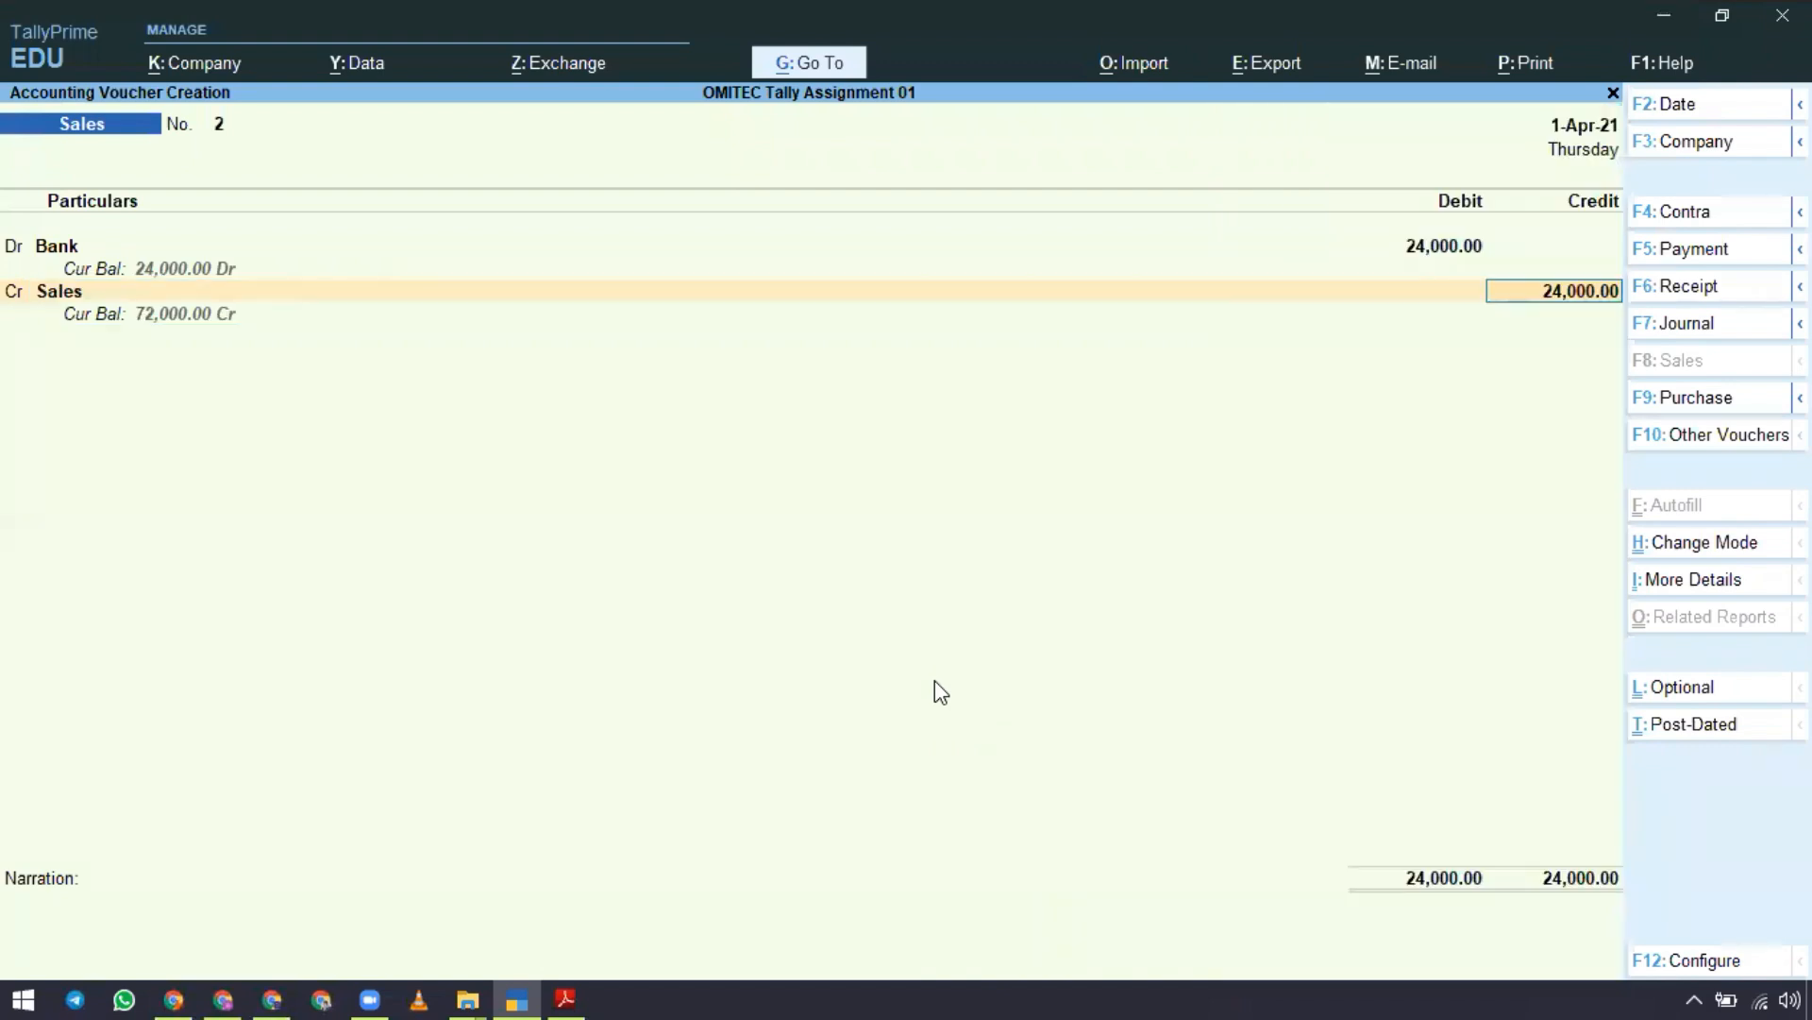
pyautogui.press('Return')
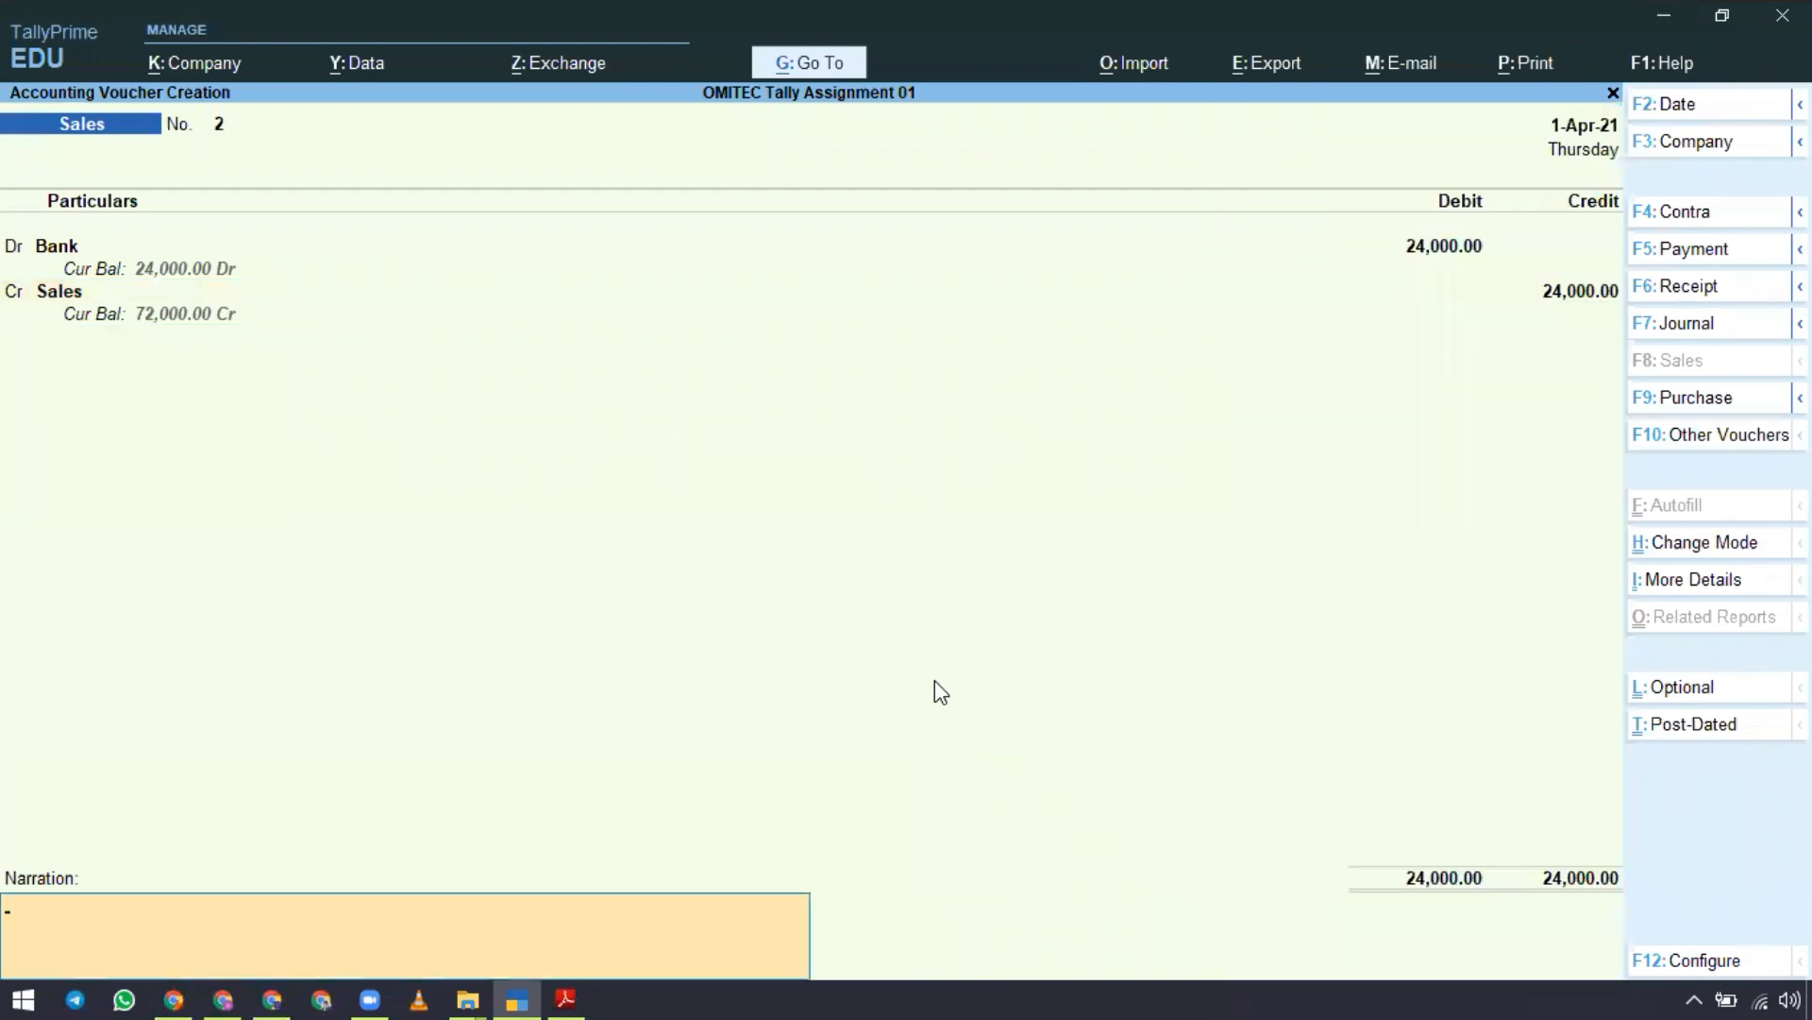
pyautogui.press('Return')
pyautogui.press('Return')
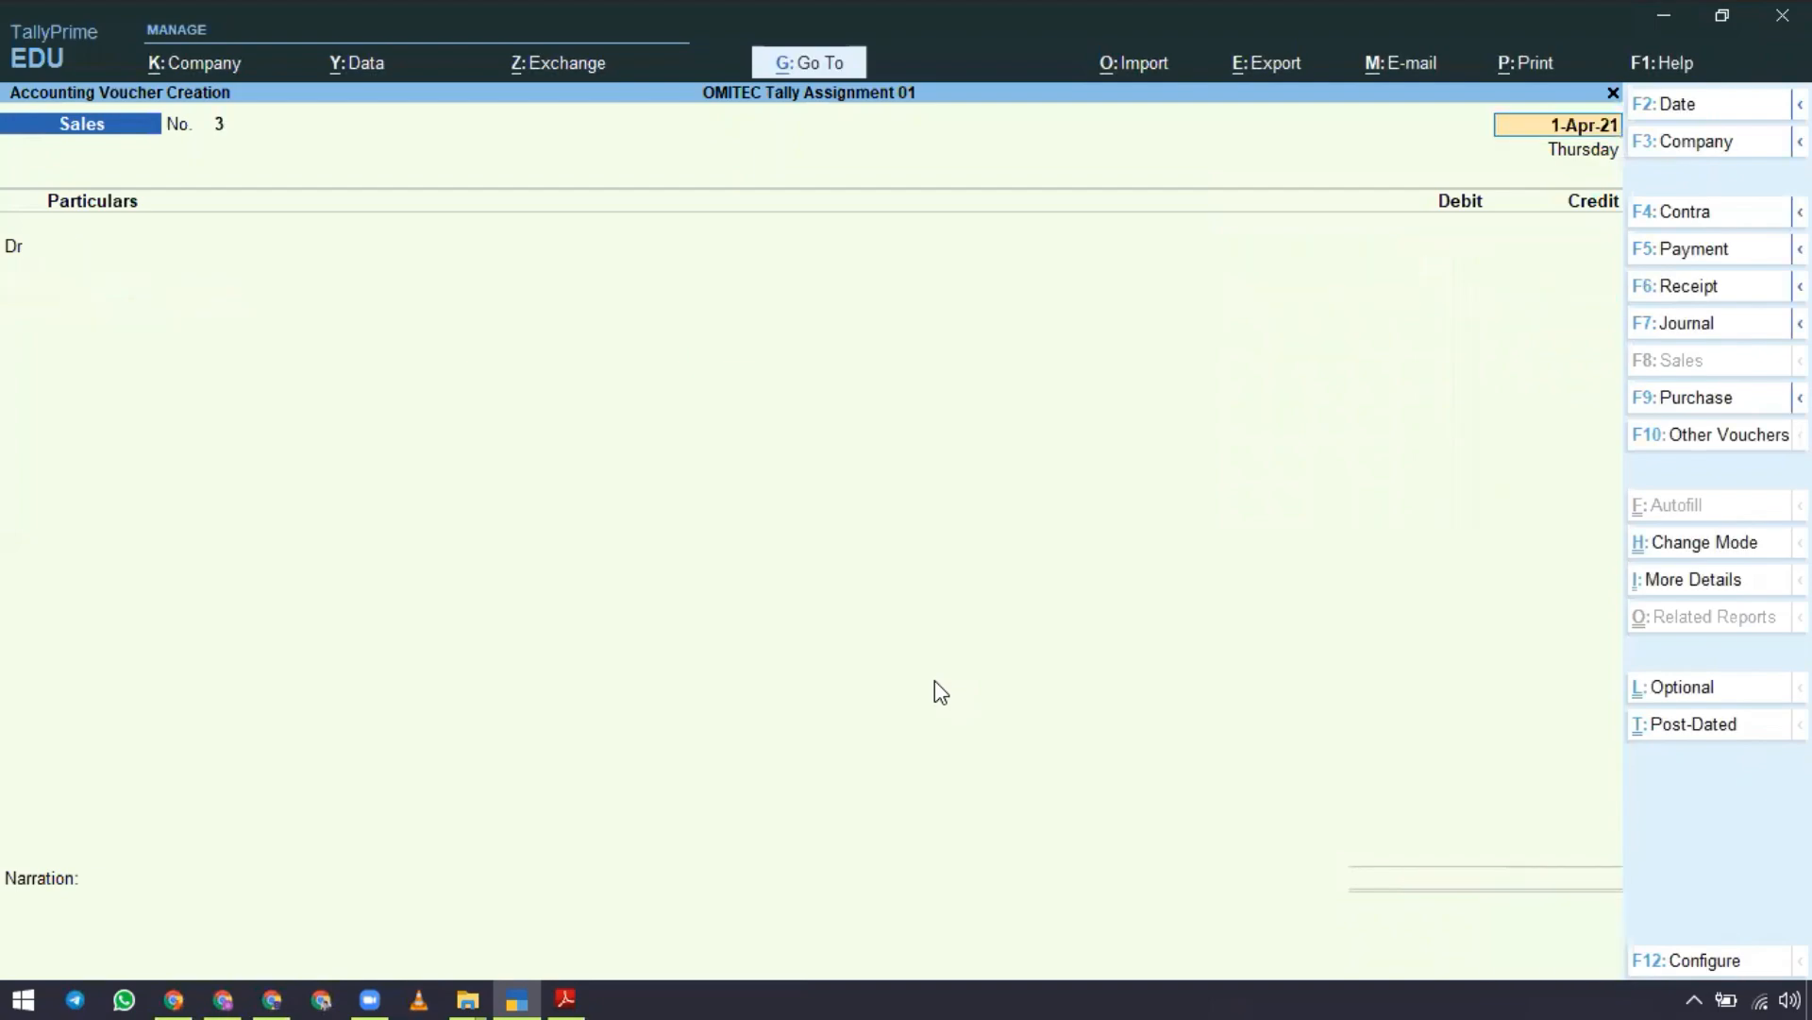
# Check the fourth solution entry in the PDF, and open a TallyPrime Purchase voucher in As Voucher mode, keeping the date 1-Apr-21.
pyautogui.hotkey('alt', 'Tab')
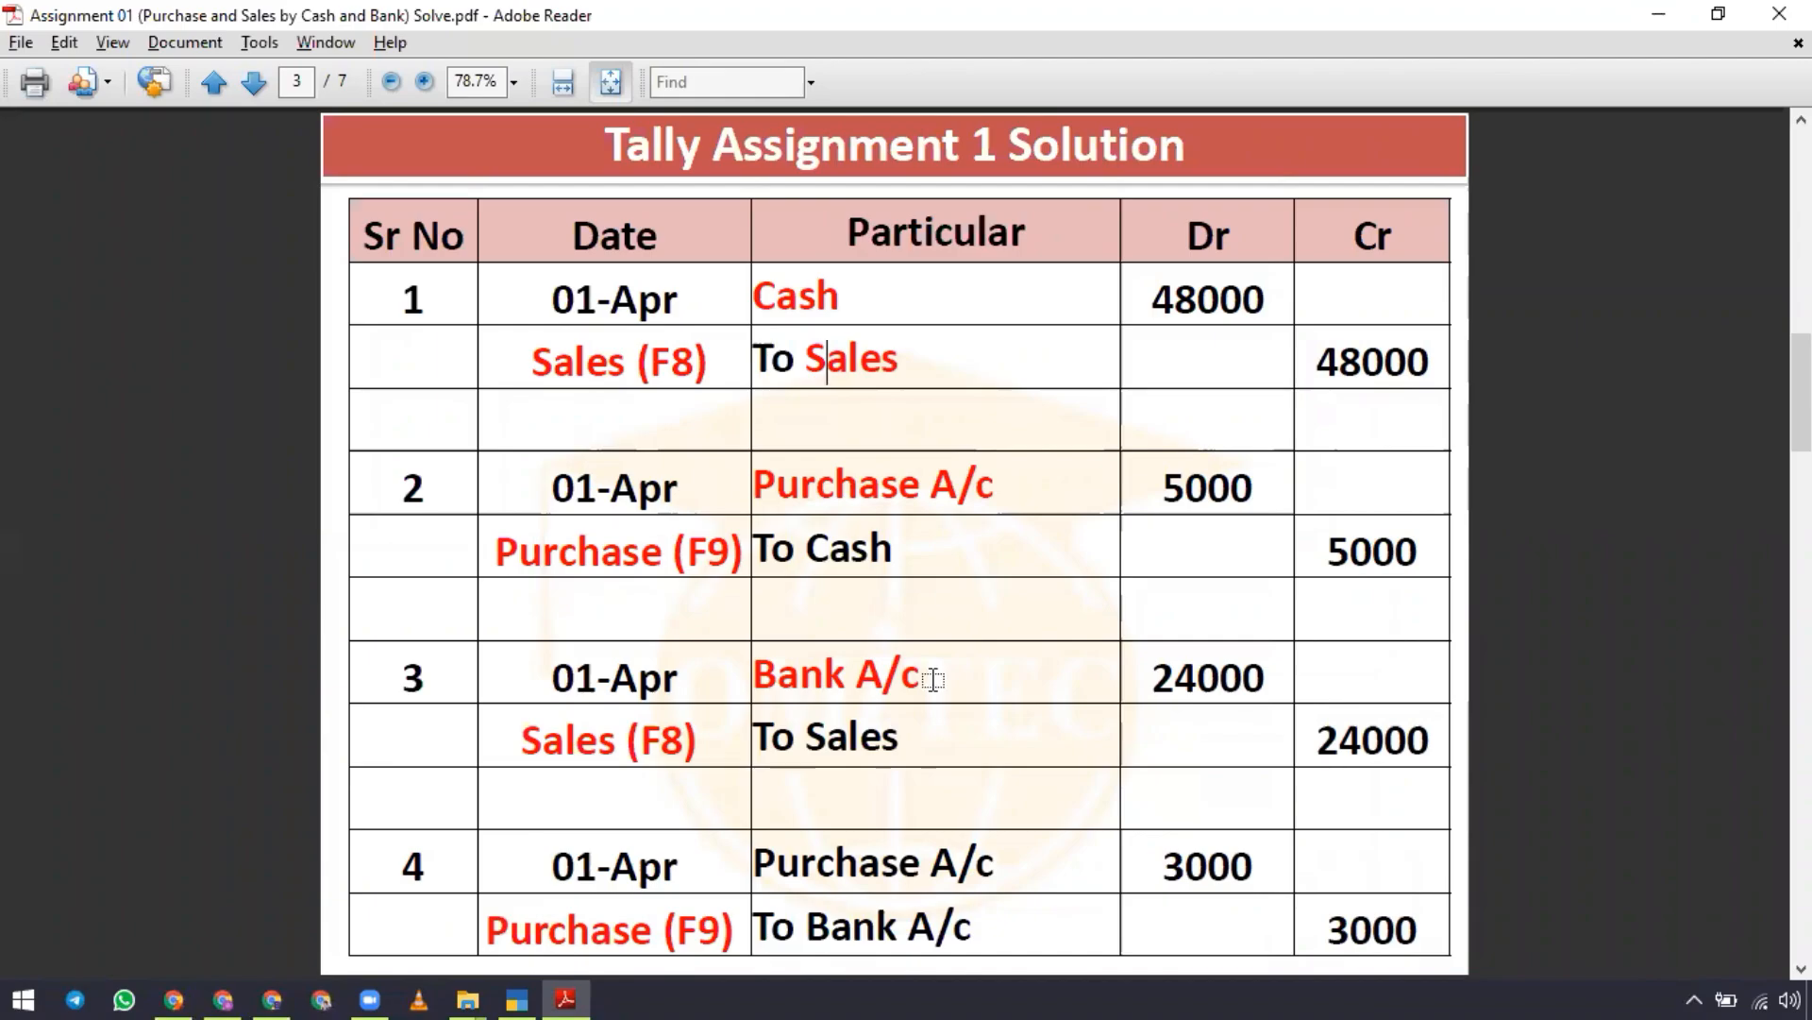
pyautogui.hotkey('alt', 'Tab')
pyautogui.press('F9')
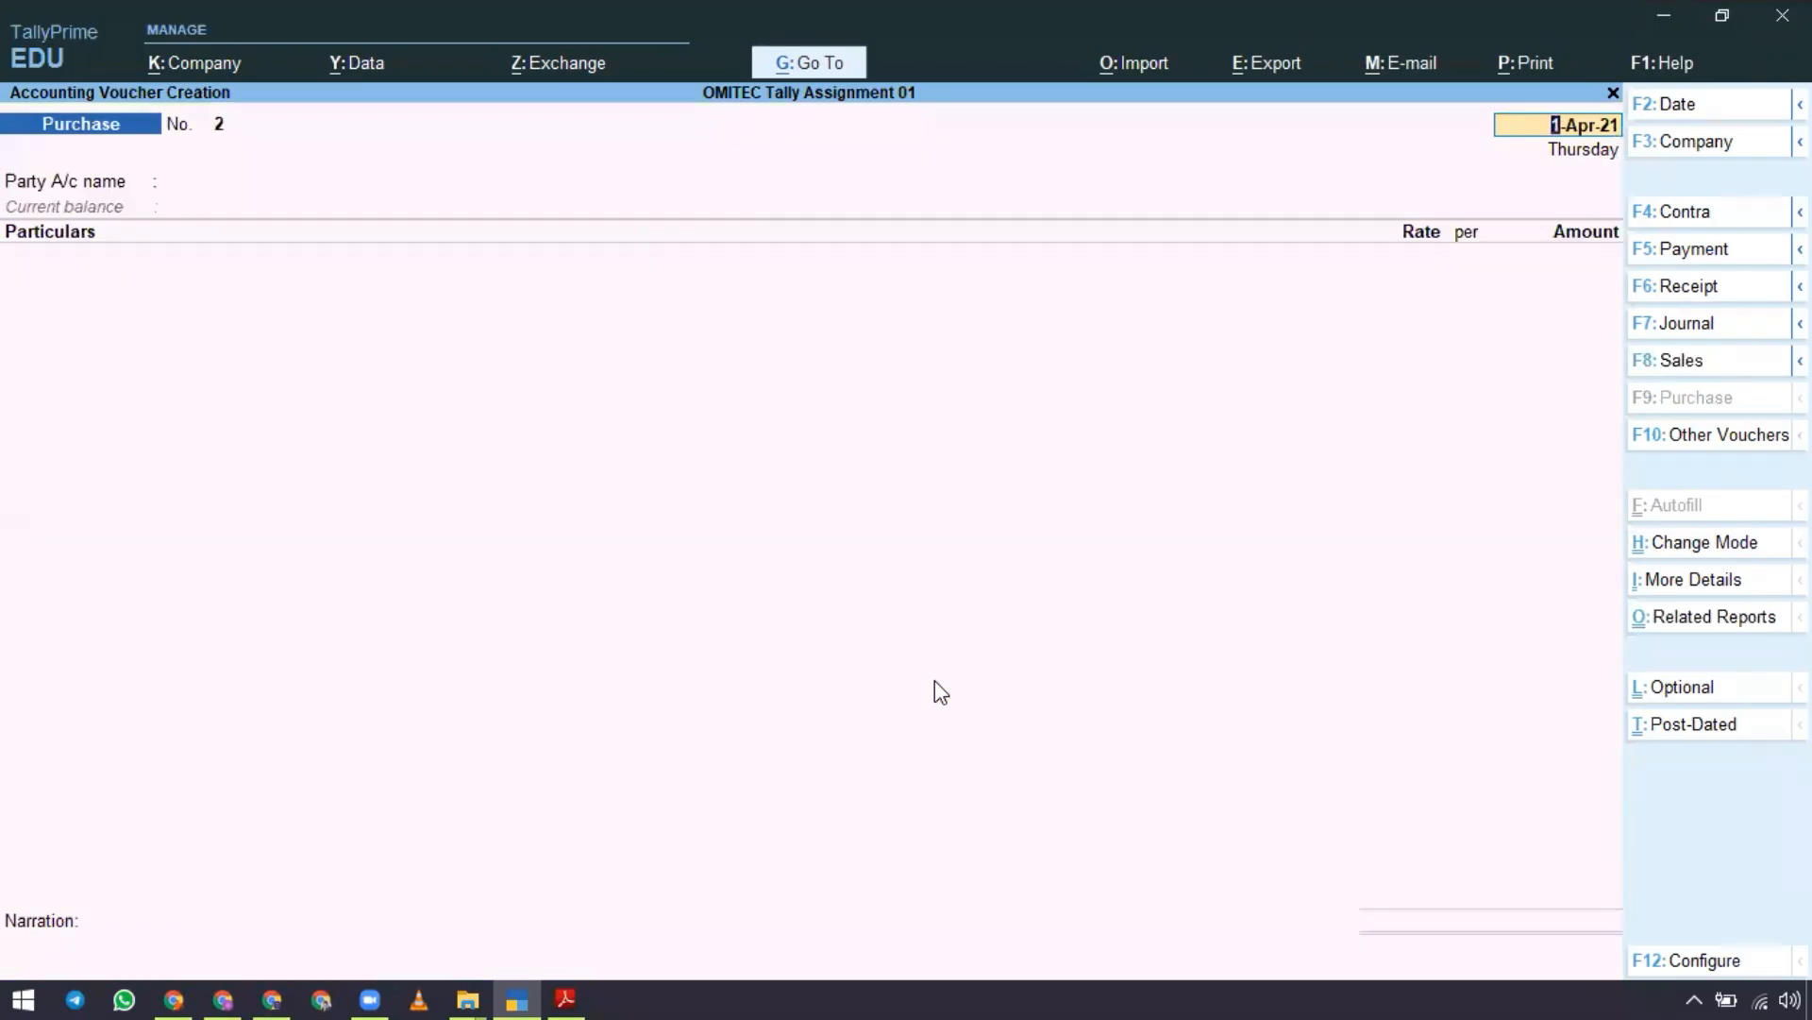
pyautogui.hotkey('ctrl', 'h')
pyautogui.press('Down')
pyautogui.press('Return')
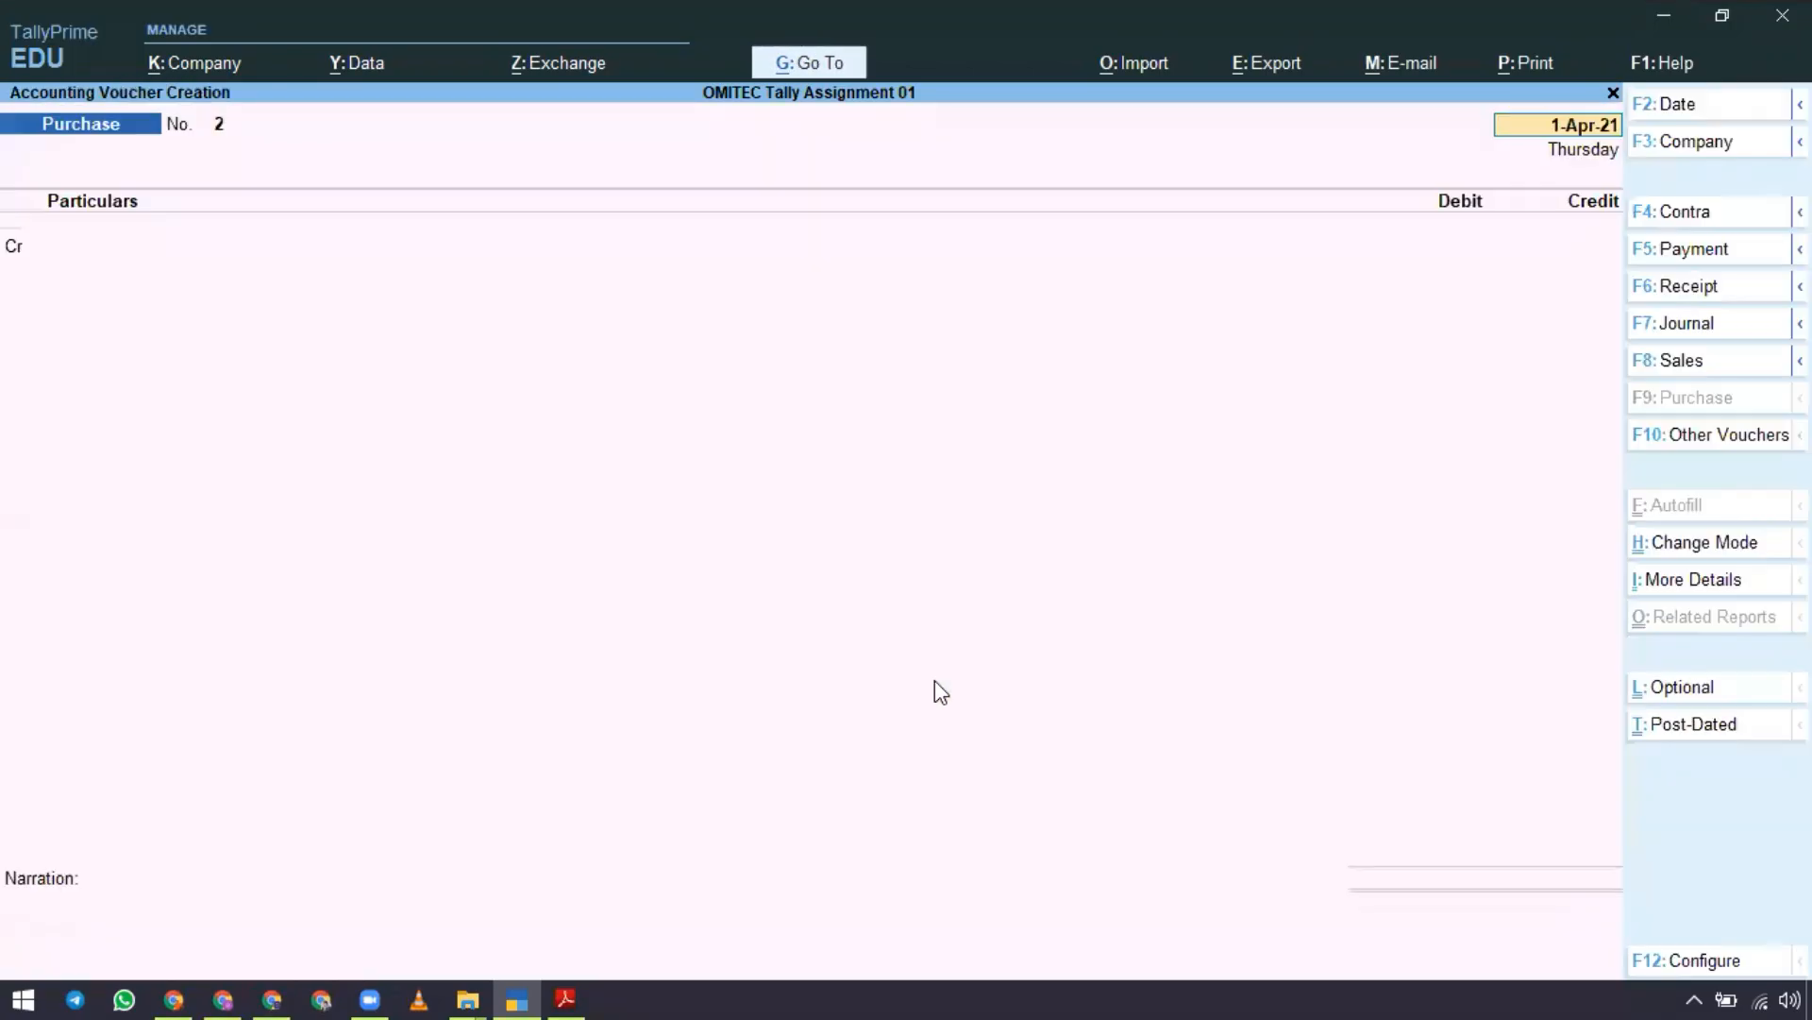
pyautogui.press('Return')
# Credit Bank with 3000 per the PDF's fourth entry and accept the Cheque bank allocation dated 1-Apr-21 without an instrument number.
pyautogui.hotkey('alt', 'Tab')
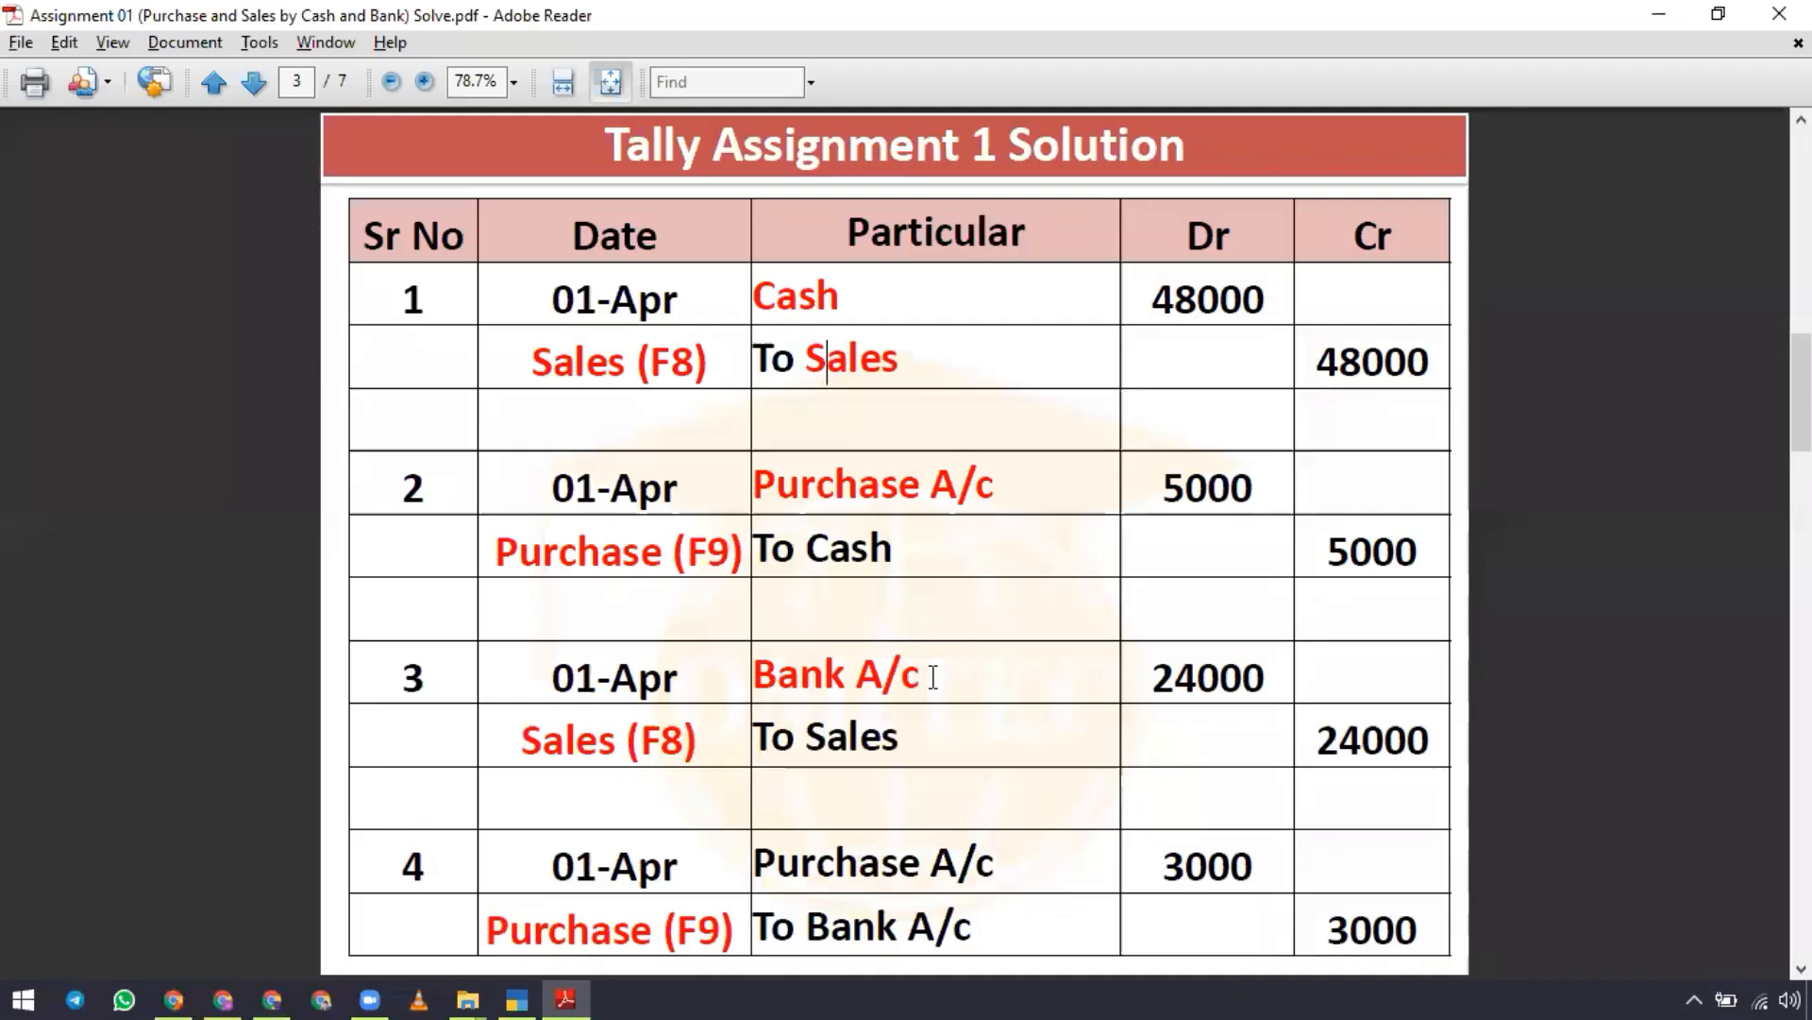
pyautogui.hotkey('alt', 'Tab')
pyautogui.press('Down')
pyautogui.press('Up')
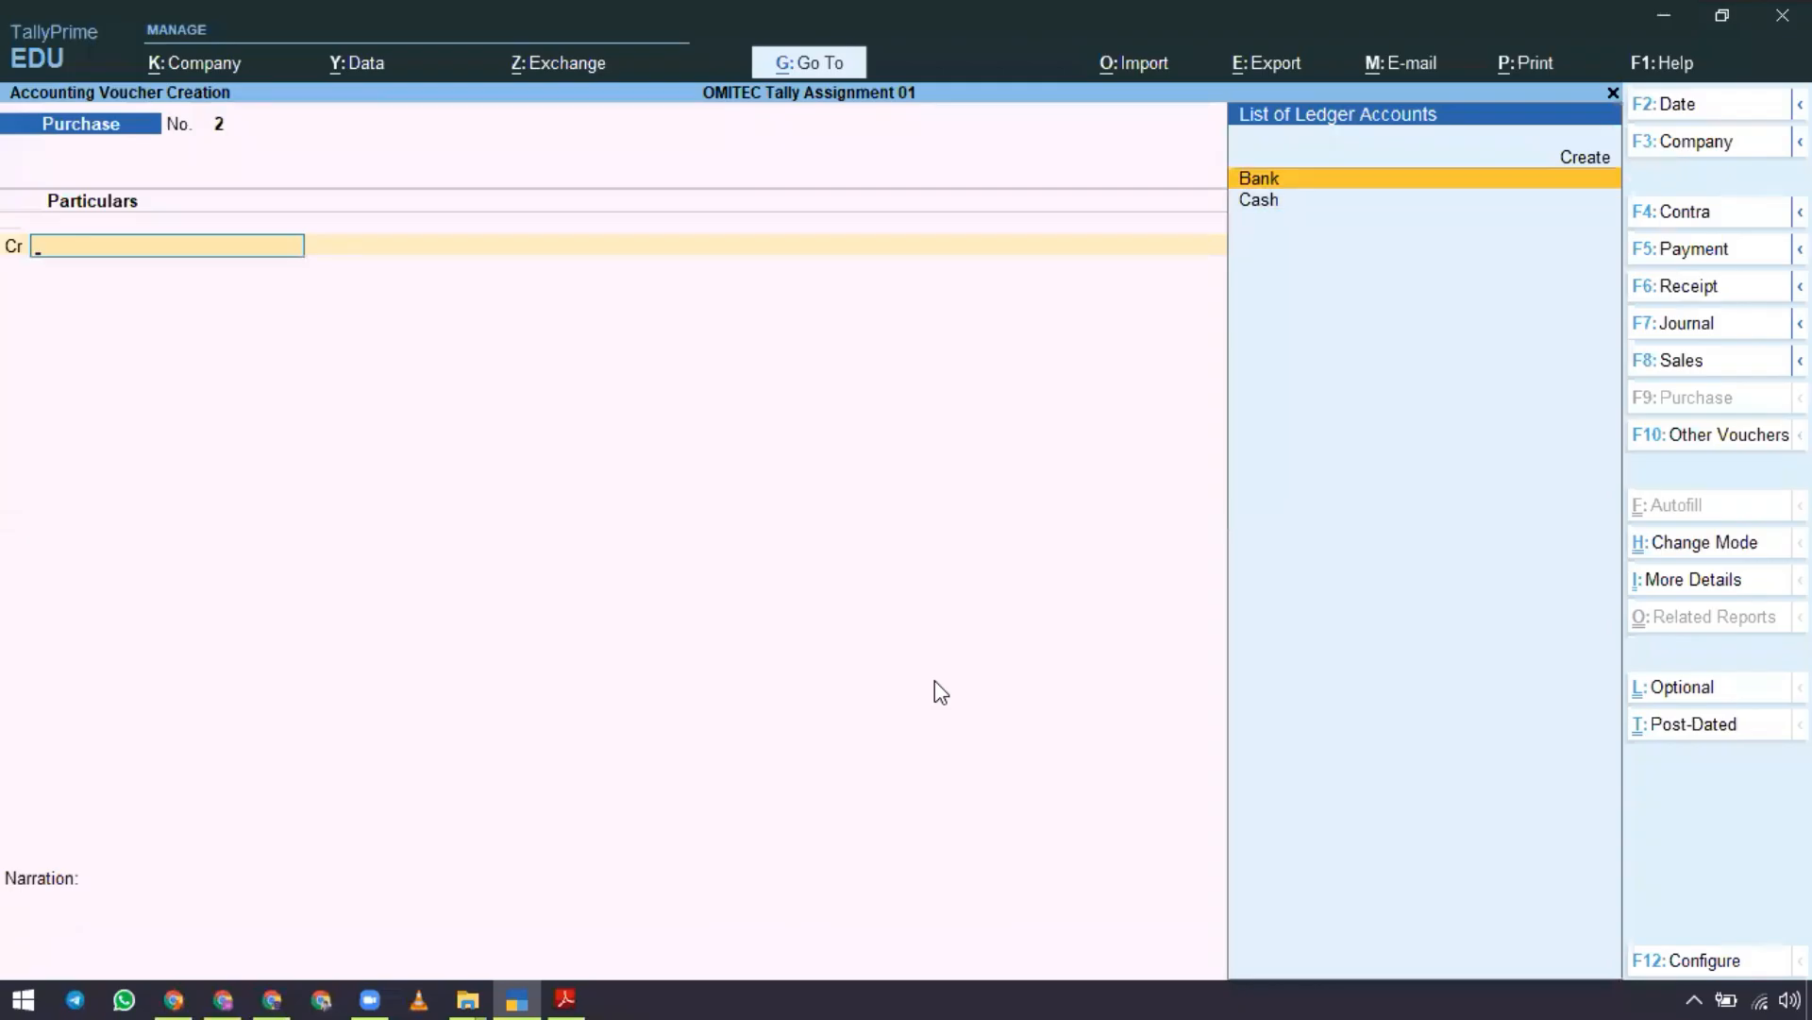
pyautogui.press('Return')
pyautogui.write('3000')
pyautogui.press('Return')
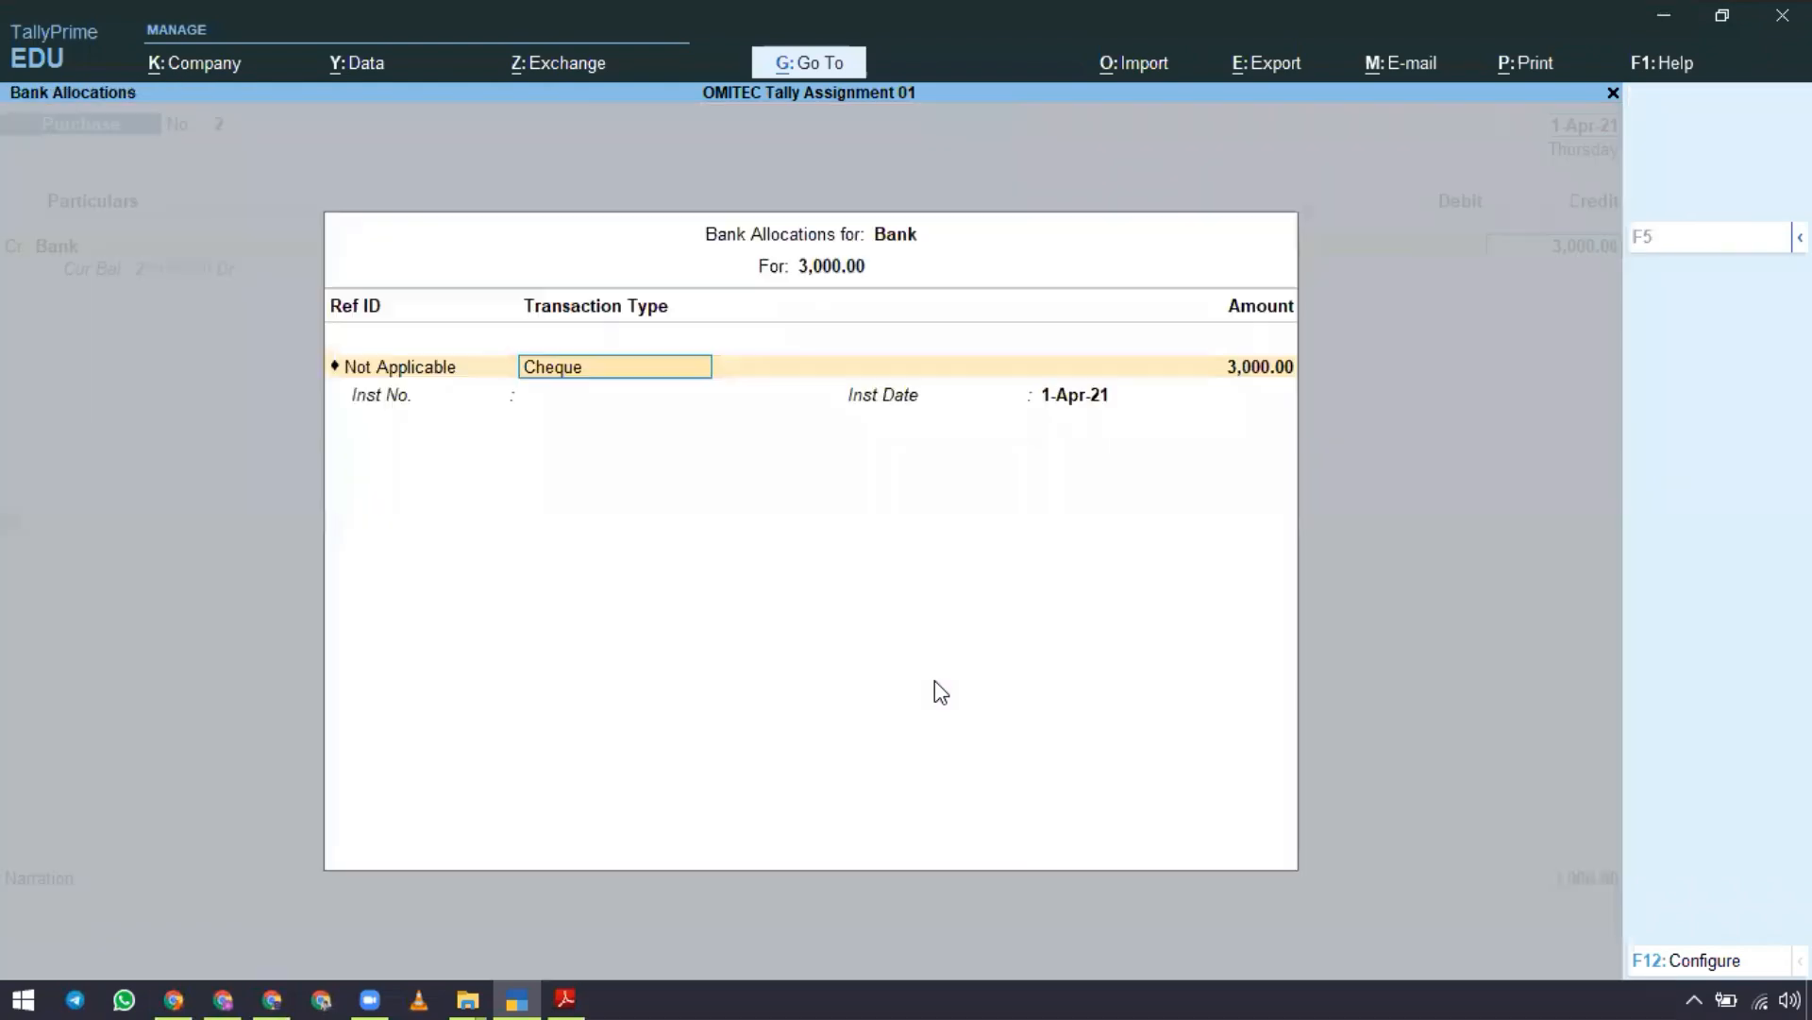
pyautogui.press('Return')
pyautogui.press('Return')
pyautogui.press('Return')
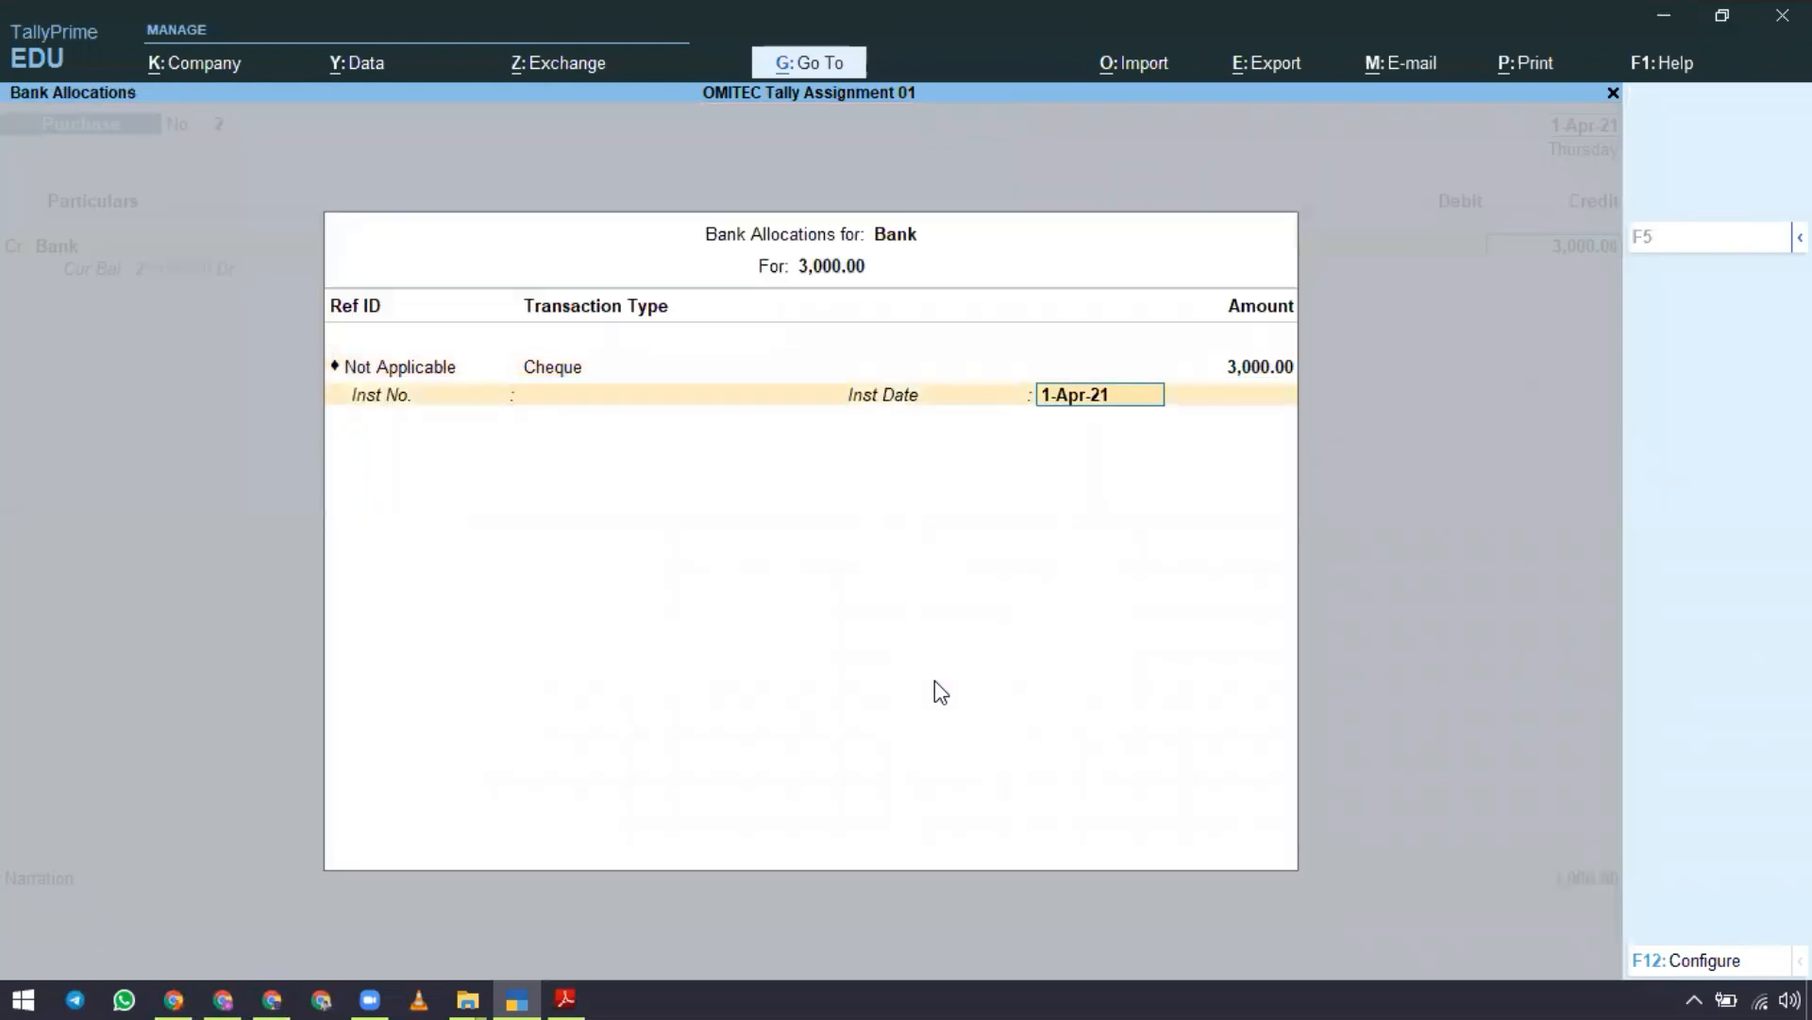
pyautogui.press('Return')
# Debit Purchase with 3000 and save the Purchase voucher without a narration.
pyautogui.press('Return')
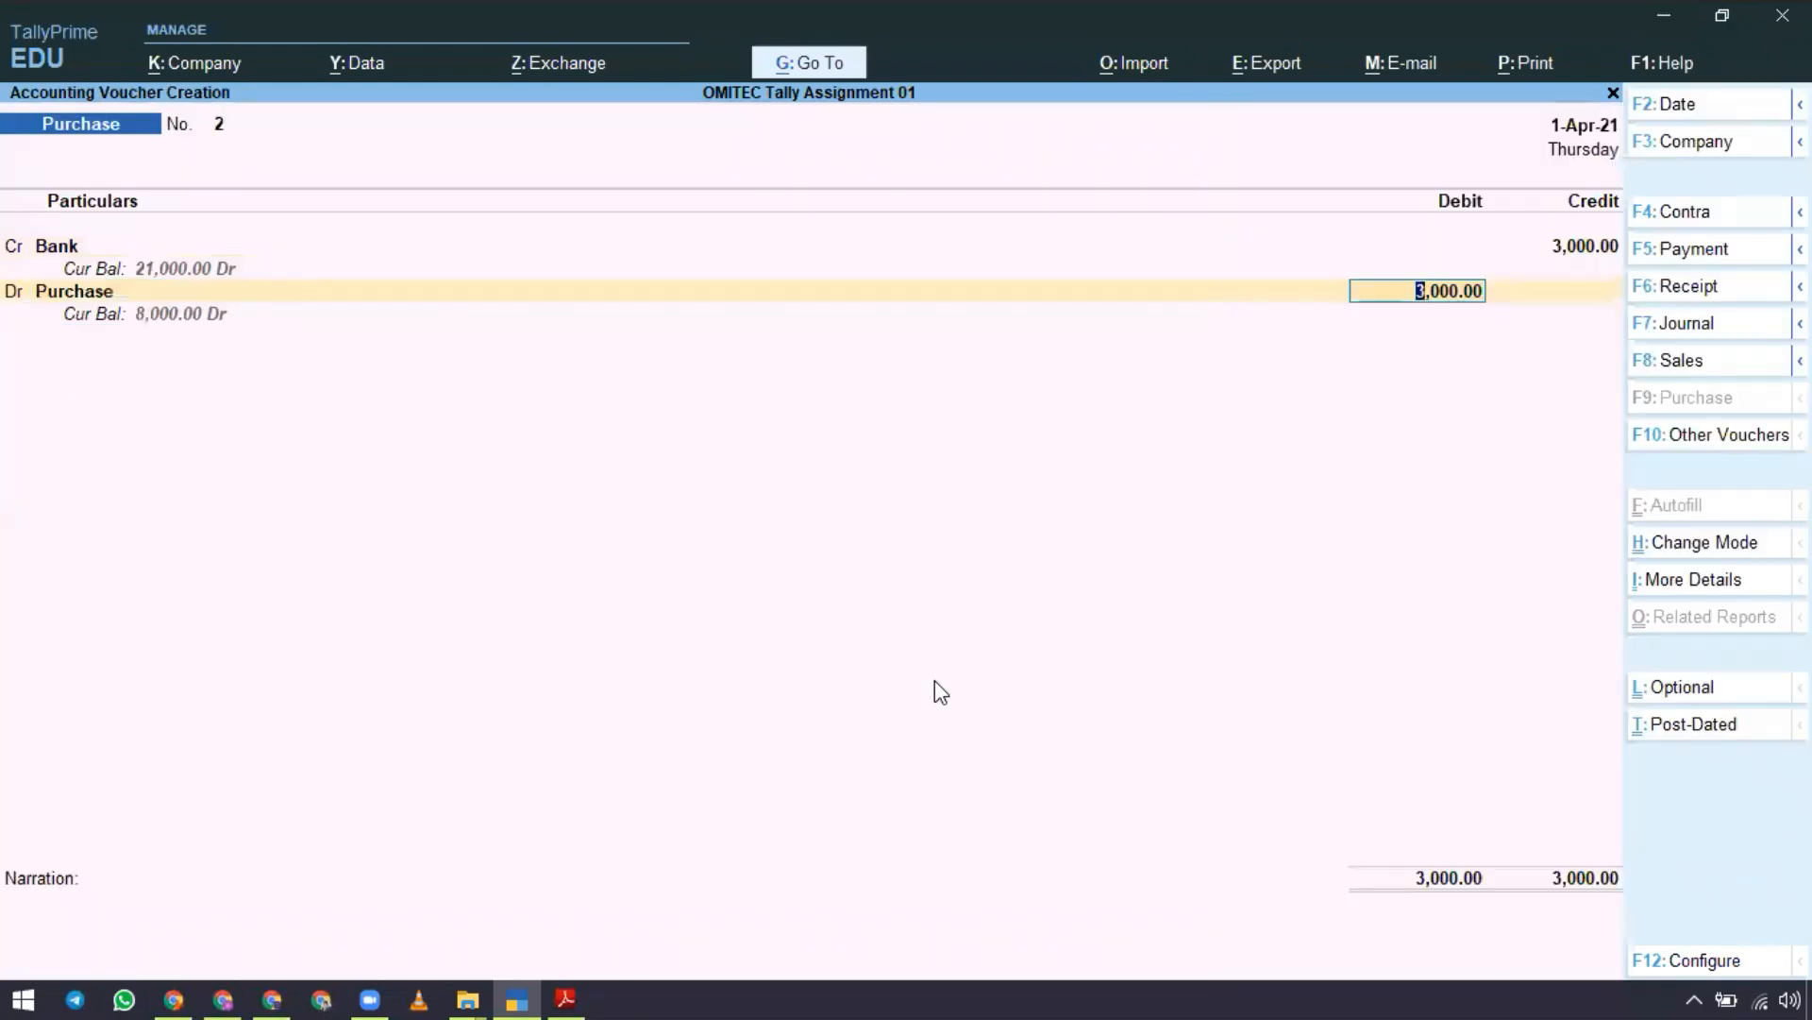
pyautogui.press('Return')
pyautogui.press('Return')
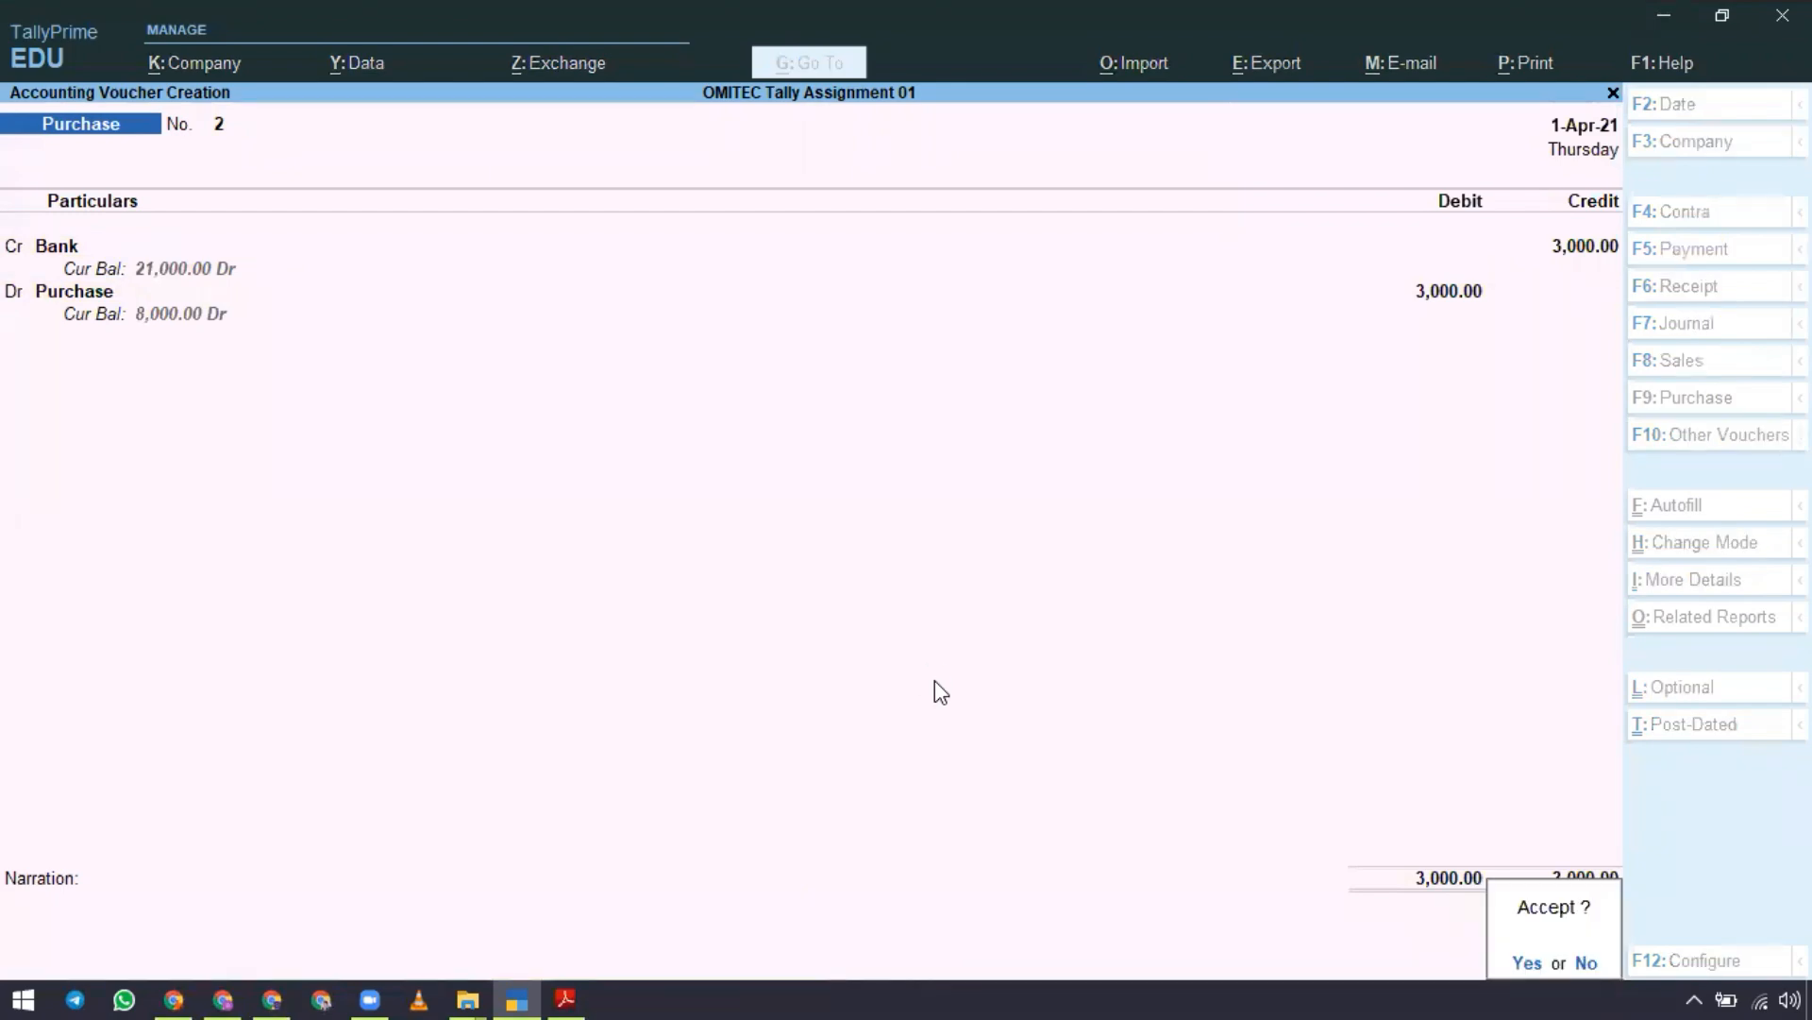
pyautogui.press('Return')
# Check the fifth solution entry on page 4 of the PDF, and open a TallyPrime Sales voucher in As Voucher mode dated 1-Apr-21.
pyautogui.hotkey('alt', 'Tab')
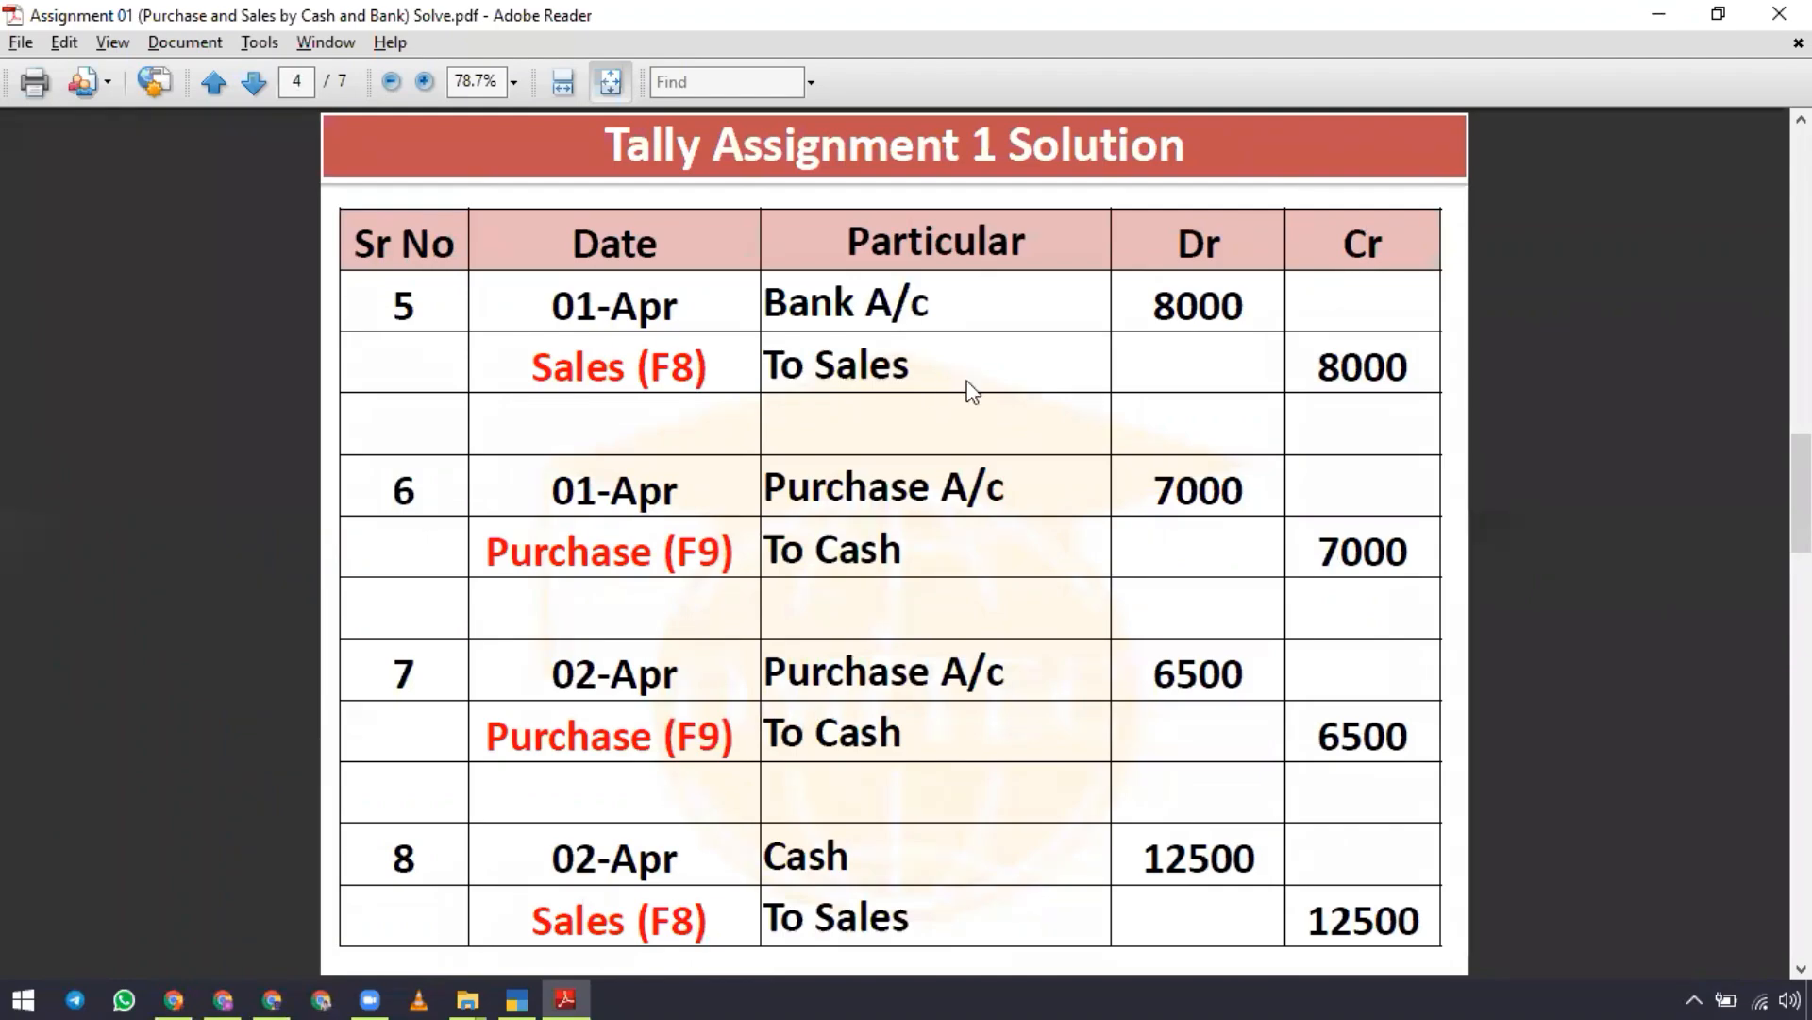
pyautogui.hotkey('alt', 'Tab')
pyautogui.press('F8')
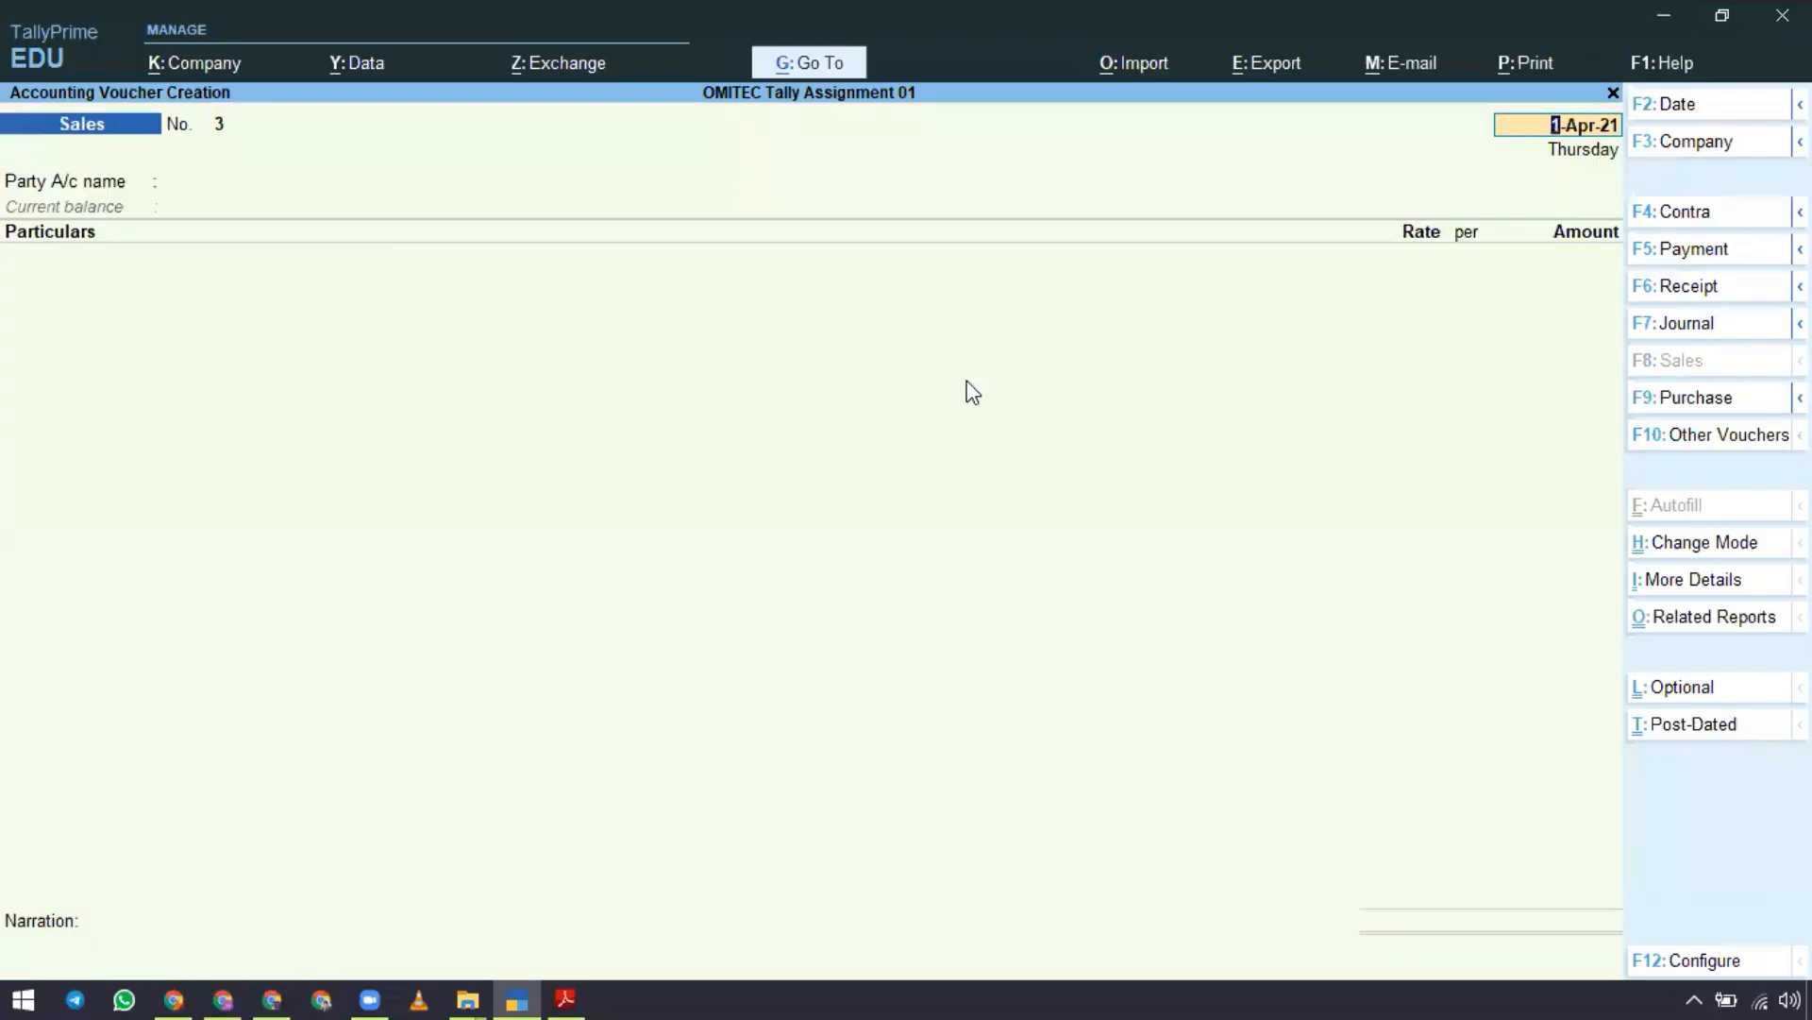
pyautogui.hotkey('ctrl', 'h')
pyautogui.press('Down')
pyautogui.press('Return')
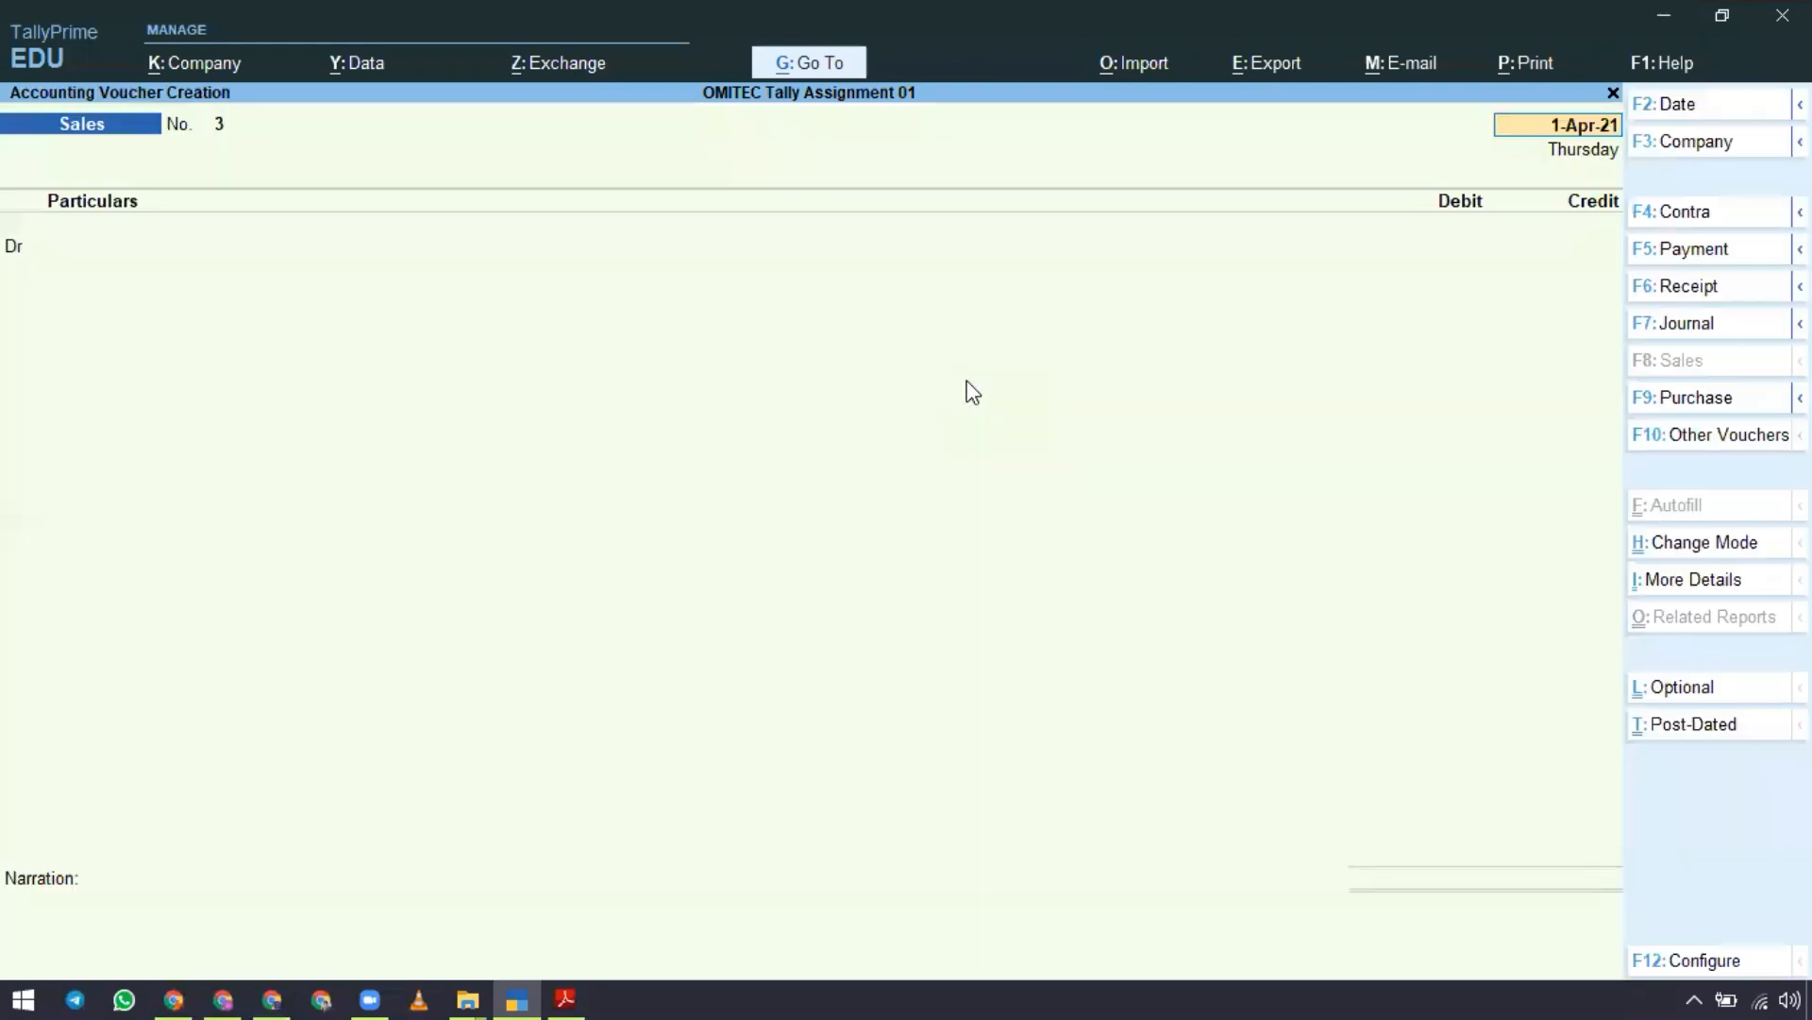
pyautogui.press('Return')
pyautogui.hotkey('alt', 'Tab')
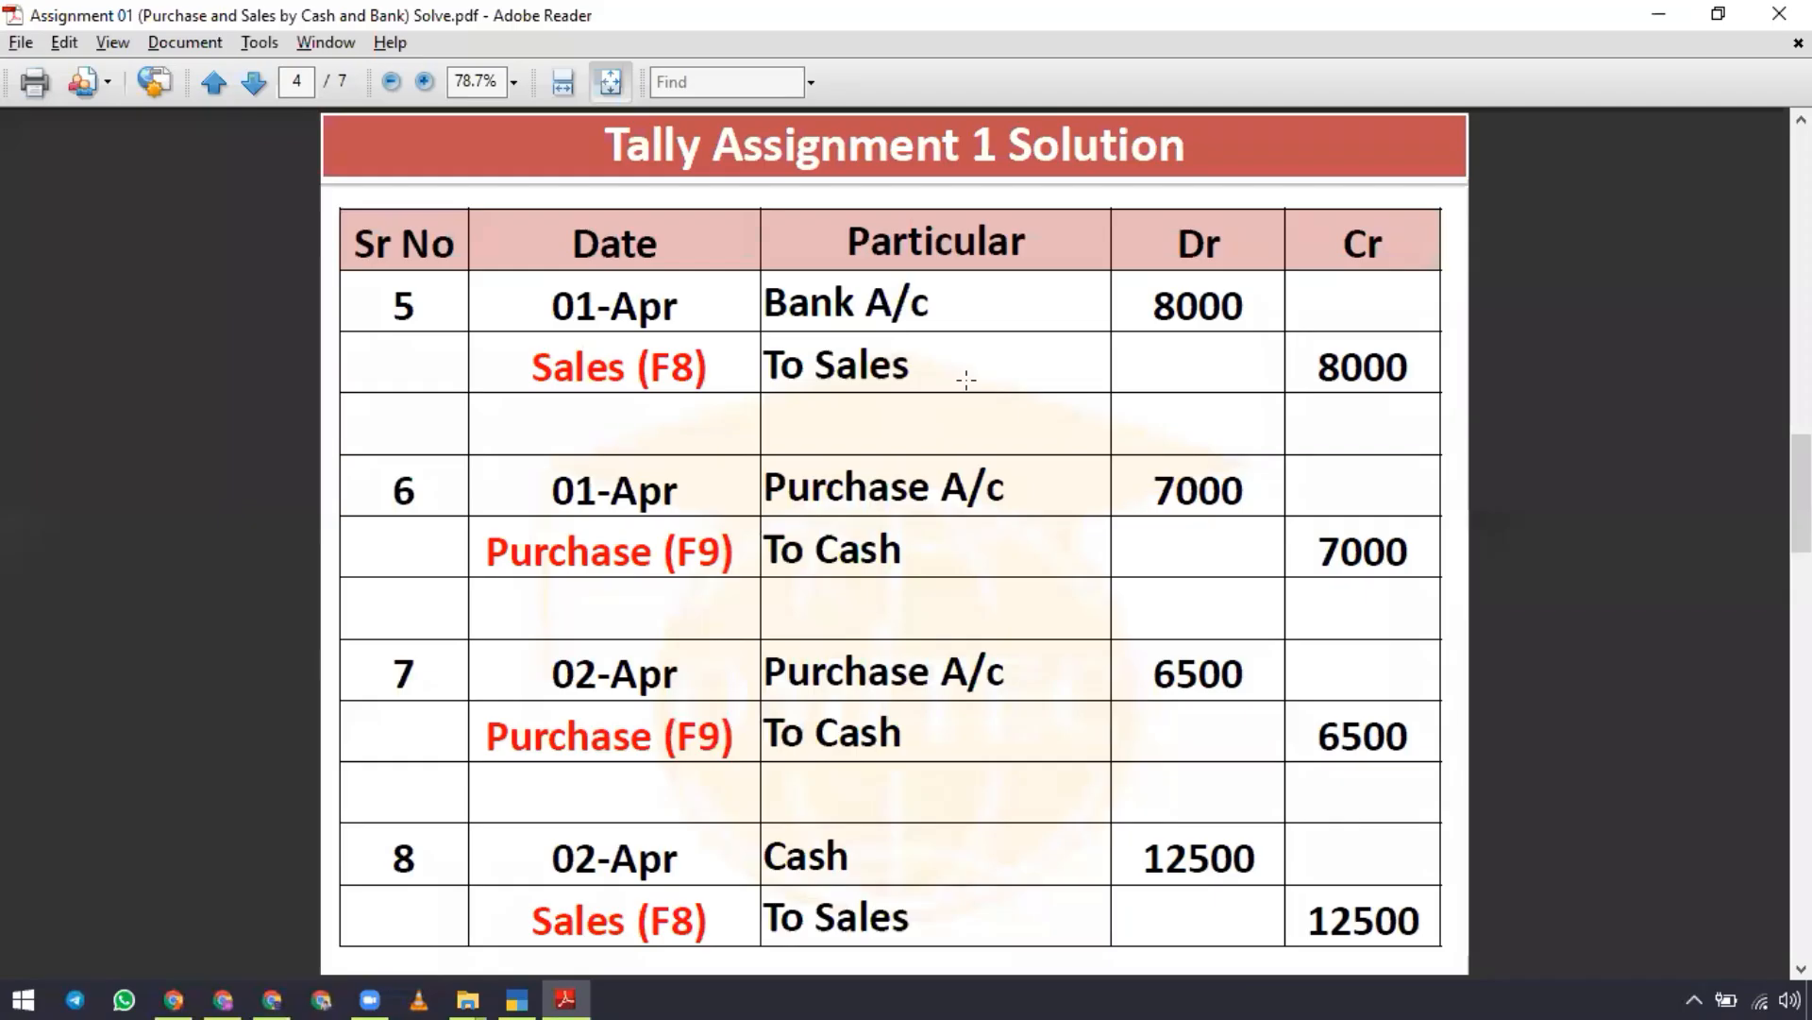
# Switch to TallyPrime, debit Bank with 8000 in the Sales voucher, and accept the Cheque/DD bank allocation dated 1-Apr-21 without an instrument number.
pyautogui.hotkey('alt', 'Tab')
pyautogui.press('Return')
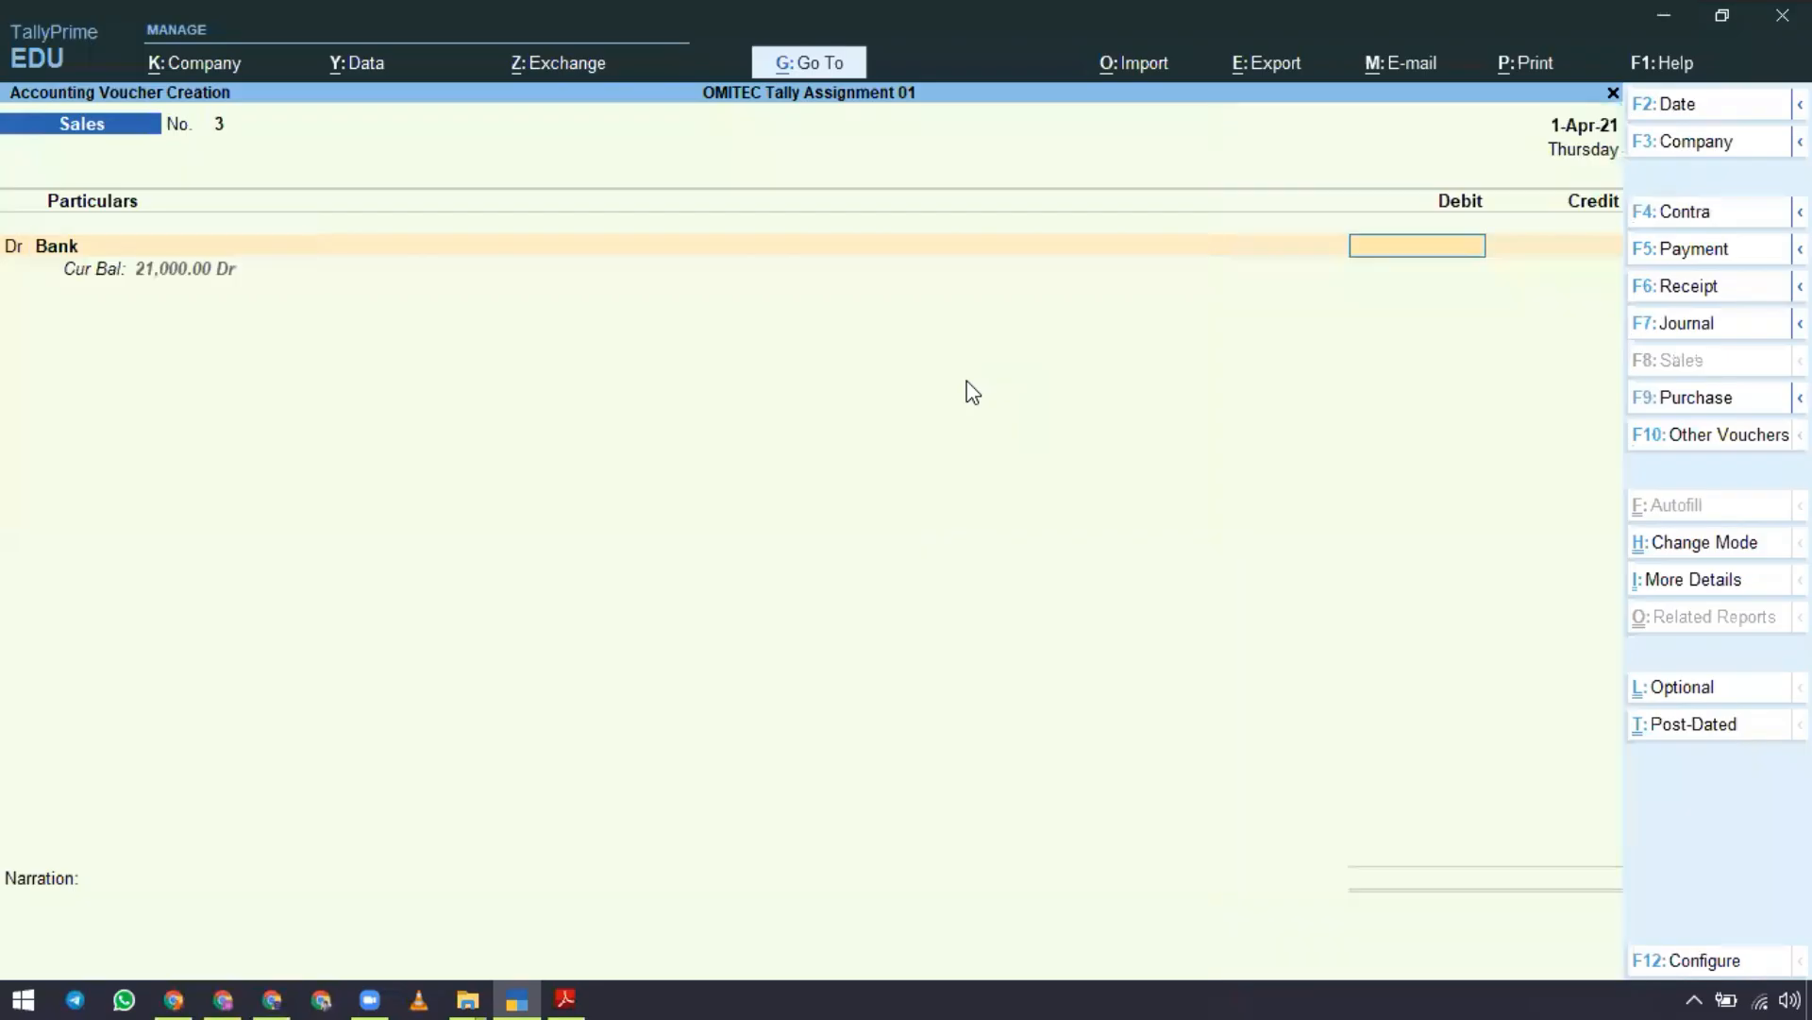
pyautogui.write('8000')
pyautogui.press('Return')
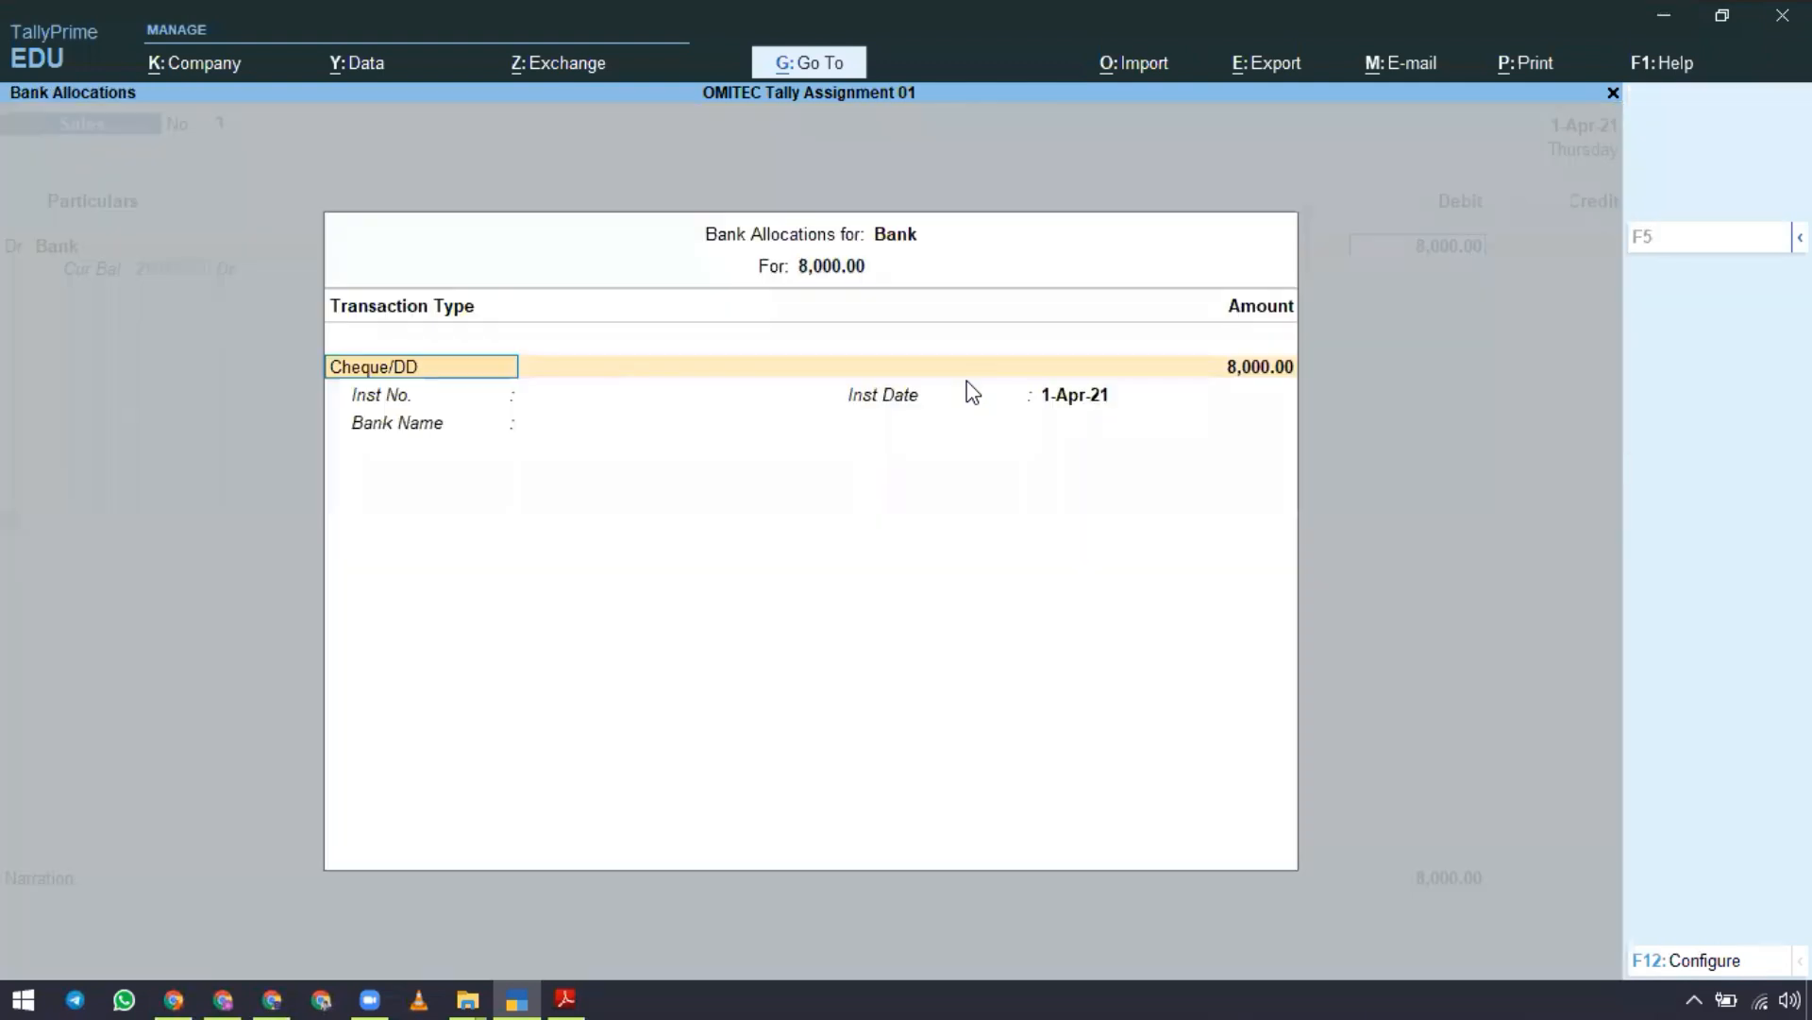
pyautogui.press('Return')
pyautogui.press('Return')
pyautogui.press('Return')
pyautogui.press('Return')
# Credit Sales with 8000 and save the Sales voucher without a narration.
pyautogui.press('Return')
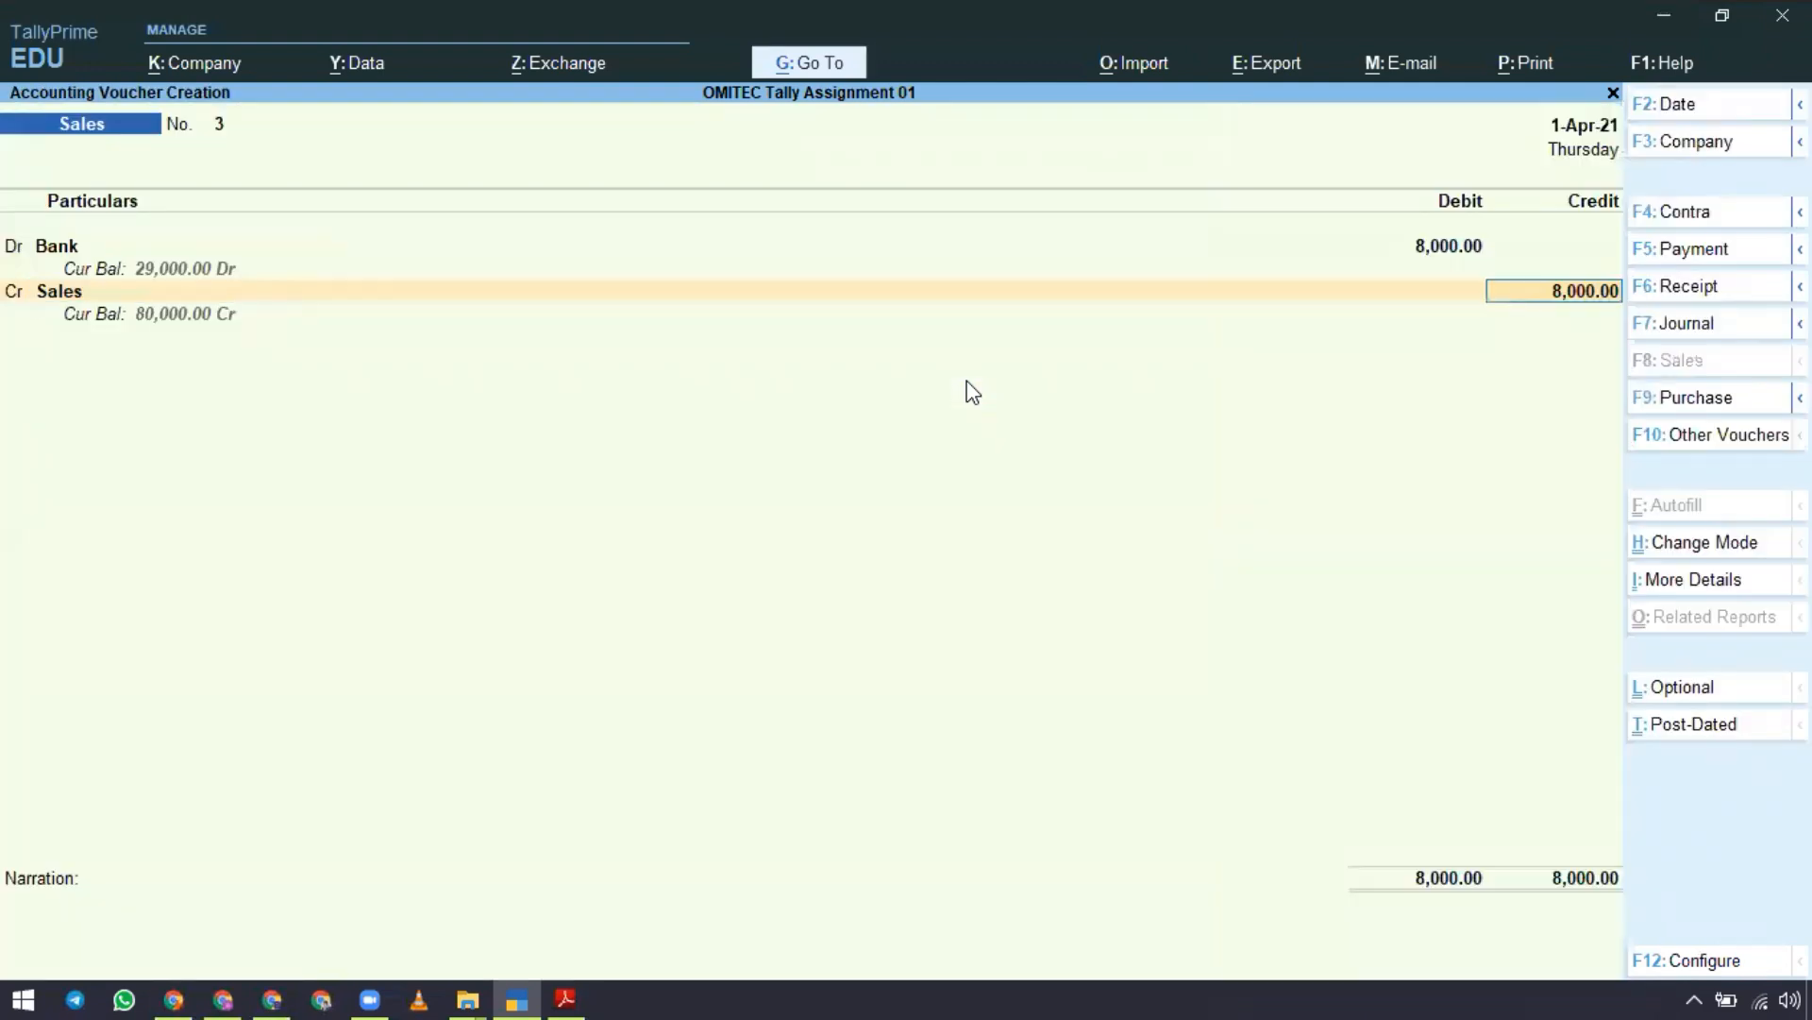
pyautogui.press('Return')
pyautogui.press('Return')
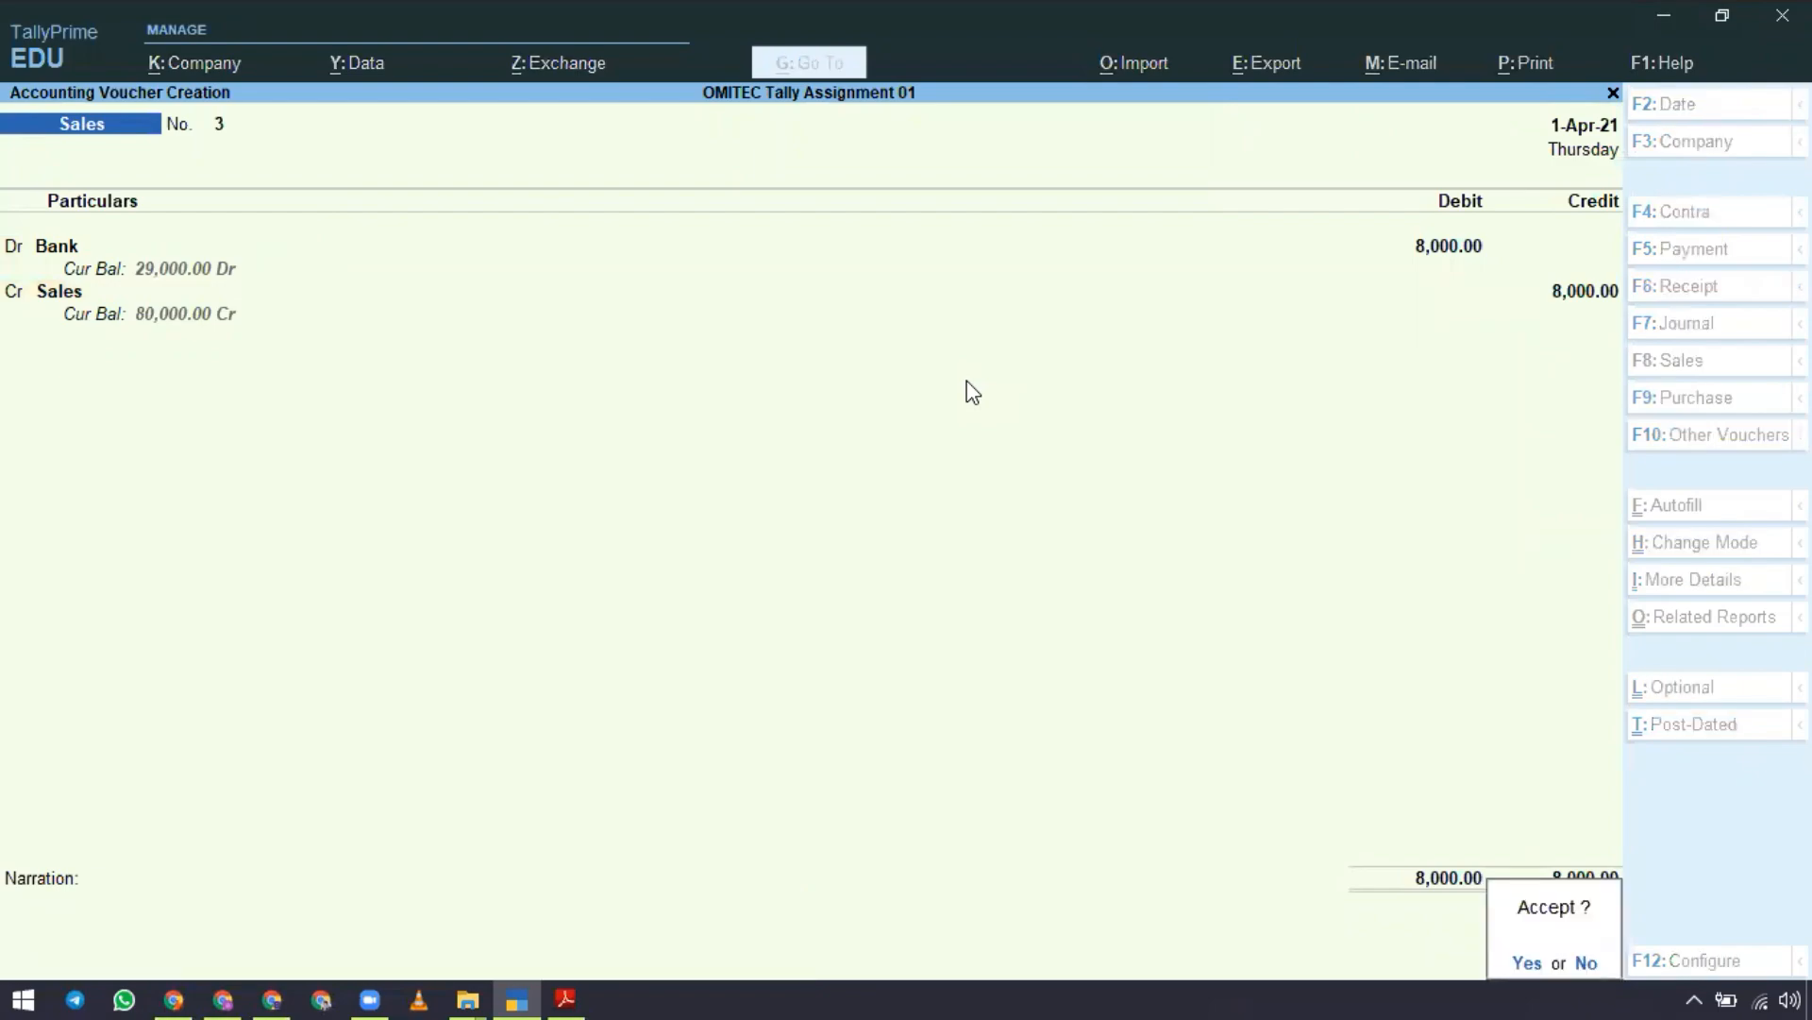
pyautogui.press('Return')
# Check the sixth solution entry in the PDF, and open a TallyPrime Purchase voucher in As Voucher mode, keeping the date 1-Apr-21.
pyautogui.hotkey('alt', 'Tab')
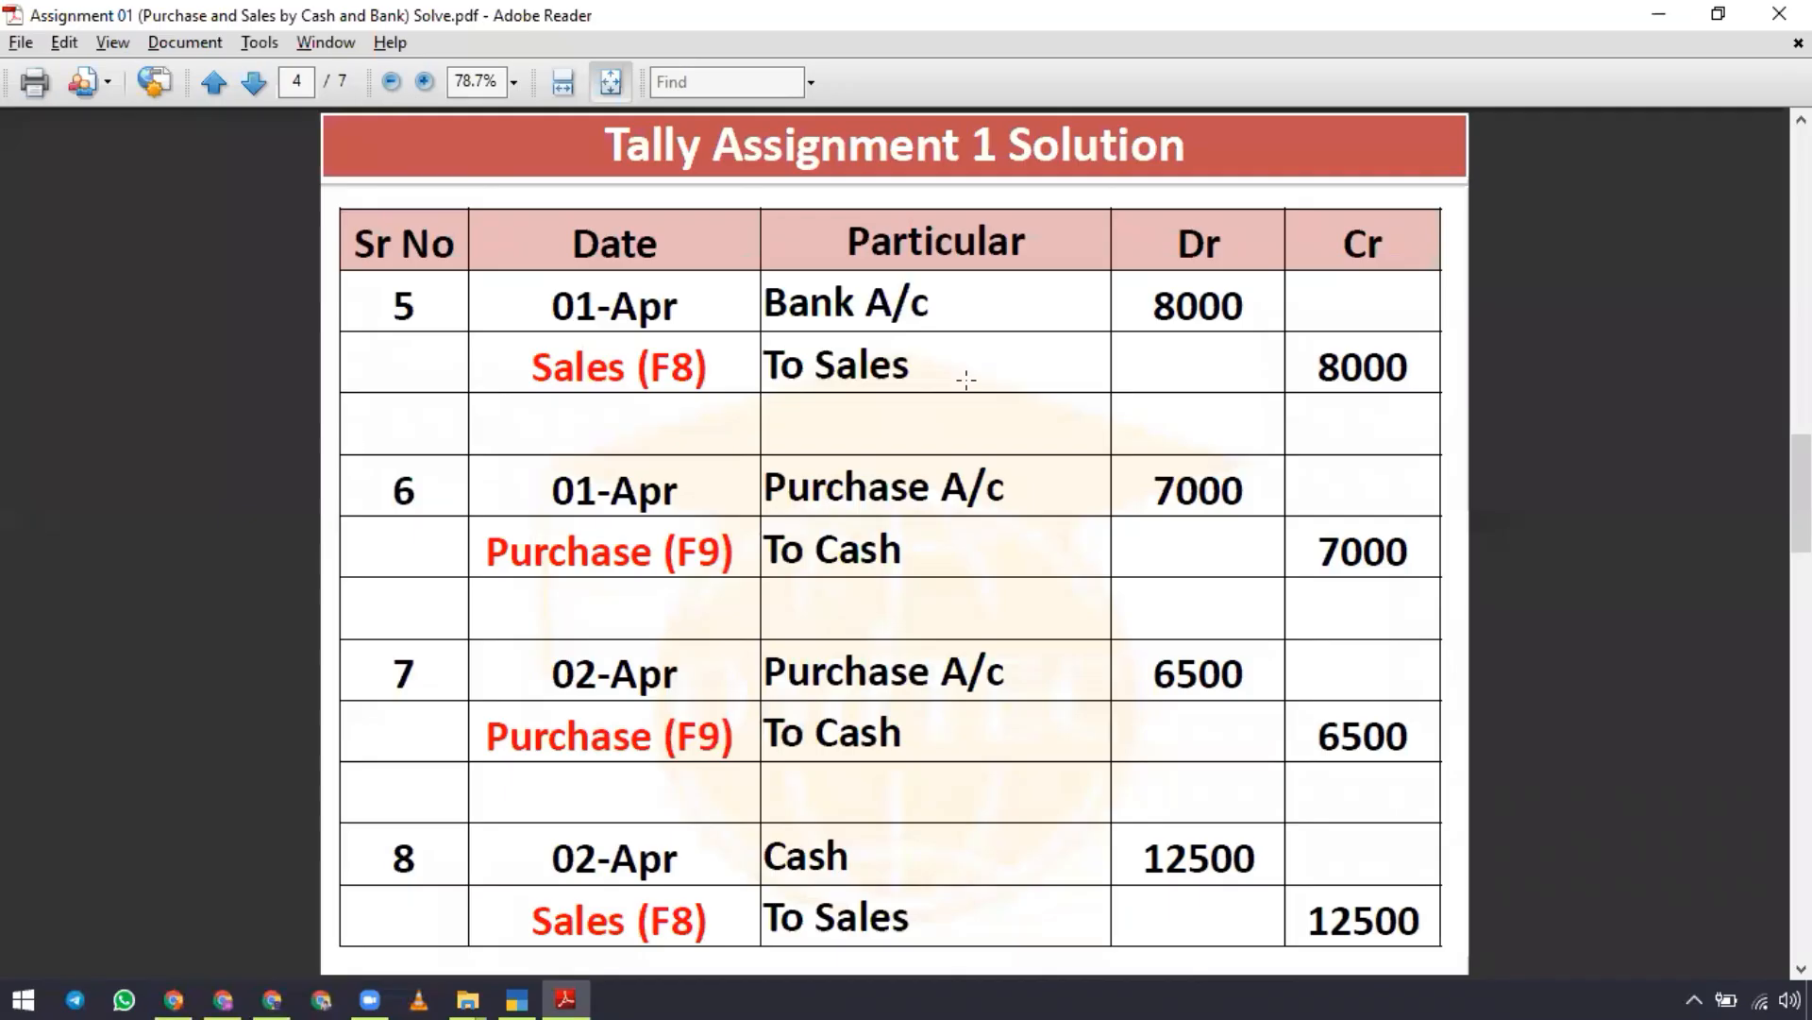
pyautogui.hotkey('alt', 'Tab')
pyautogui.press('F9')
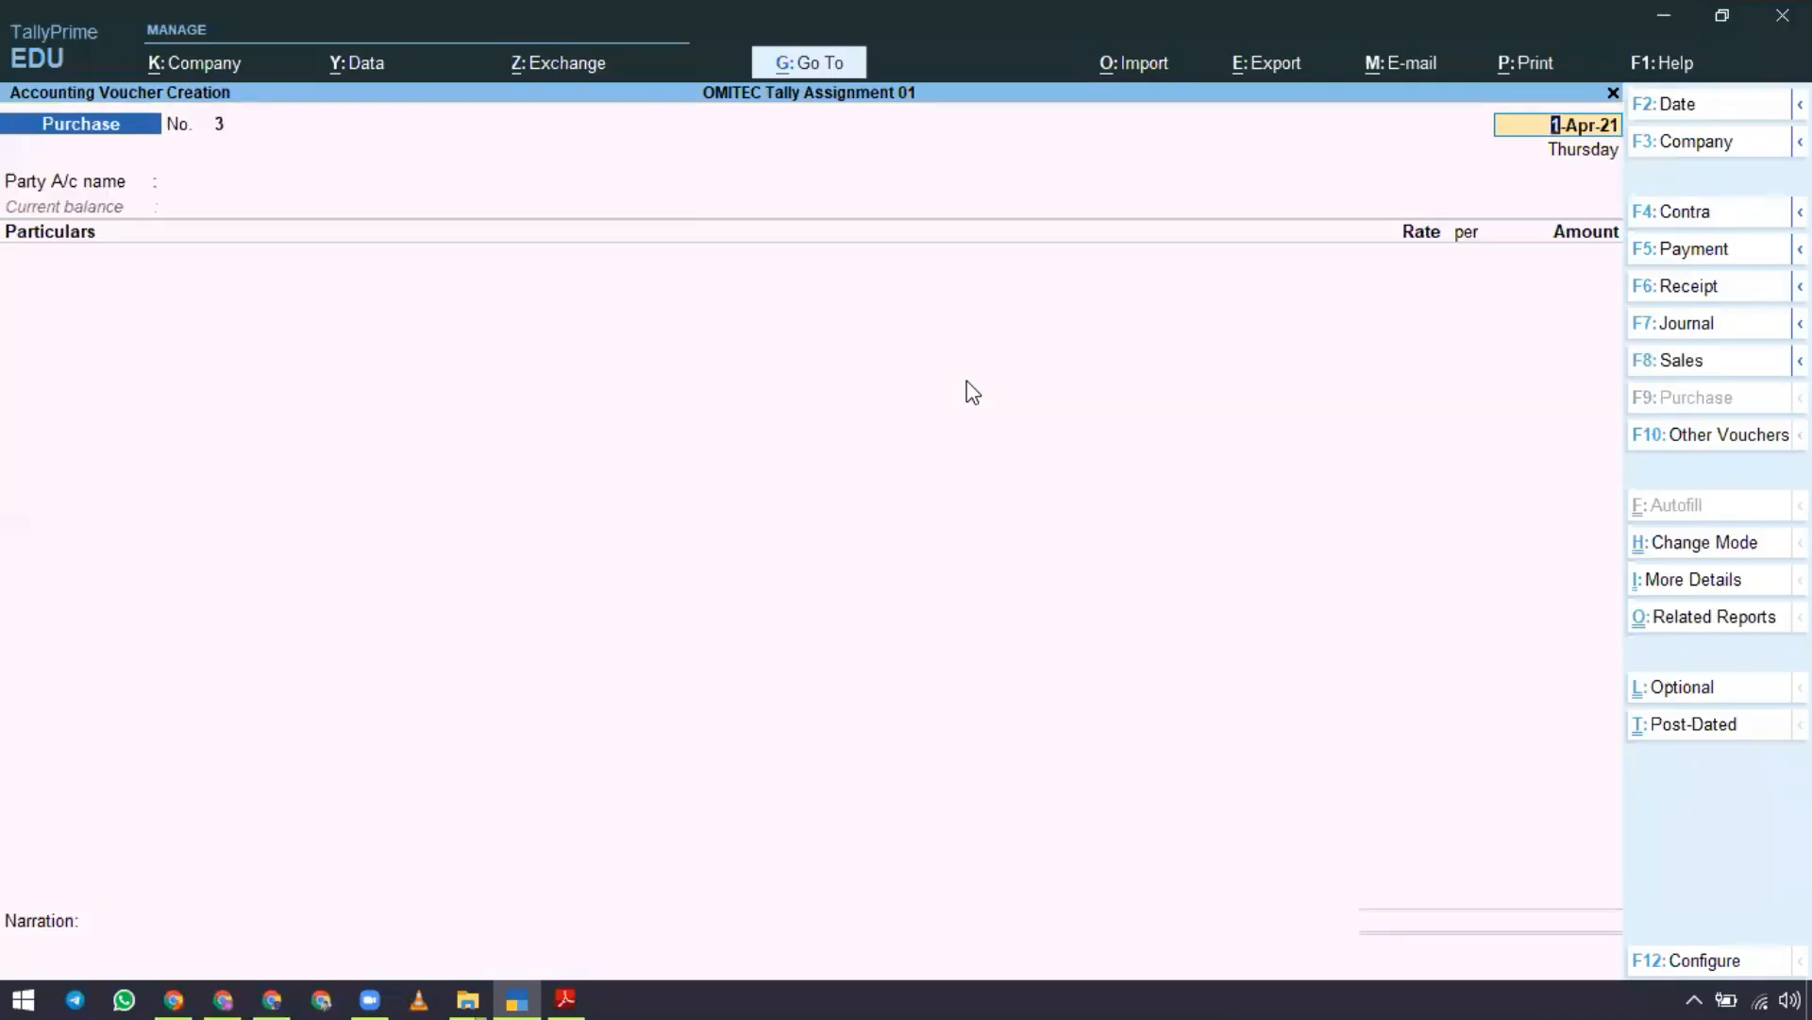
pyautogui.hotkey('ctrl', 'h')
pyautogui.press('Down')
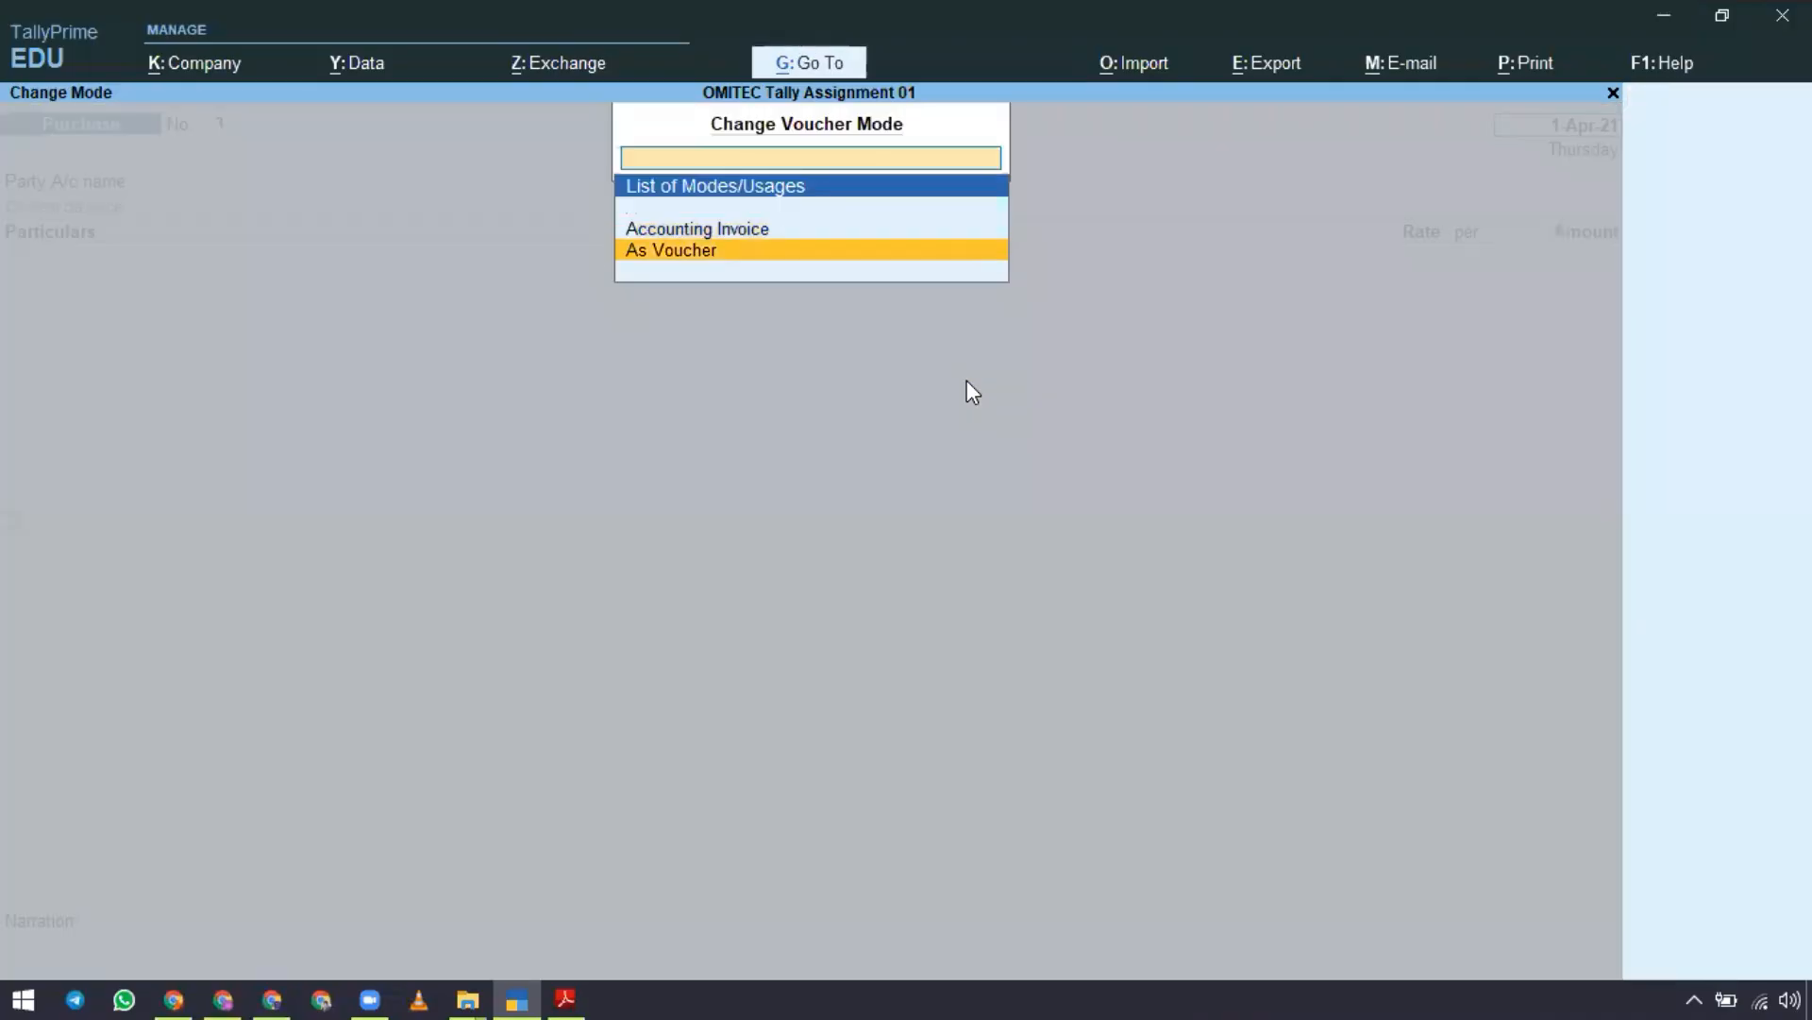
pyautogui.press('Return')
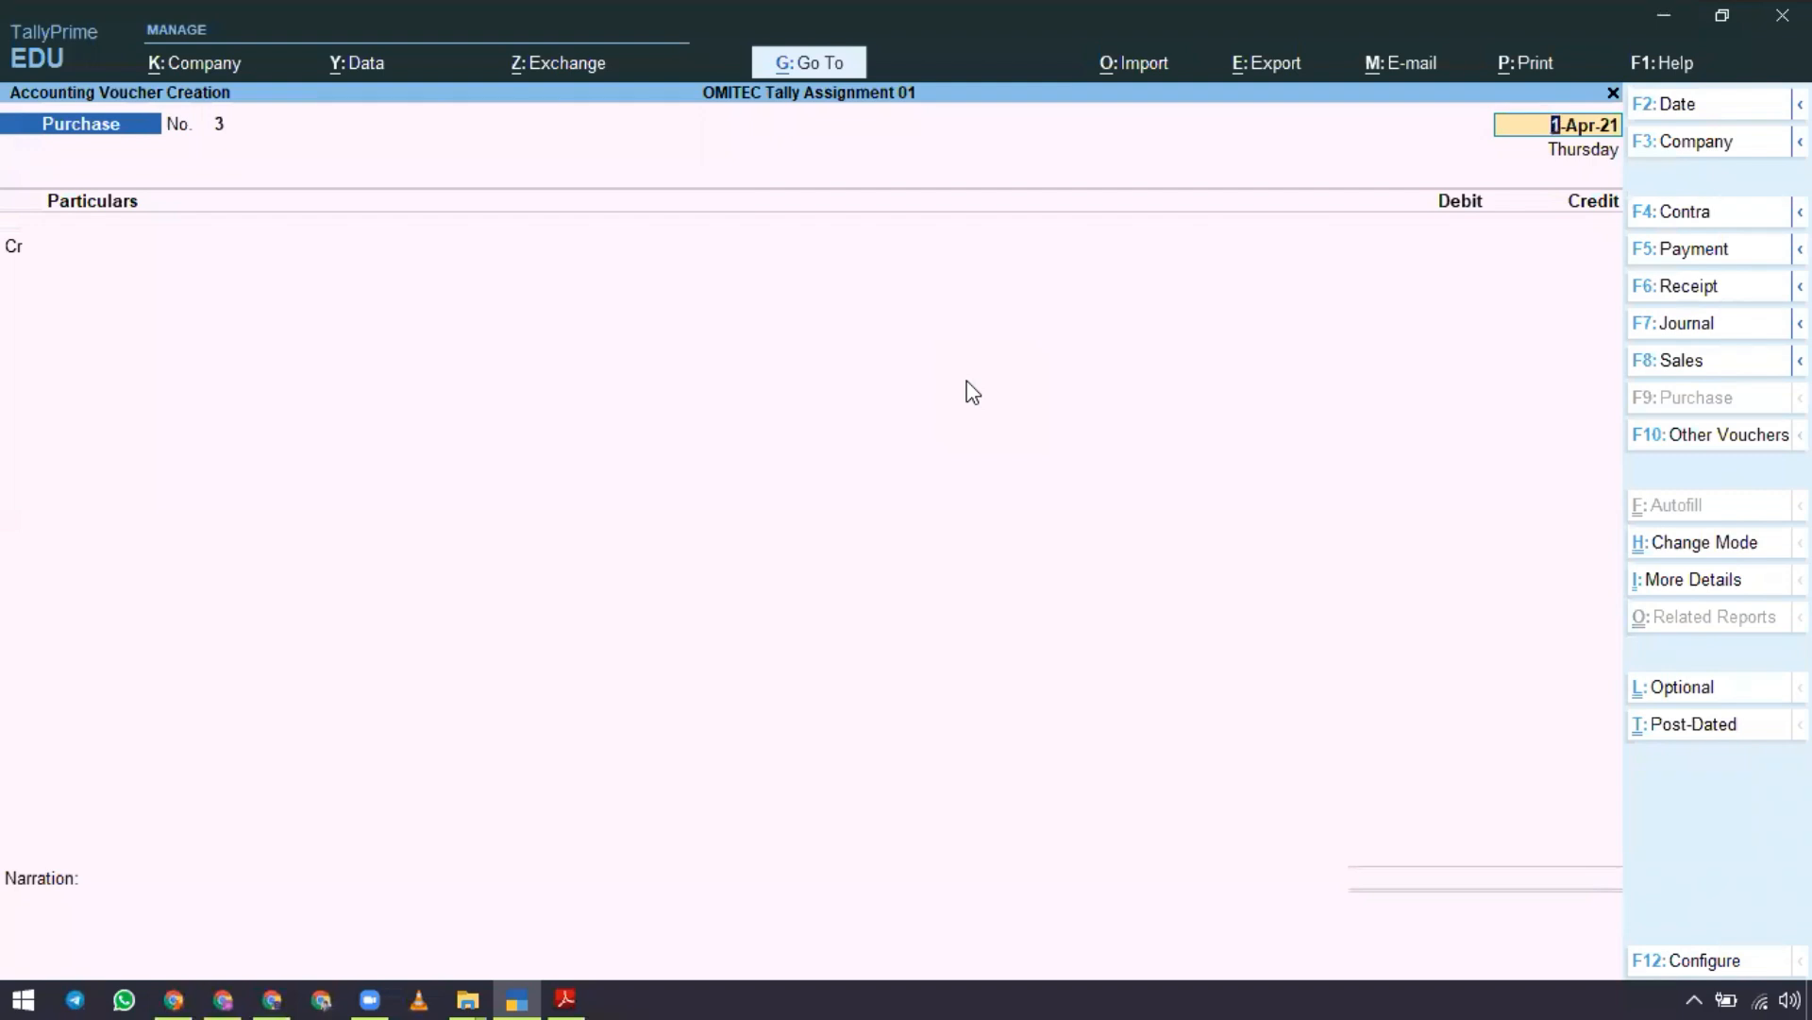
pyautogui.press('Return')
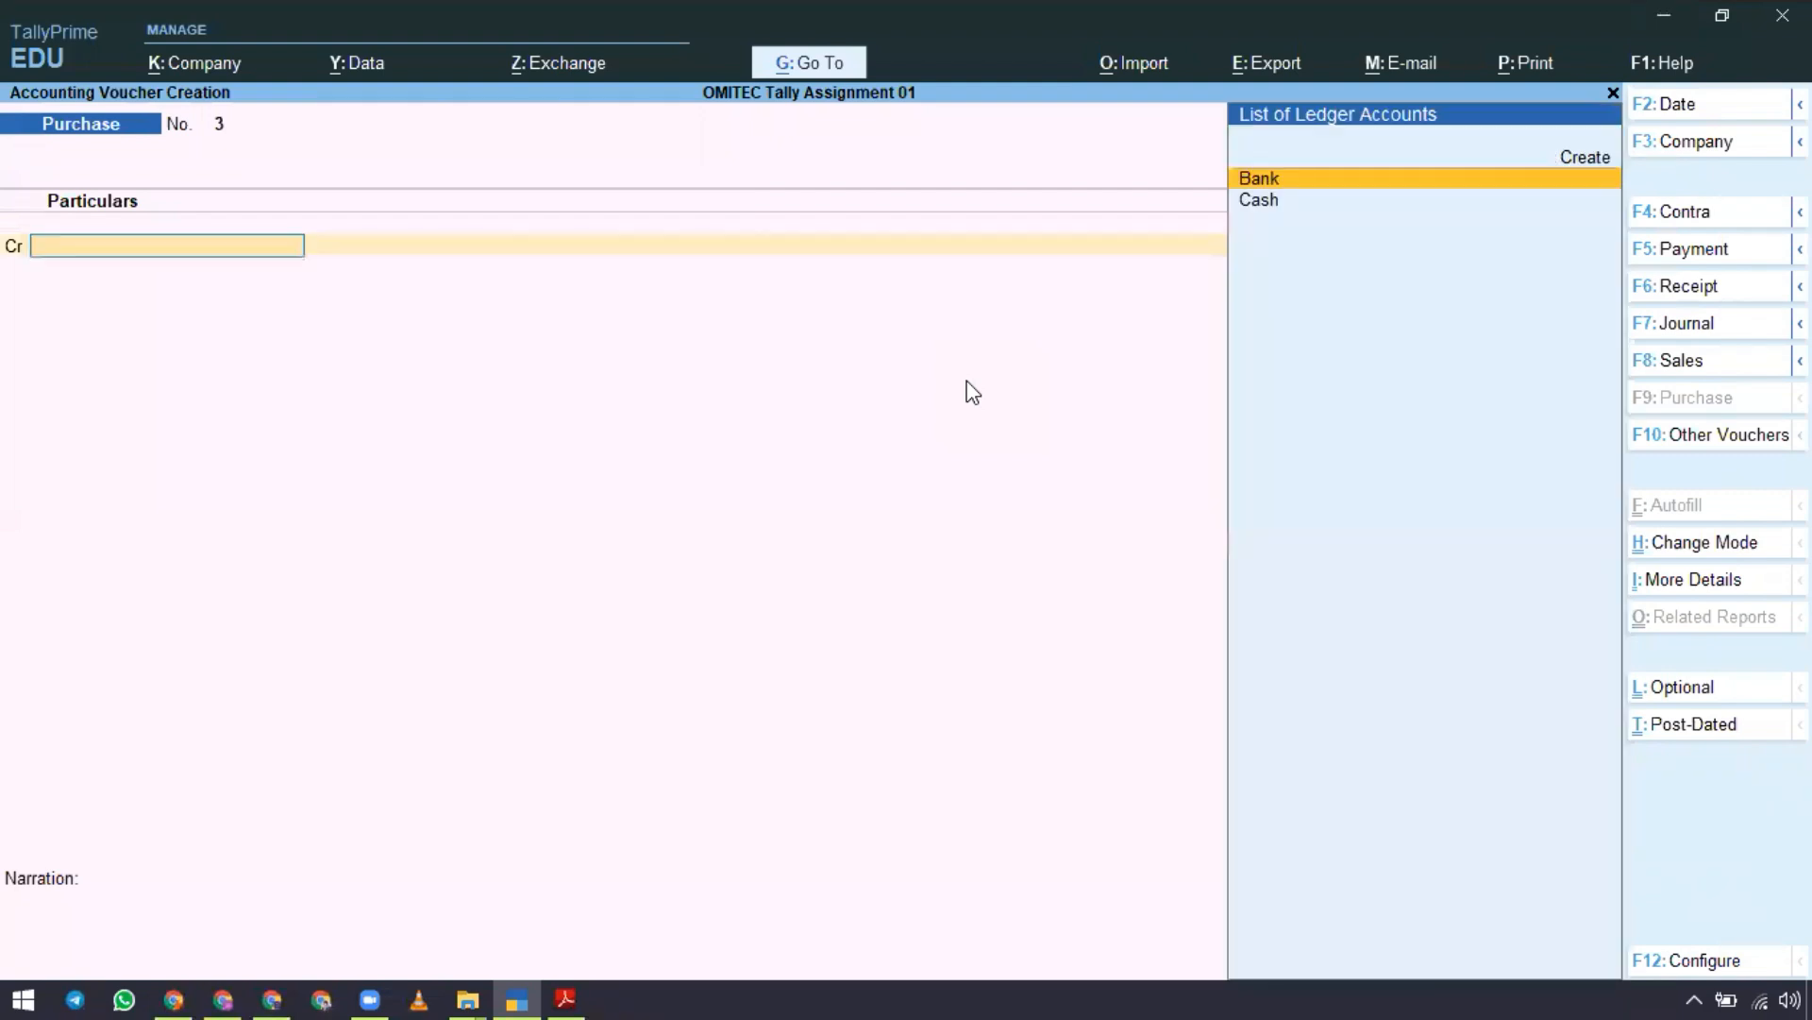
# Recheck the PDF's sixth entry and credit Cash with 7000 in the Purchase voucher.
pyautogui.hotkey('alt', 'Tab')
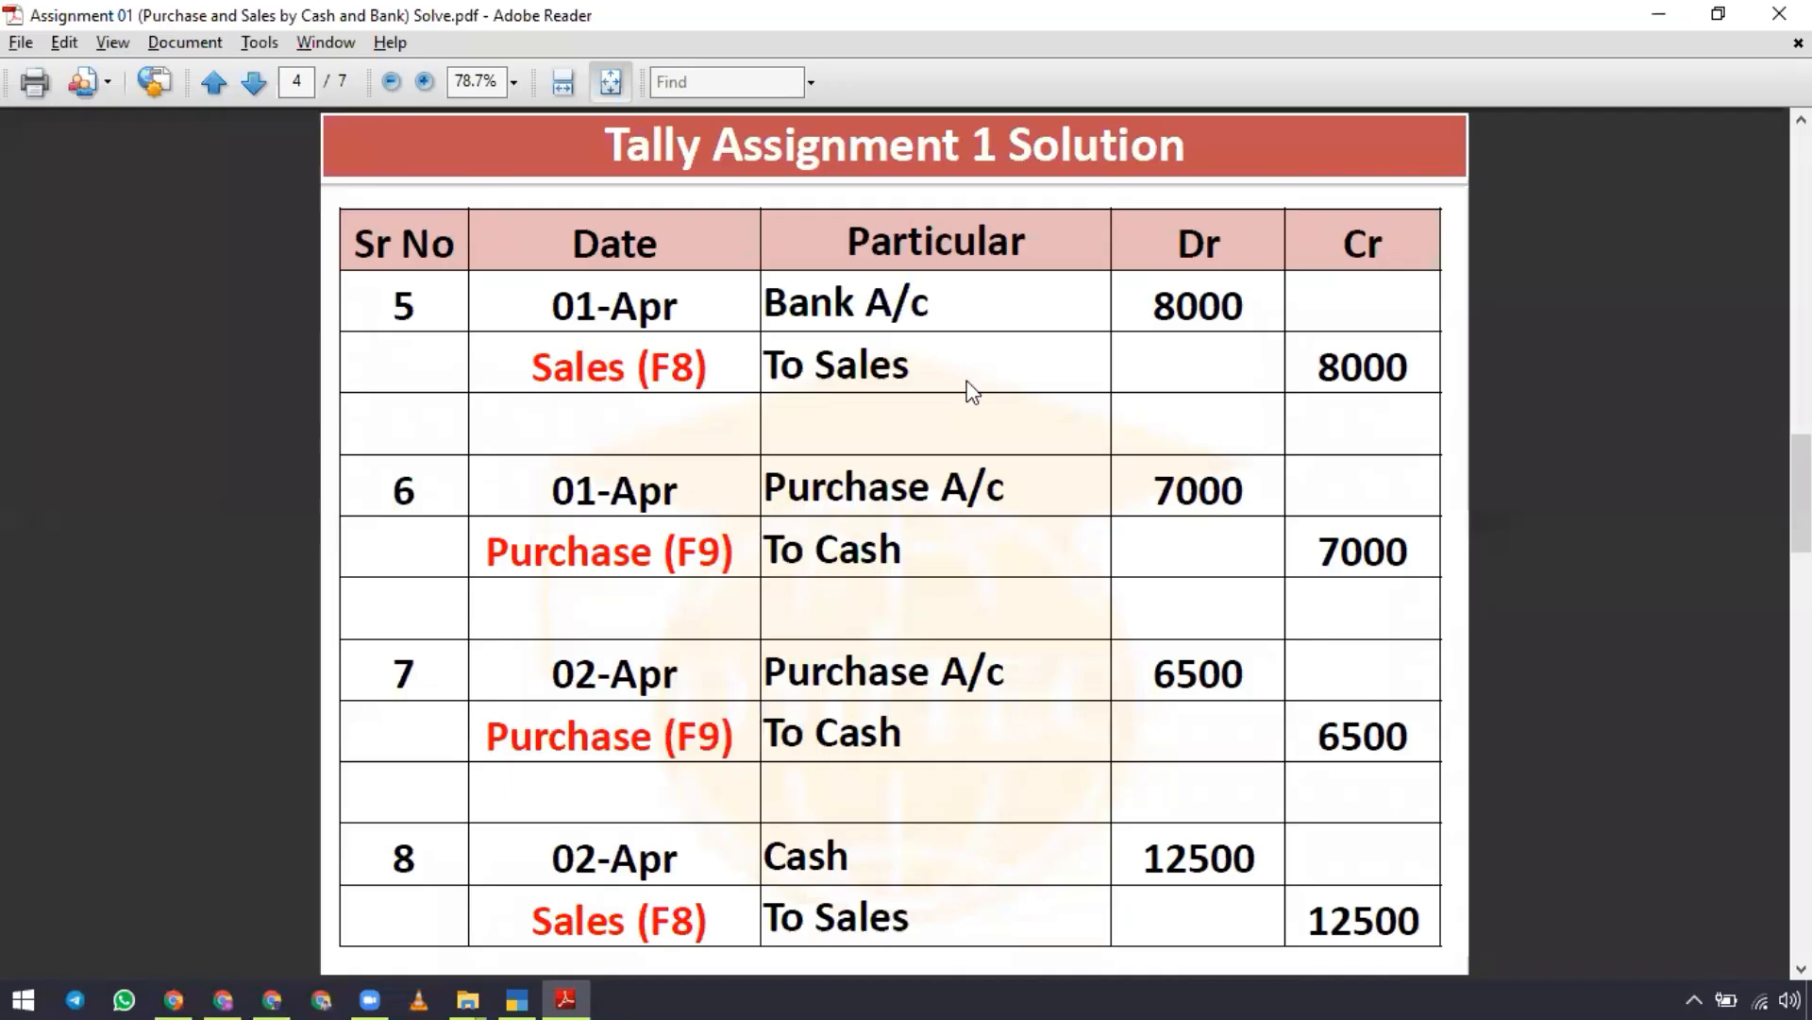
pyautogui.hotkey('alt', 'Tab')
pyautogui.press('Down')
pyautogui.press('Return')
pyautogui.write('7000')
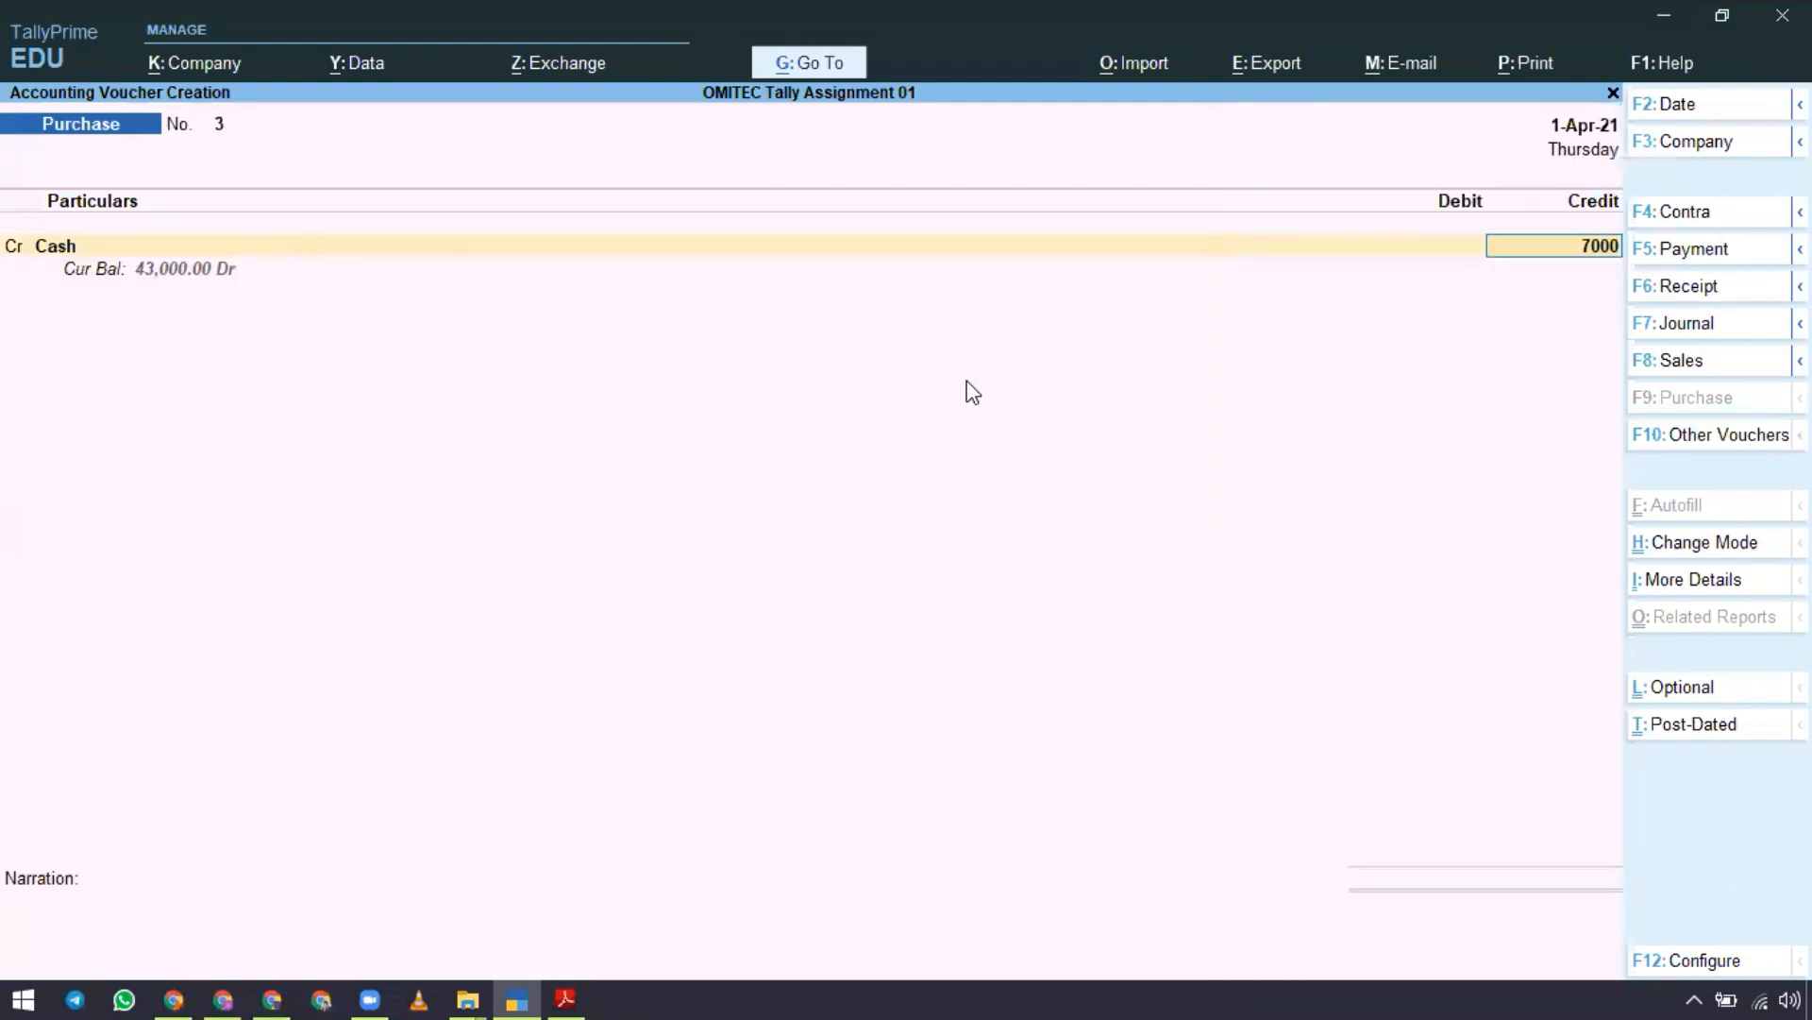
pyautogui.press('Return')
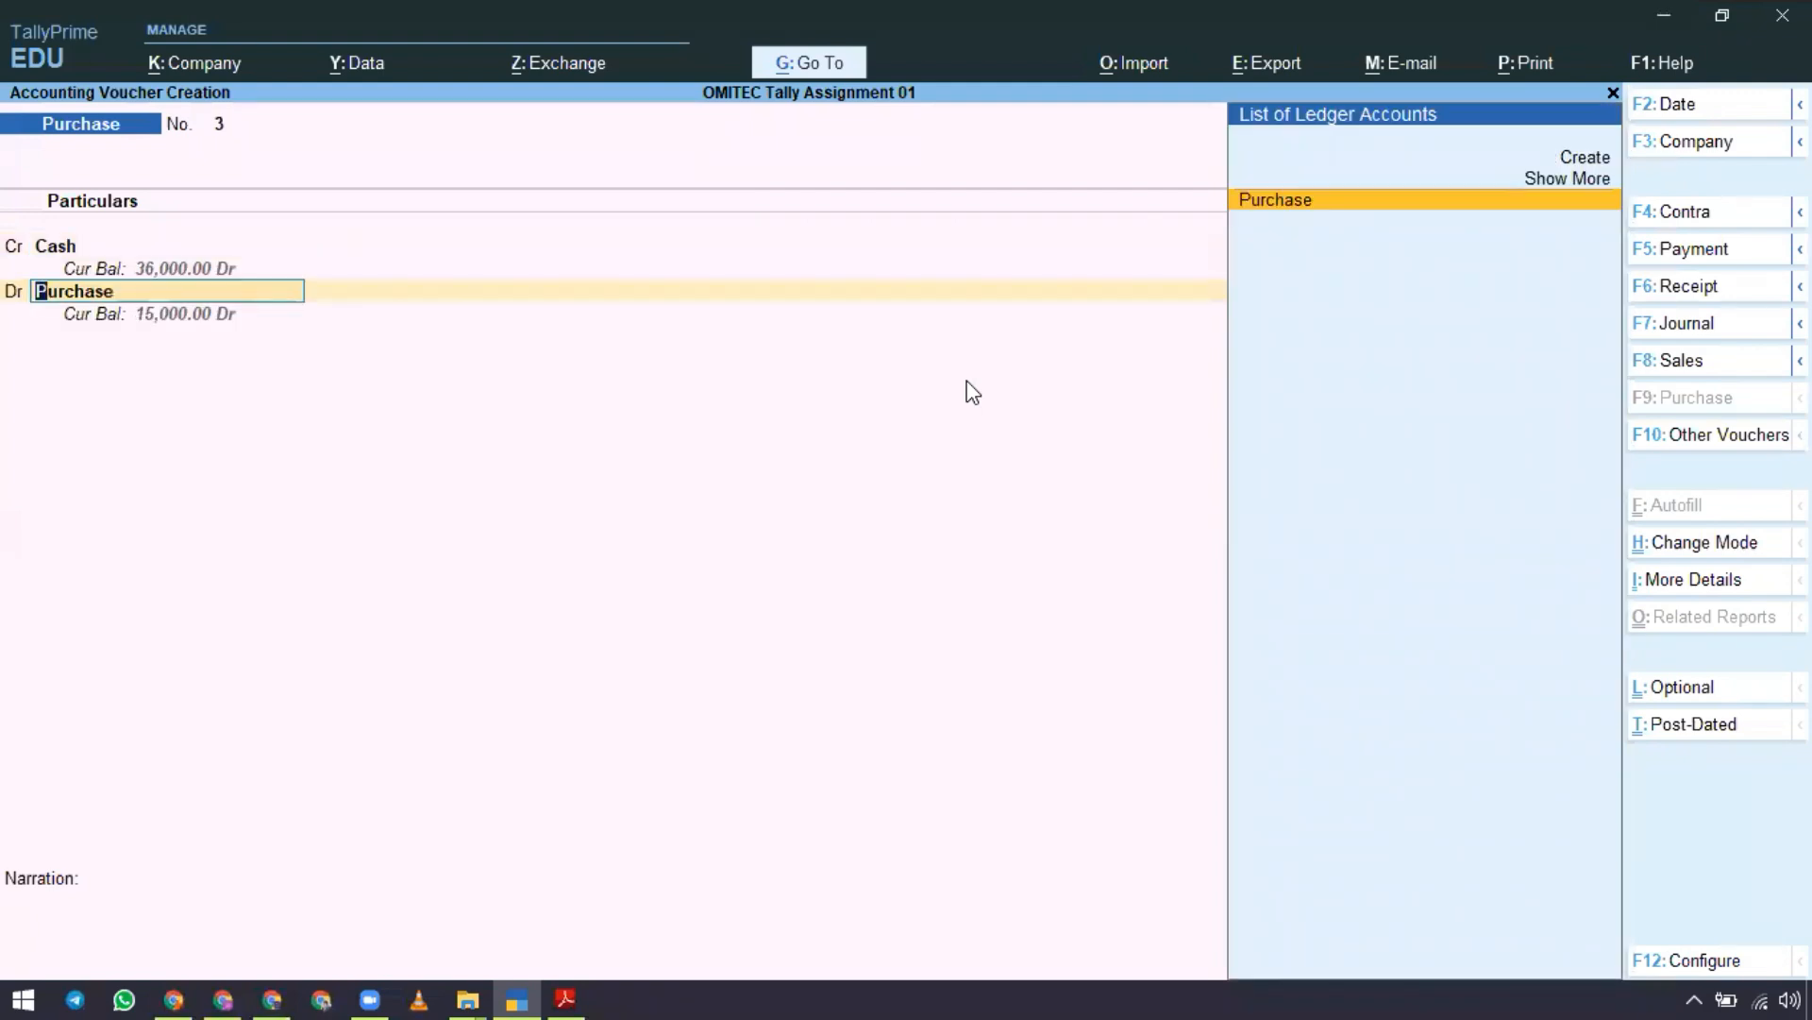
# Debit Purchase with 7000 and save the Purchase voucher, leaving the narration empty.
pyautogui.press('Return')
pyautogui.press('Return')
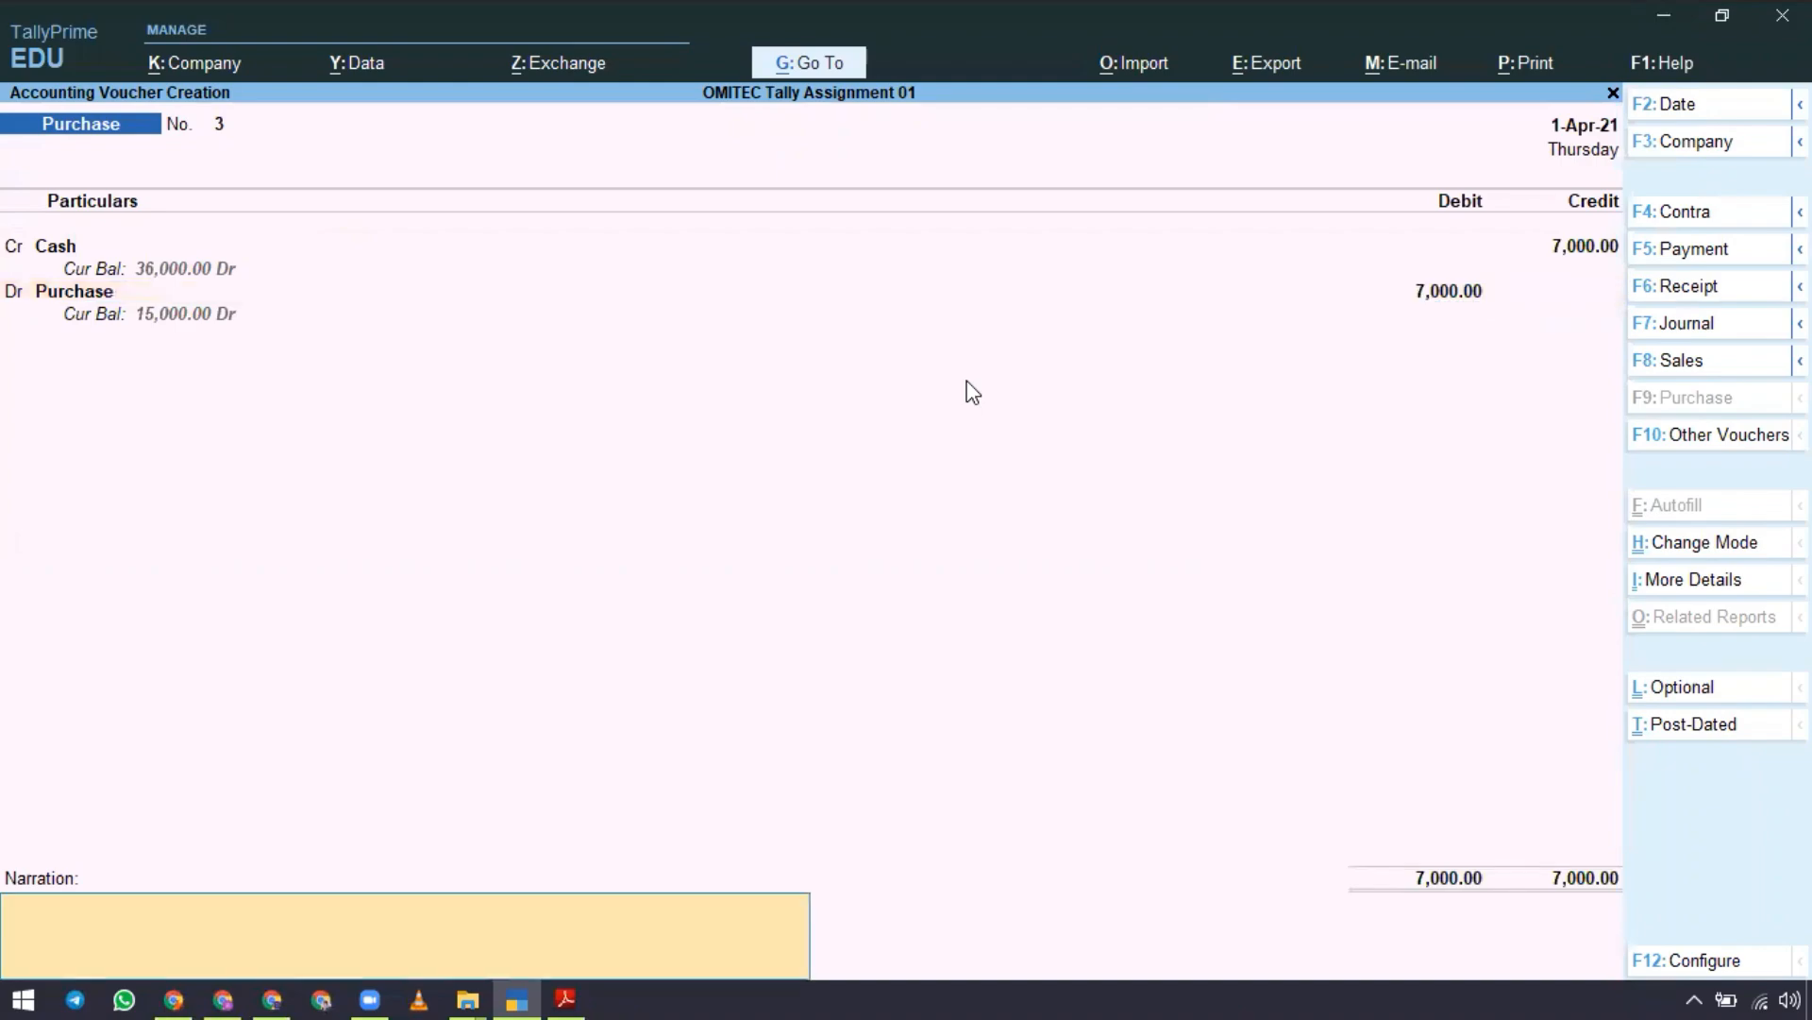
pyautogui.press('Return')
pyautogui.press('Return')
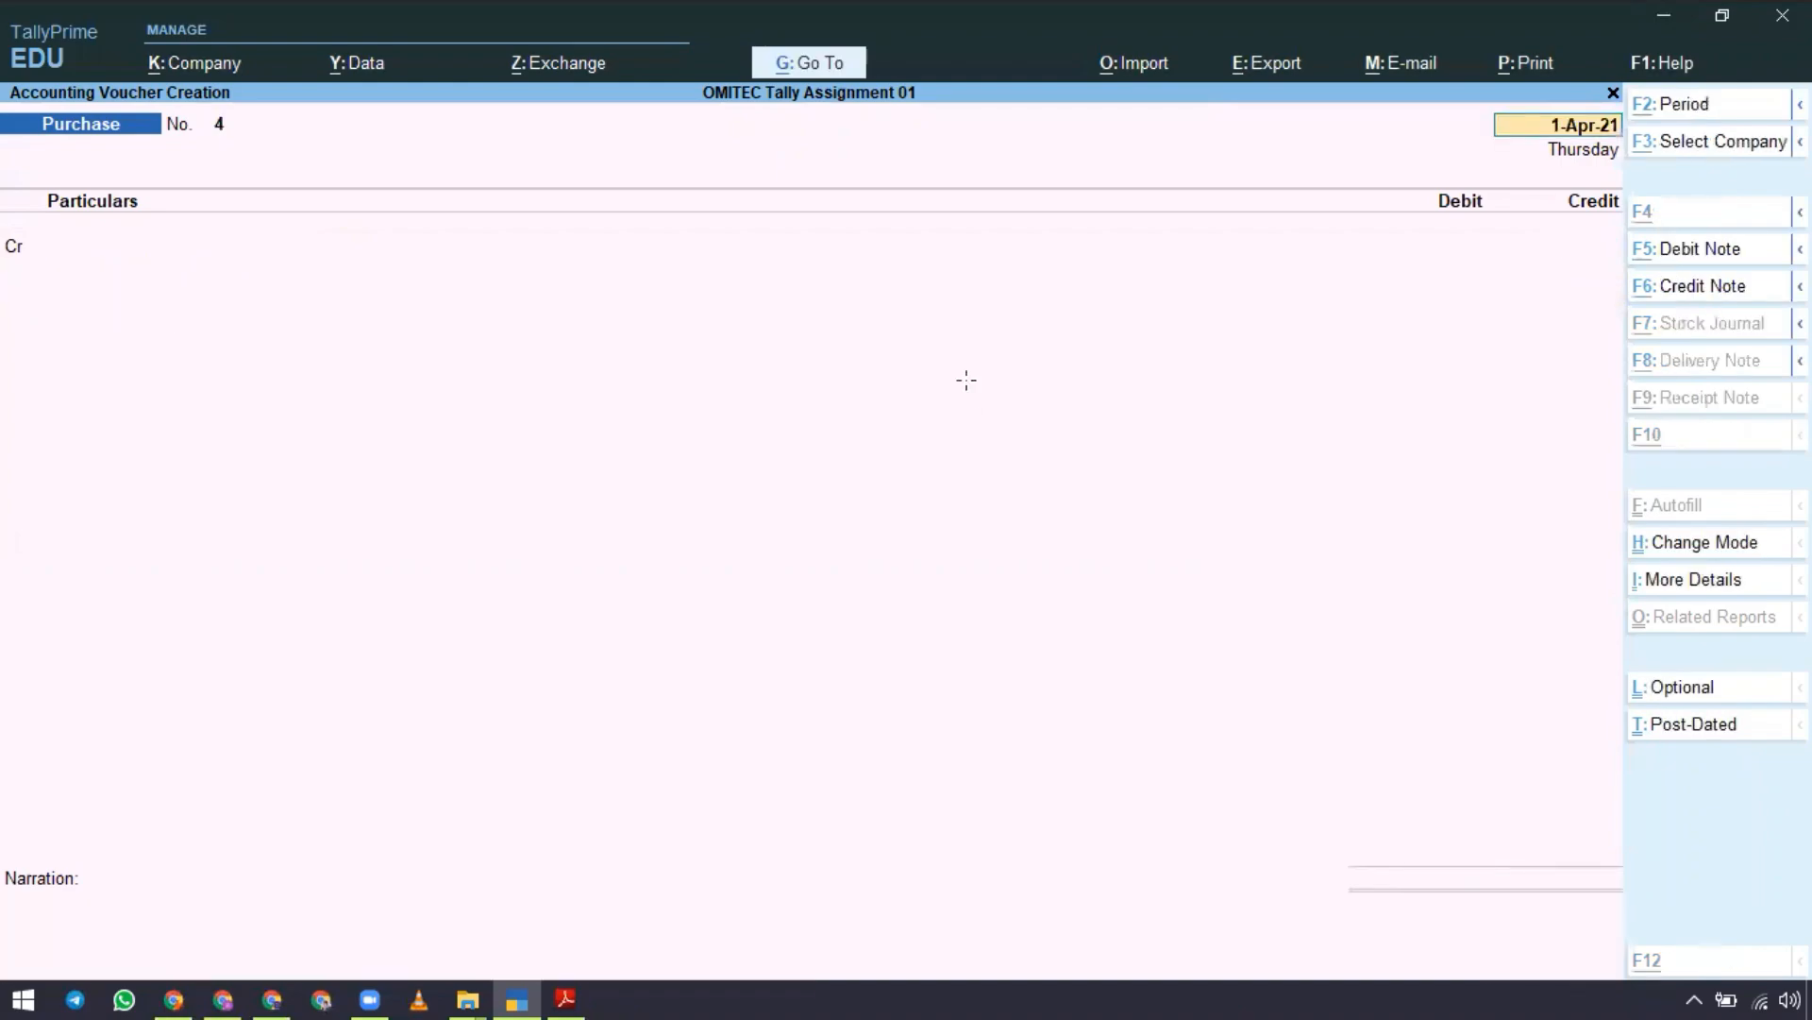
# Check the seventh entry's date in the PDF and set the new TallyPrime Purchase voucher's date to 2-Apr-21.
pyautogui.hotkey('alt', 'Tab')
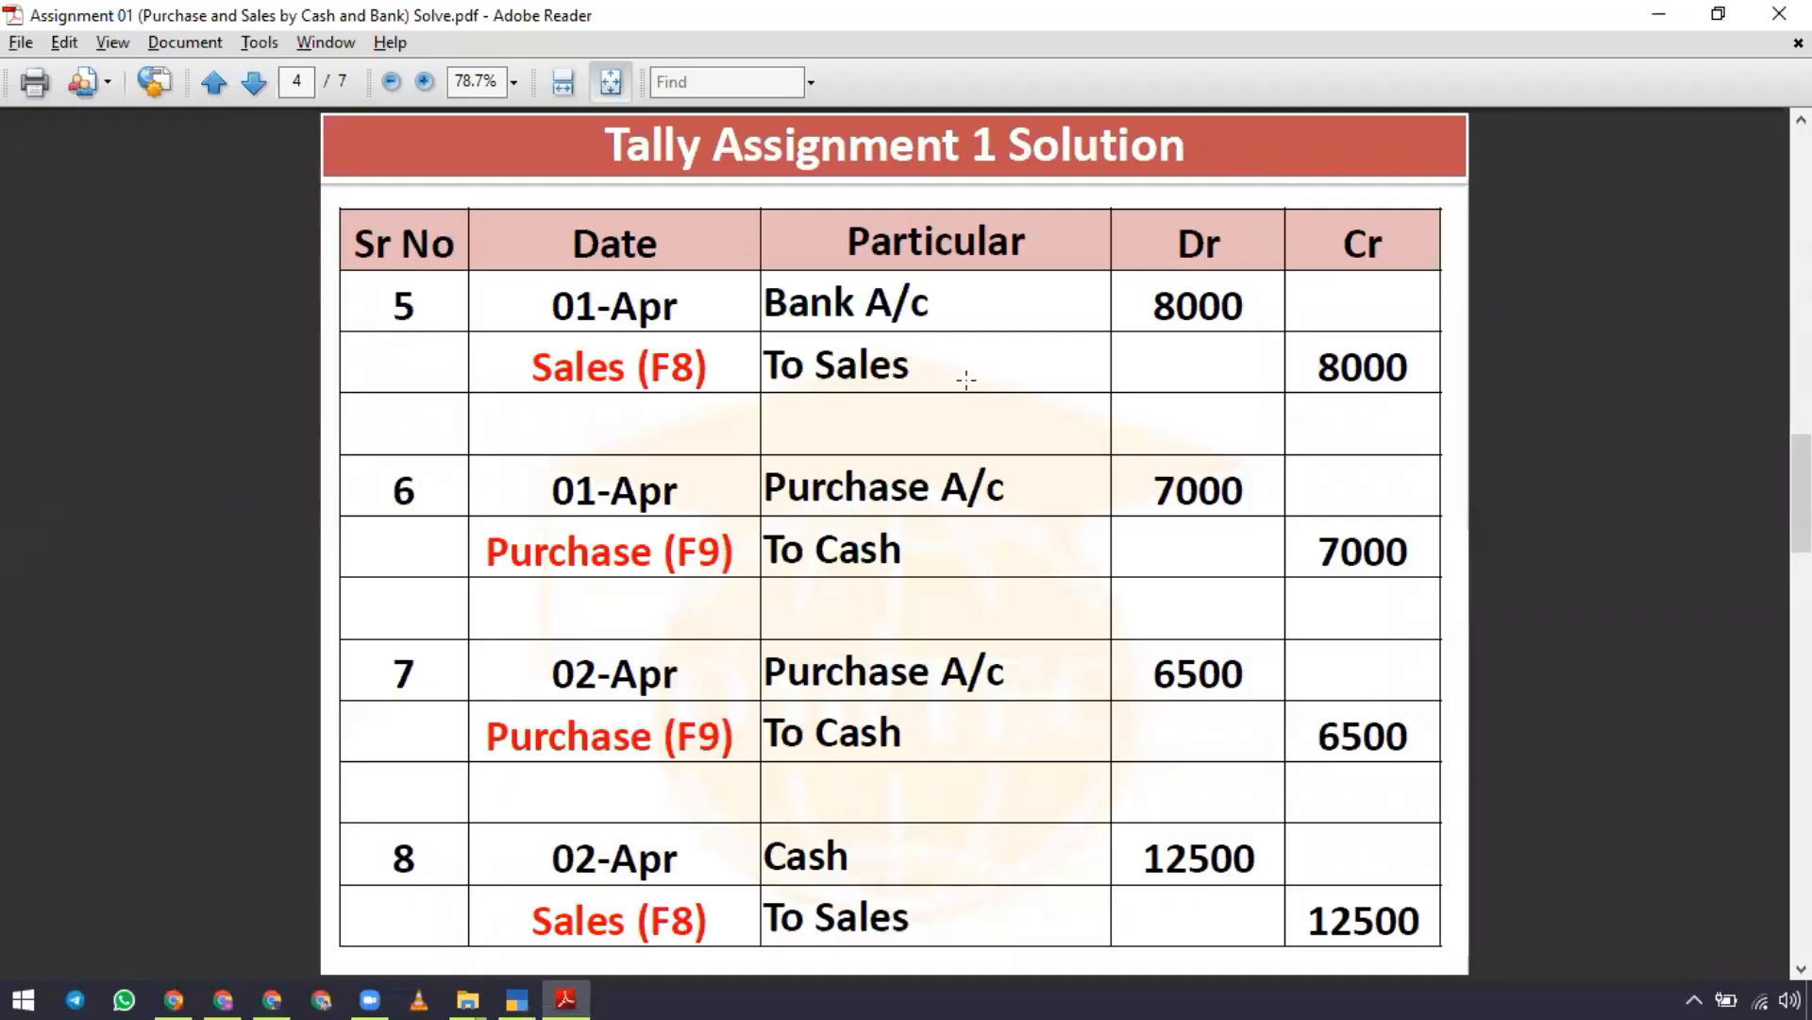
pyautogui.moveTo(555, 675); pyautogui.dragTo(675, 681)
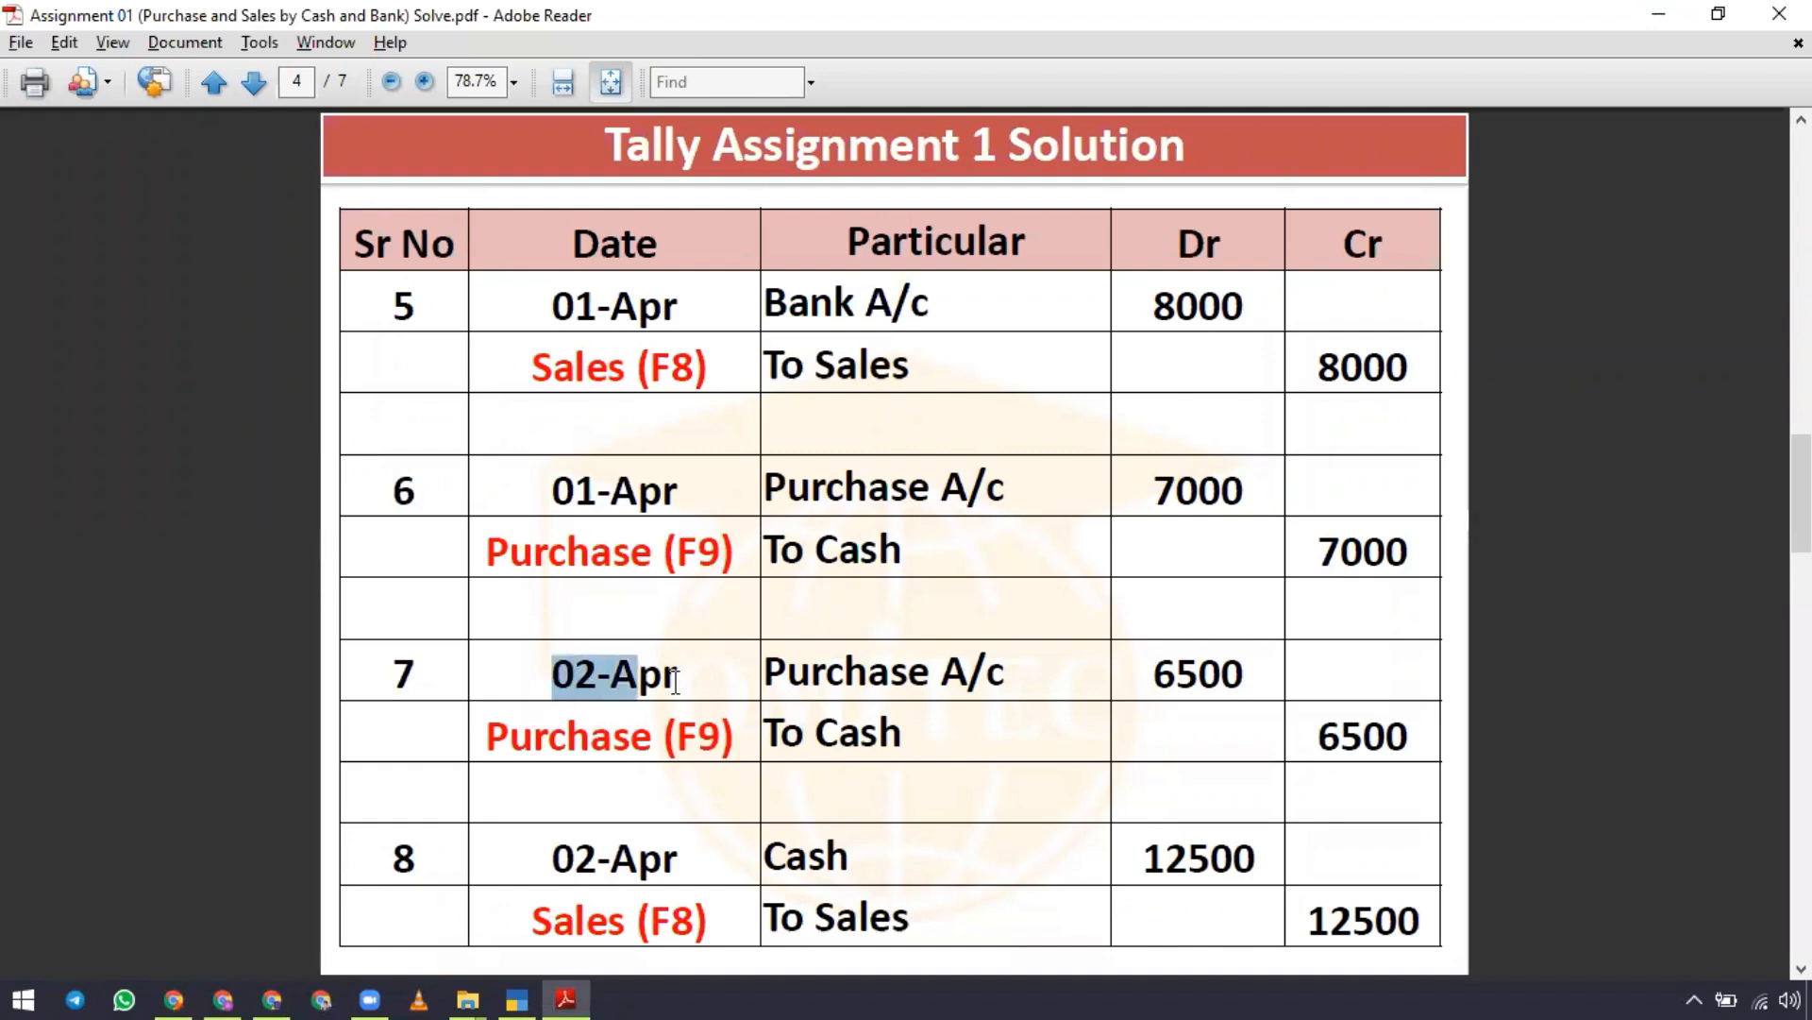
pyautogui.hotkey('alt', 'Tab')
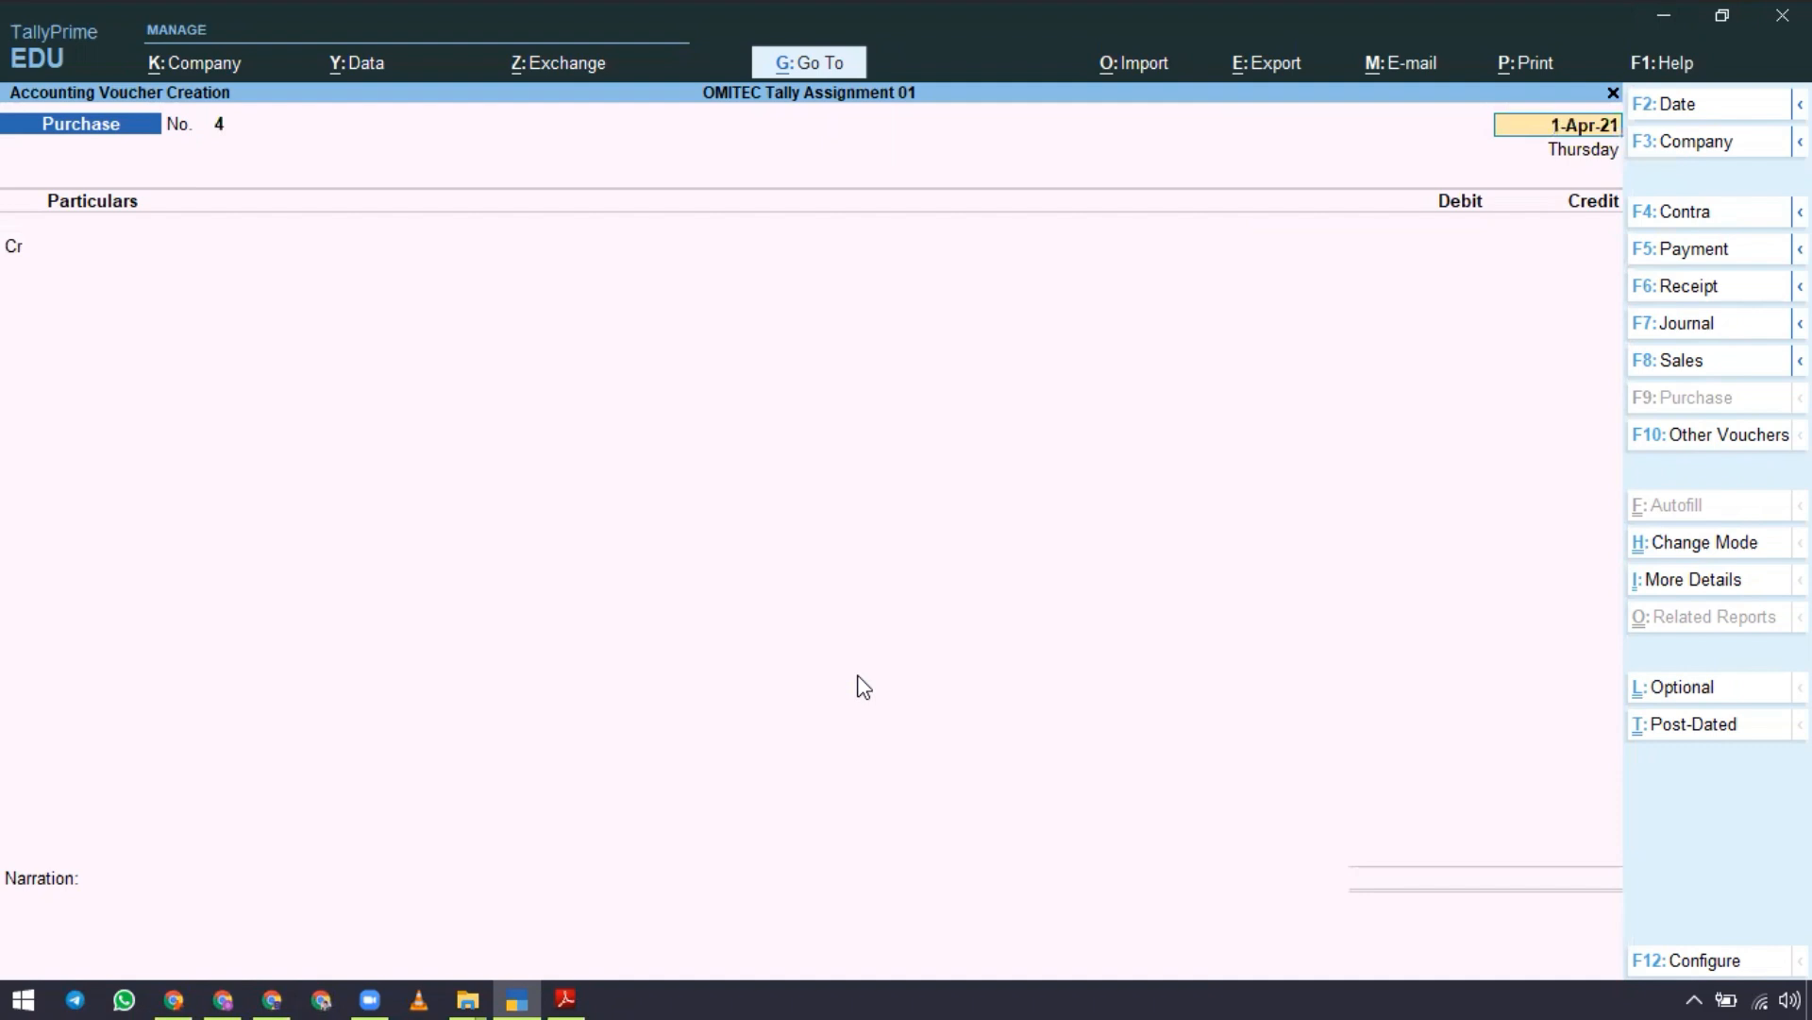
pyautogui.press('F2')
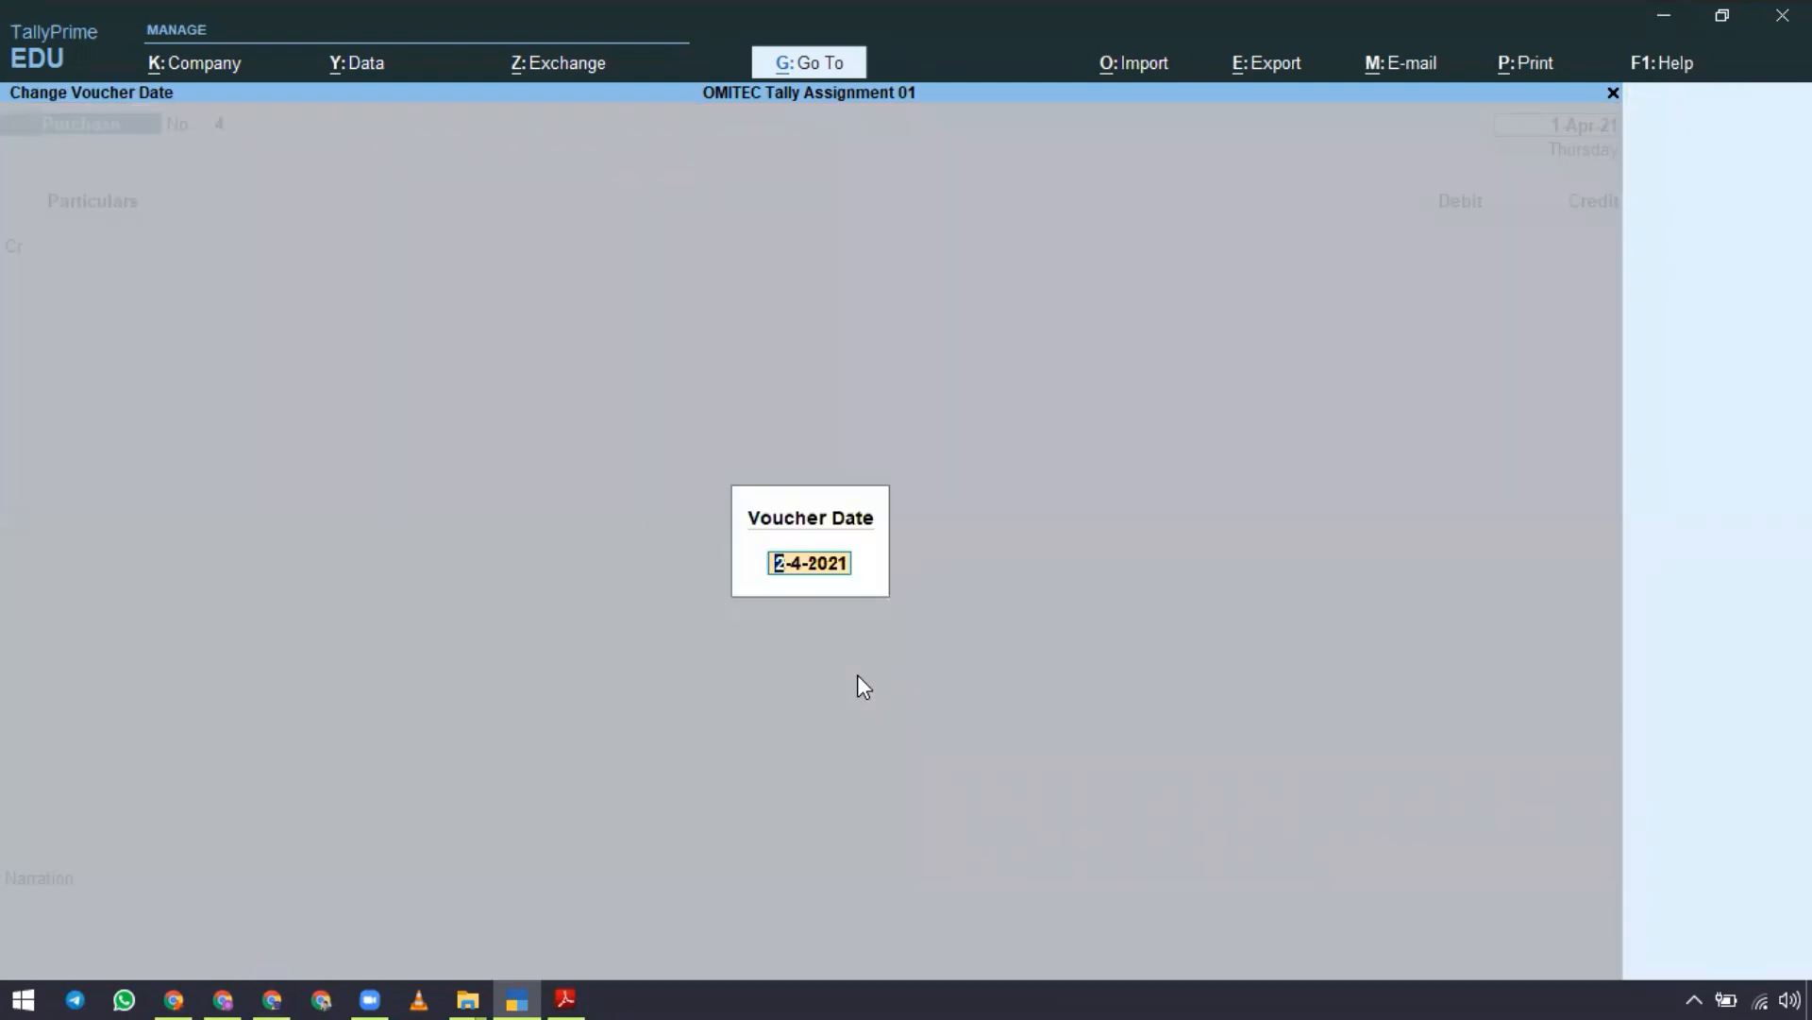
pyautogui.press('Return')
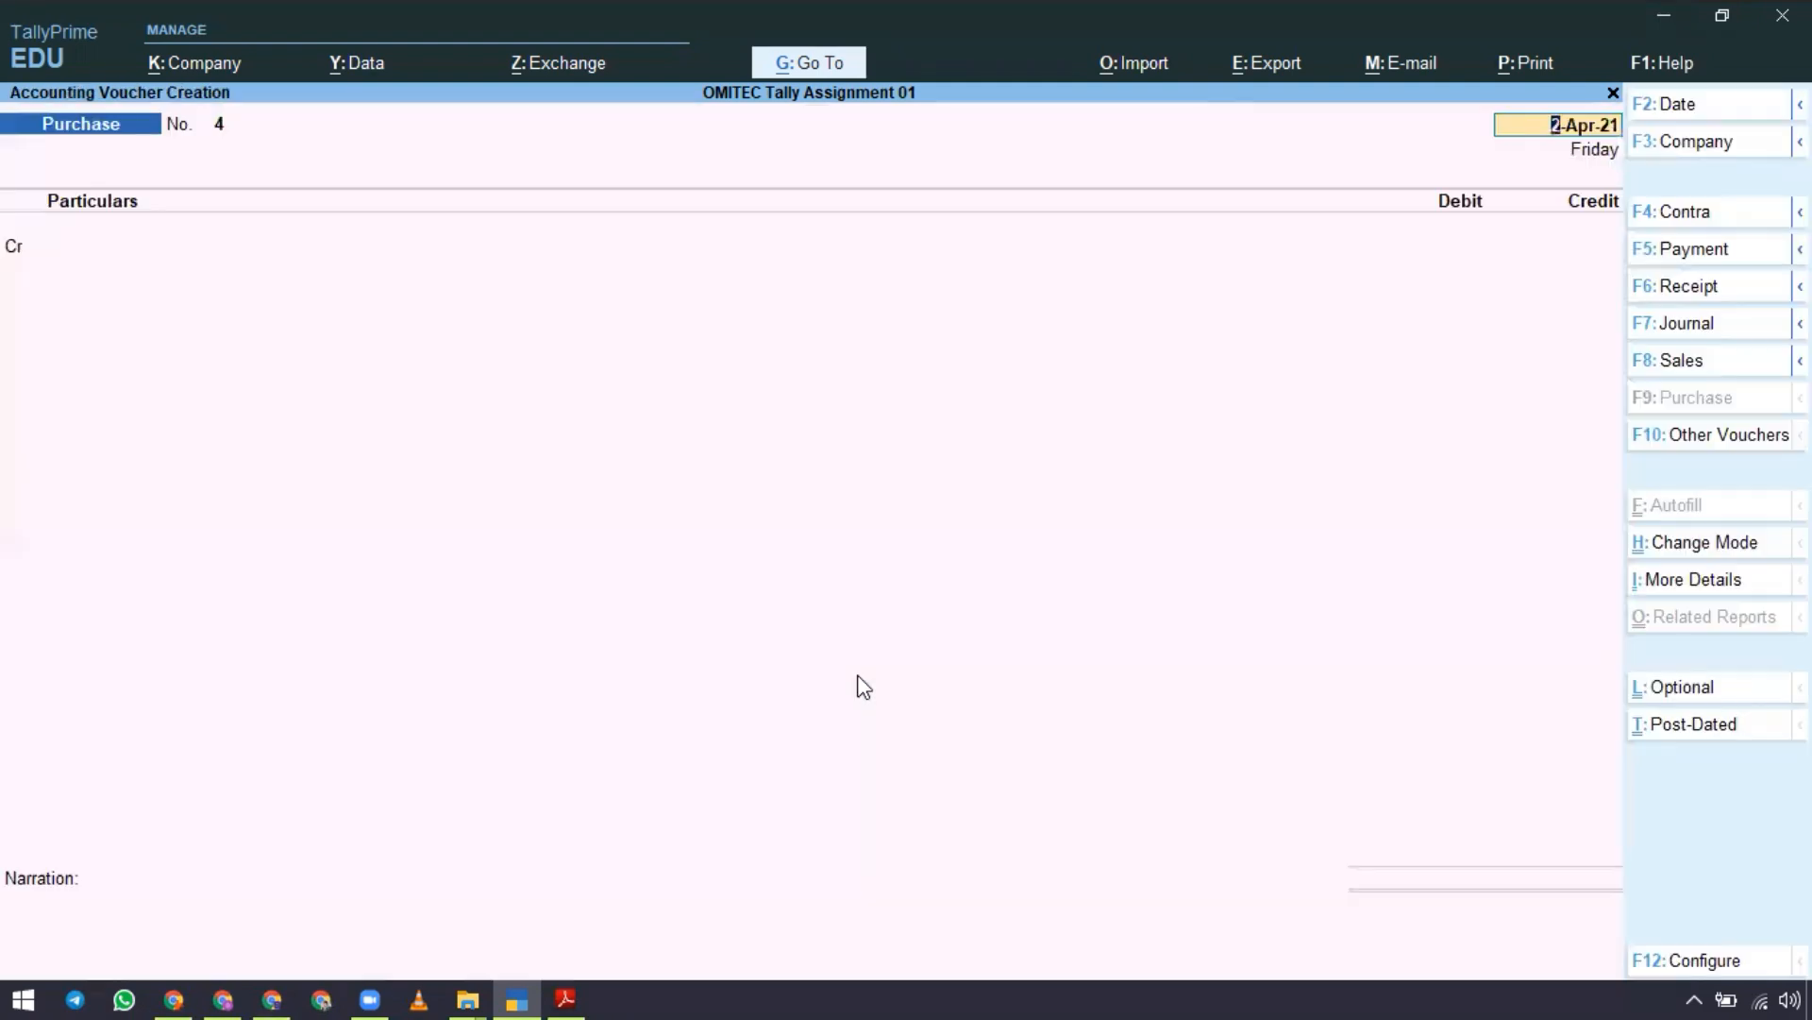
# Recheck the PDF's seventh entry and credit Cash with 6500 in the Purchase voucher dated 2-Apr-21.
pyautogui.hotkey('alt', 'Tab')
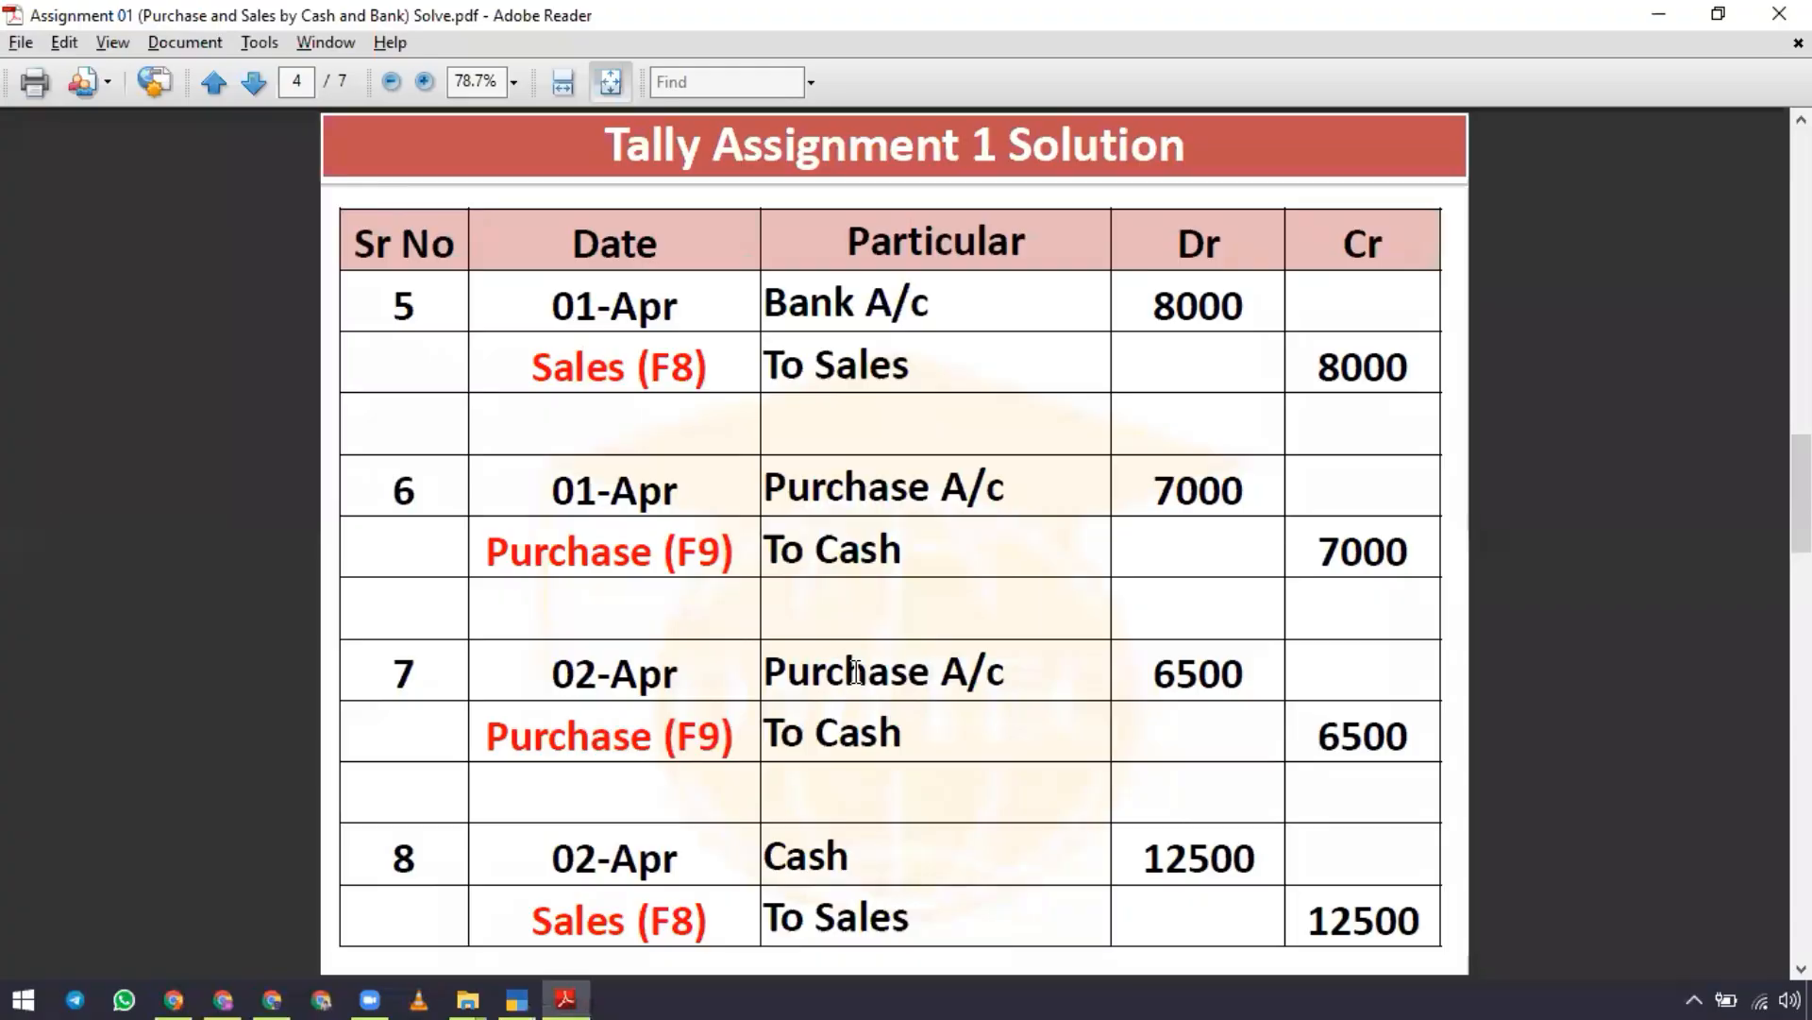
pyautogui.hotkey('alt', 'Tab')
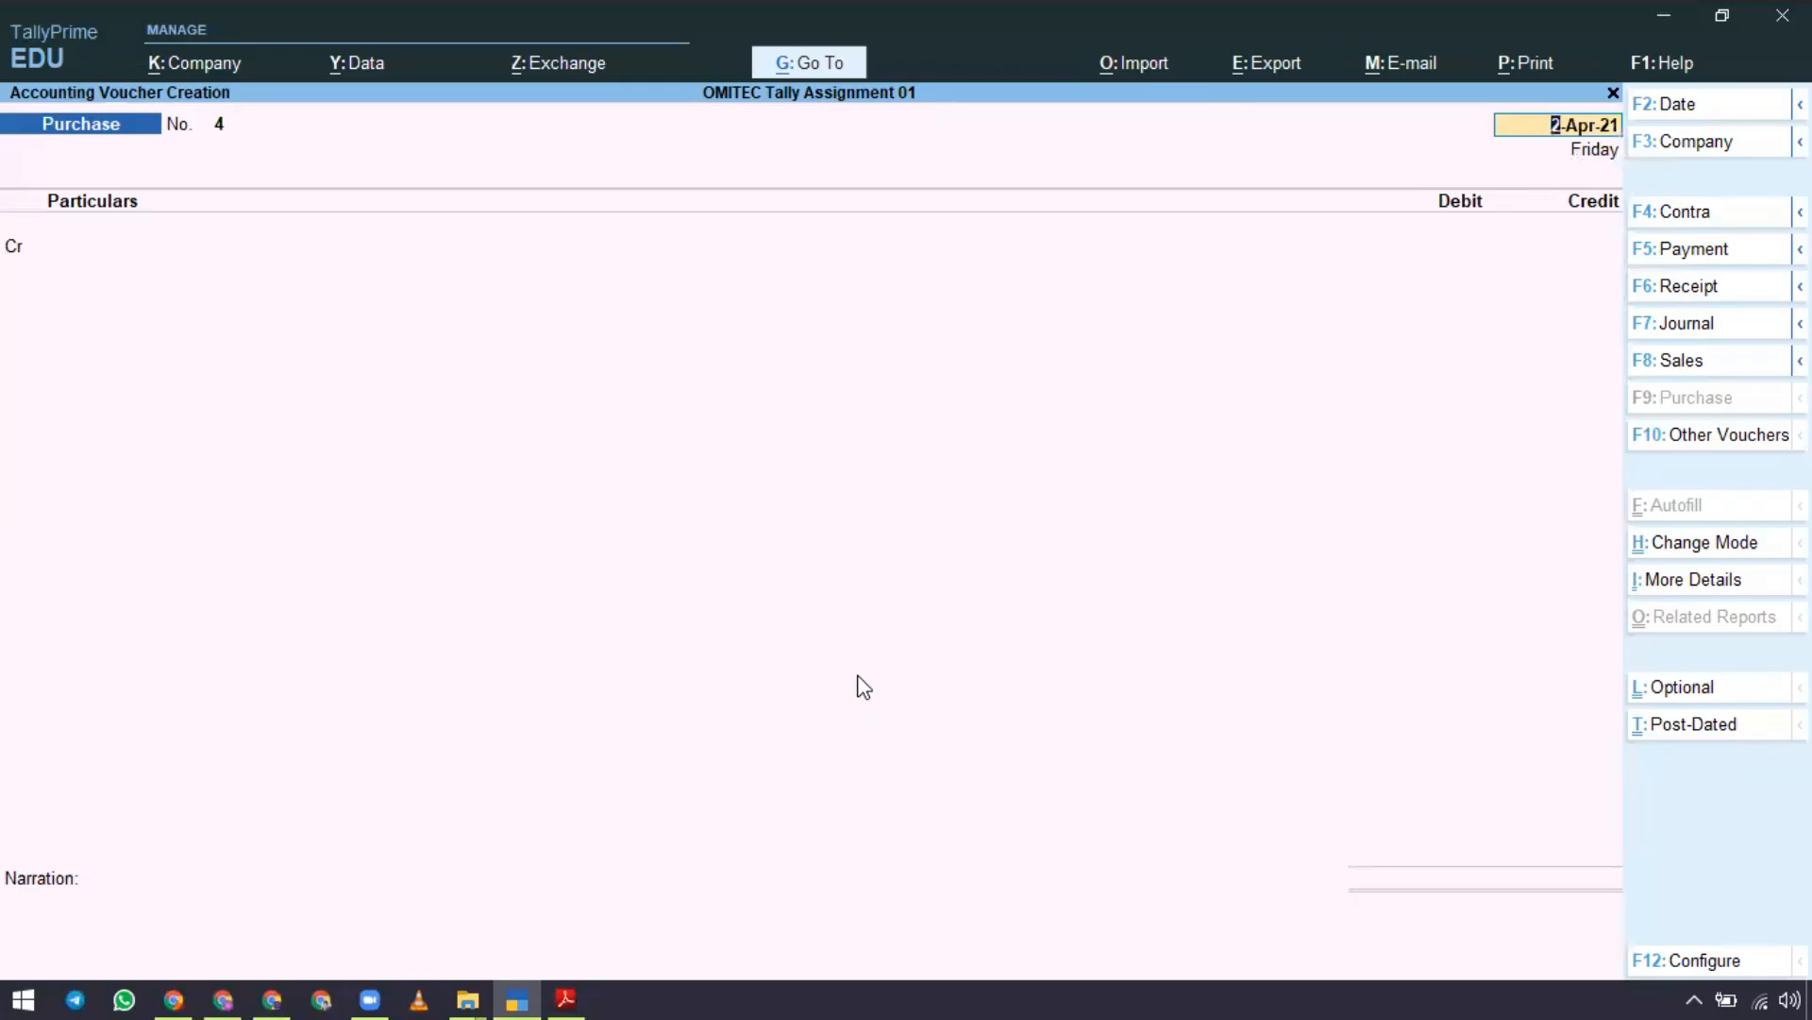
pyautogui.press('Return')
pyautogui.press('Down')
pyautogui.press('Return')
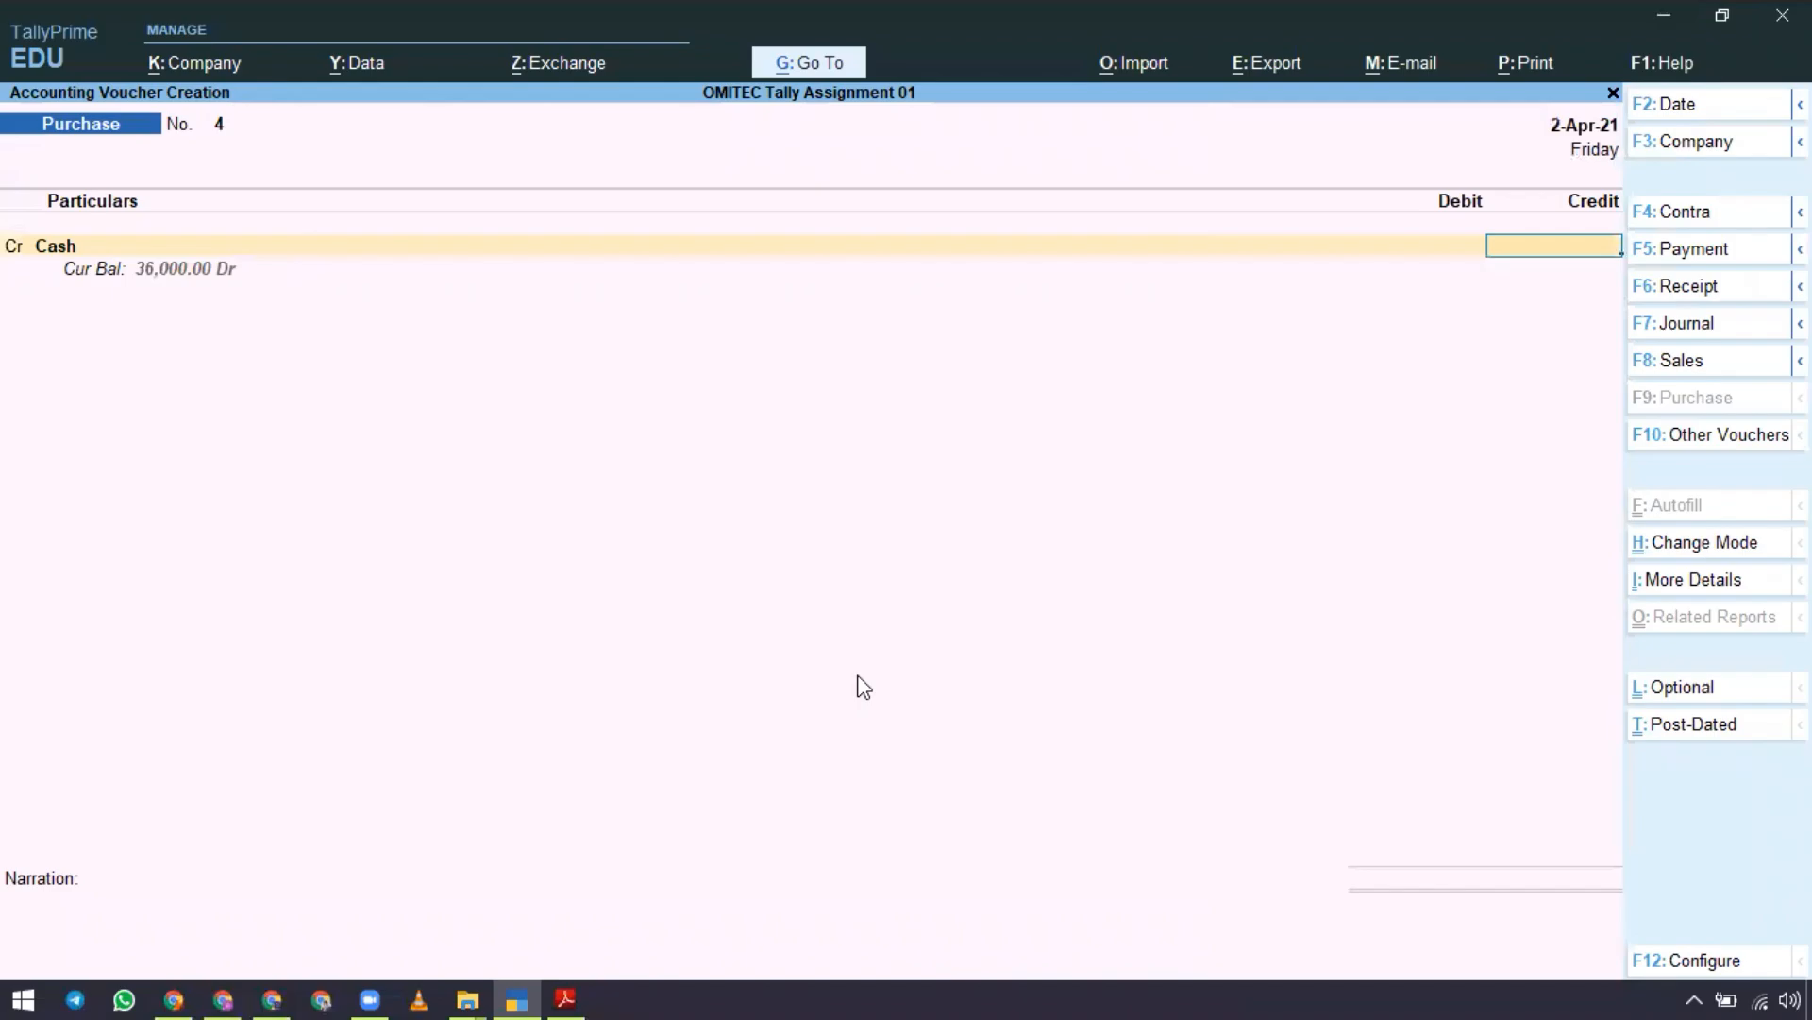
pyautogui.hotkey('alt', 'Tab')
pyautogui.hotkey('alt', 'Tab')
pyautogui.write('6,5')
pyautogui.write('00')
pyautogui.press('Return')
# Debit Purchase with 6500 and save the Purchase voucher without a narration.
pyautogui.write('p')
pyautogui.press('Return')
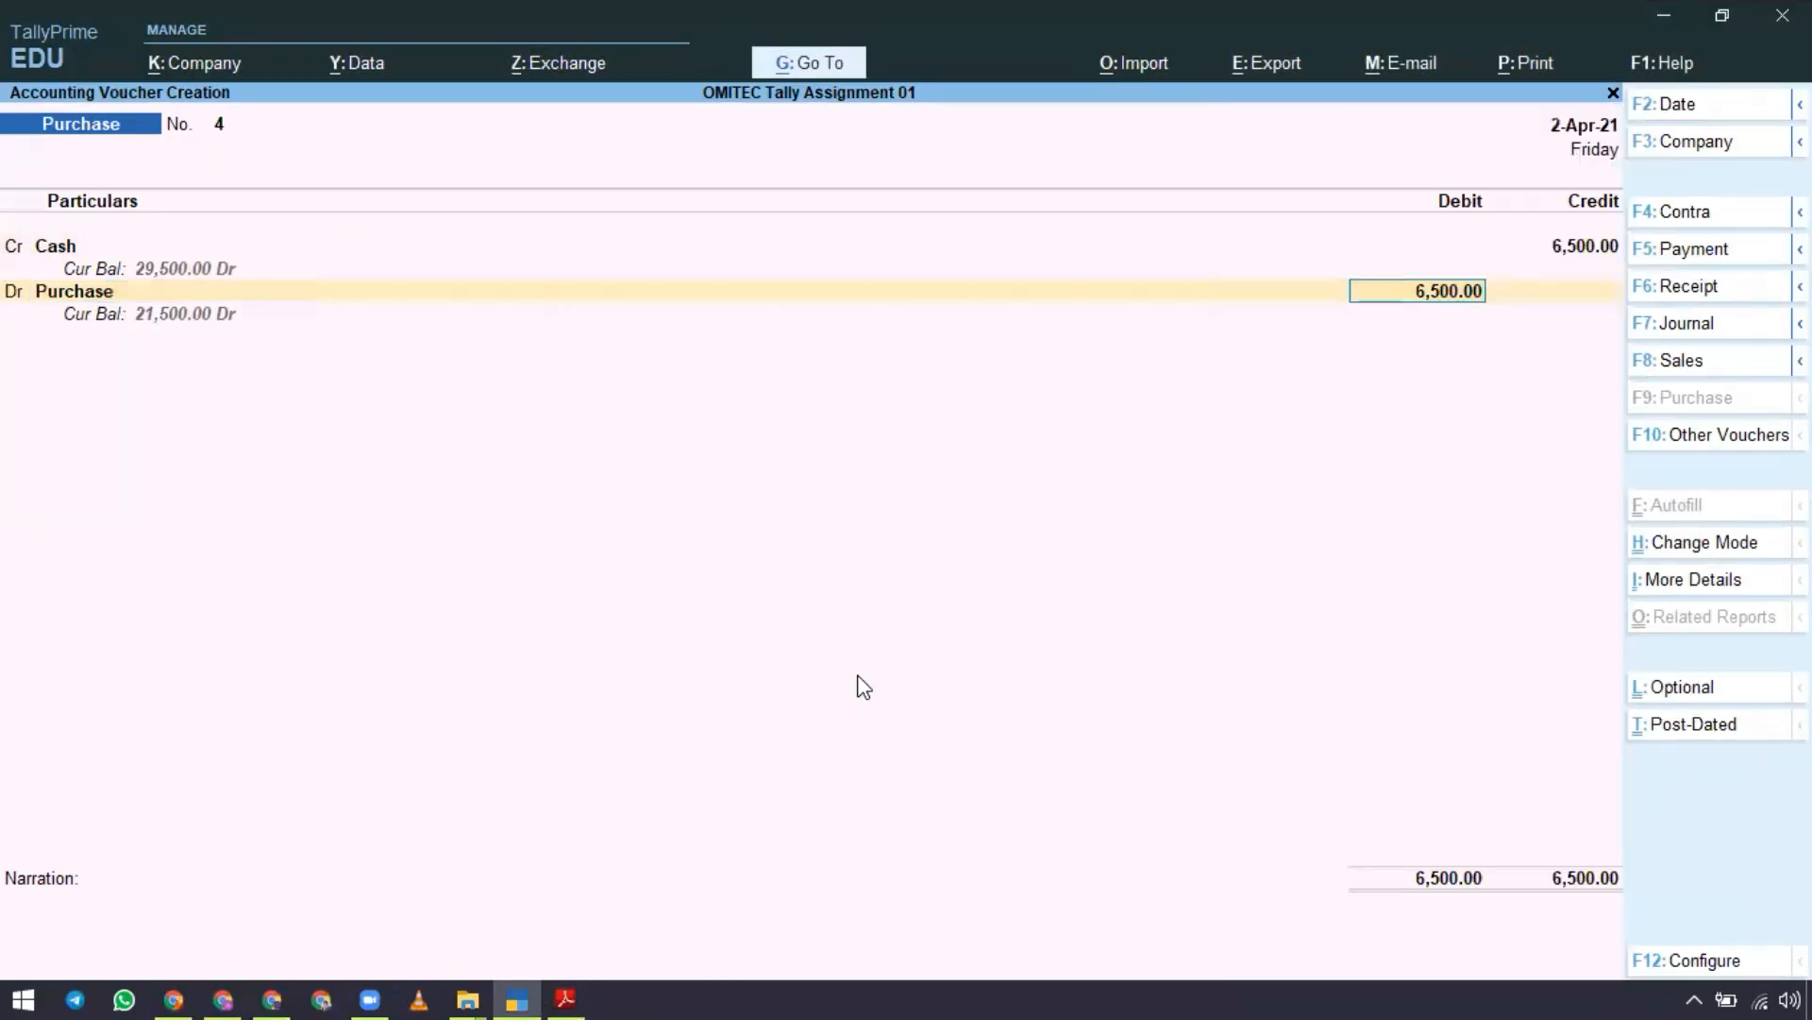
pyautogui.press('Return')
pyautogui.press('Return')
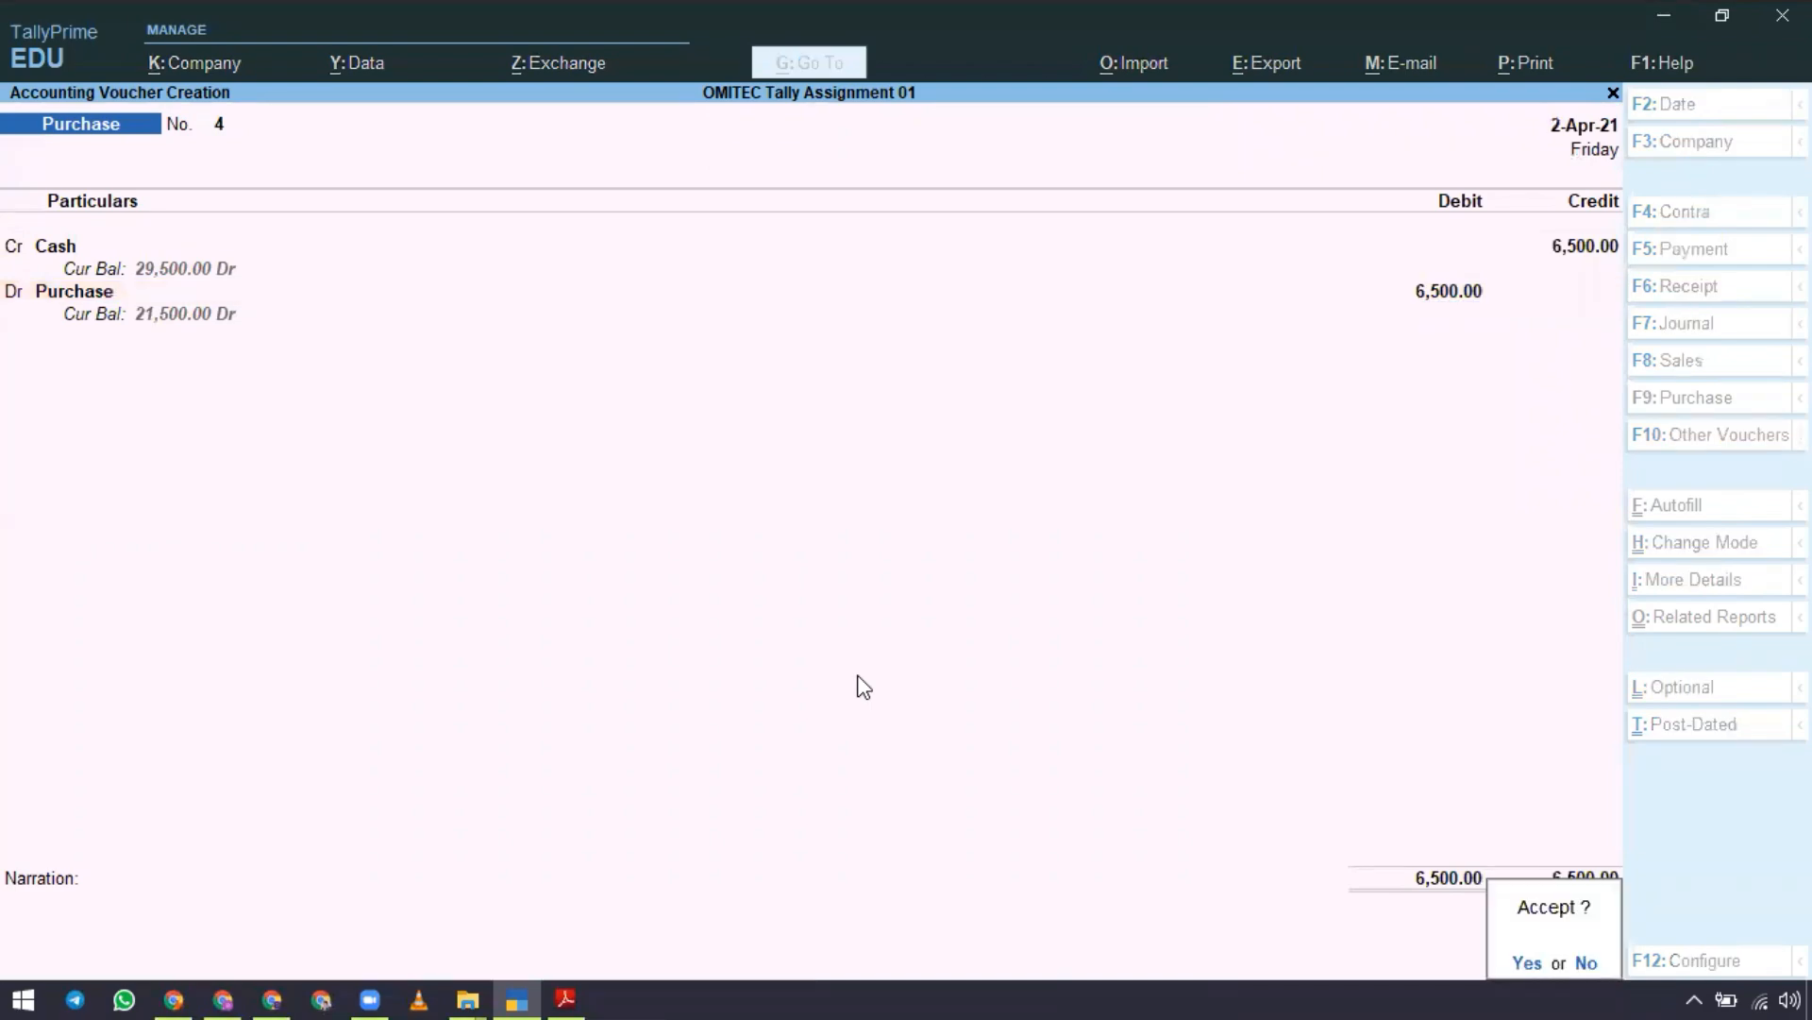
pyautogui.press('Return')
# Check the eighth solution entry in the PDF, and open a TallyPrime Sales voucher in As Voucher mode, keeping the date 2-Apr-21.
pyautogui.hotkey('alt', 'Tab')
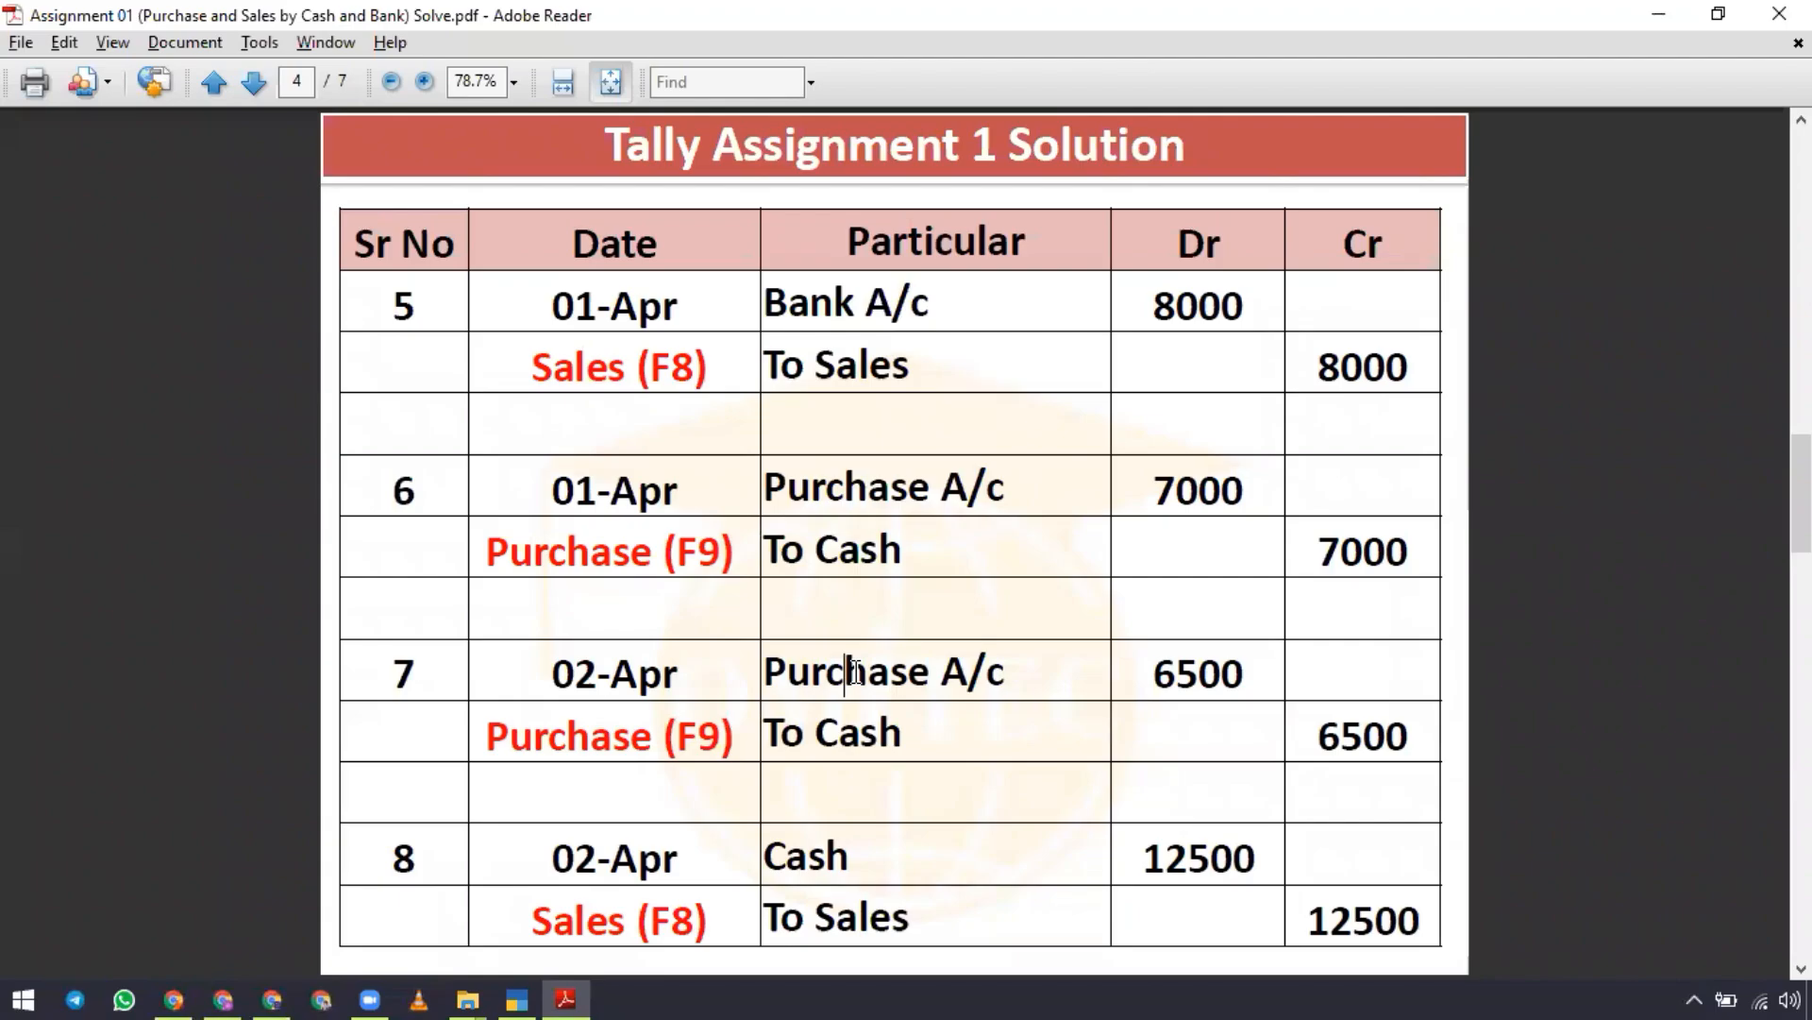
pyautogui.hotkey('alt', 'Tab')
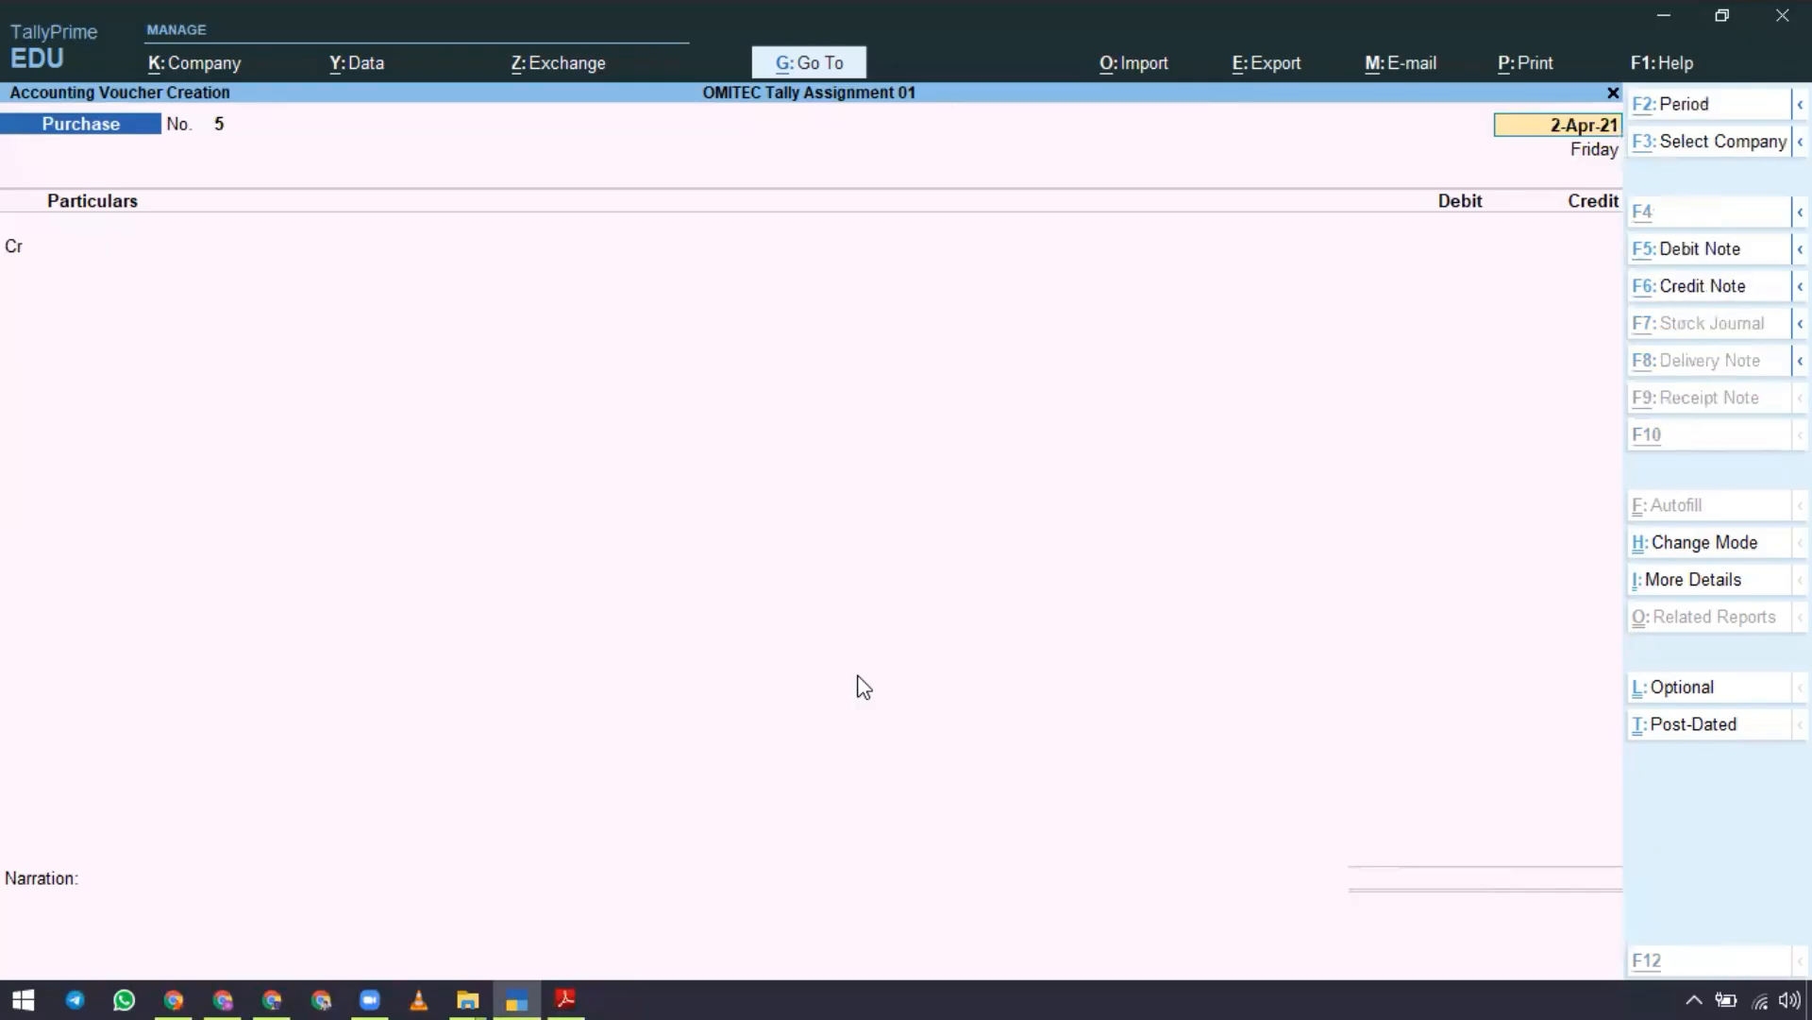
pyautogui.hotkey('alt', 'Tab')
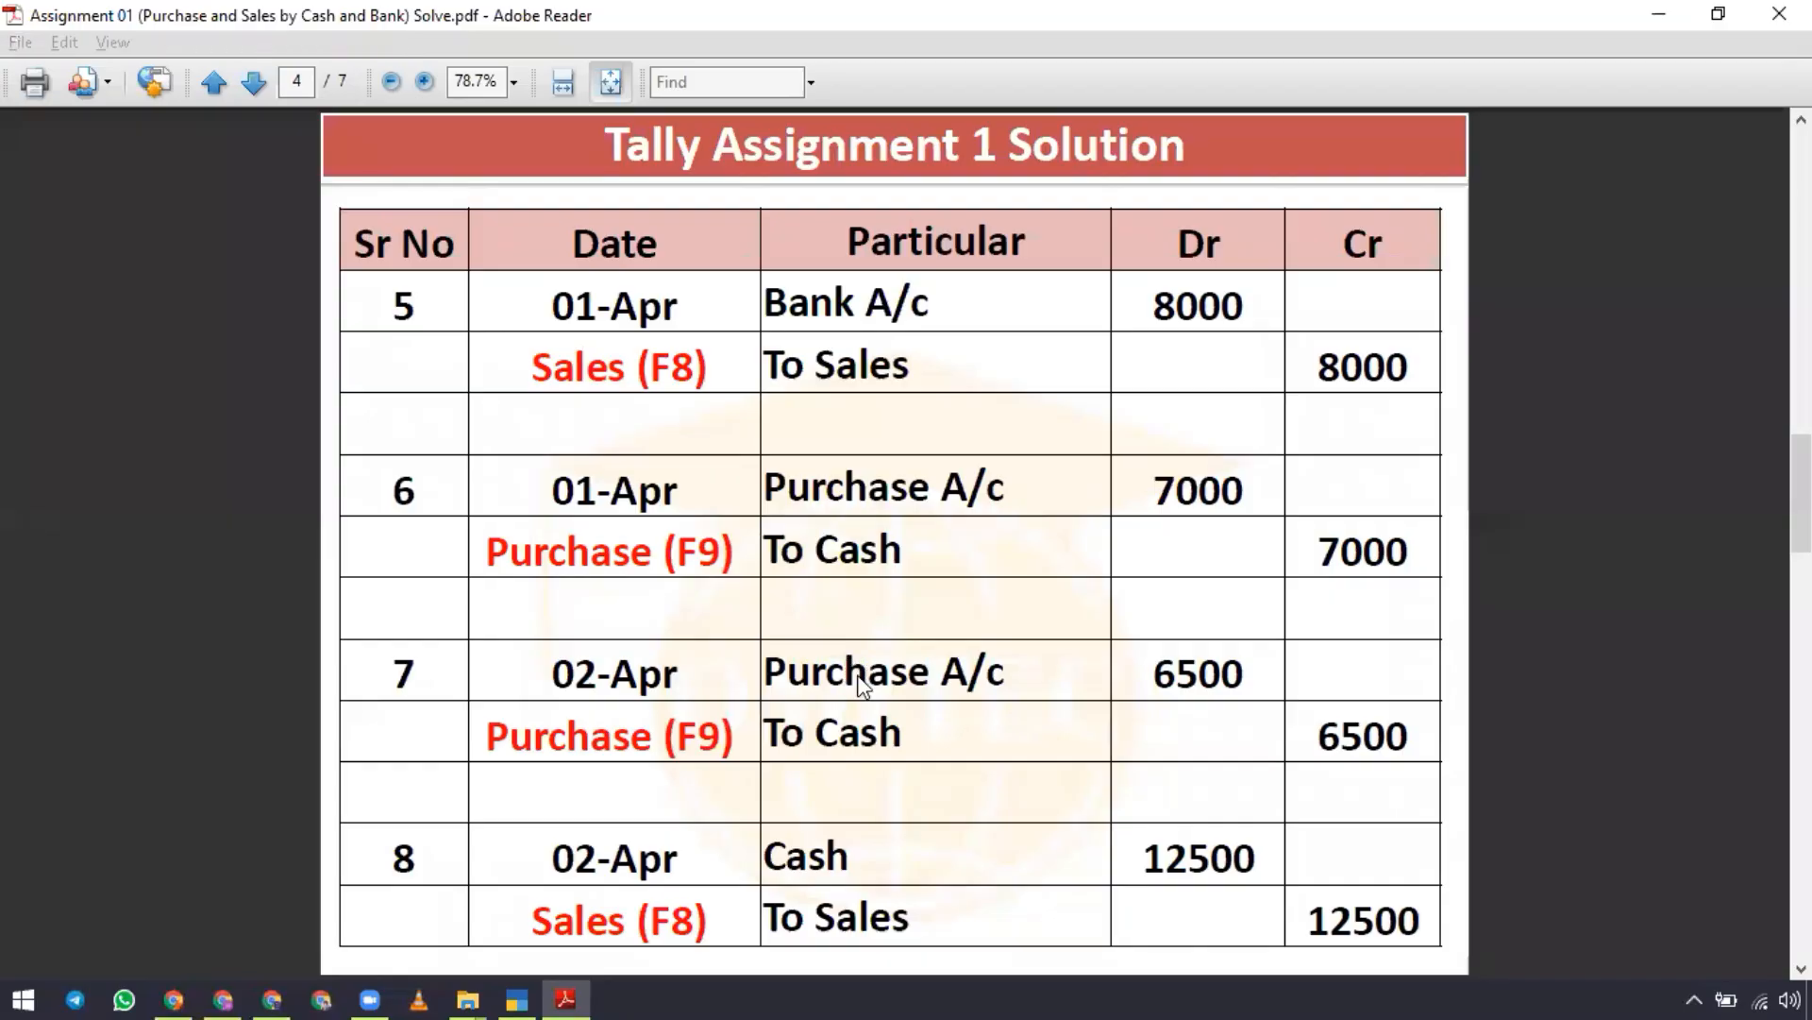
pyautogui.hotkey('alt', 'Tab')
pyautogui.press('F8')
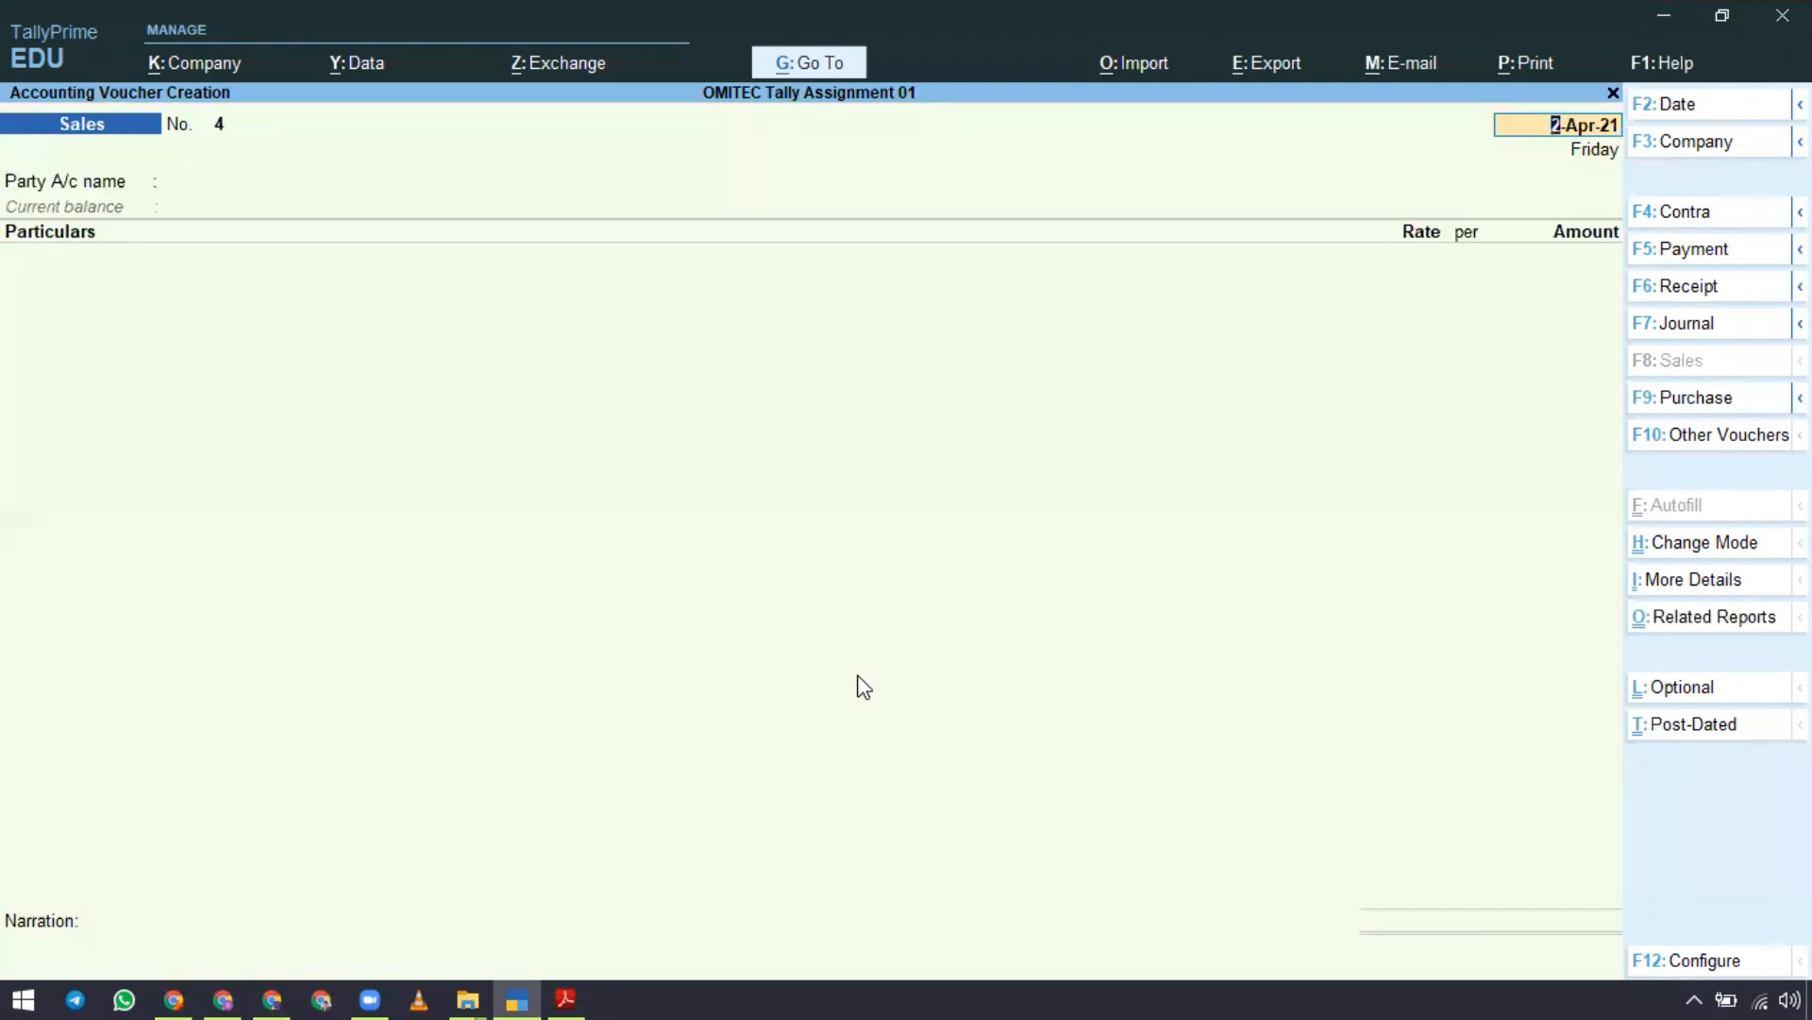
pyautogui.hotkey('ctrl', 'h')
pyautogui.press('Down')
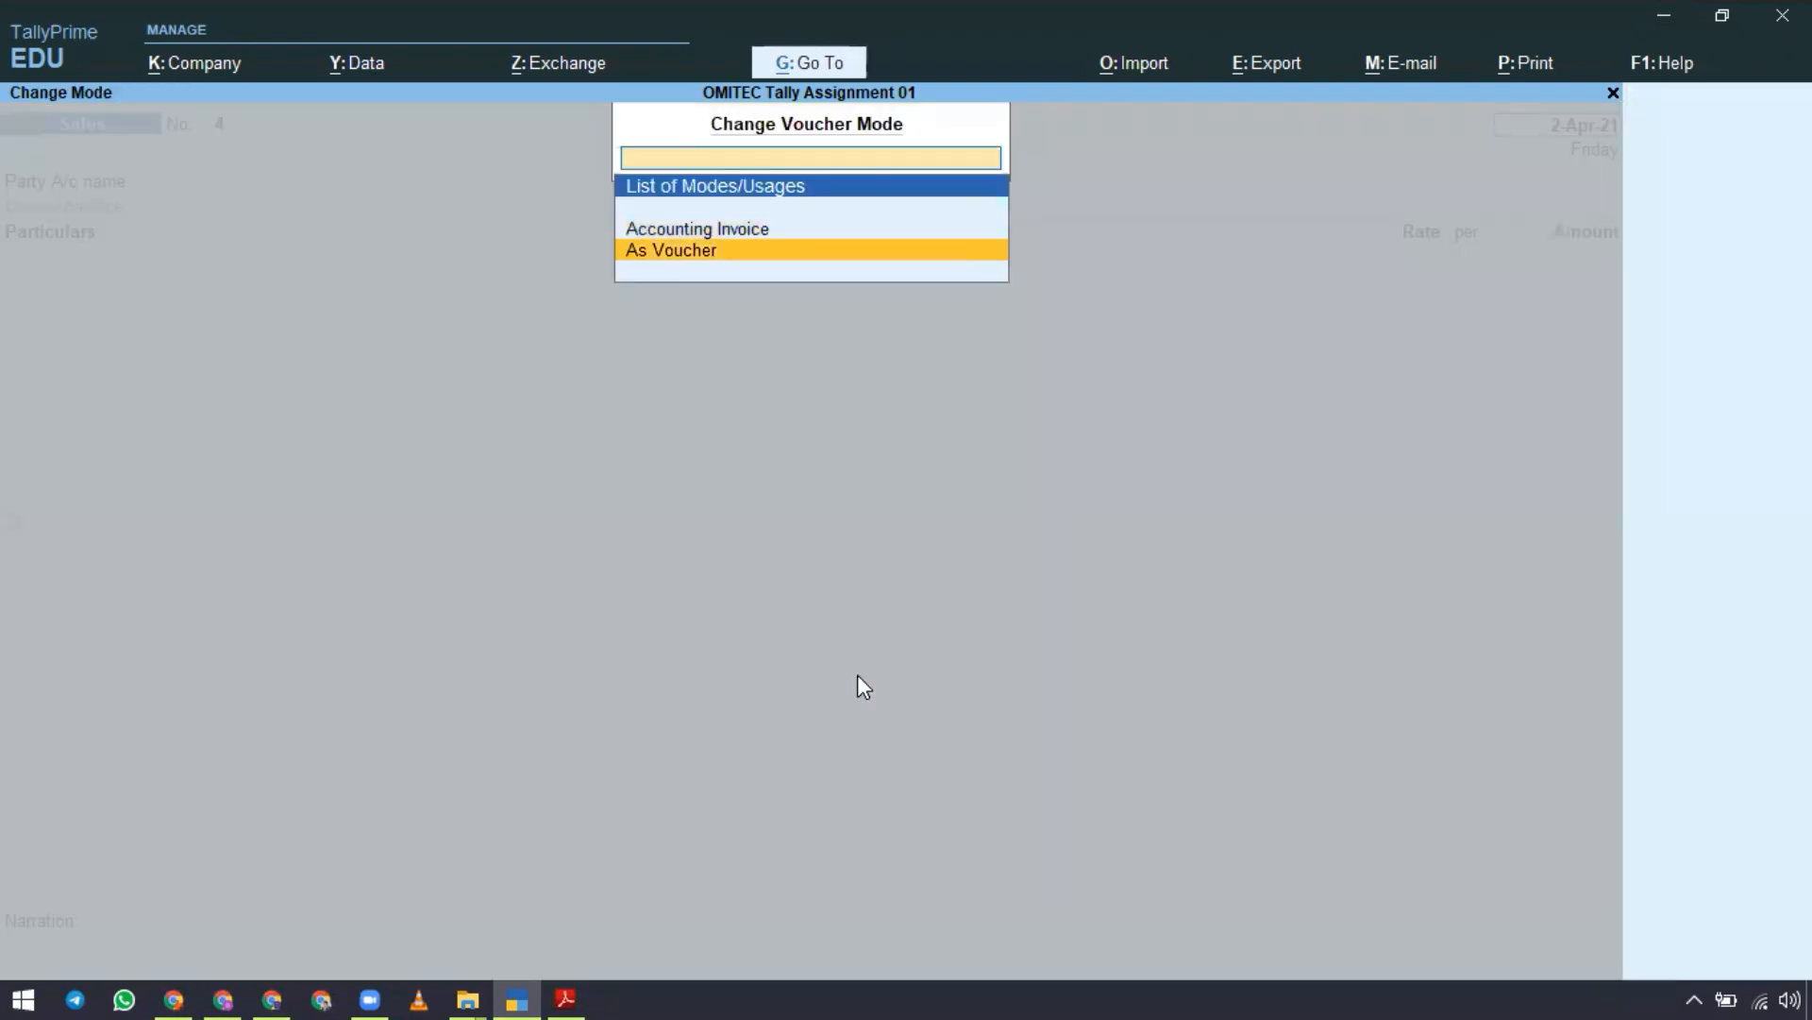
pyautogui.press('Return')
pyautogui.press('Return')
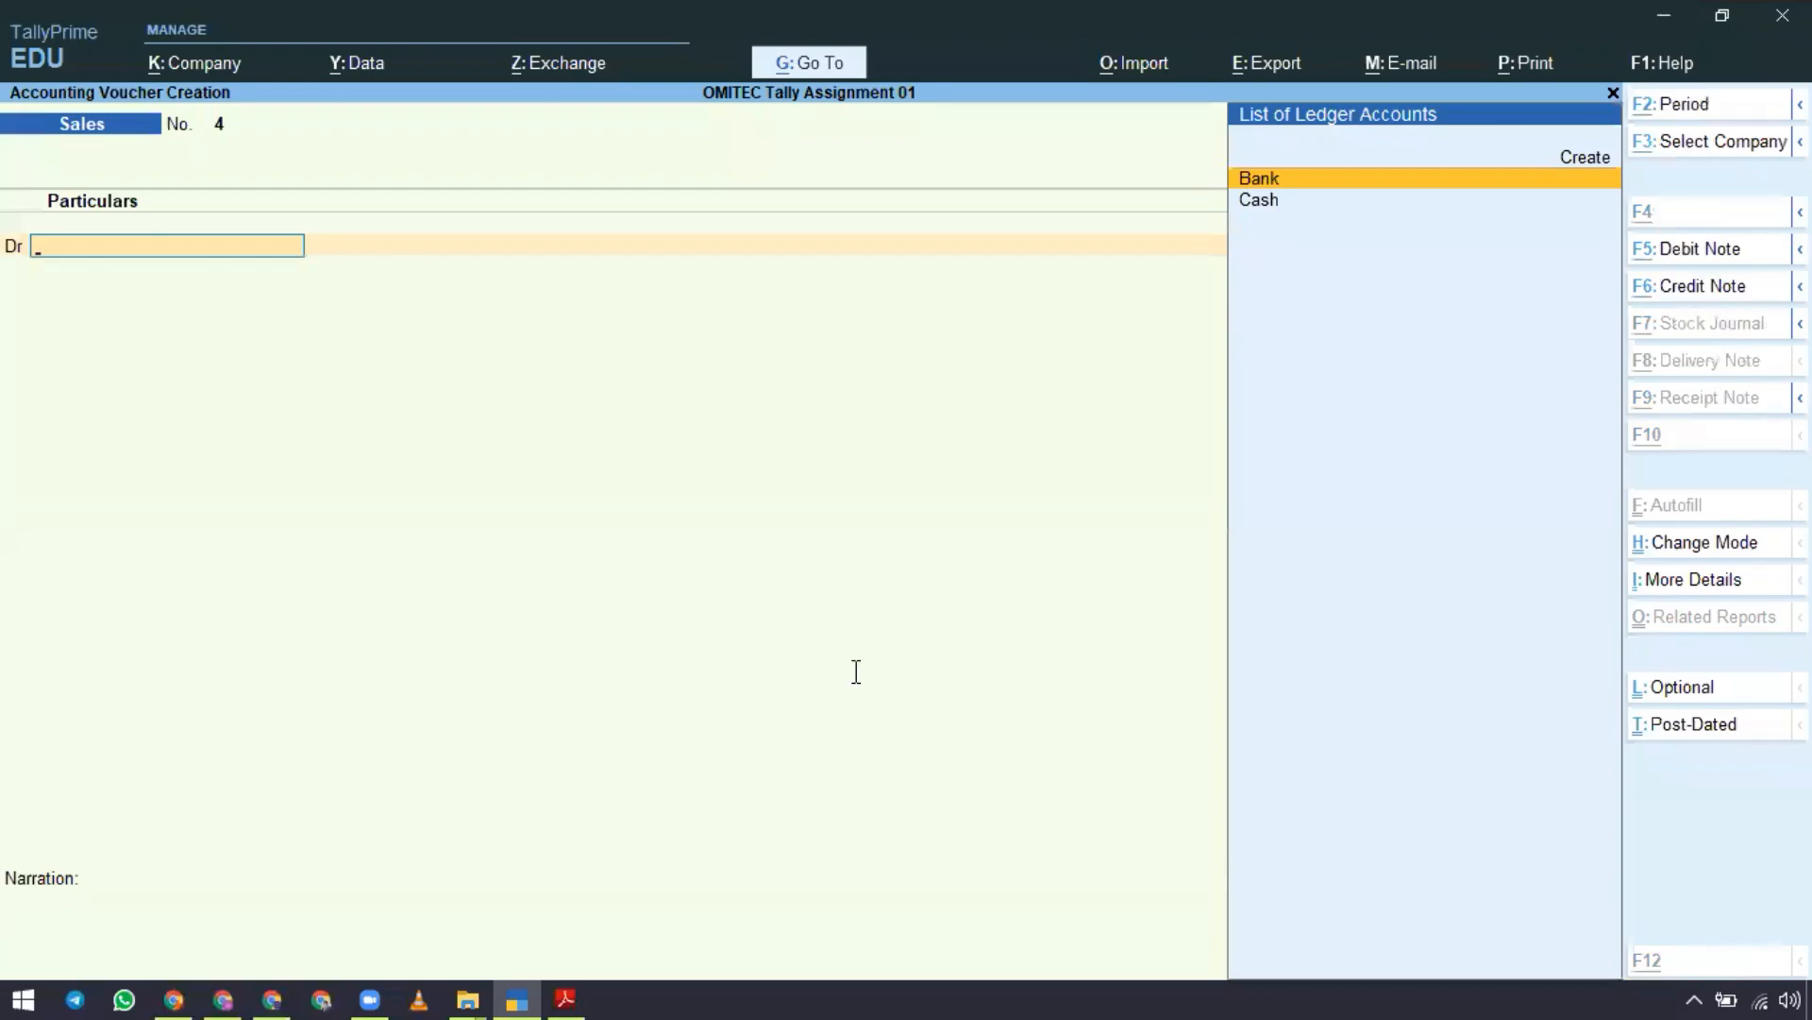
# Recheck the PDF's eighth entry and debit Cash with 12500 in the Sales voucher.
pyautogui.hotkey('alt', 'Tab')
pyautogui.hotkey('alt', 'Tab')
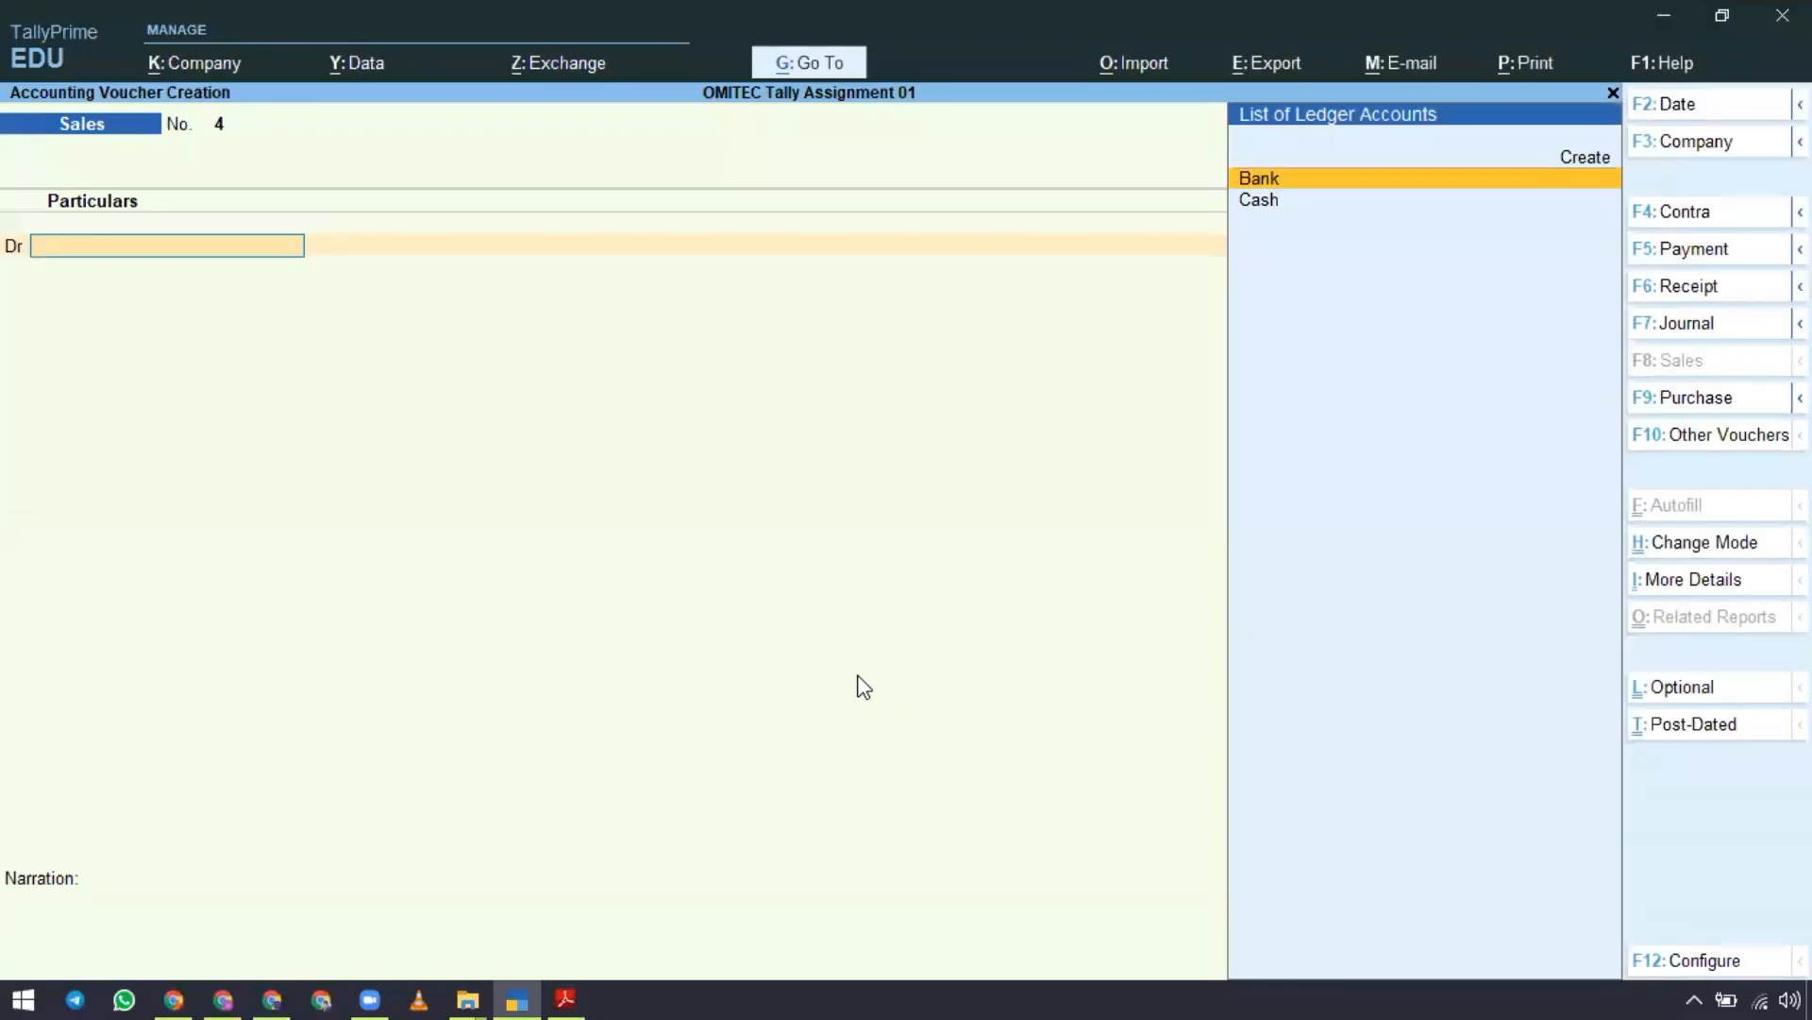
pyautogui.press('Down')
pyautogui.press('Return')
pyautogui.write('12,5')
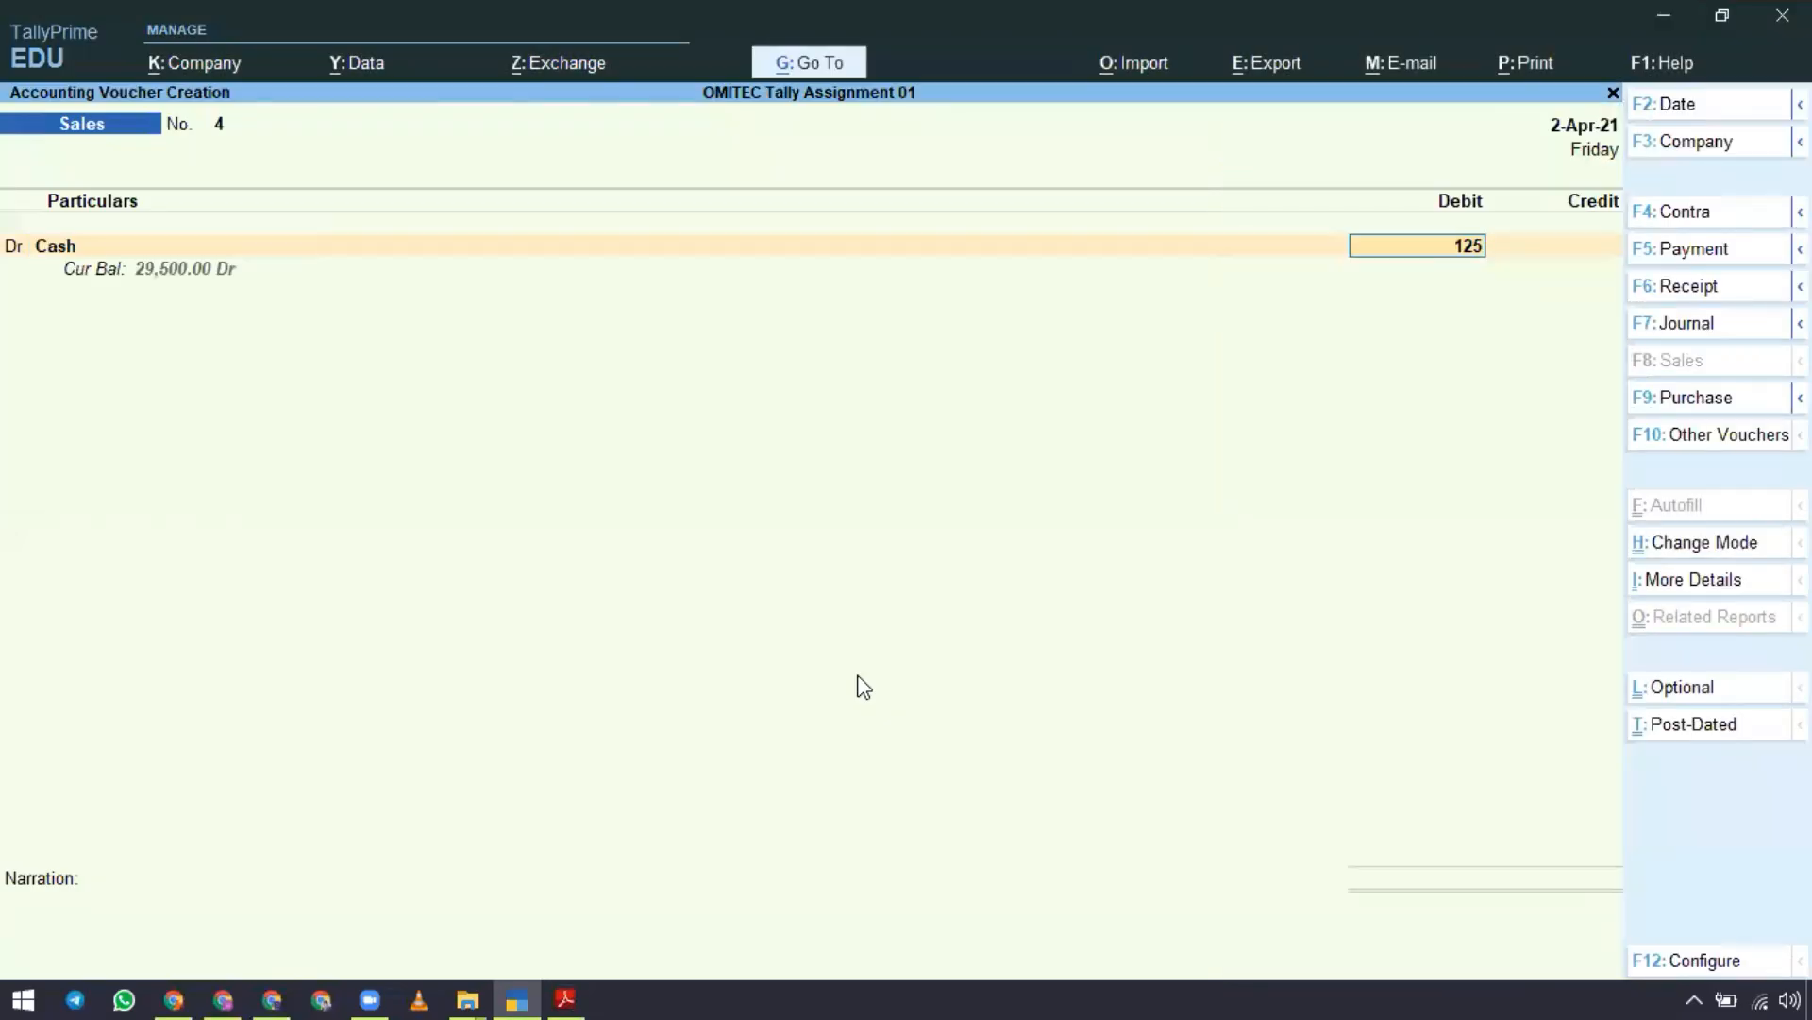
pyautogui.write('00')
pyautogui.press('Return')
# Credit Sales with 12500 and save the Sales voucher without a narration.
pyautogui.write('sales')
pyautogui.press('Return')
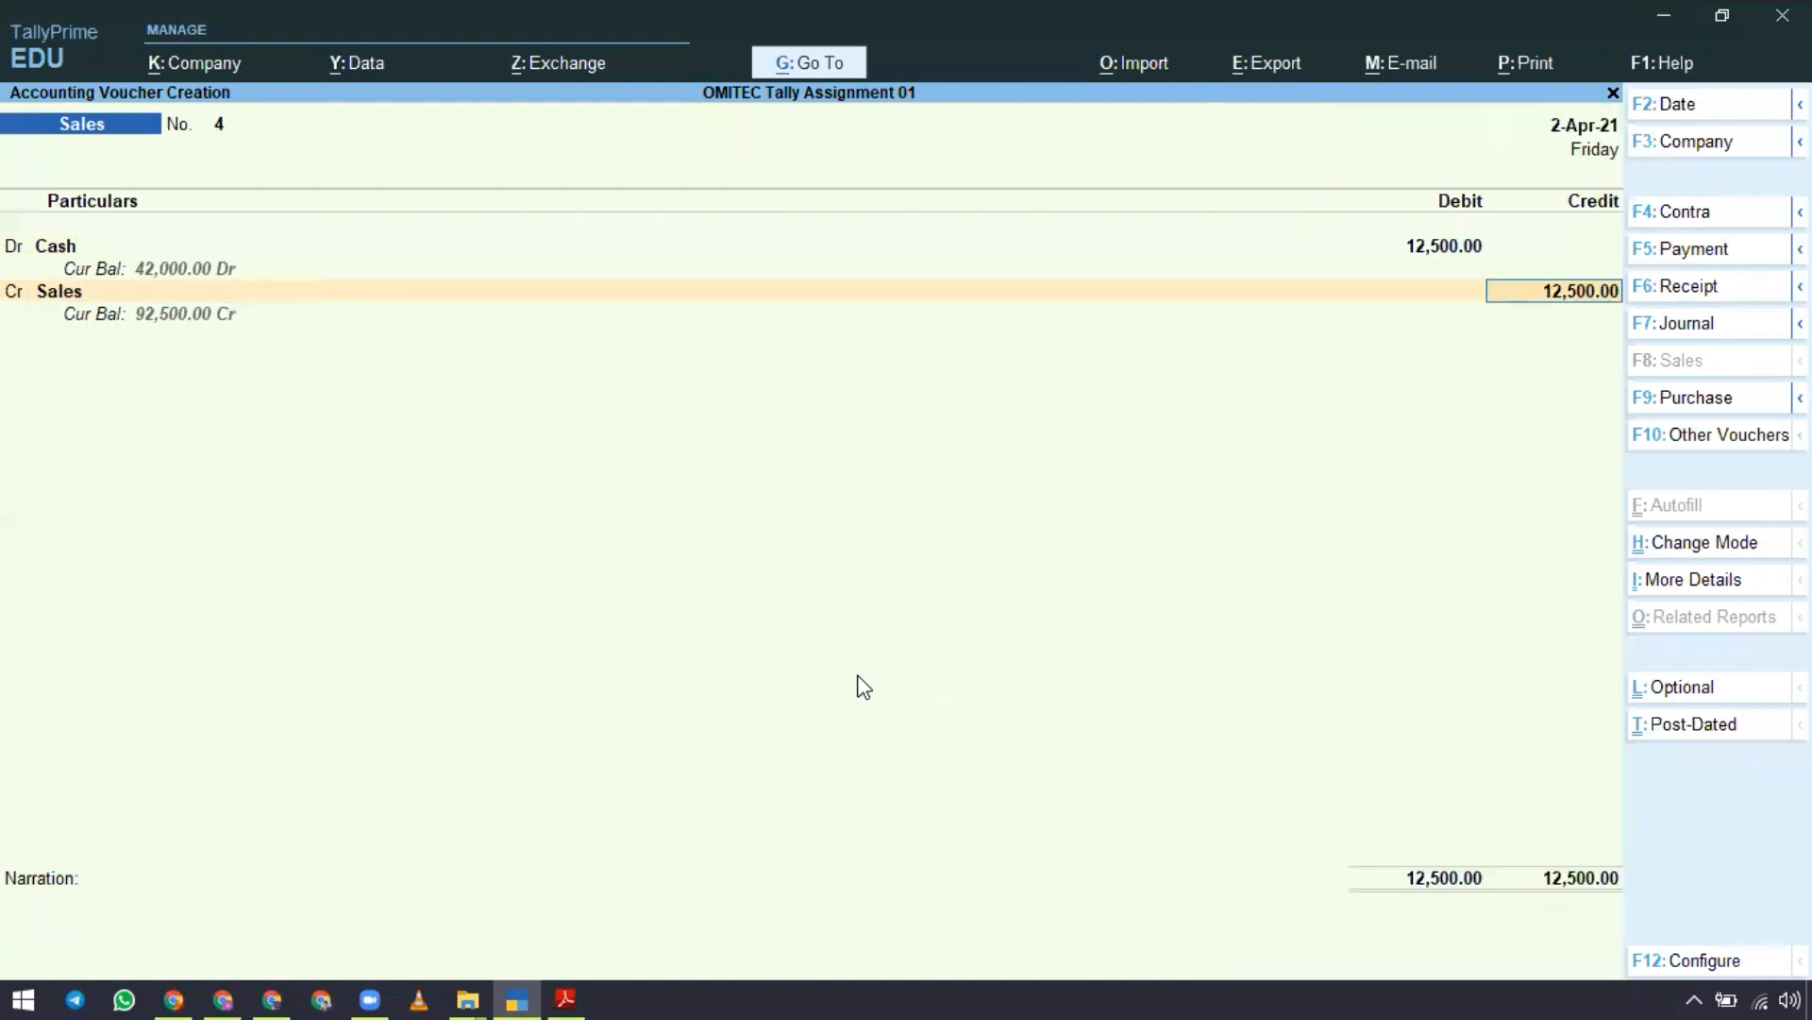
pyautogui.press('Return')
pyautogui.press('Return')
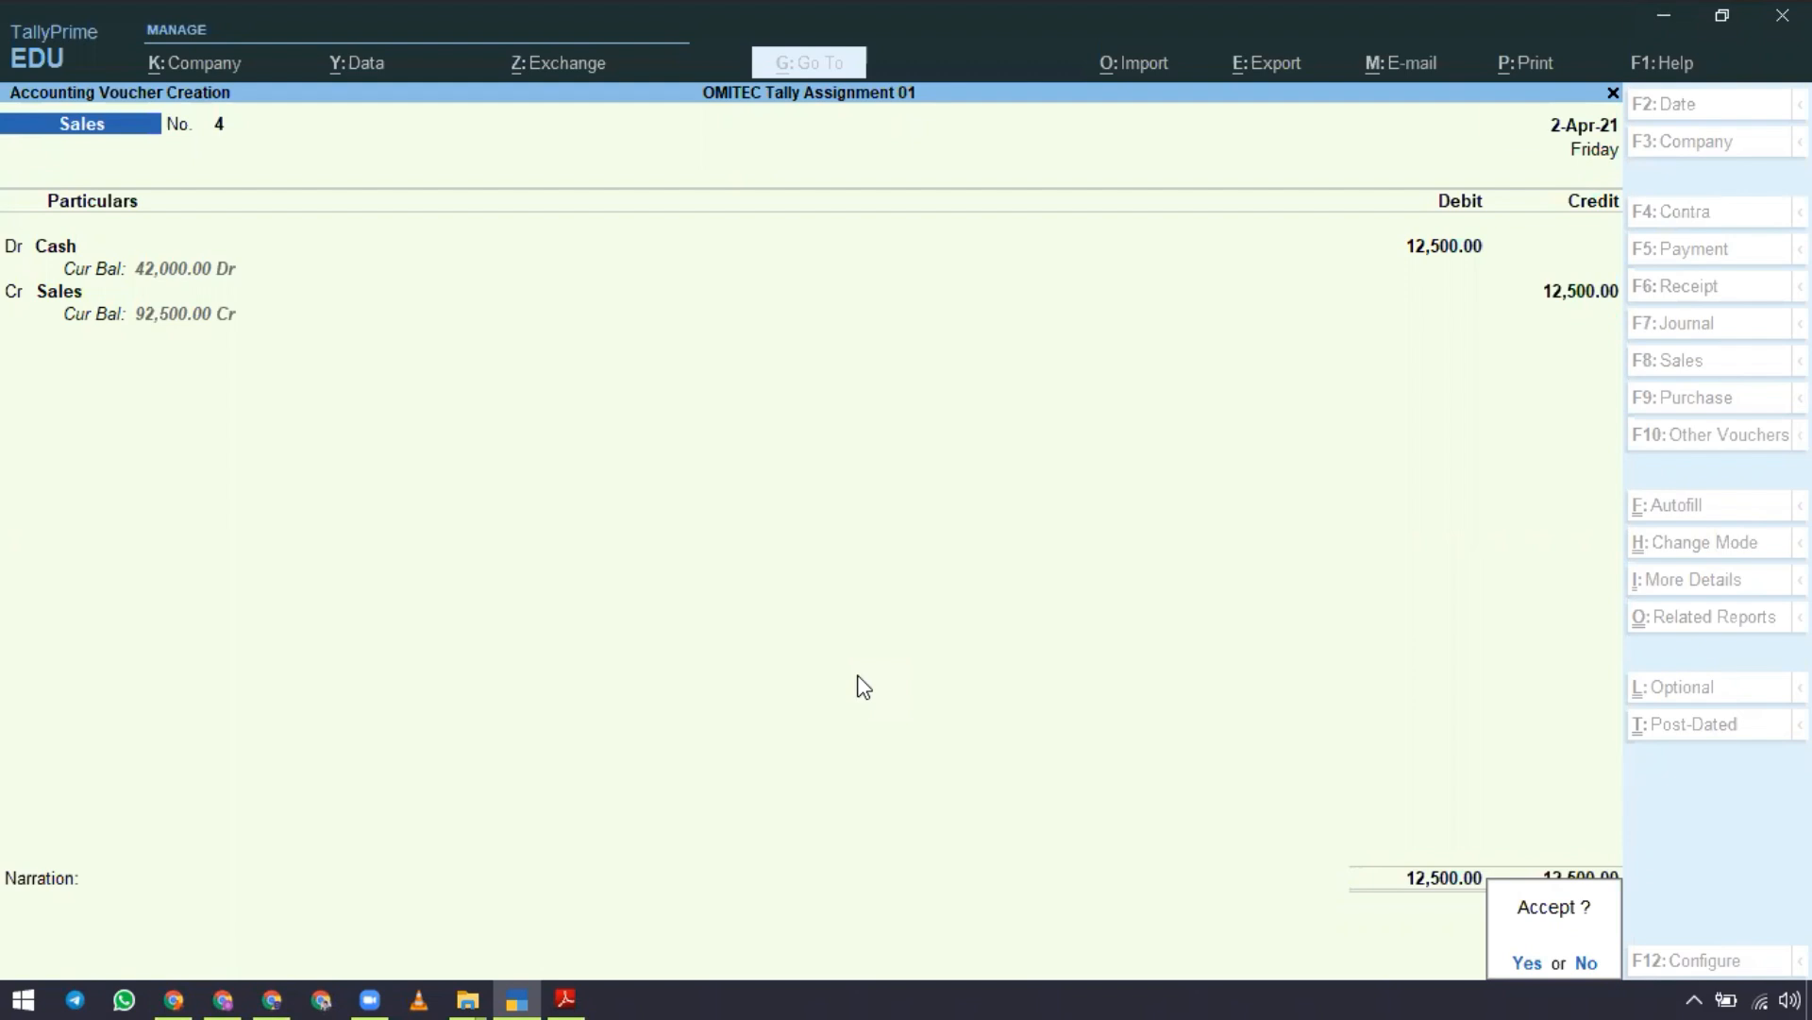
pyautogui.press('Return')
# Look up the ninth entry on page 5 of the PDF solution and return to the new TallyPrime Sales voucher.
pyautogui.hotkey('alt', 'Tab')
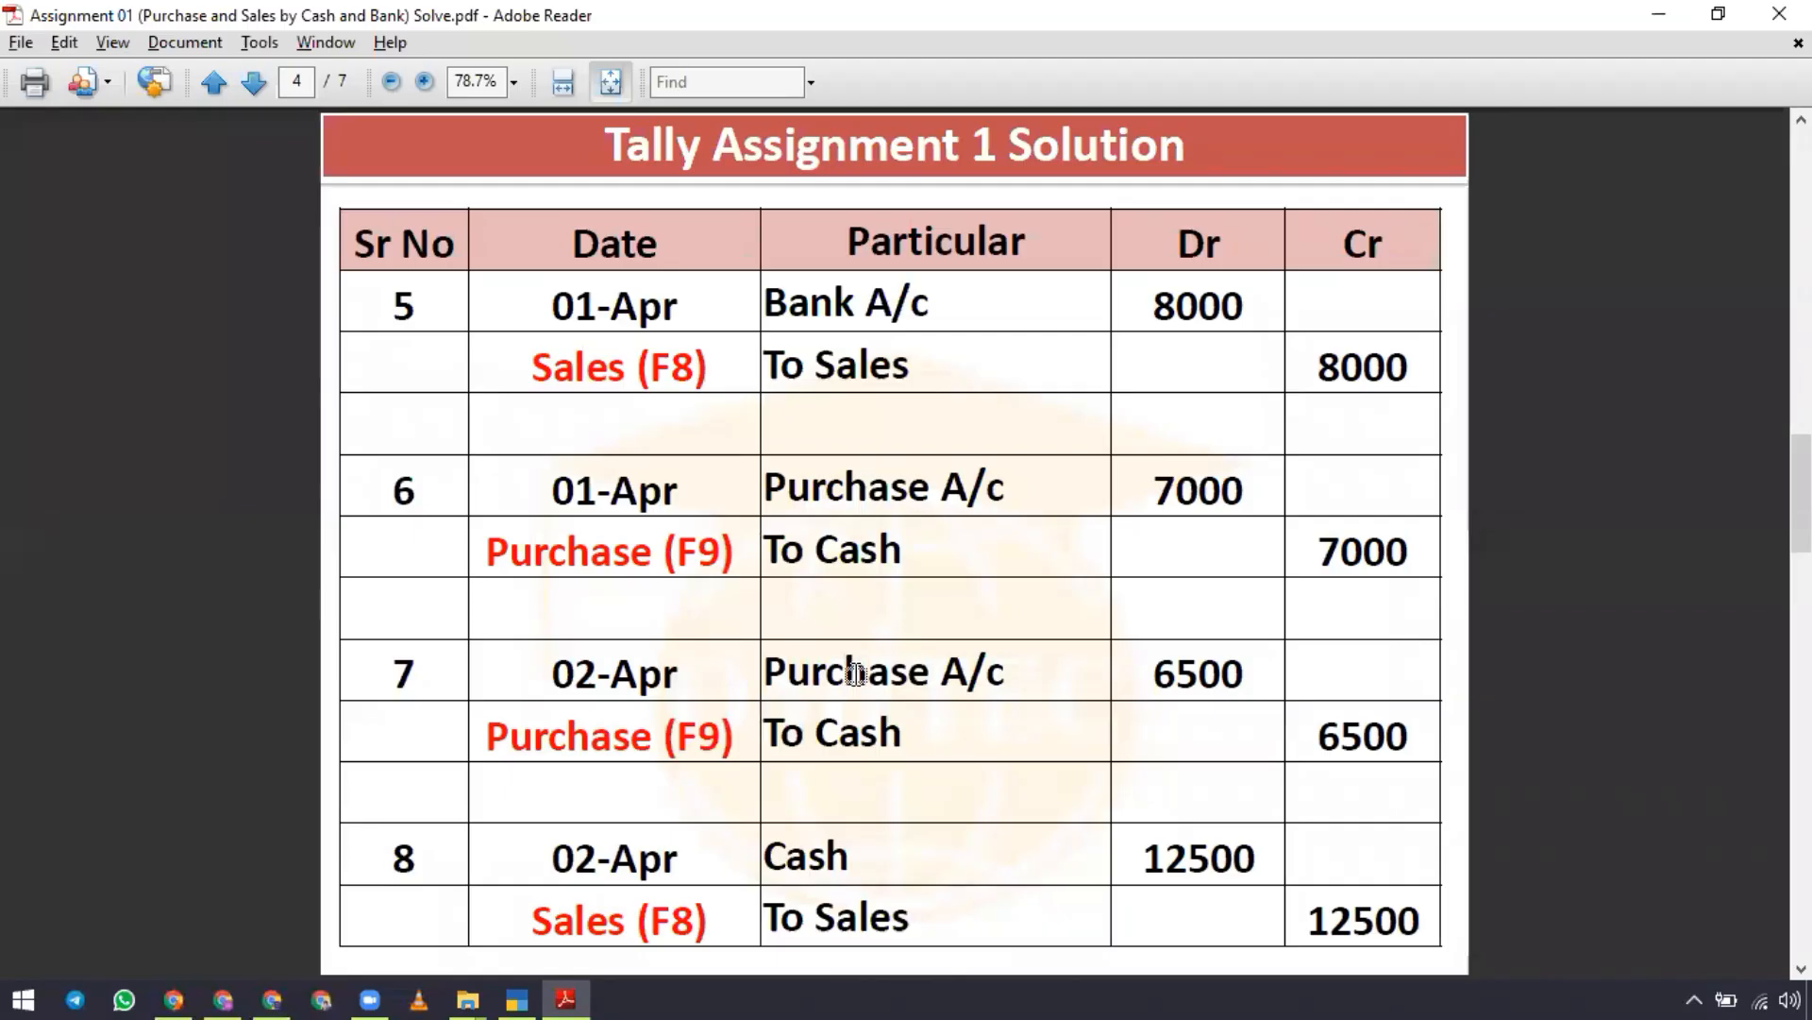
pyautogui.hotkey('alt', 'Tab')
pyautogui.hotkey('alt', 'Tab')
pyautogui.scroll(-3, 854, 672)
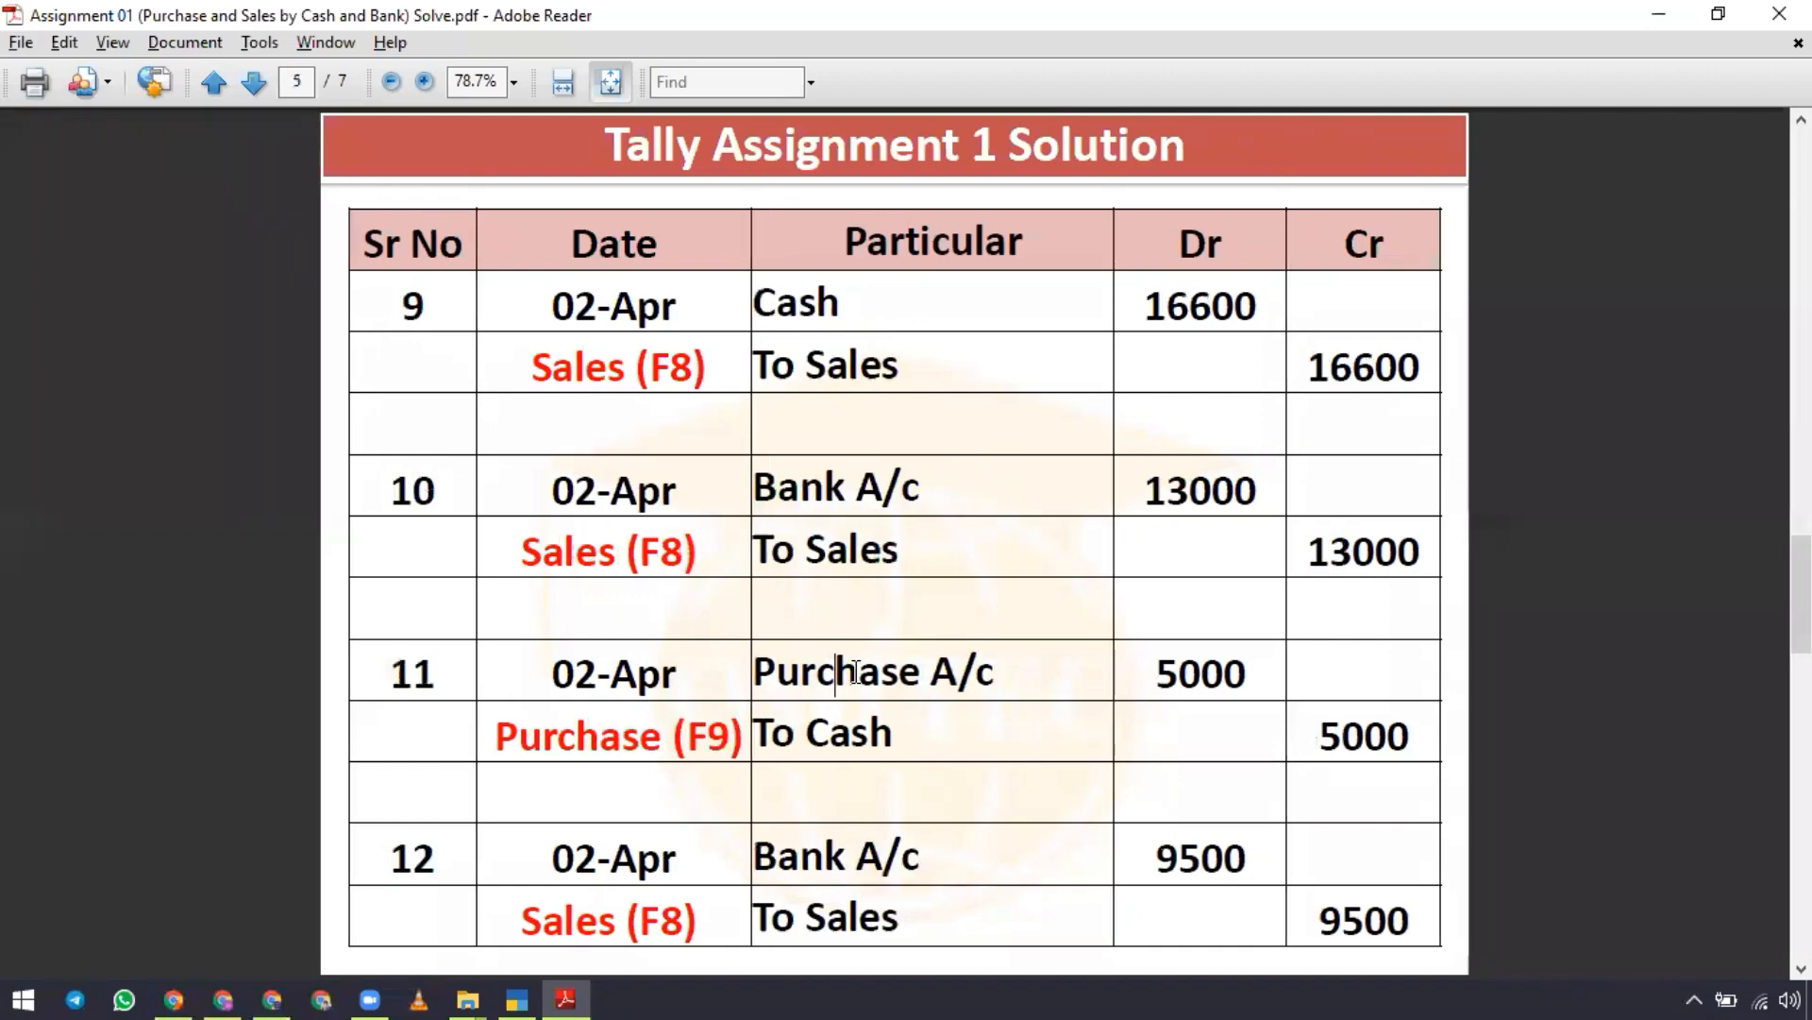
pyautogui.hotkey('alt', 'Tab')
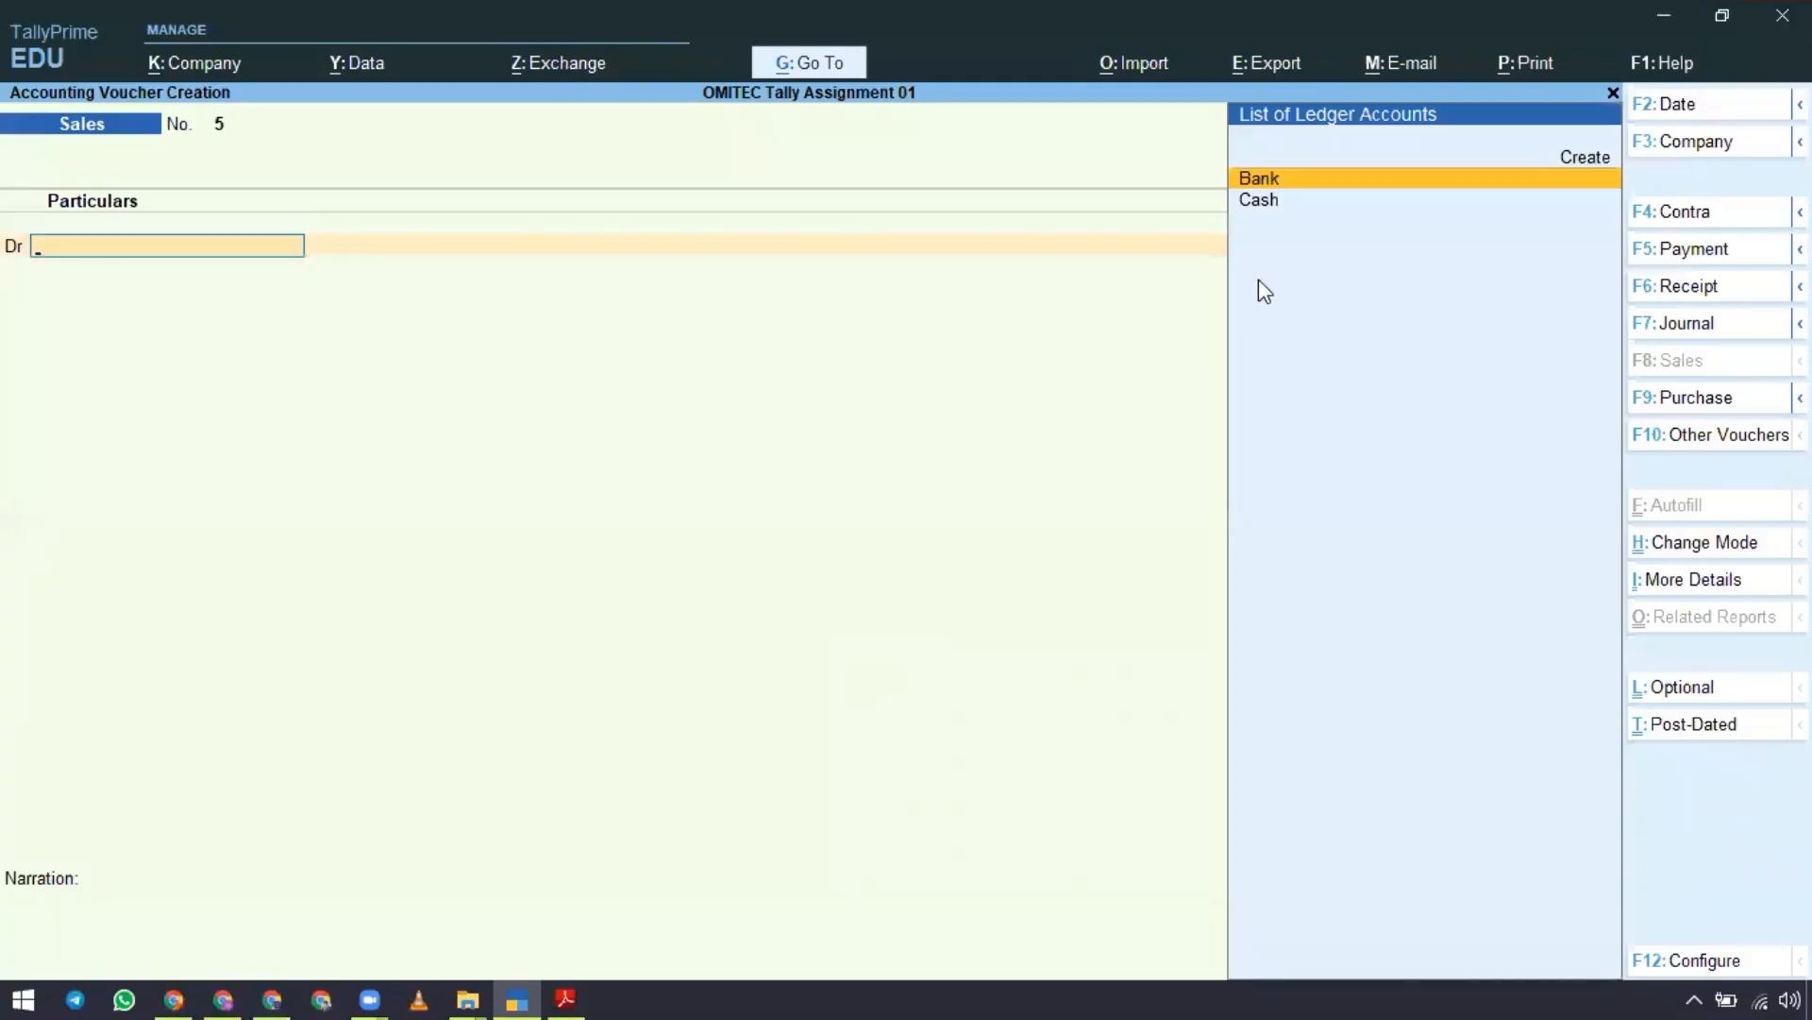
# Recheck the PDF's ninth entry and debit Cash with 16600 in the Sales voucher dated 2-Apr-21.
pyautogui.hotkey('alt', 'Tab')
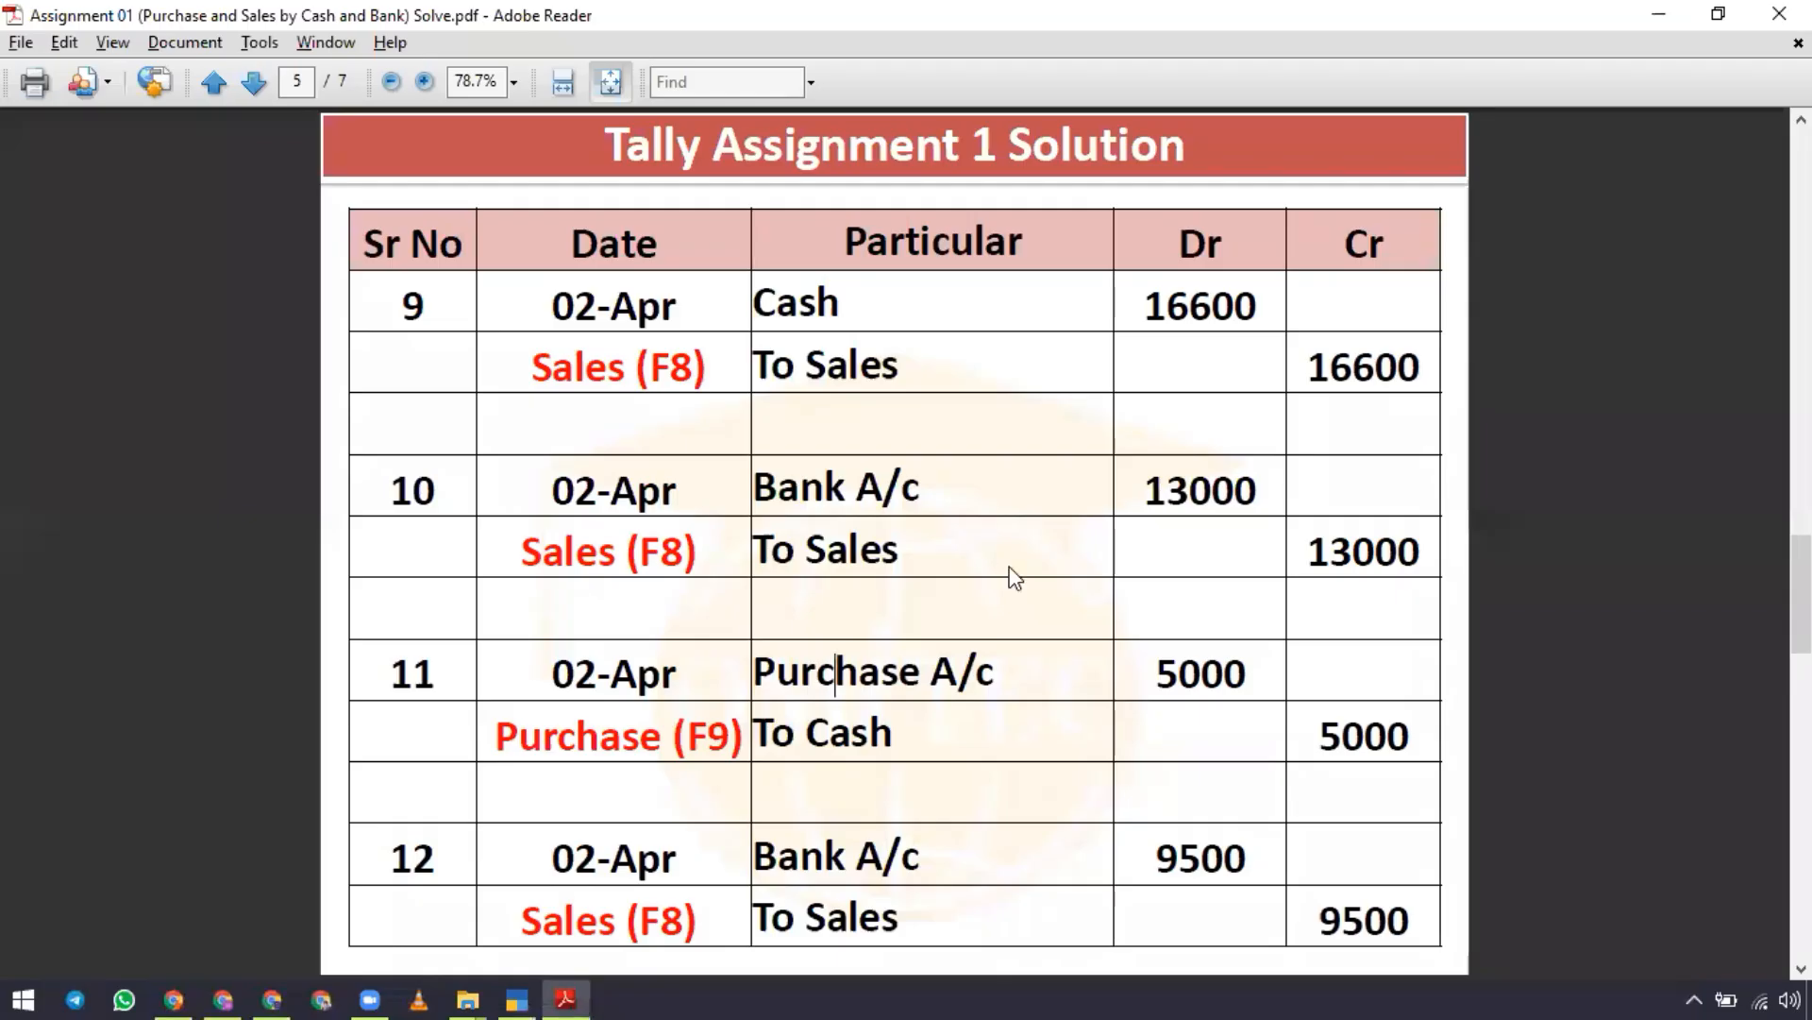
pyautogui.hotkey('alt', 'Tab')
pyautogui.press('Down')
pyautogui.press('Return')
pyautogui.write('16600')
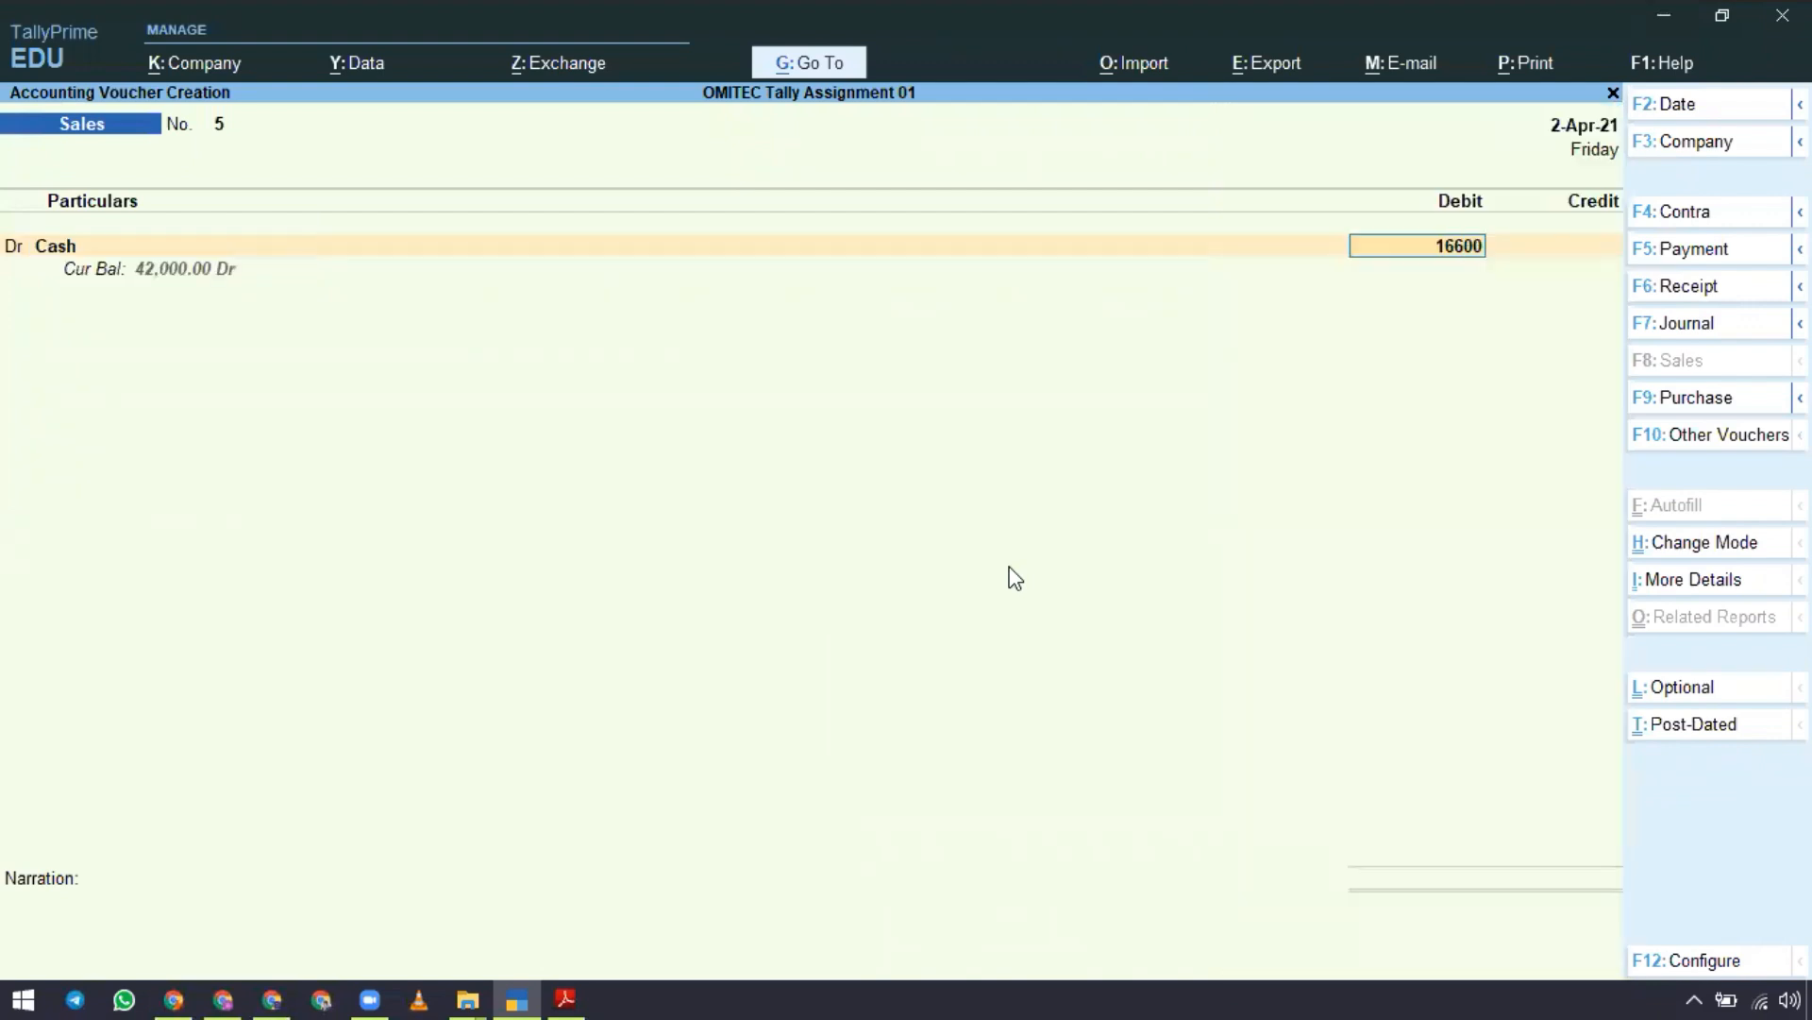
pyautogui.press('Return')
# Credit Sales with 16600 and save the Sales voucher without a narration.
pyautogui.press('Return')
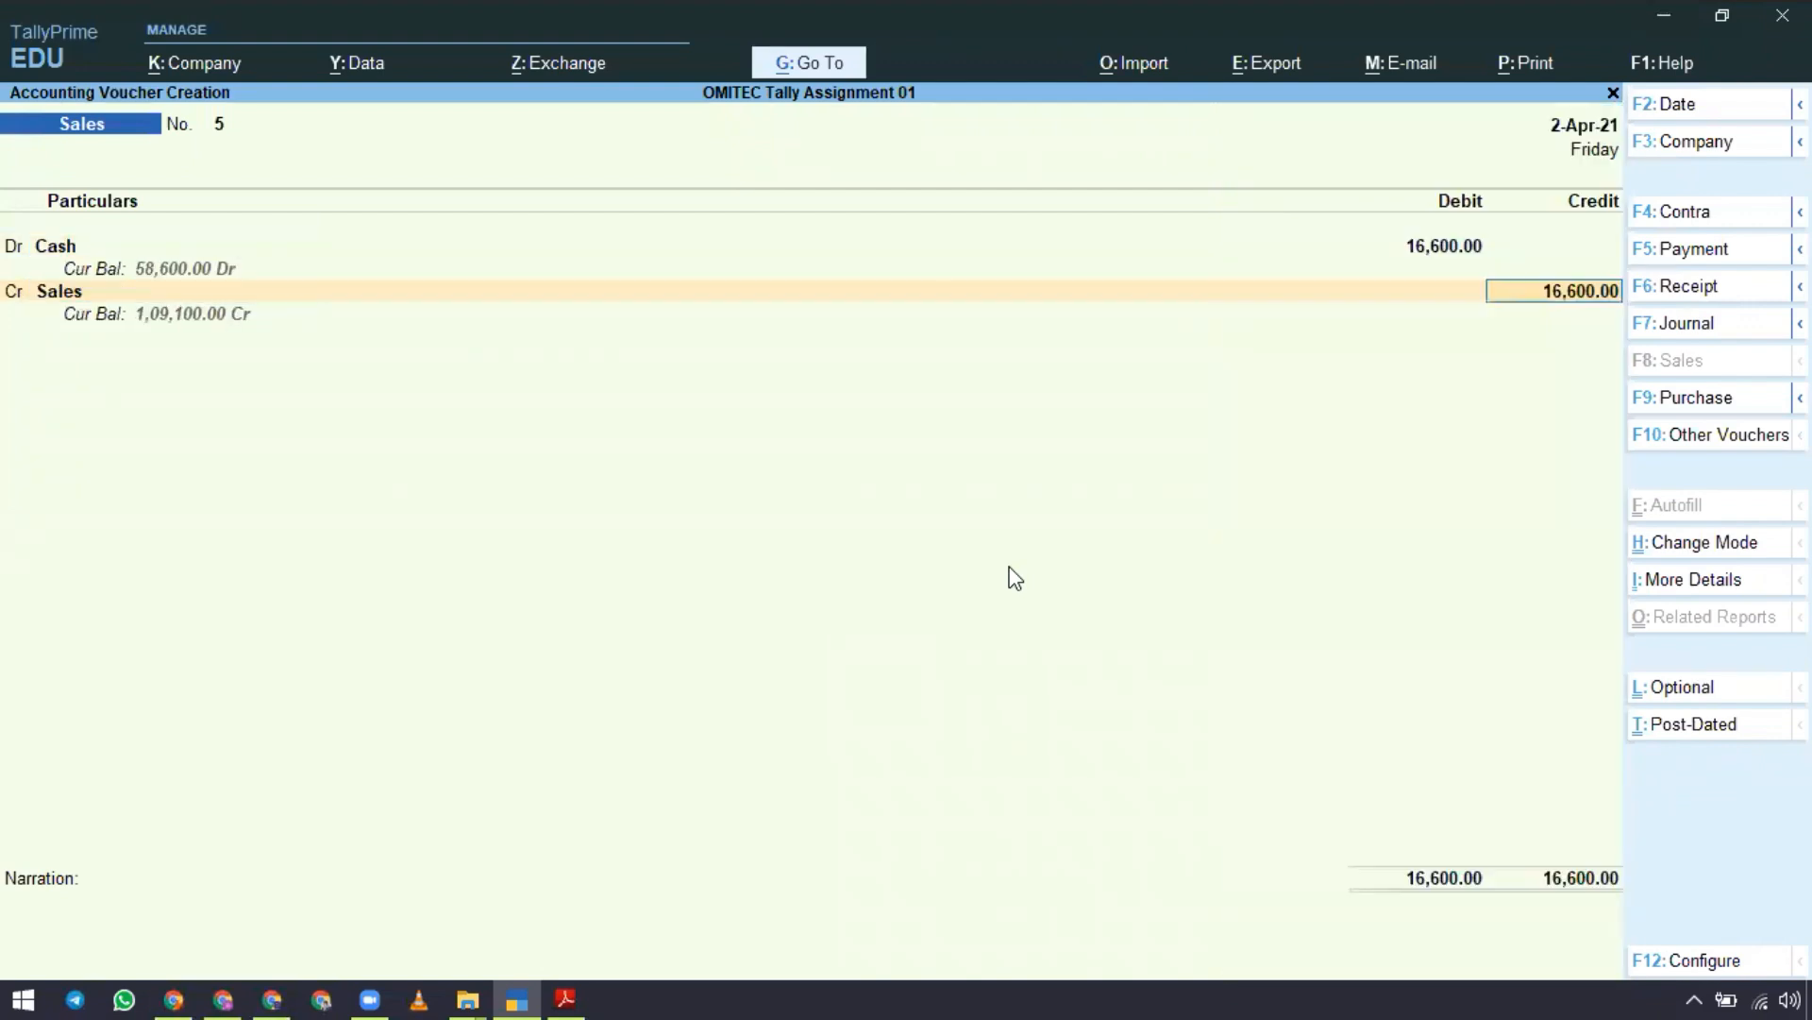
pyautogui.press('Return')
pyautogui.press('Return')
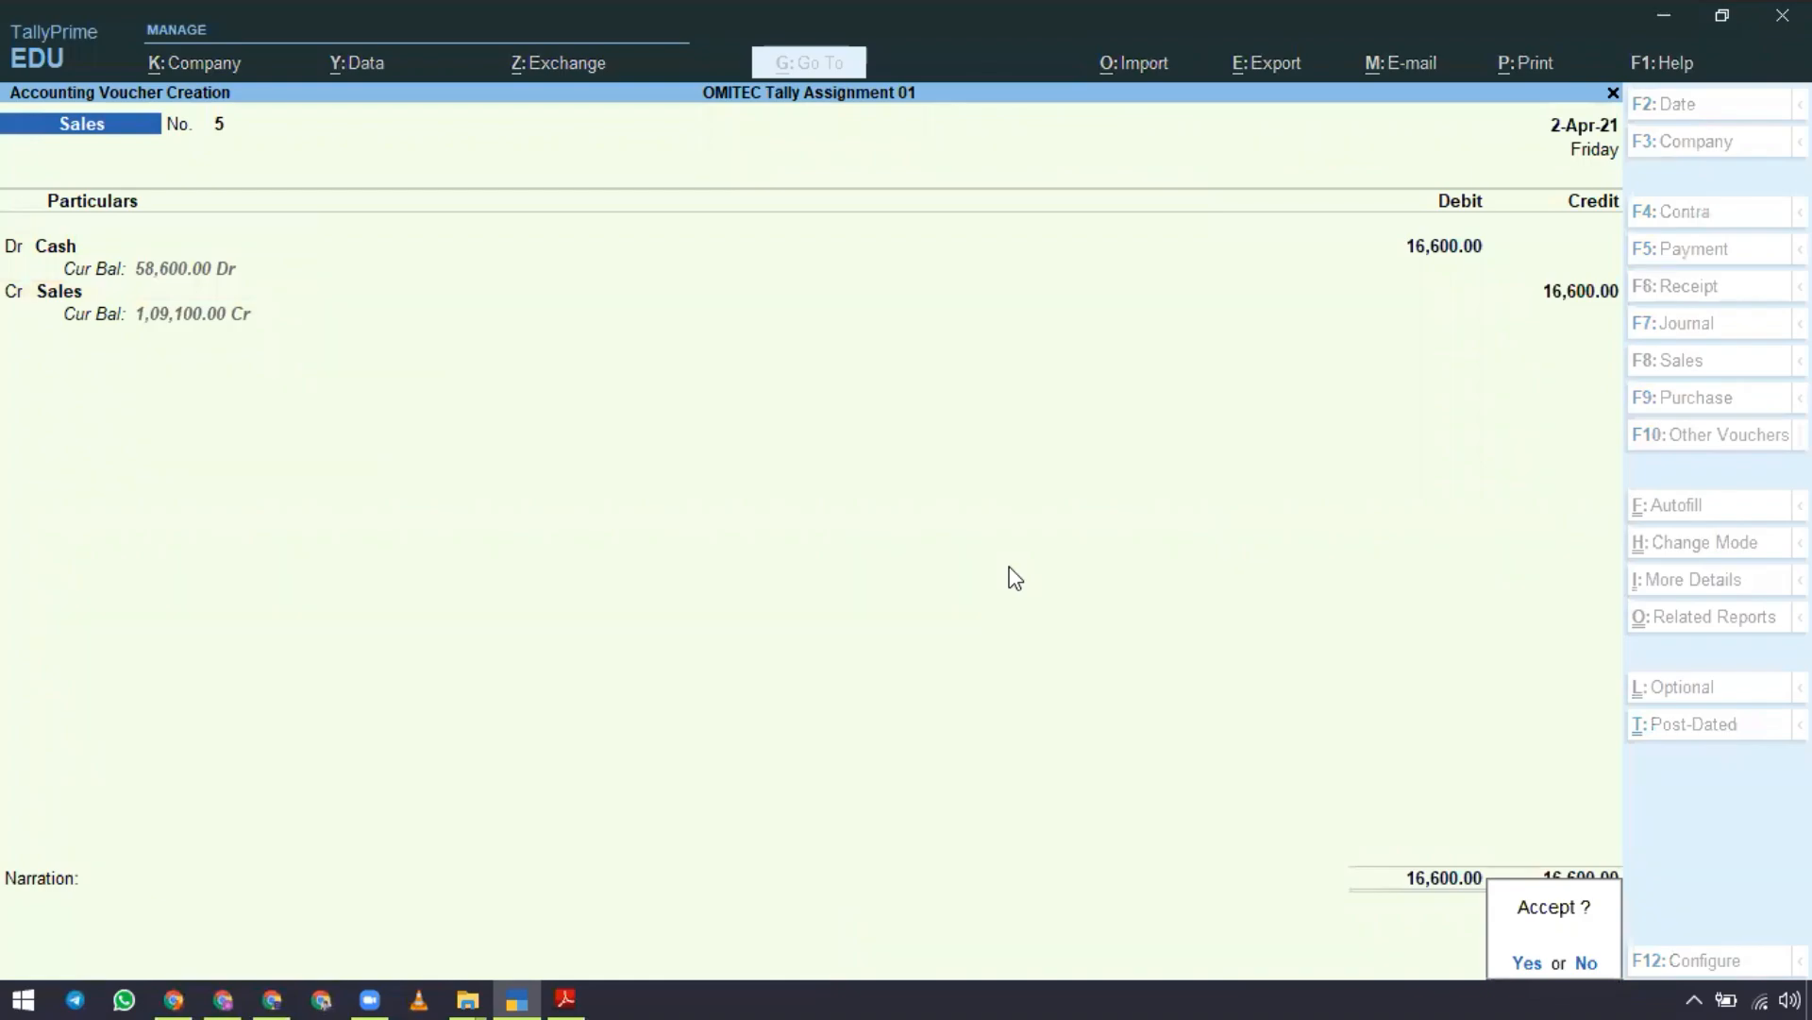
pyautogui.press('Return')
# Check the tenth entry in the PDF and keep the date 2-Apr-21 for the next TallyPrime Sales voucher.
pyautogui.hotkey('alt', 'Tab')
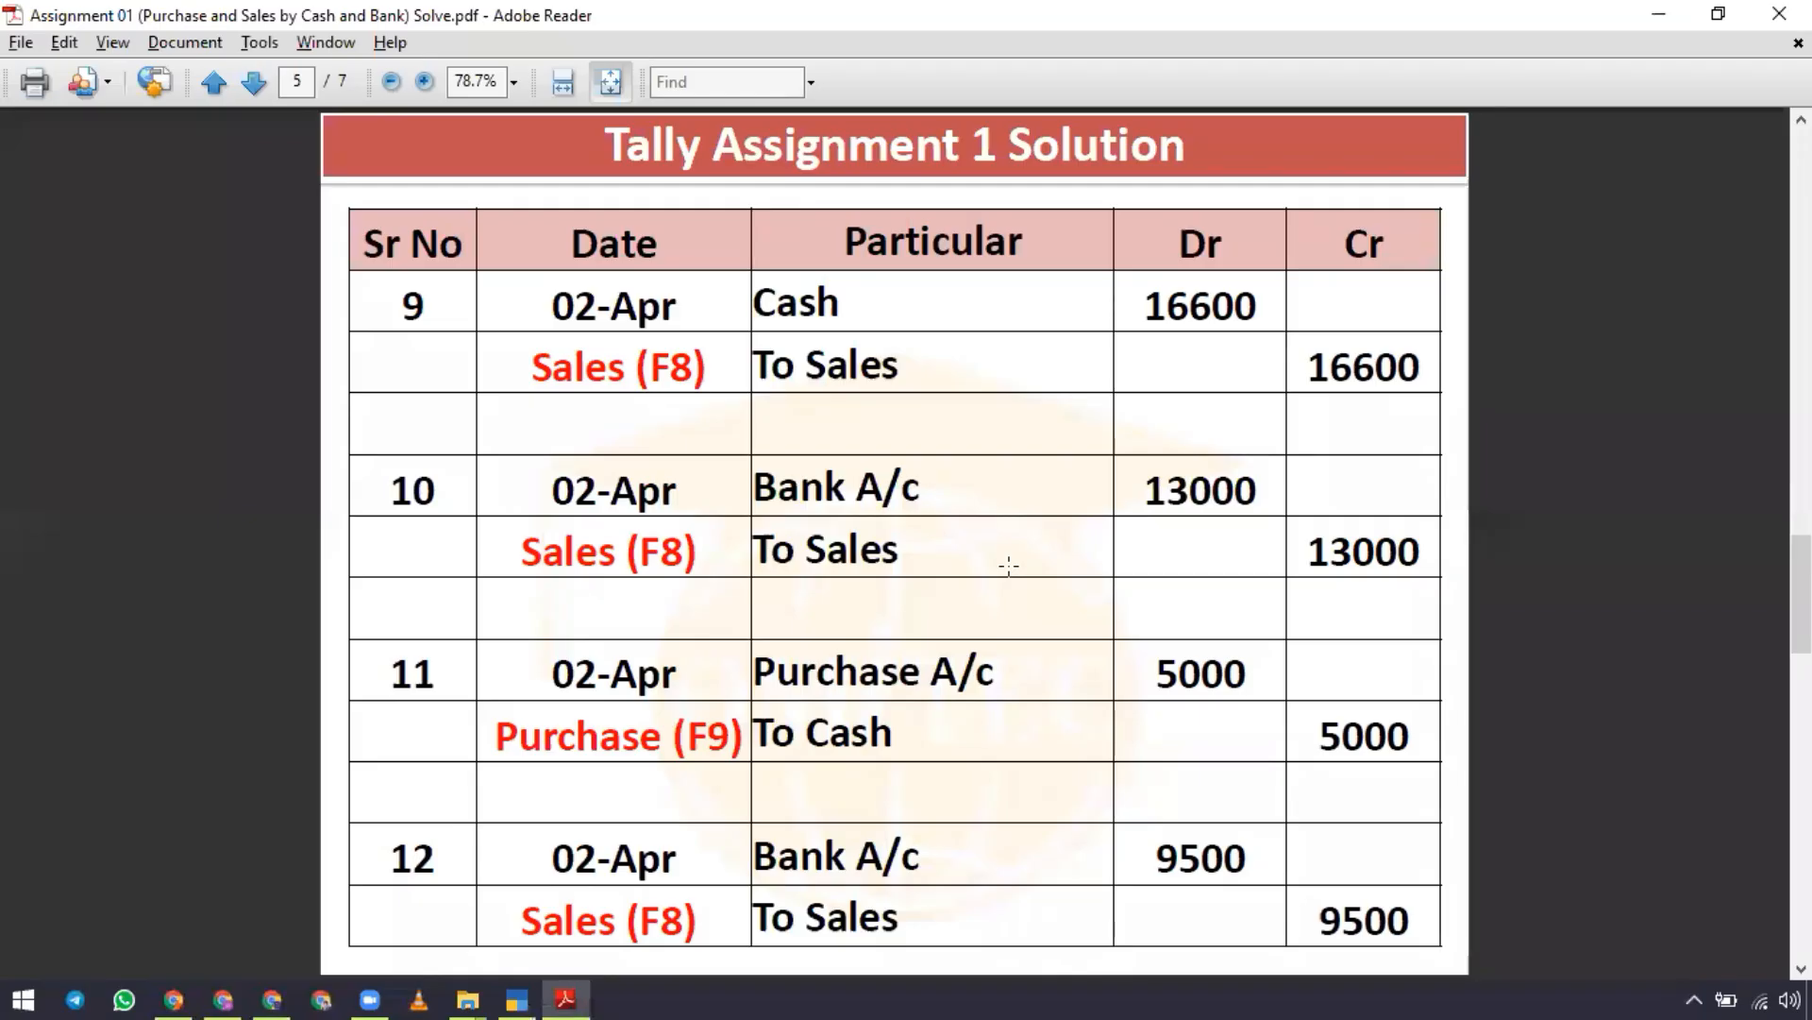
pyautogui.hotkey('alt', 'Tab')
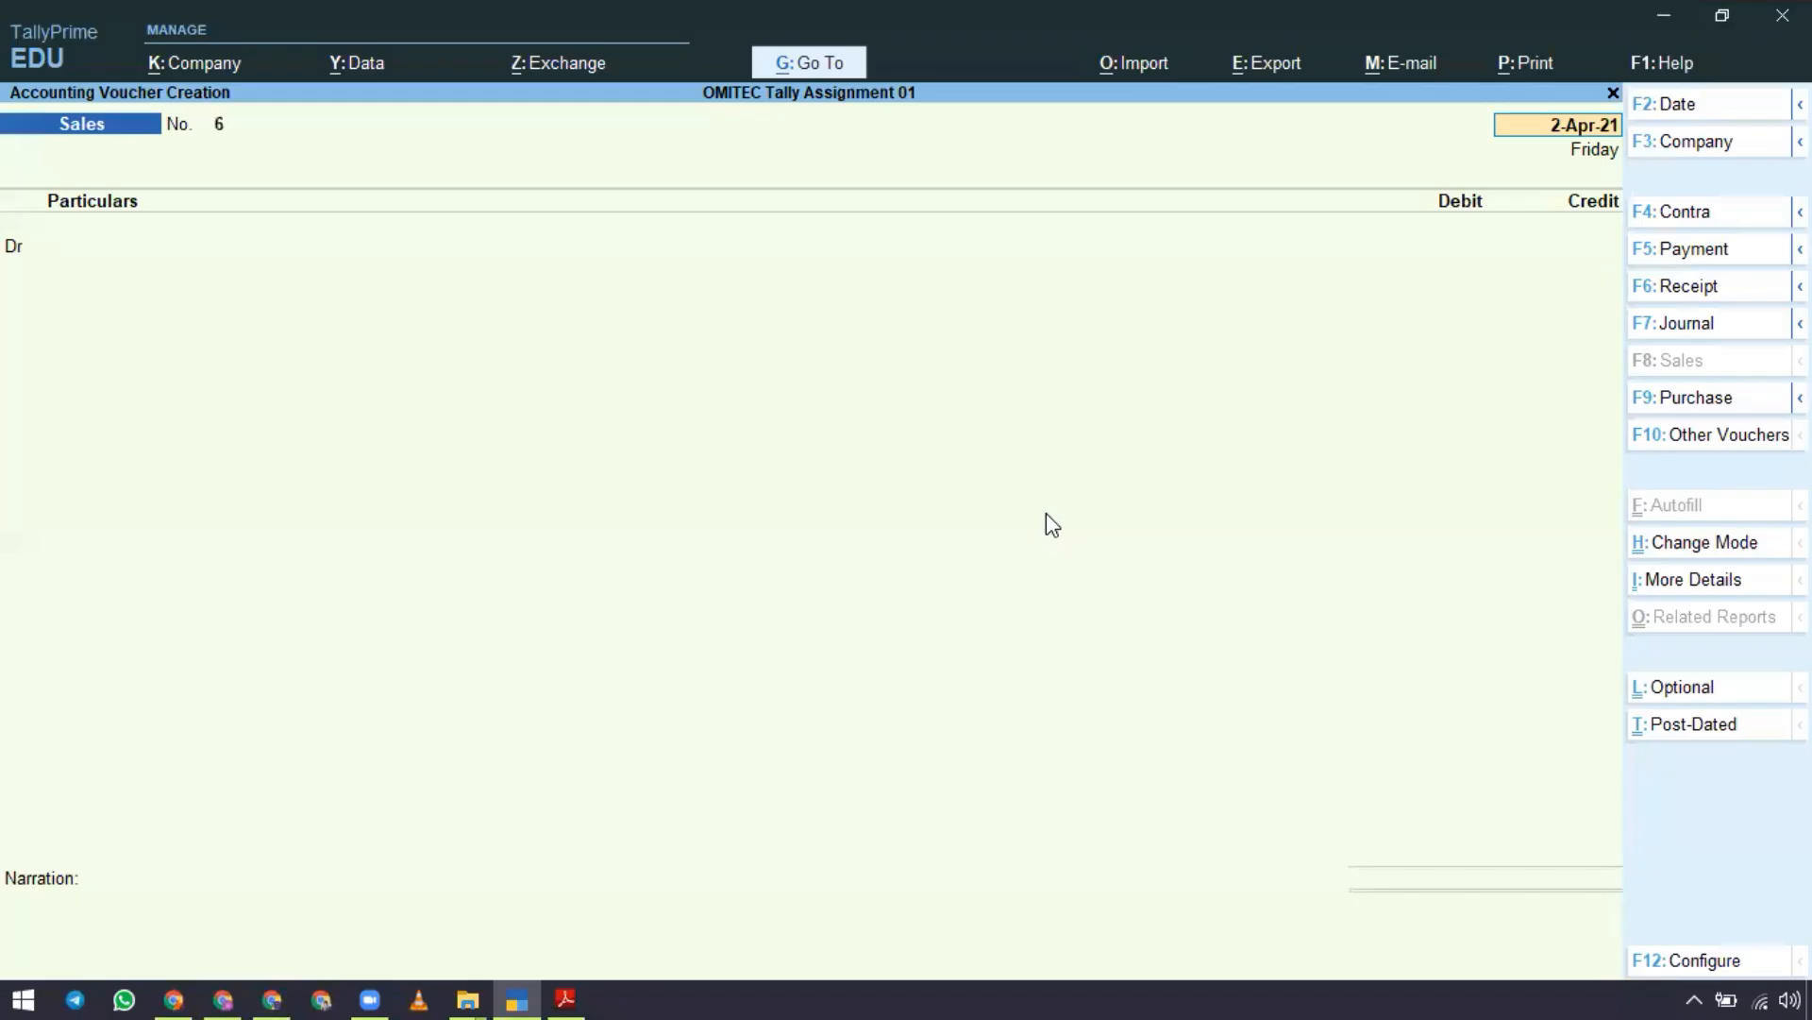
pyautogui.press('Return')
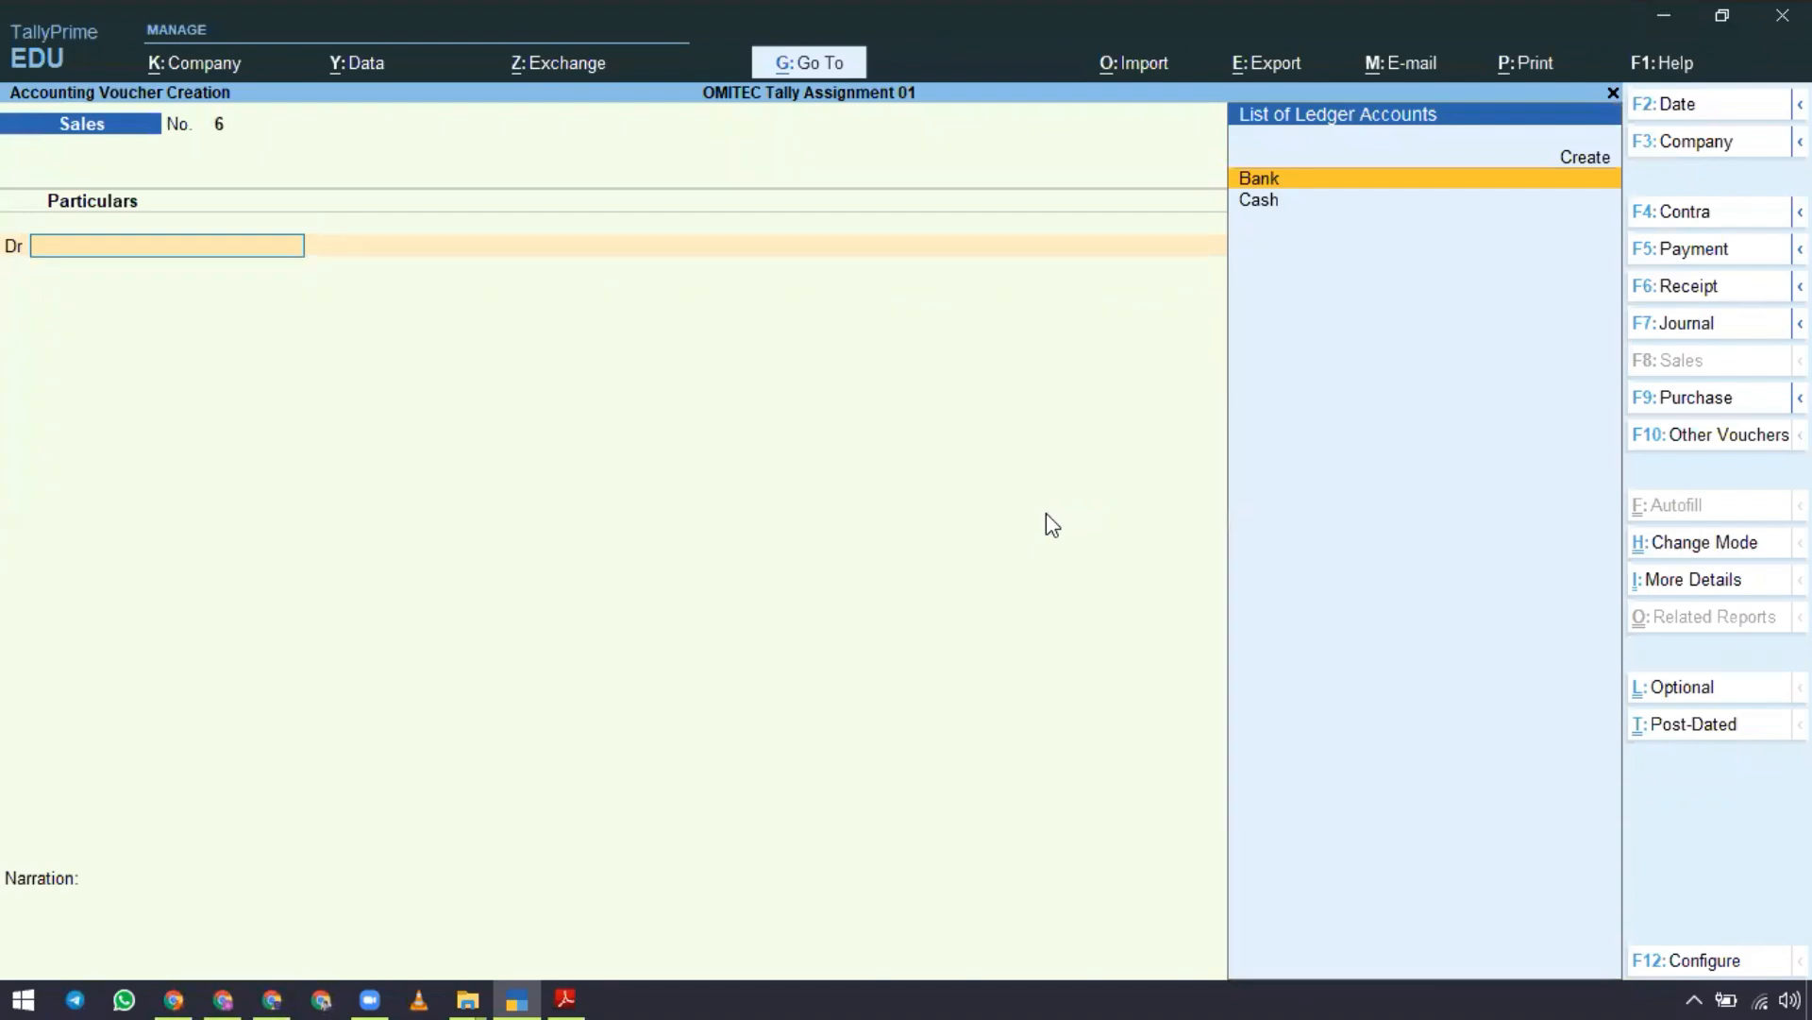
pyautogui.hotkey('alt', 'Tab')
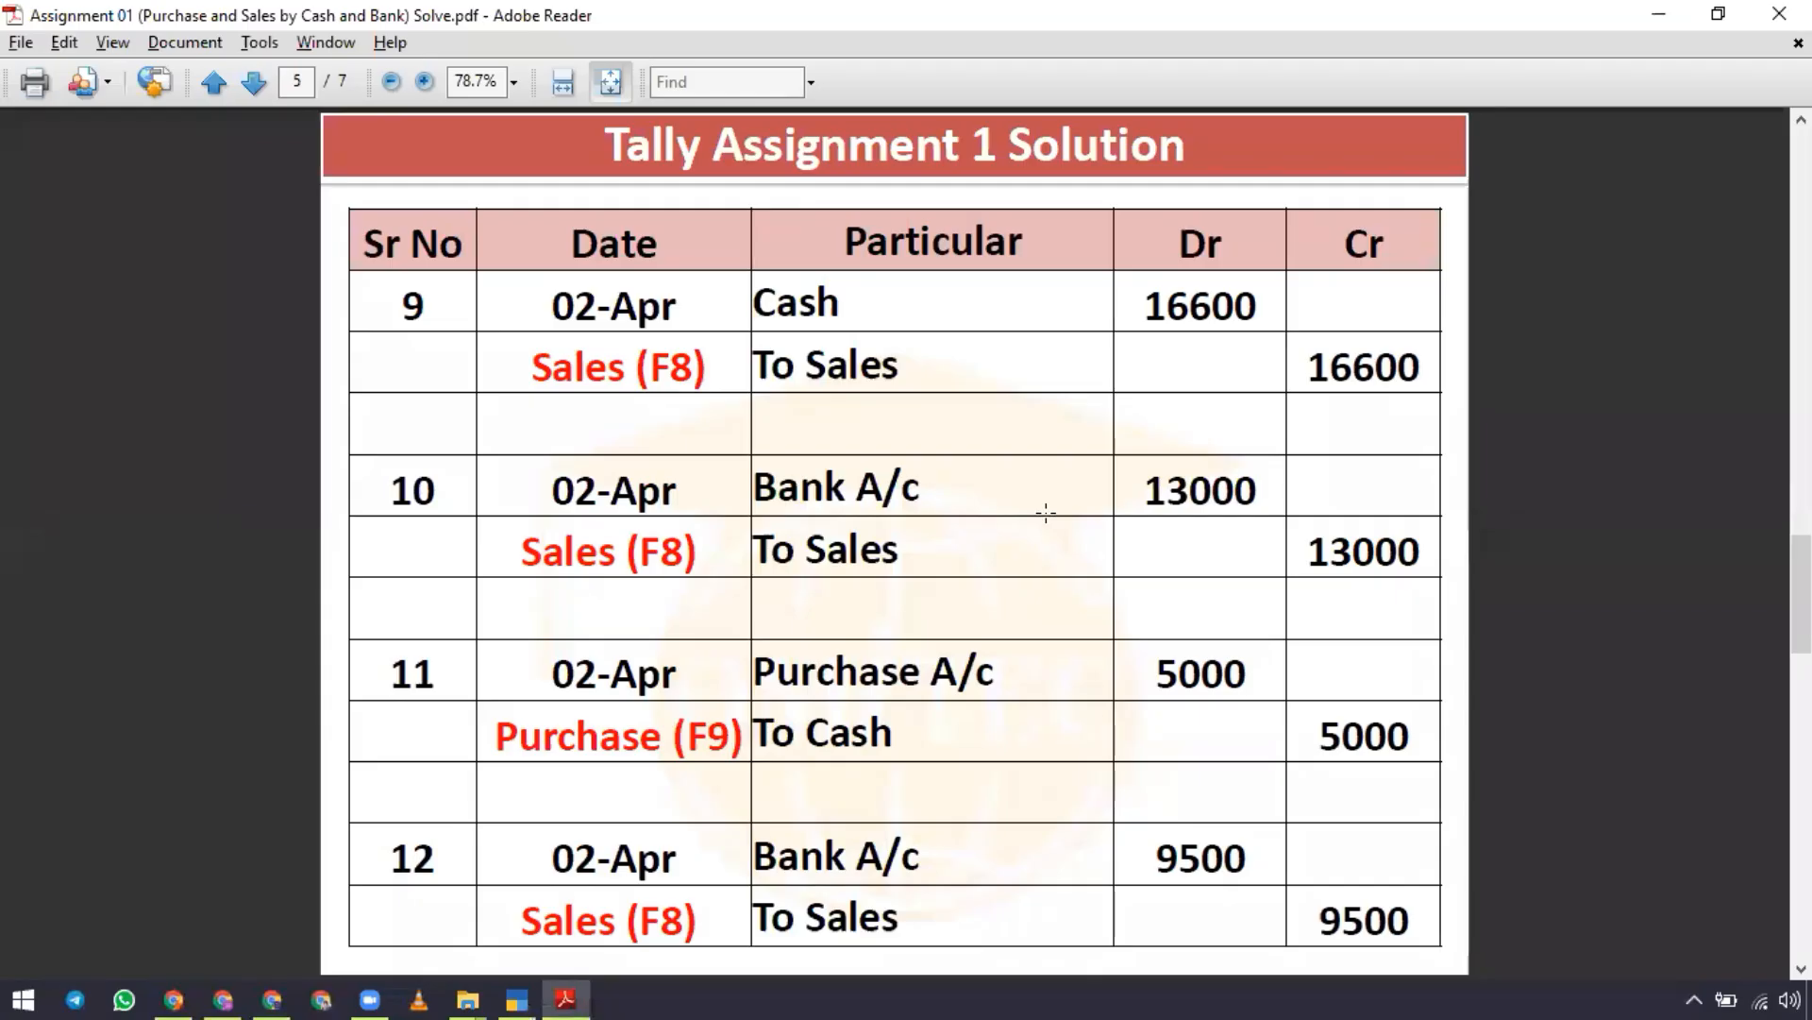
pyautogui.hotkey('alt', 'Tab')
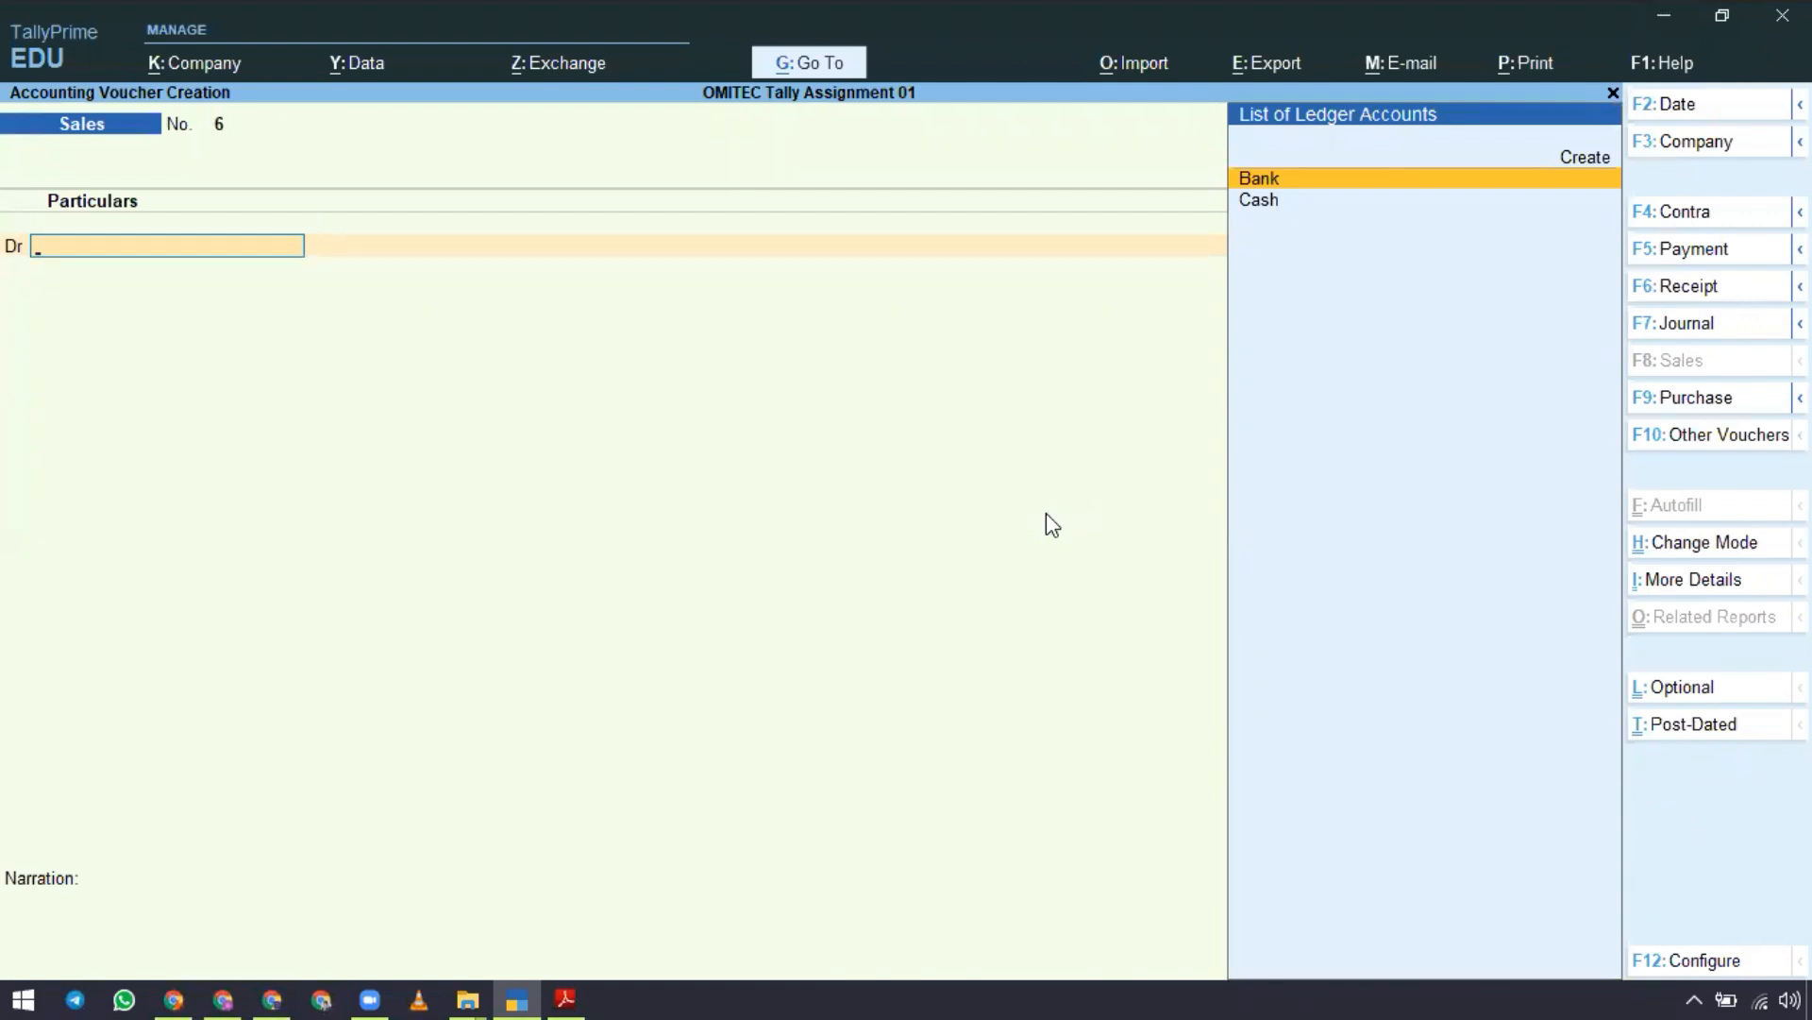
# Debit Bank with 13000 per the PDF's tenth entry, keeping the default Cheque/DD bank allocation with blank instrument details.
pyautogui.hotkey('alt', 'Tab')
pyautogui.hotkey('alt', 'Tab')
pyautogui.press('Return')
pyautogui.hotkey('alt', 'Tab')
pyautogui.hotkey('alt', 'Tab')
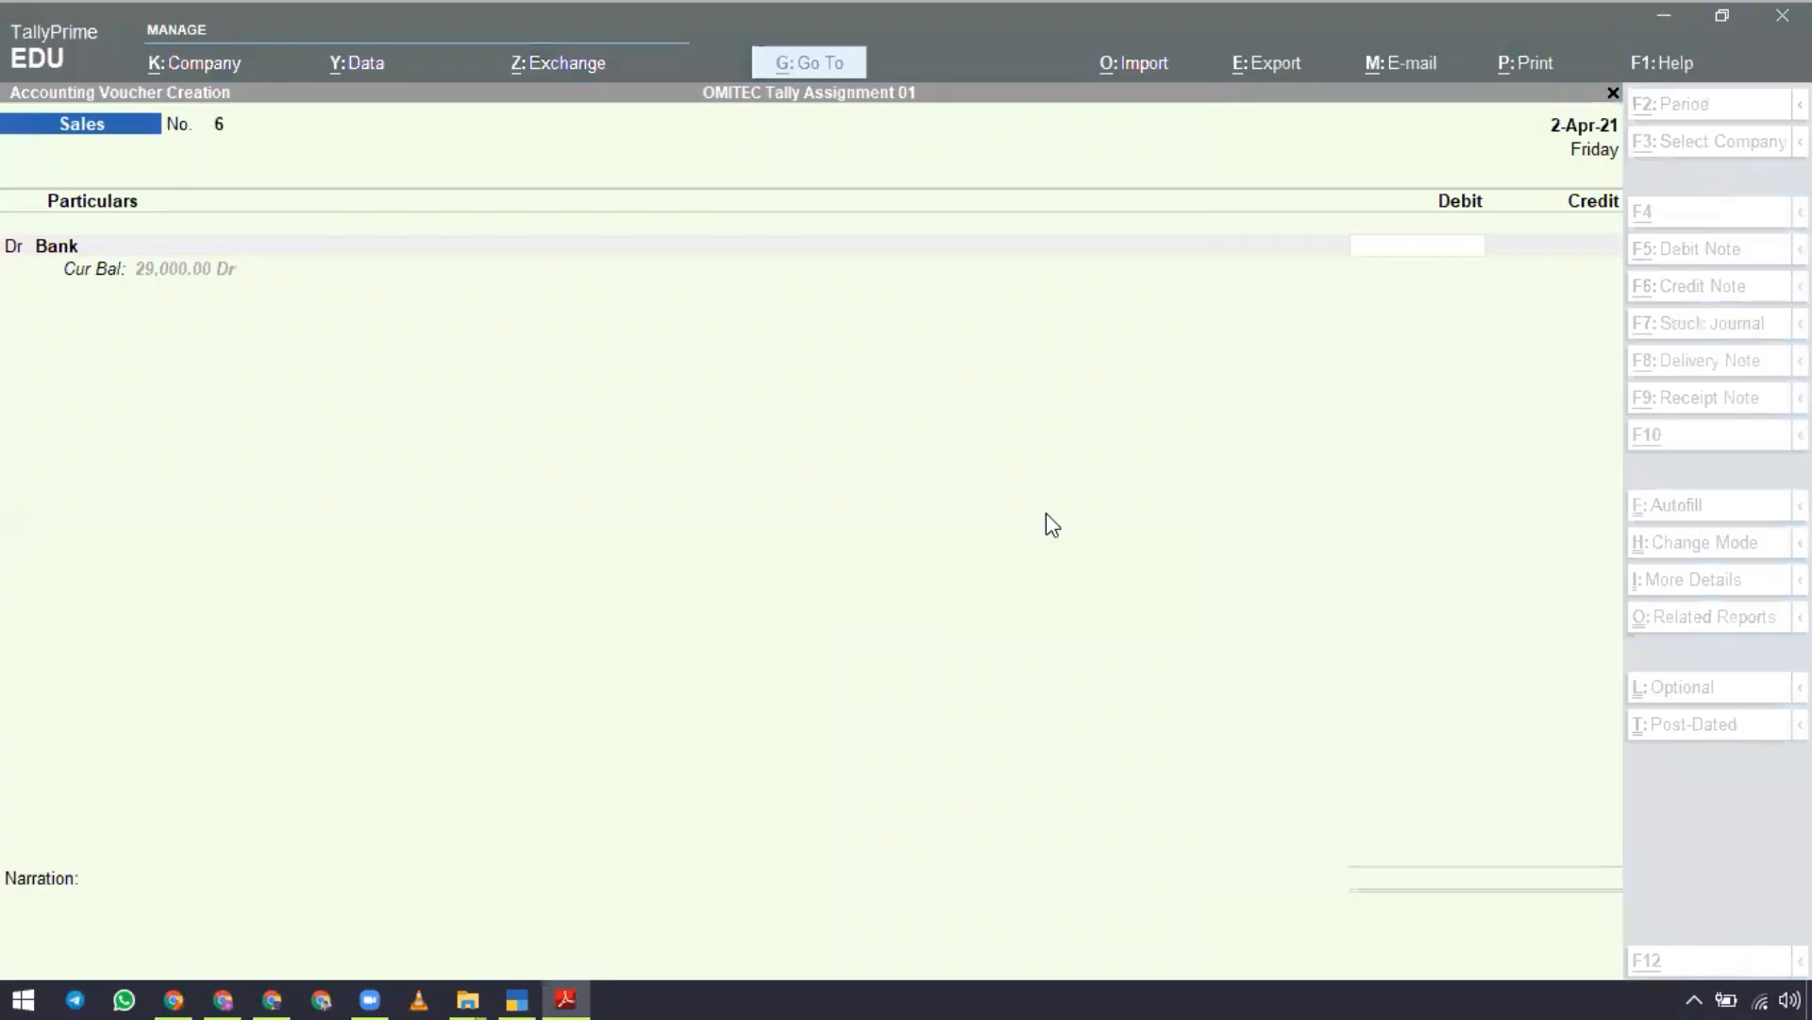
pyautogui.write('13000')
pyautogui.press('Return')
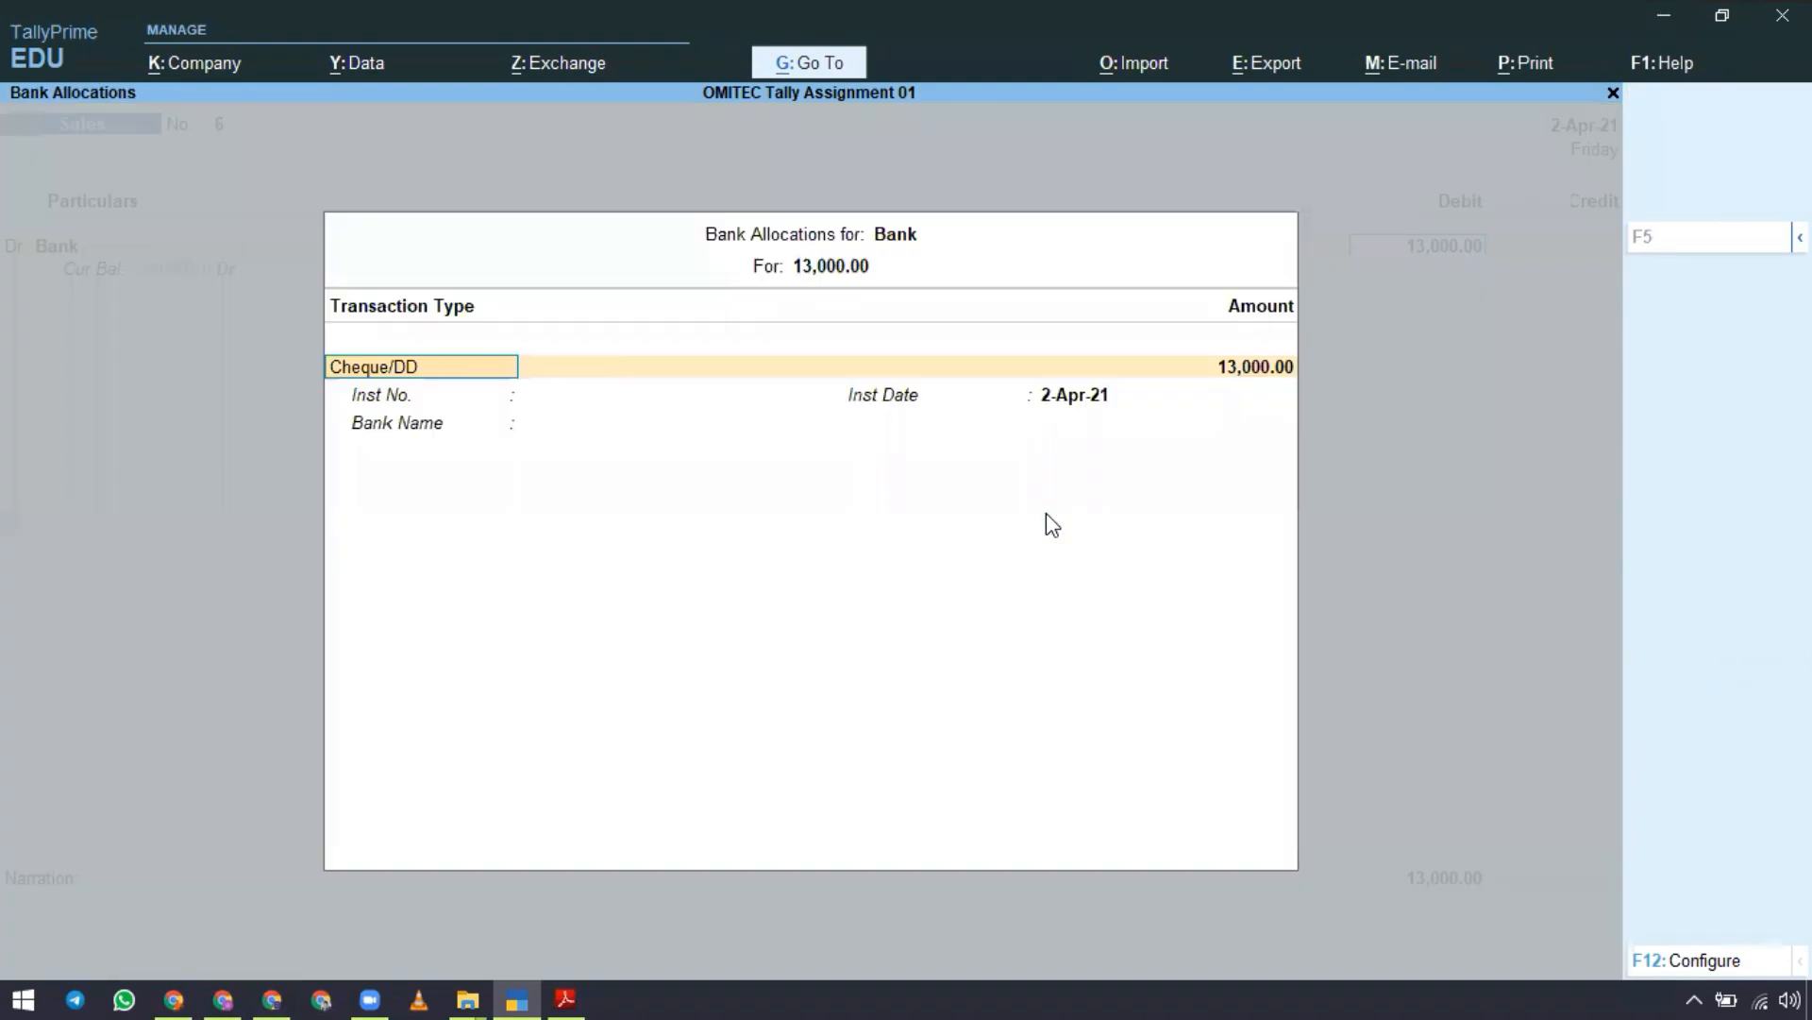
pyautogui.press('Return')
pyautogui.press('Return')
pyautogui.press('Return')
pyautogui.press('Return')
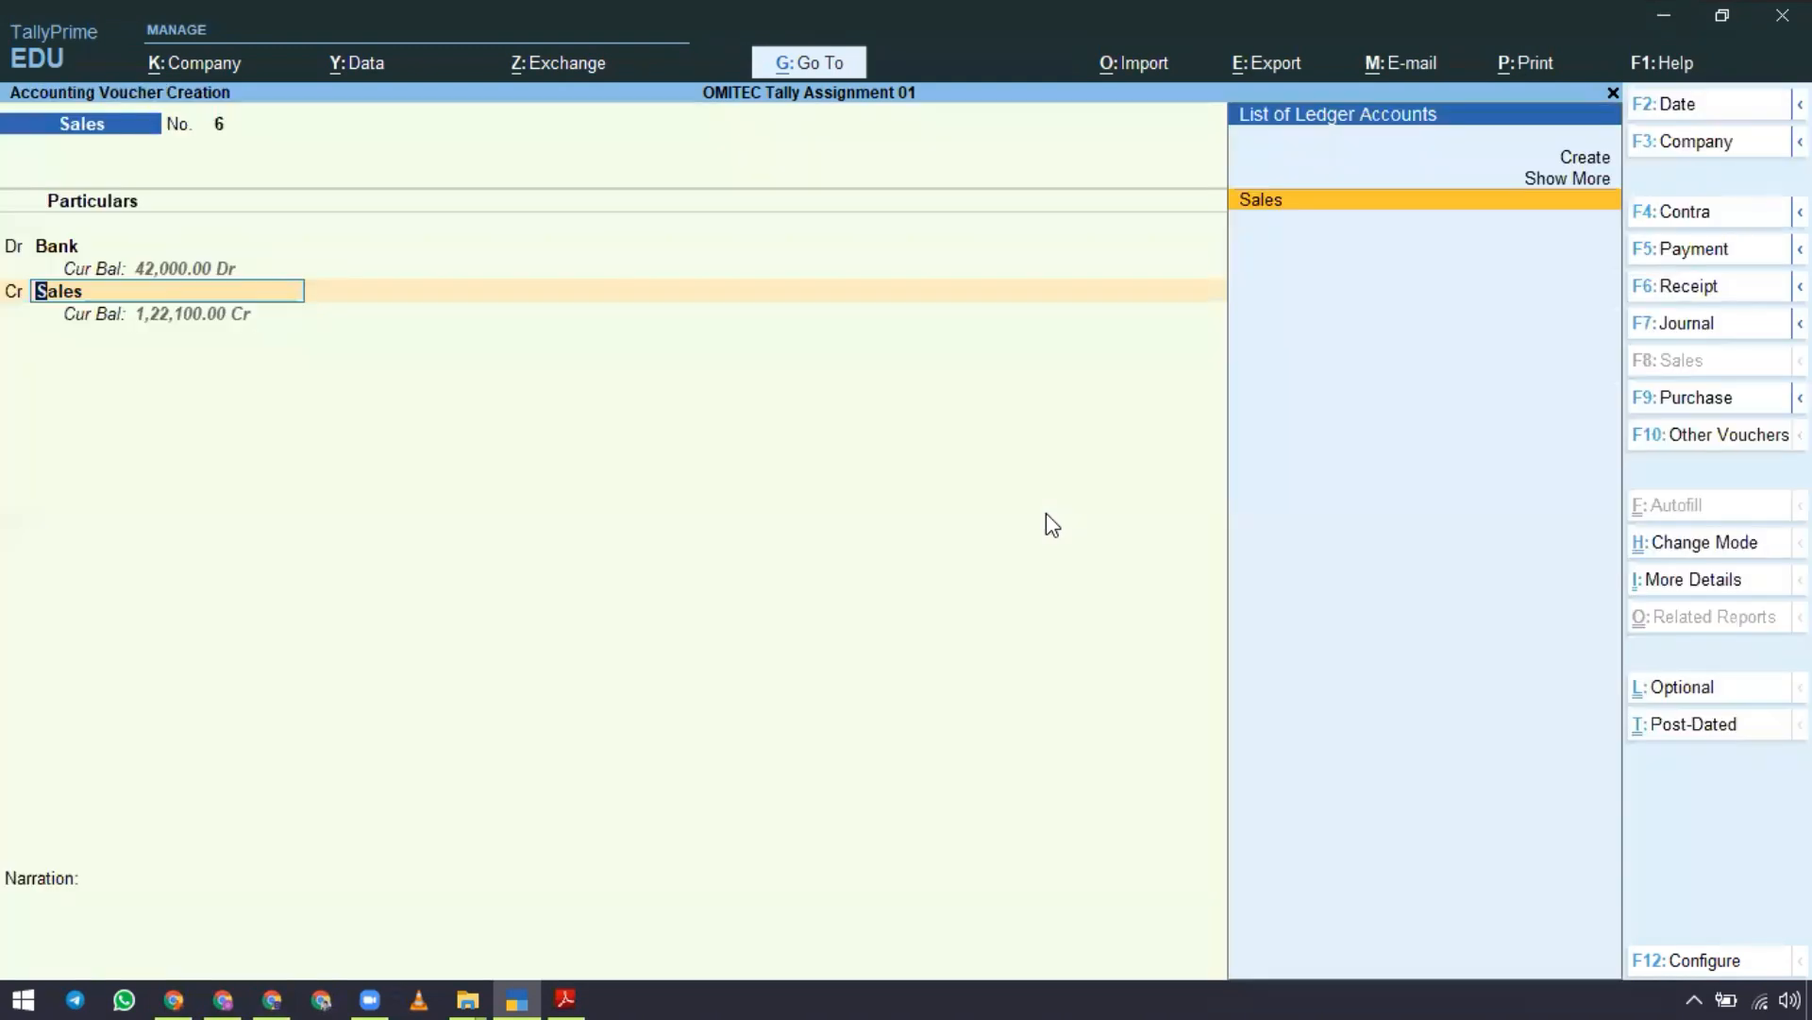
# Credit Sales with 13000 and save the Sales voucher without a narration.
pyautogui.press('Return')
pyautogui.press('Return')
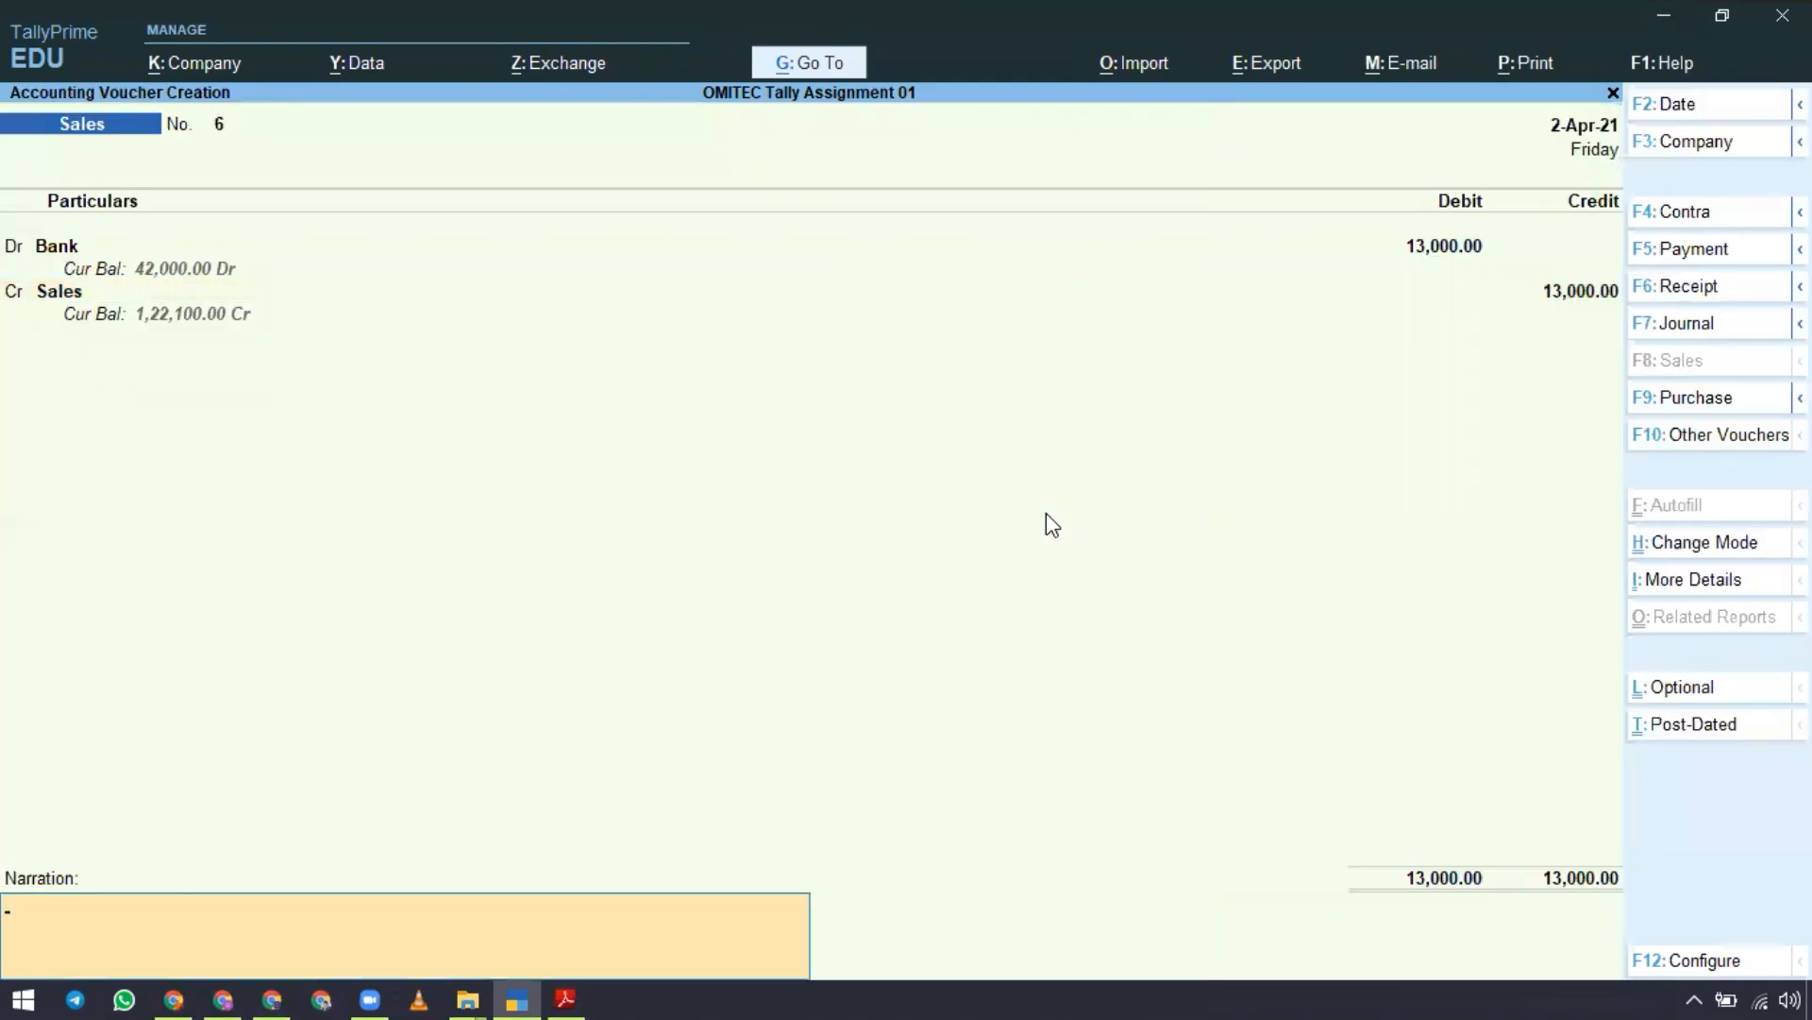
pyautogui.press('Return')
pyautogui.press('Return')
# Check the eleventh solution entry in the PDF, and open a TallyPrime Purchase voucher in As Voucher mode, keeping the date 2-Apr-21.
pyautogui.hotkey('alt', 'Tab')
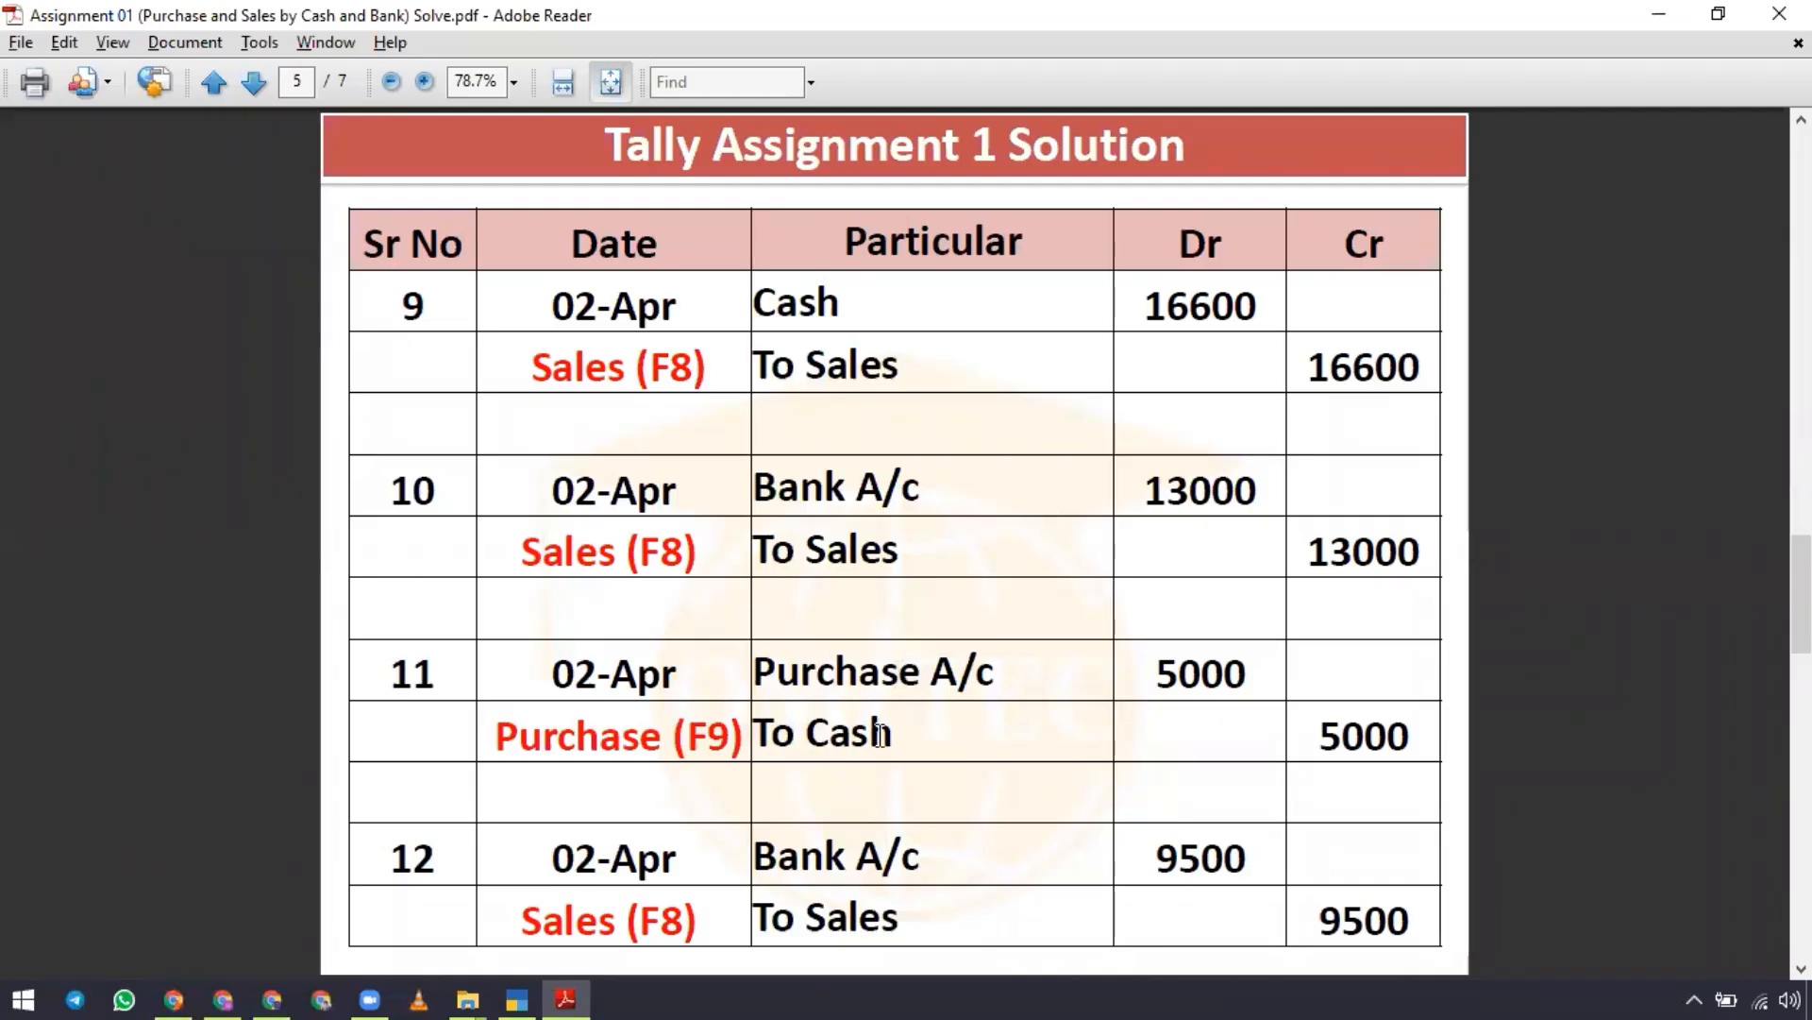
pyautogui.hotkey('alt', 'Tab')
pyautogui.press('F9')
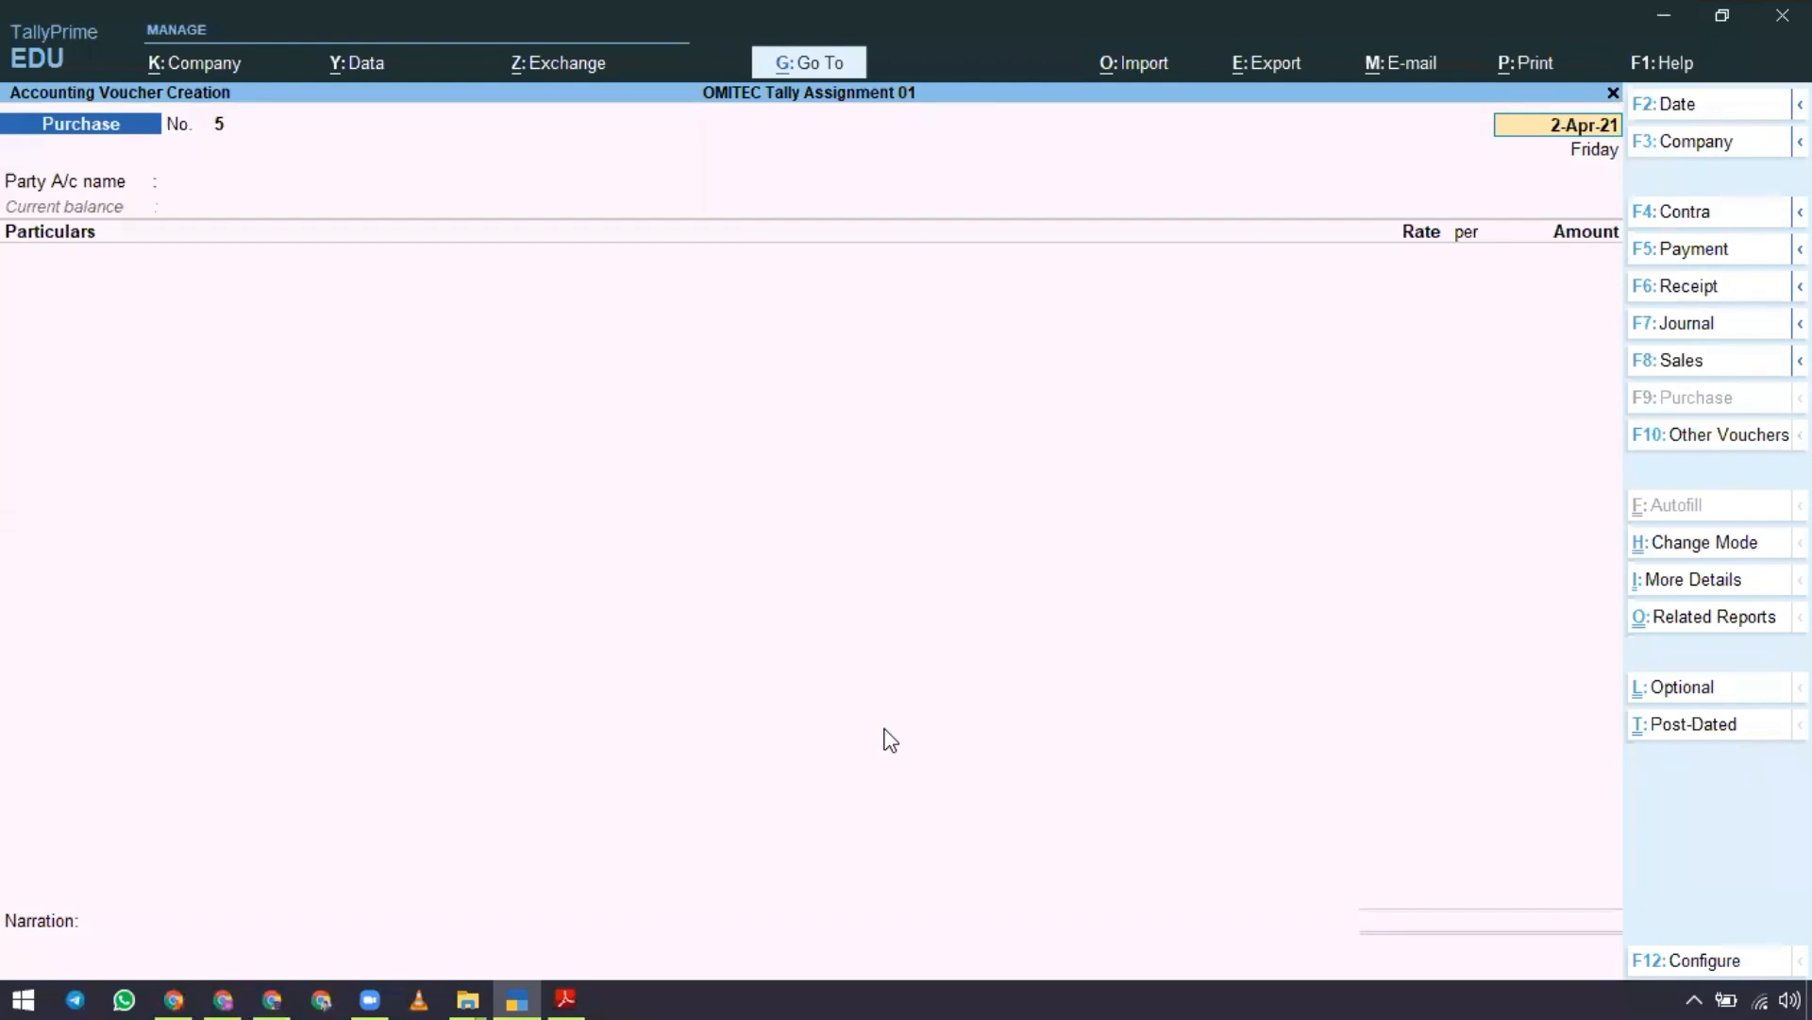
pyautogui.hotkey('ctrl', 'h')
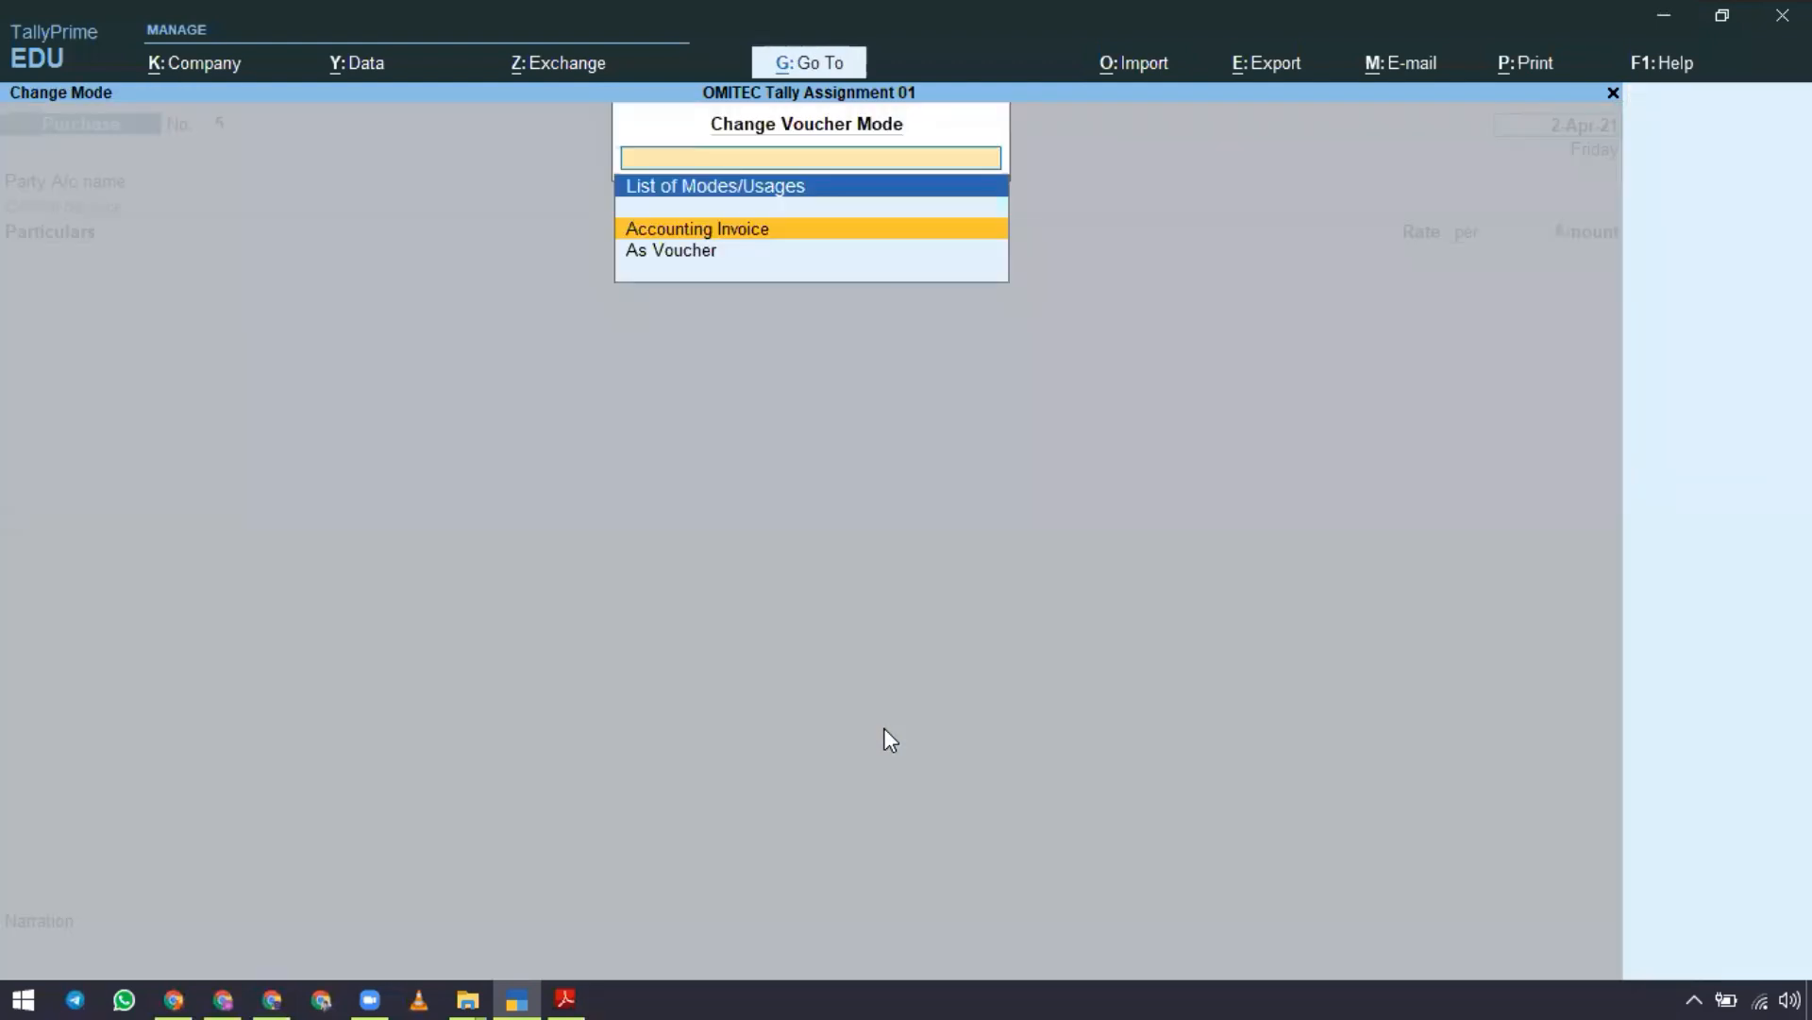
pyautogui.press('Down')
pyautogui.press('Return')
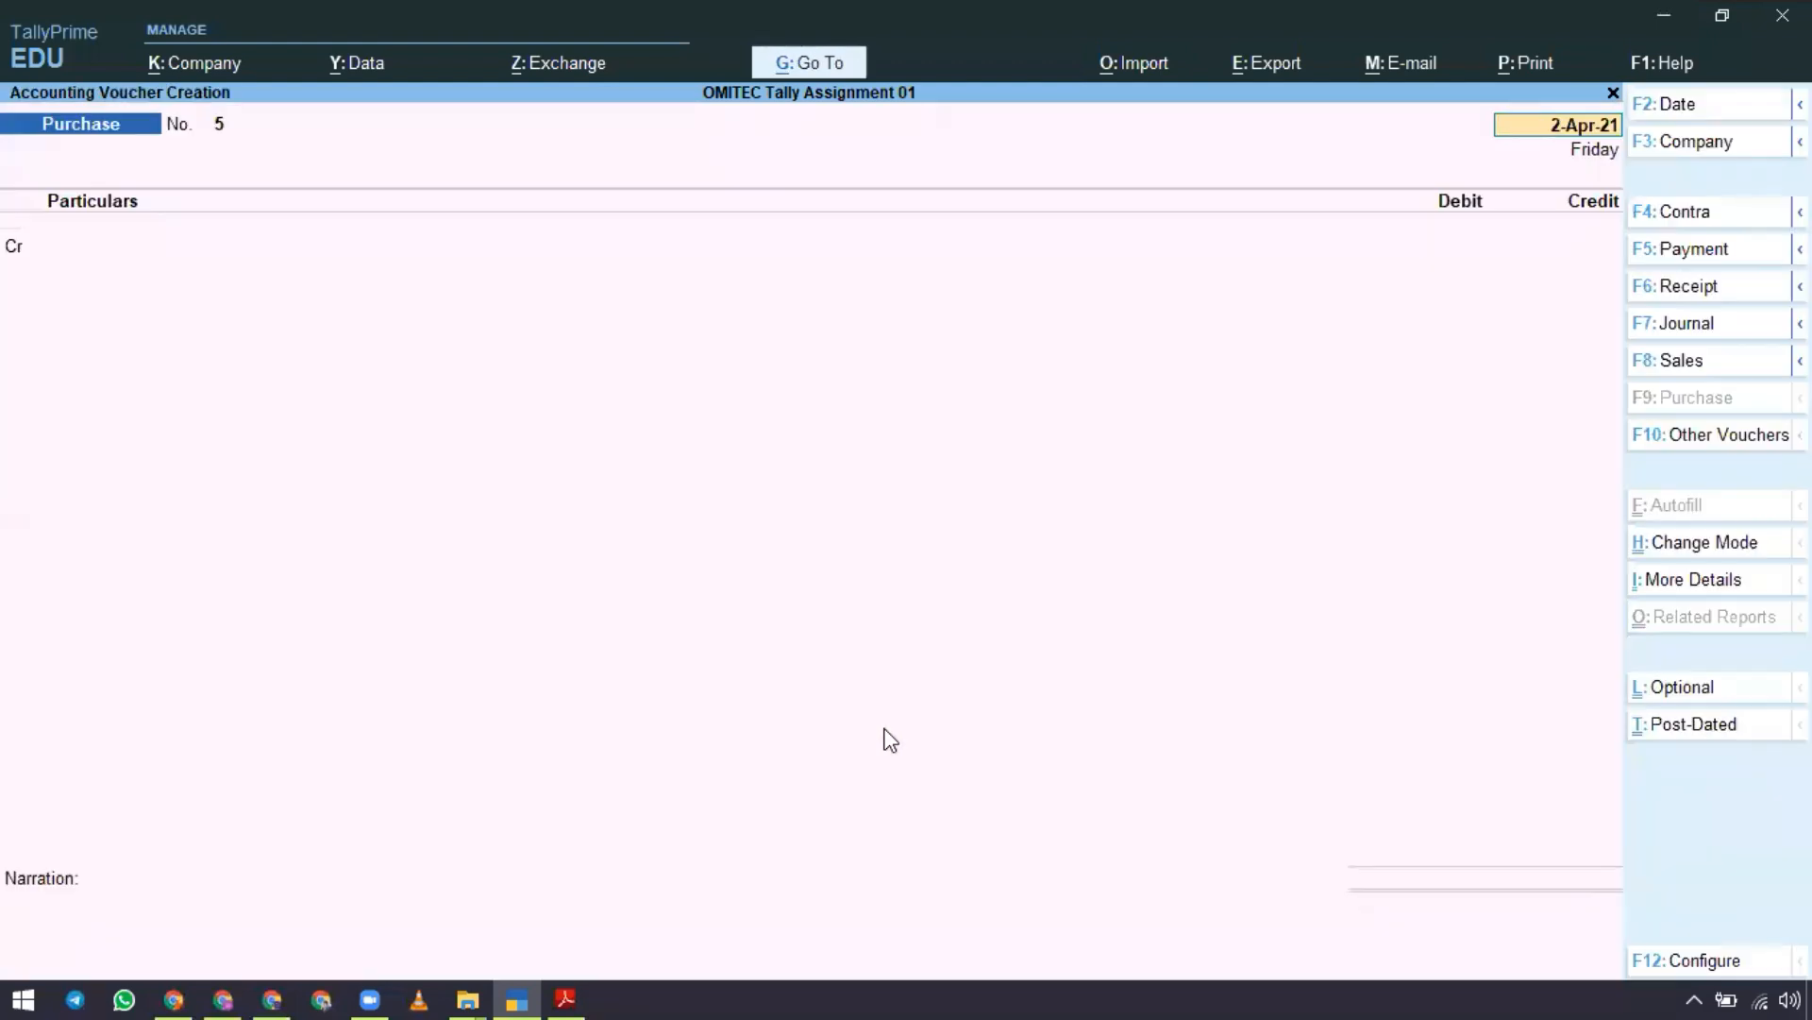
pyautogui.press('Return')
# Recheck the PDF's eleventh entry and credit Cash with 5000 in the Purchase voucher.
pyautogui.hotkey('alt', 'Tab')
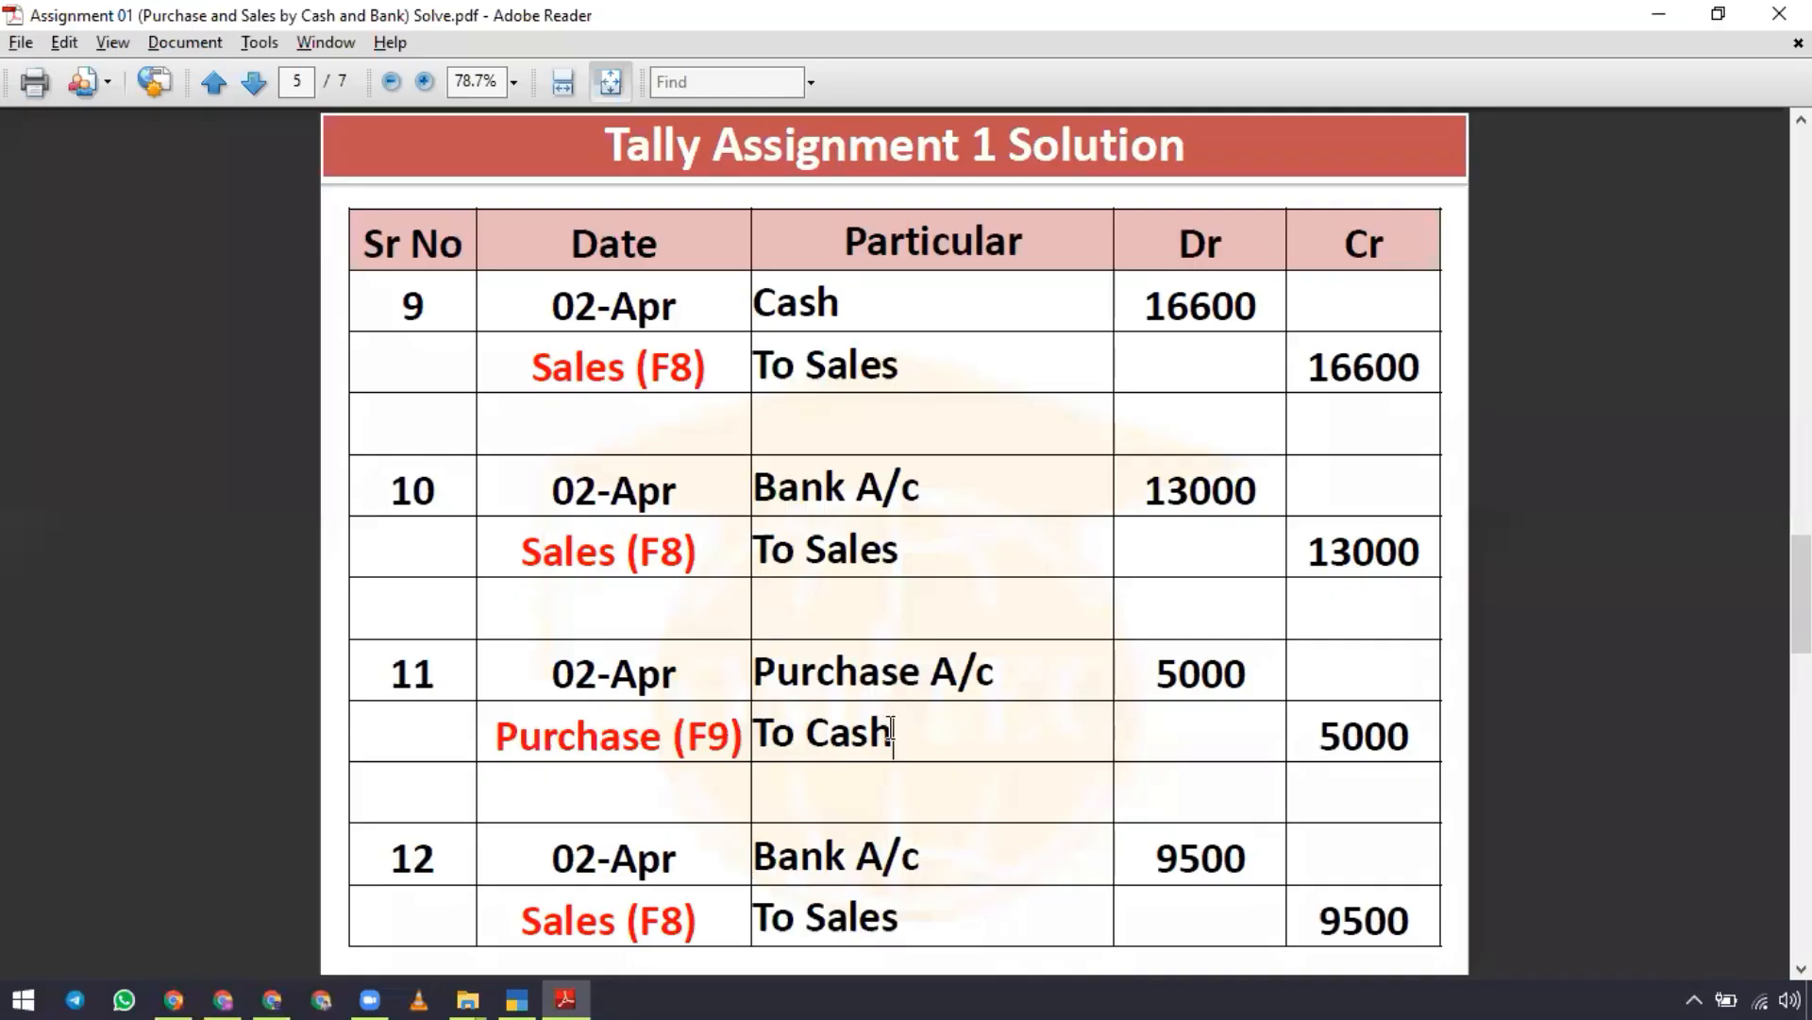
pyautogui.hotkey('alt', 'Tab')
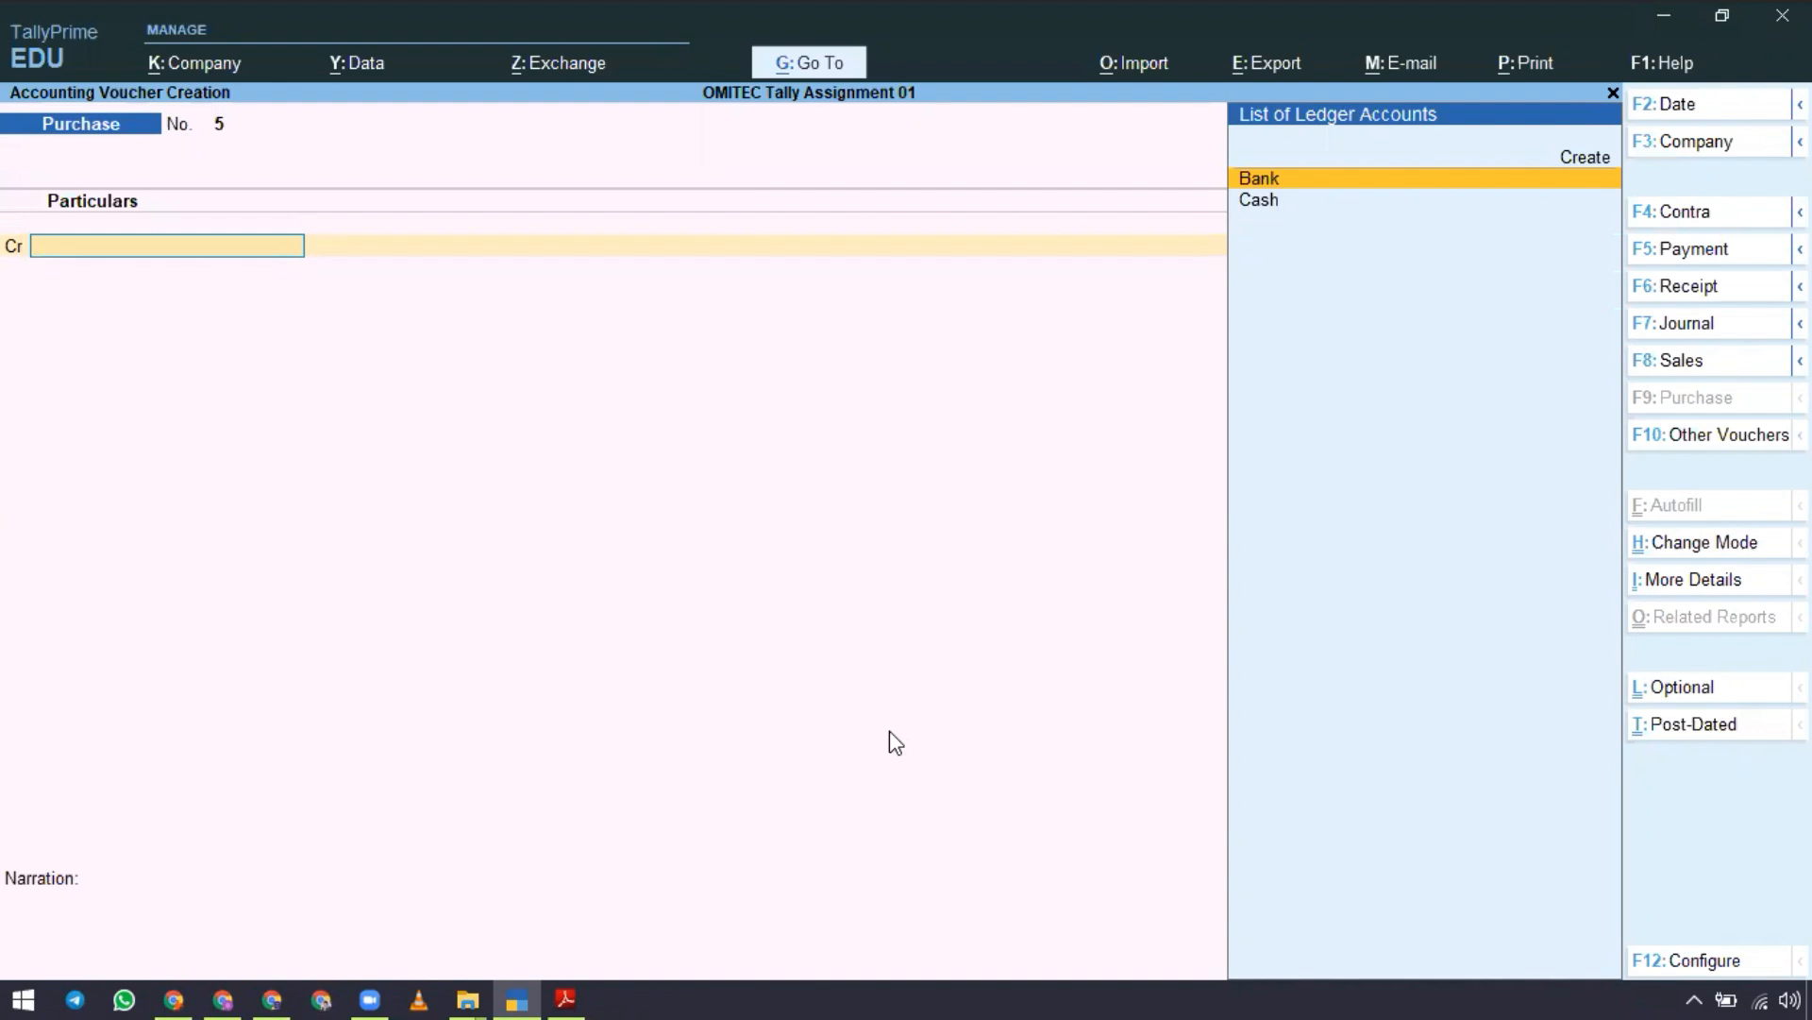
pyautogui.hotkey('alt', 'Tab')
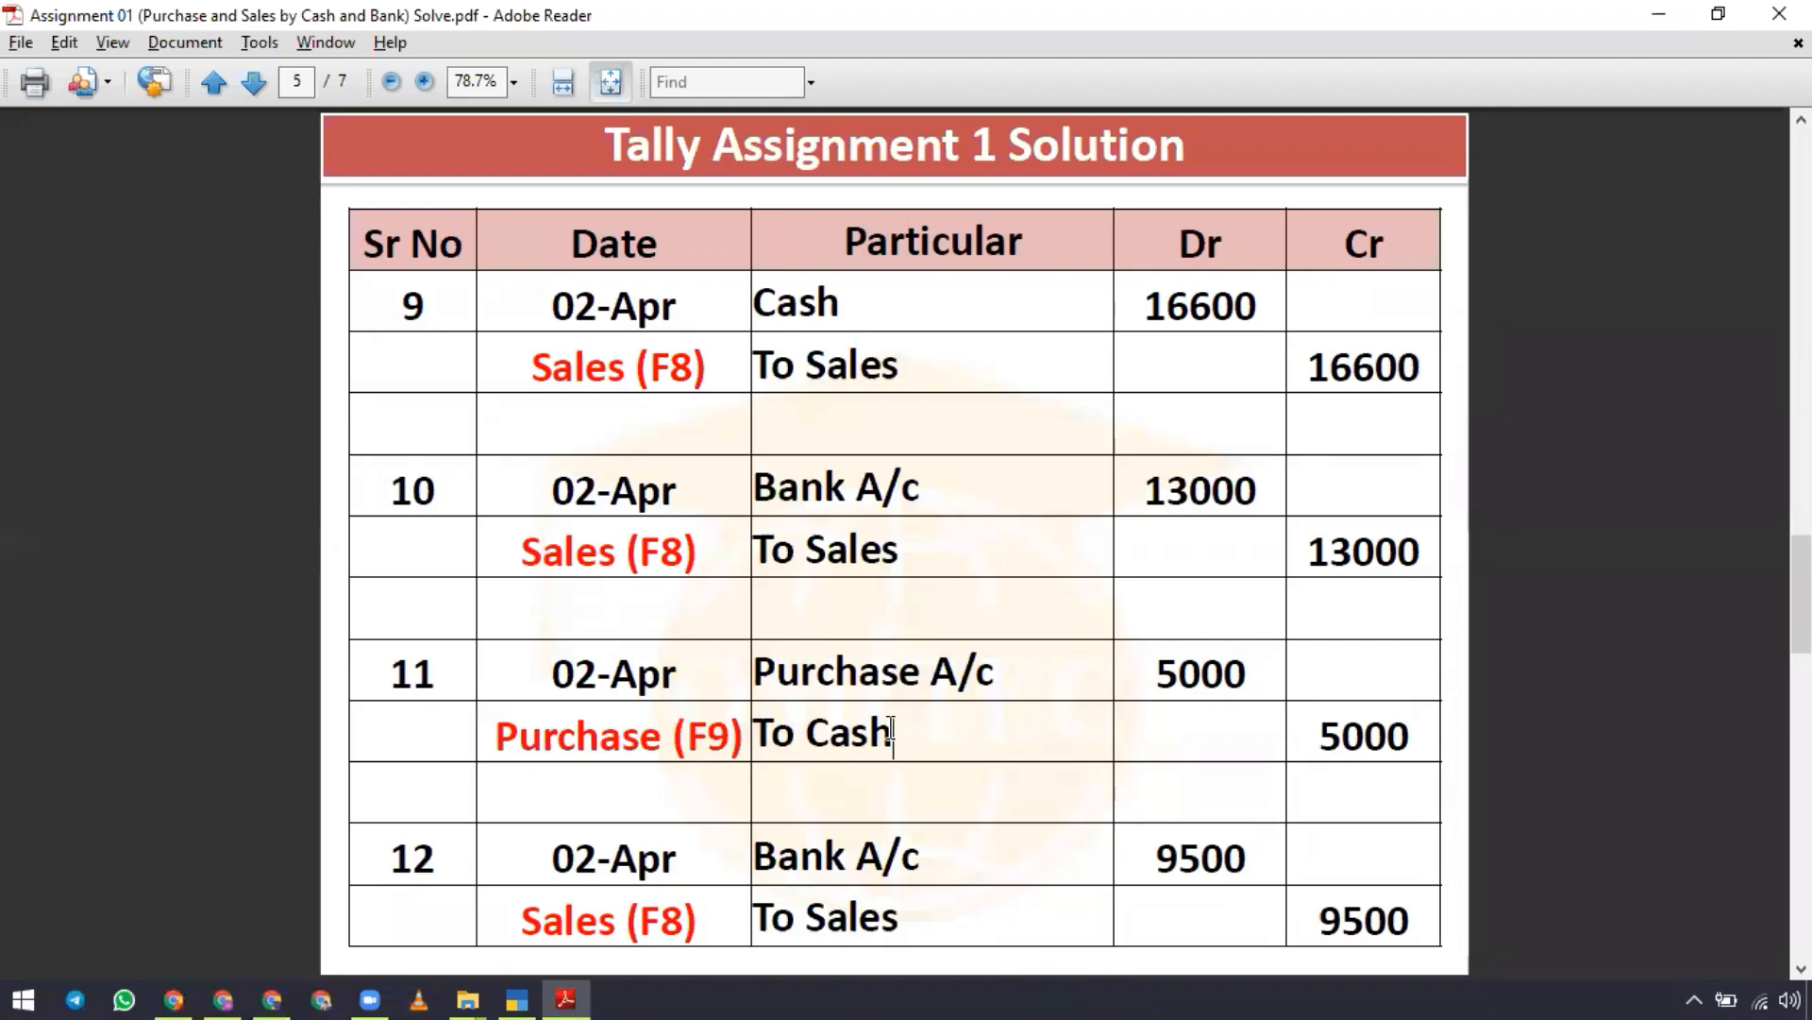
pyautogui.hotkey('alt', 'Tab')
pyautogui.press('Return')
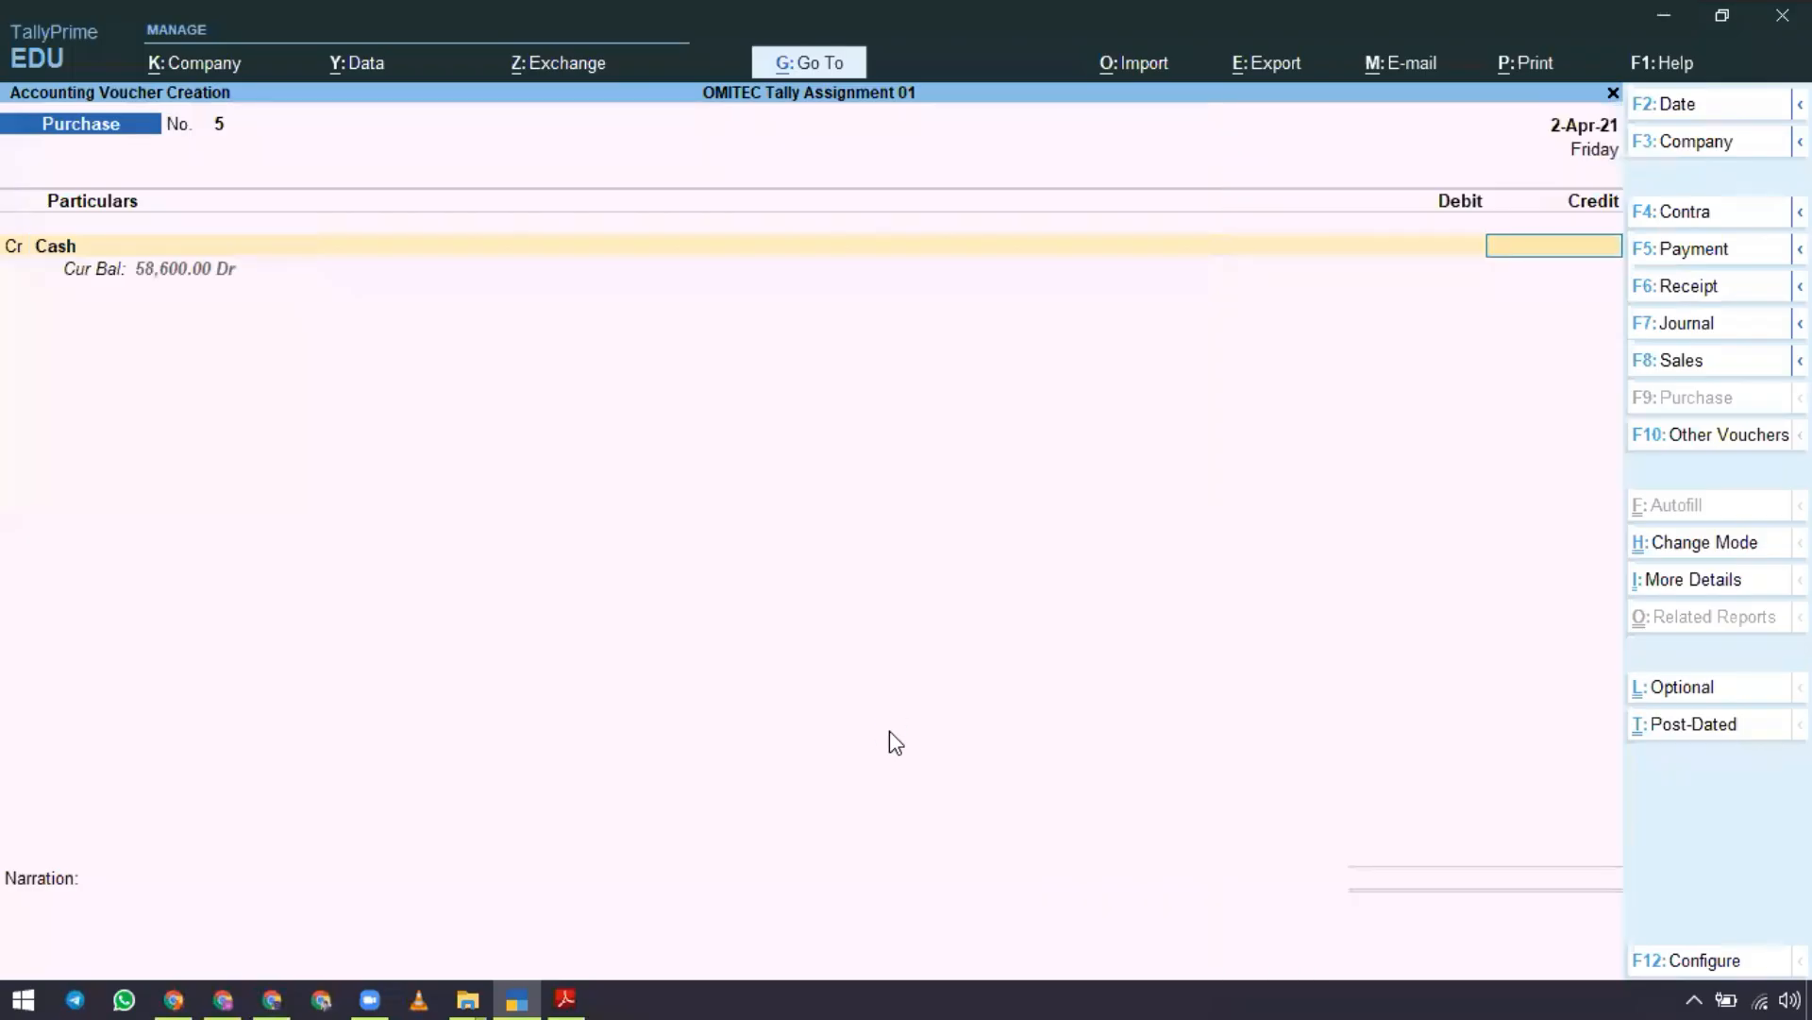
pyautogui.write('5000')
pyautogui.press('Return')
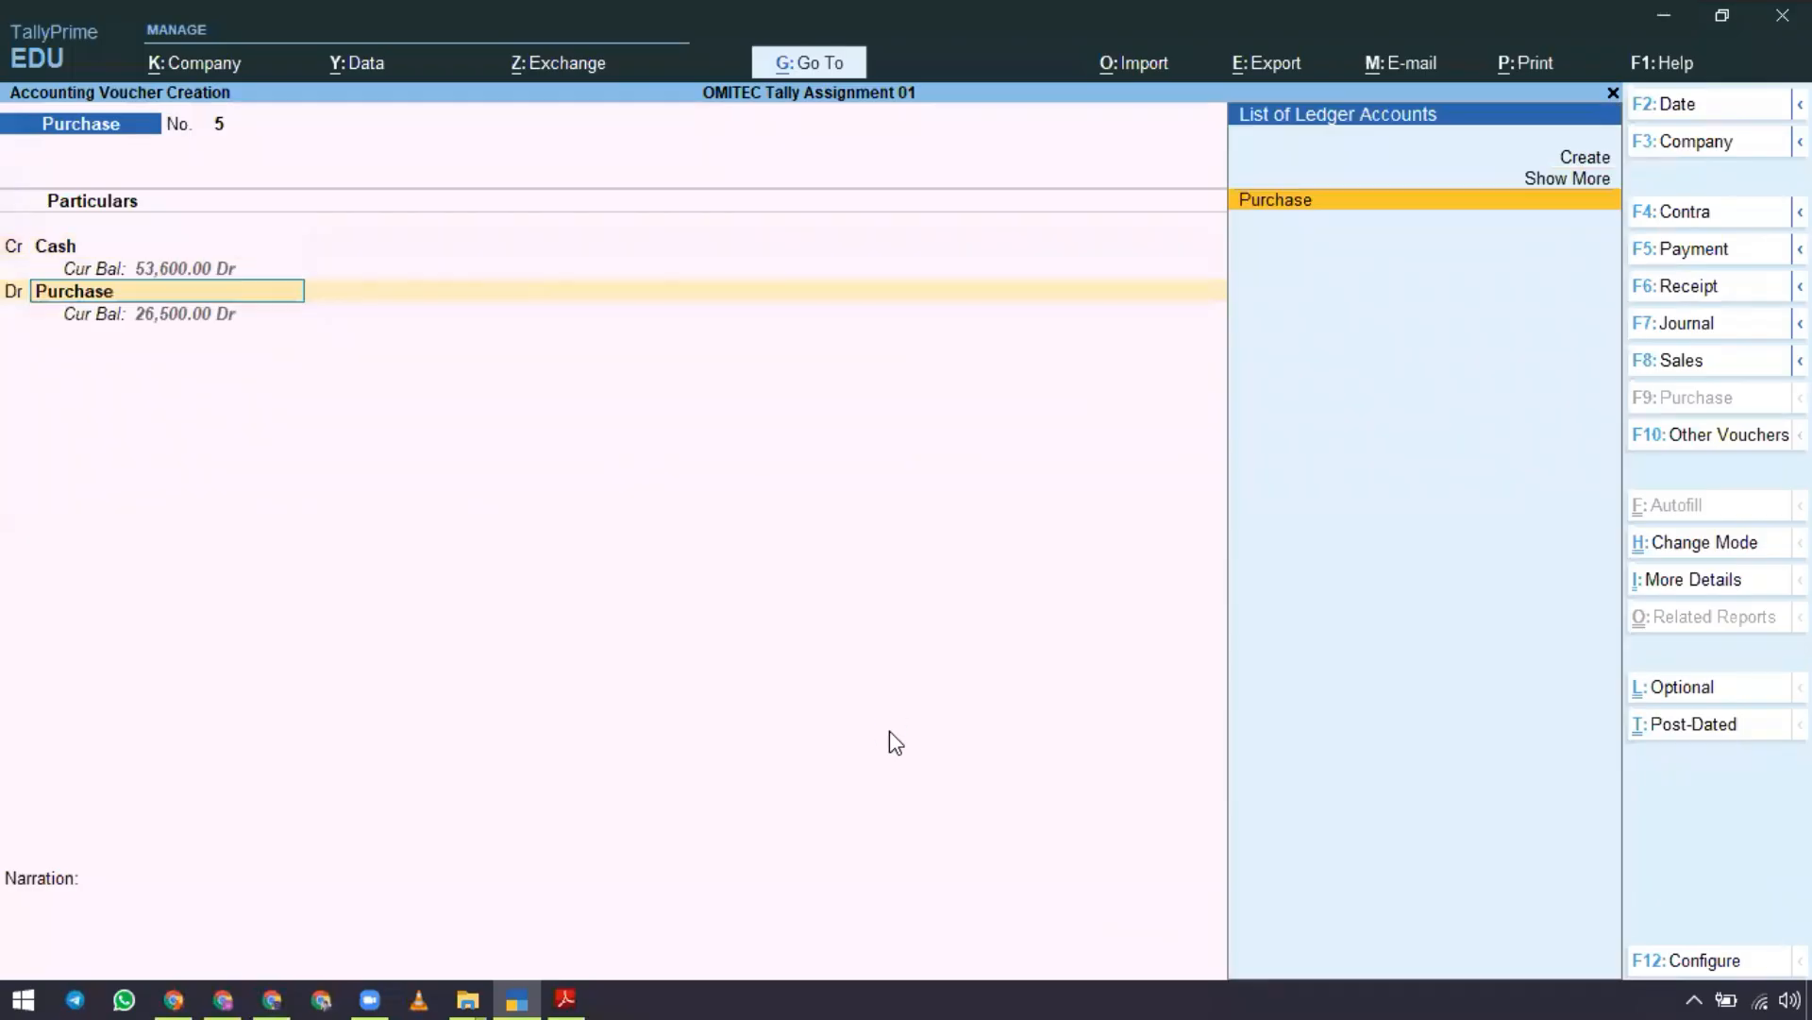
# Compare with the PDF's eleventh entry, debit Purchase with 5000 and save the Purchase voucher without a narration.
pyautogui.hotkey('alt', 'Tab')
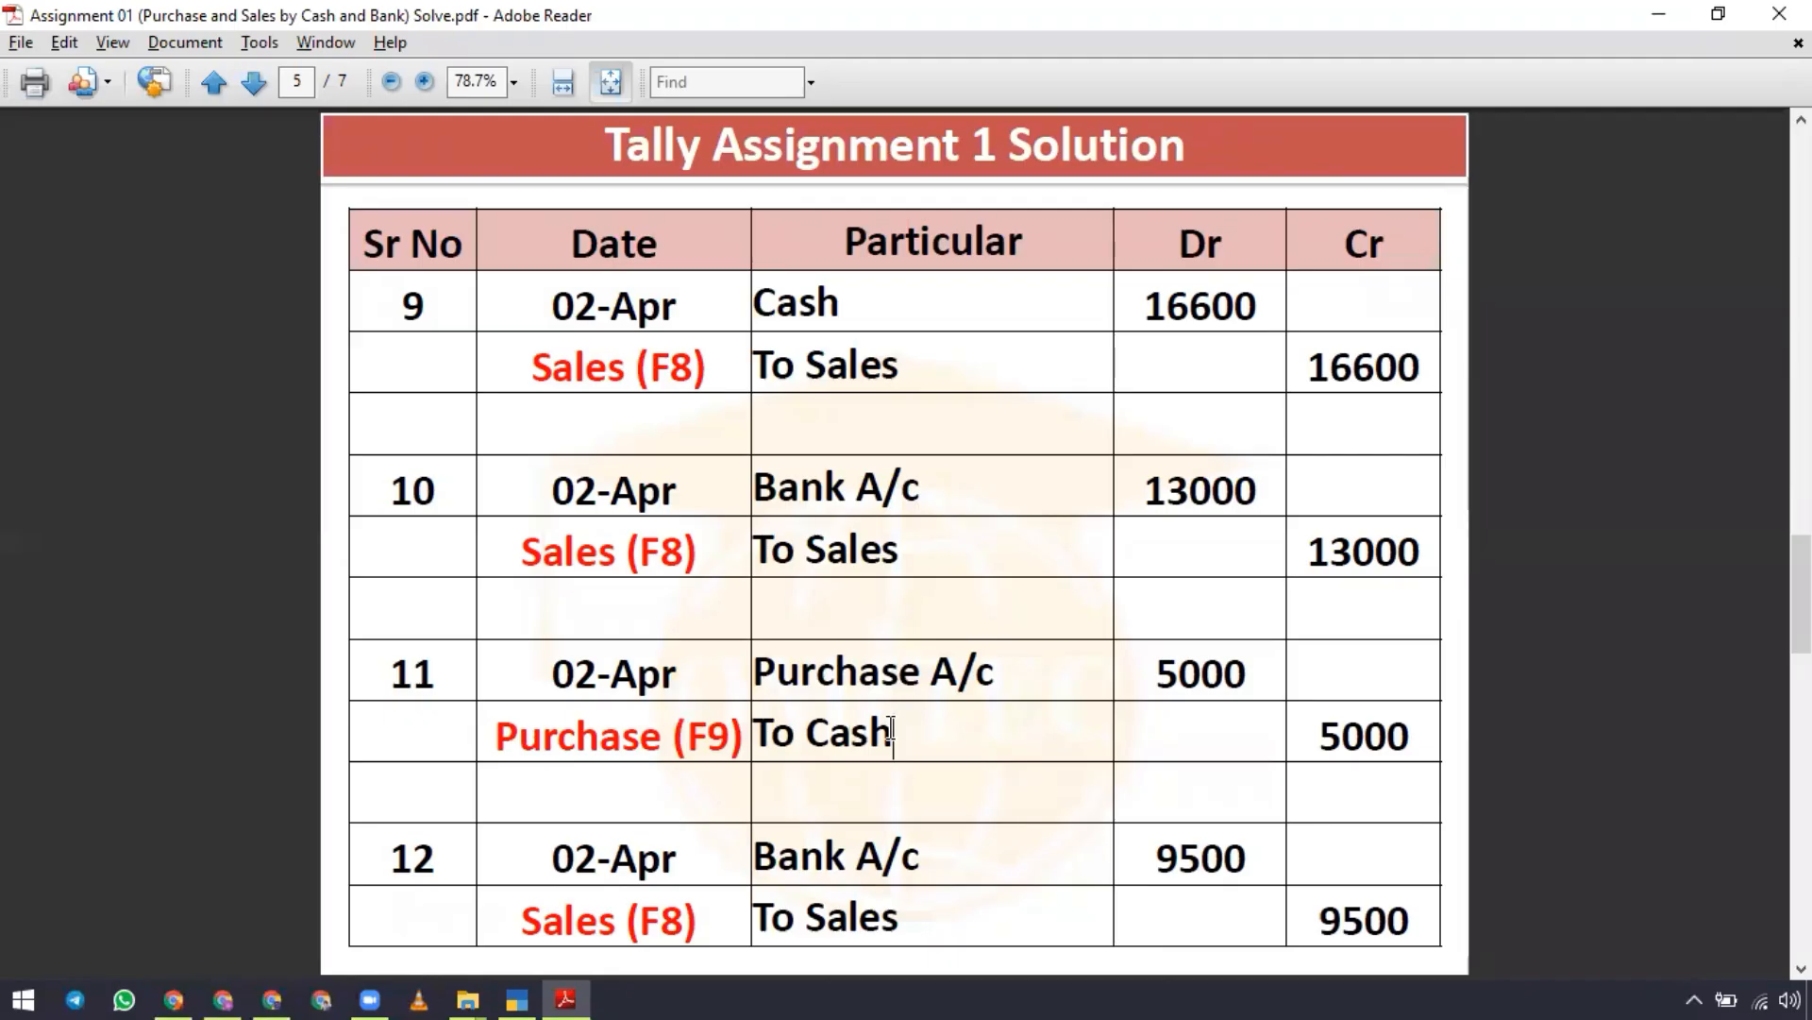
pyautogui.hotkey('alt', 'Tab')
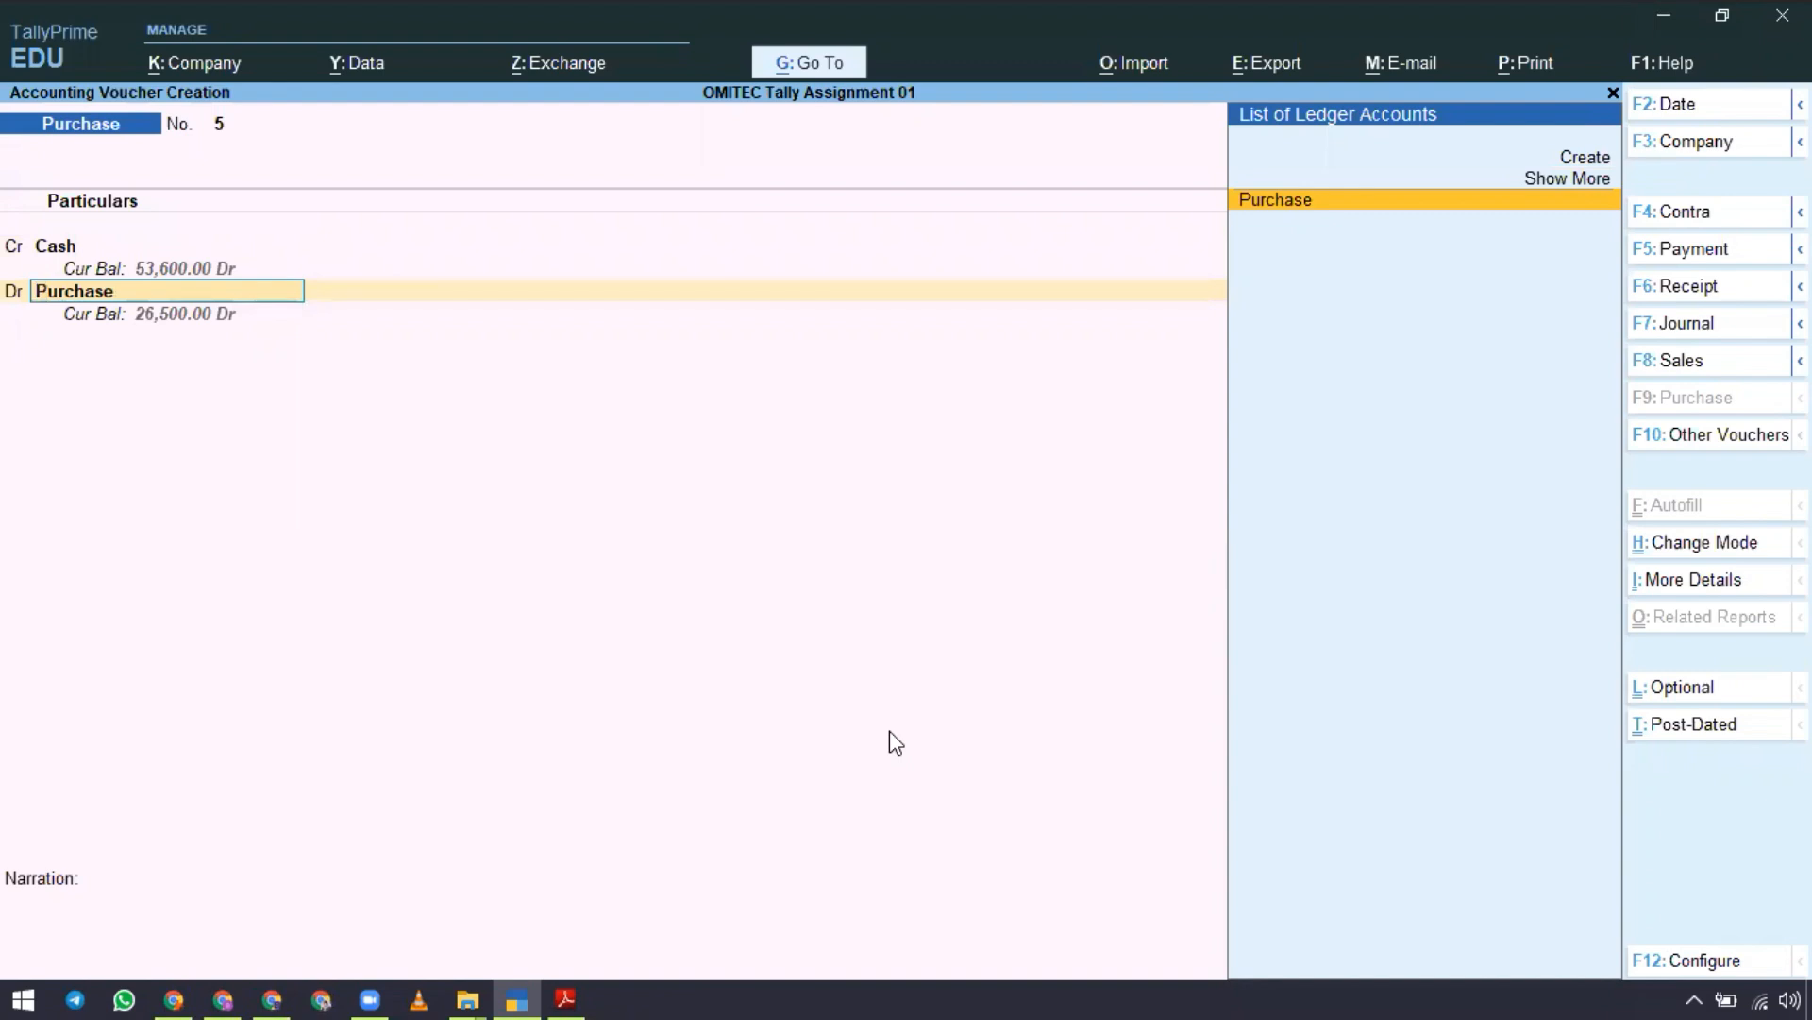
pyautogui.hotkey('alt', 'Tab')
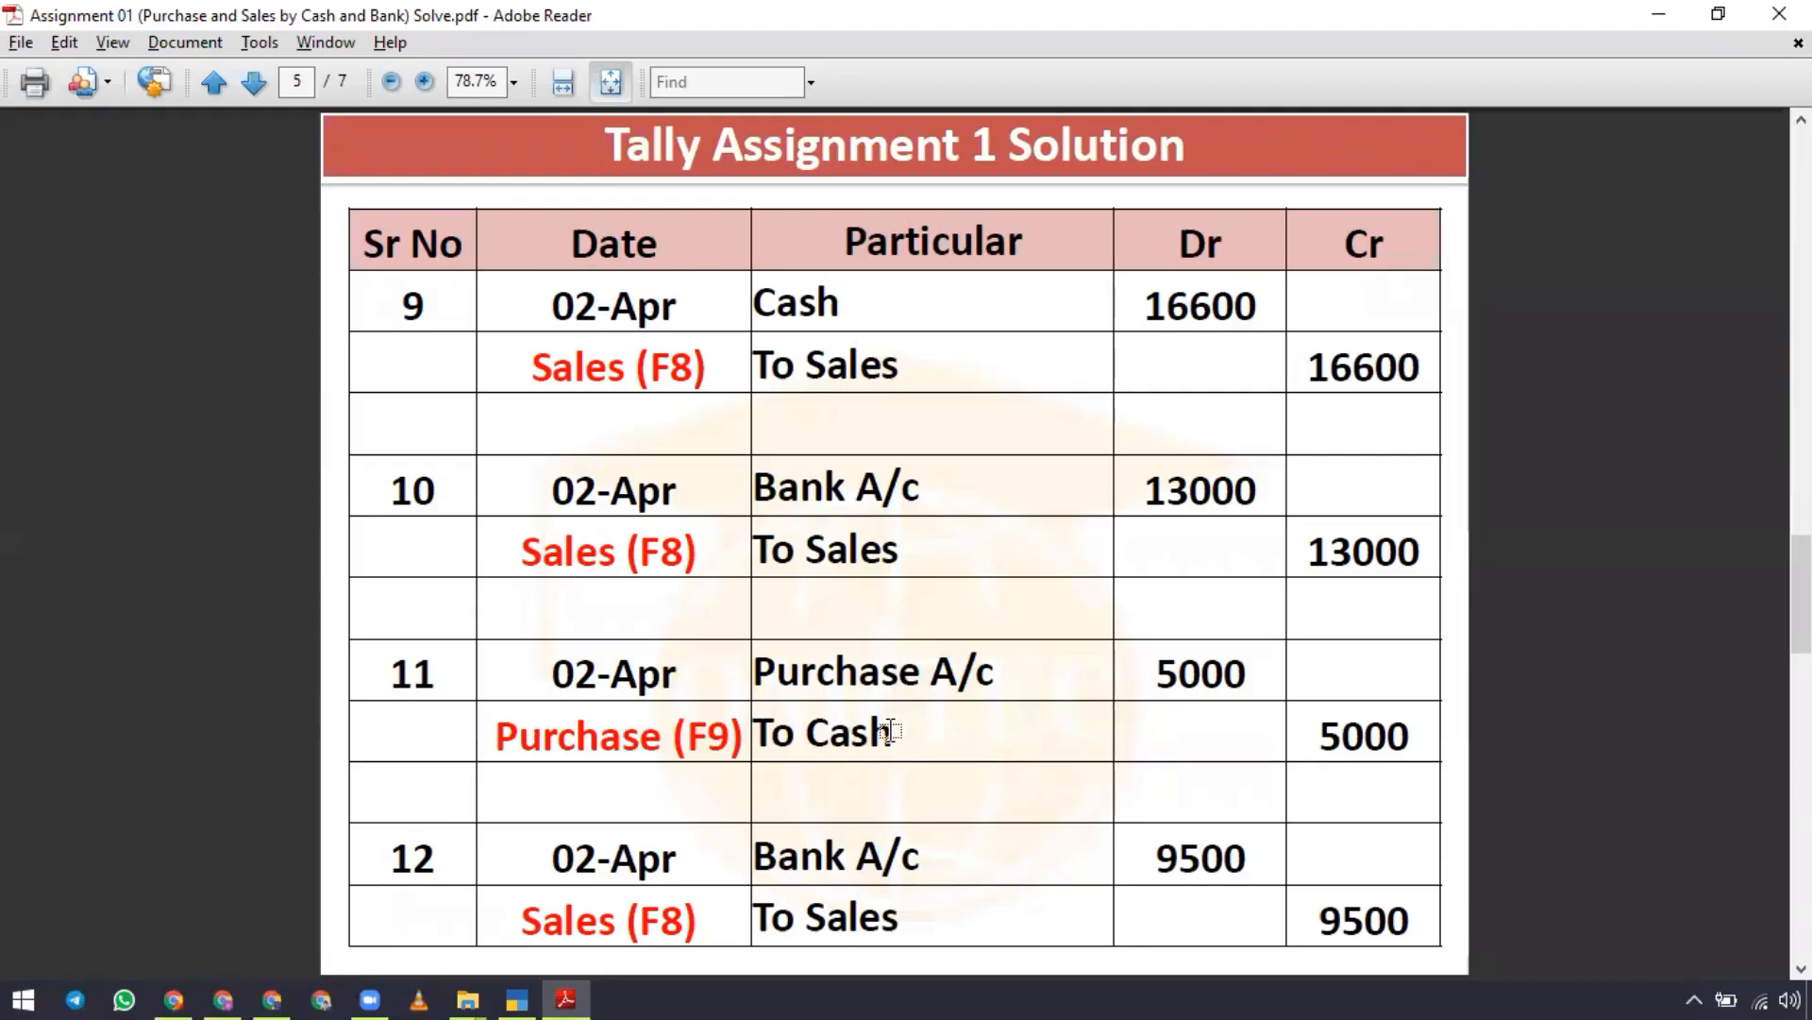
pyautogui.hotkey('alt', 'Tab')
pyautogui.press('Return')
pyautogui.press('Return')
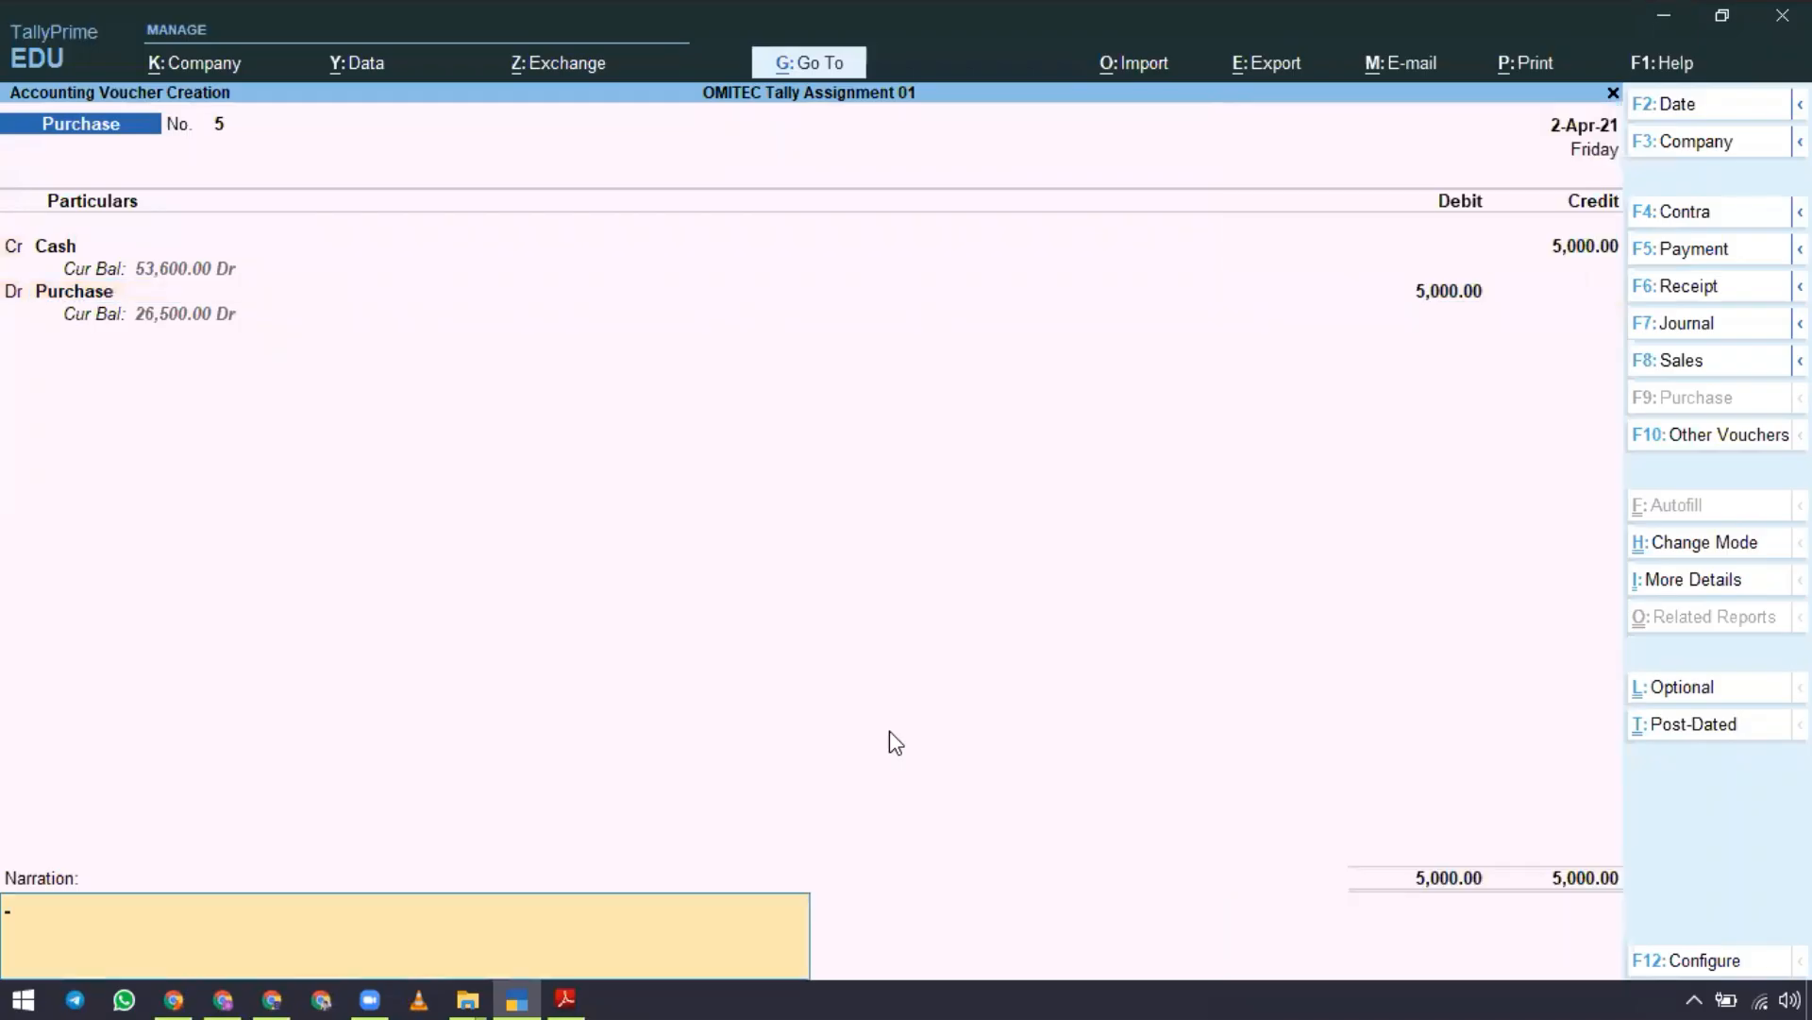
pyautogui.press('Return')
pyautogui.press('Return')
# Open a TallyPrime Sales voucher in As Voucher mode for the PDF's twelfth entry, keeping the date 2-Apr-21, and return to the PDF.
pyautogui.hotkey('alt', 'Tab')
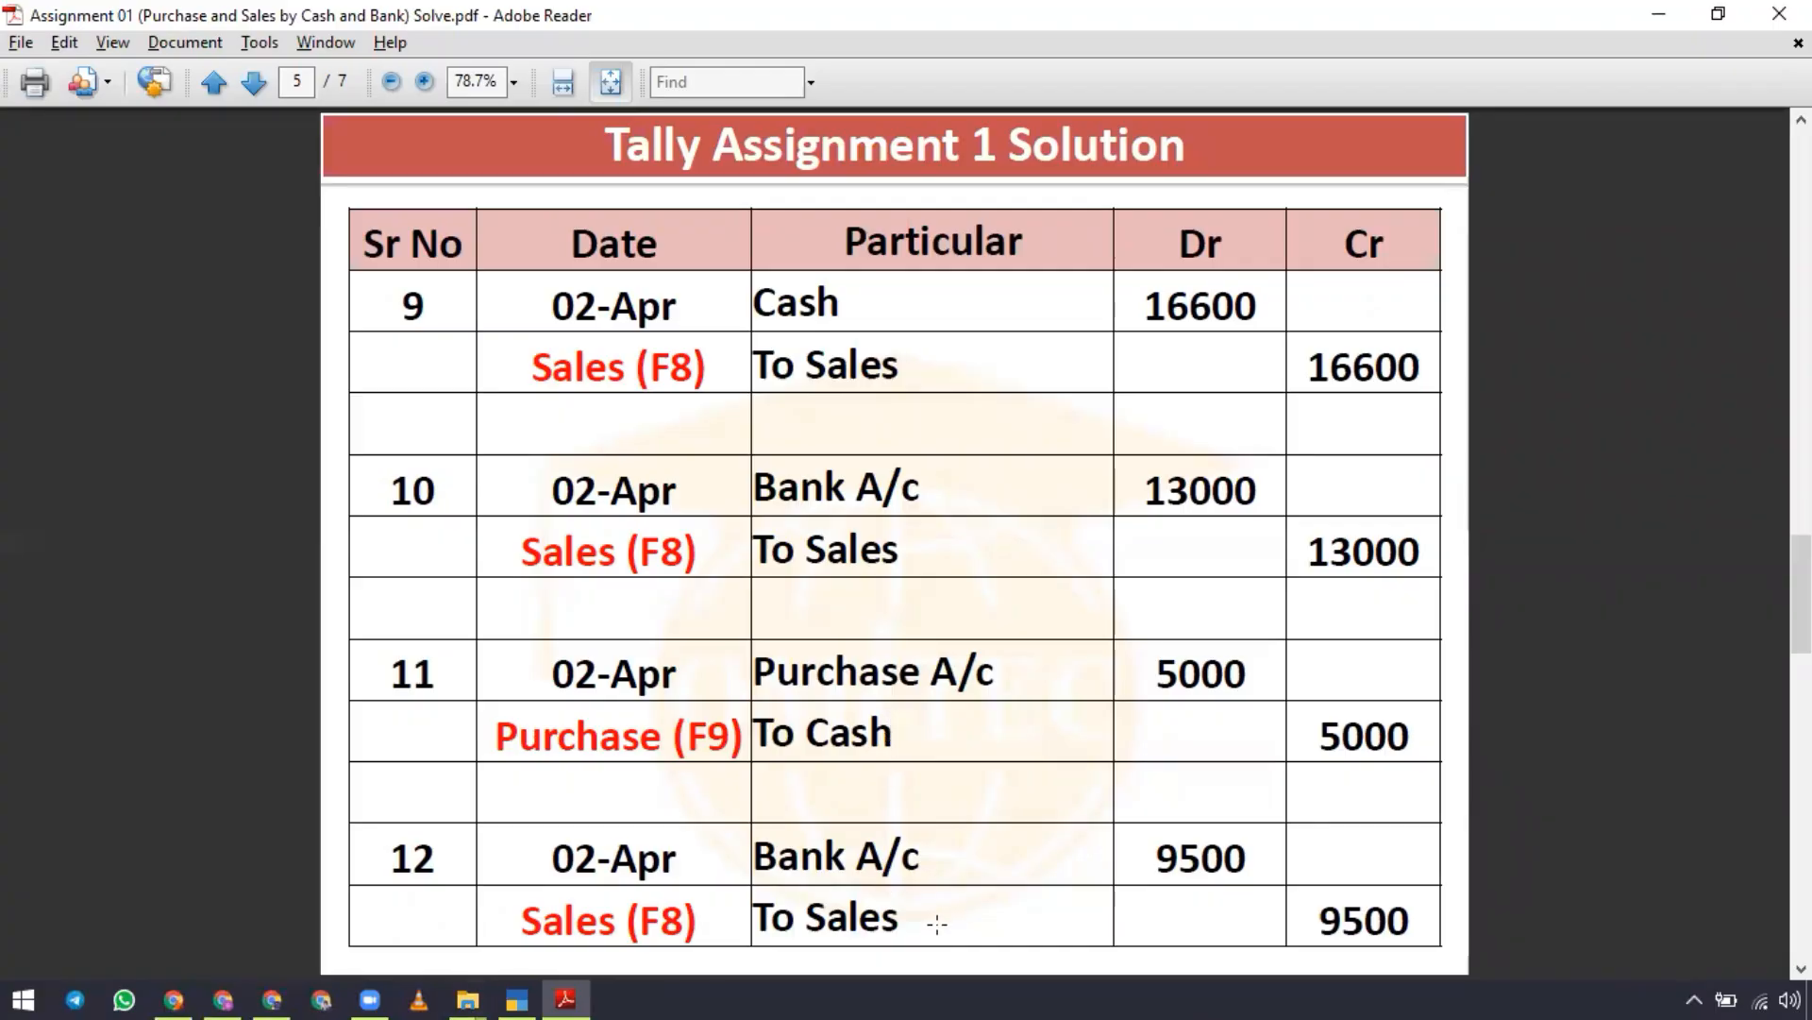
pyautogui.hotkey('alt', 'Tab')
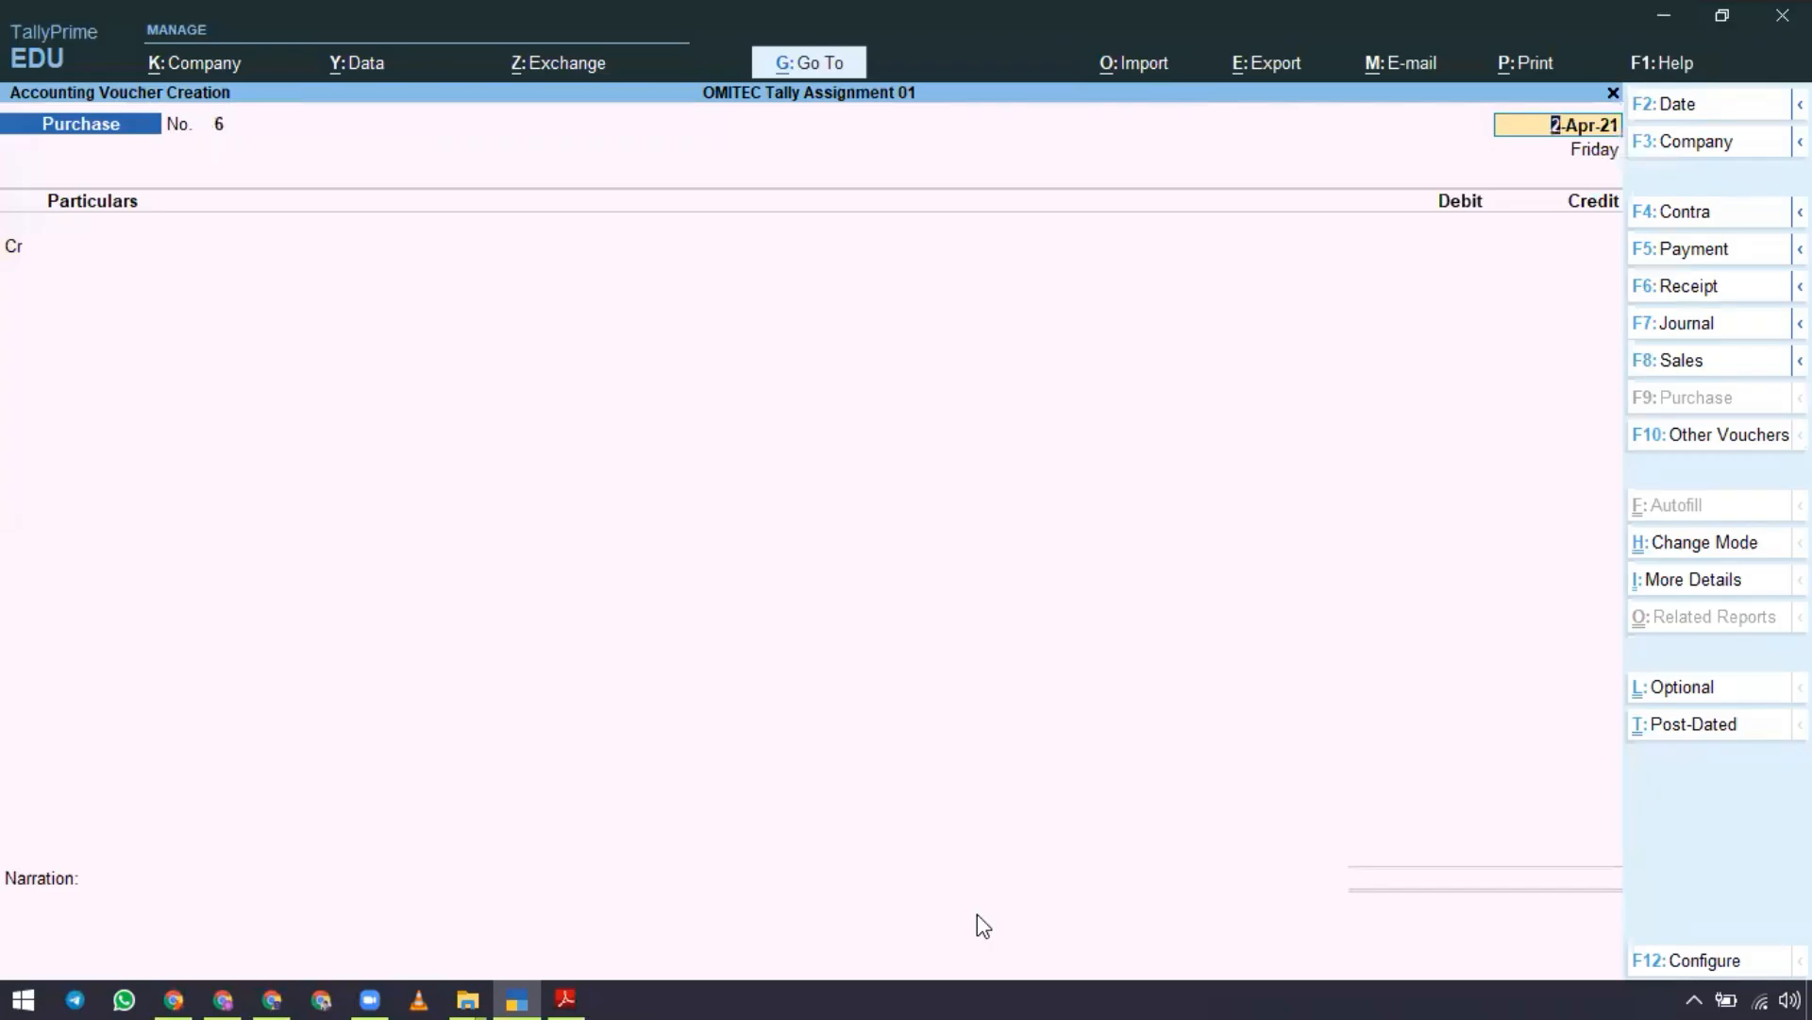
pyautogui.press('ctrl')
pyautogui.press('F8')
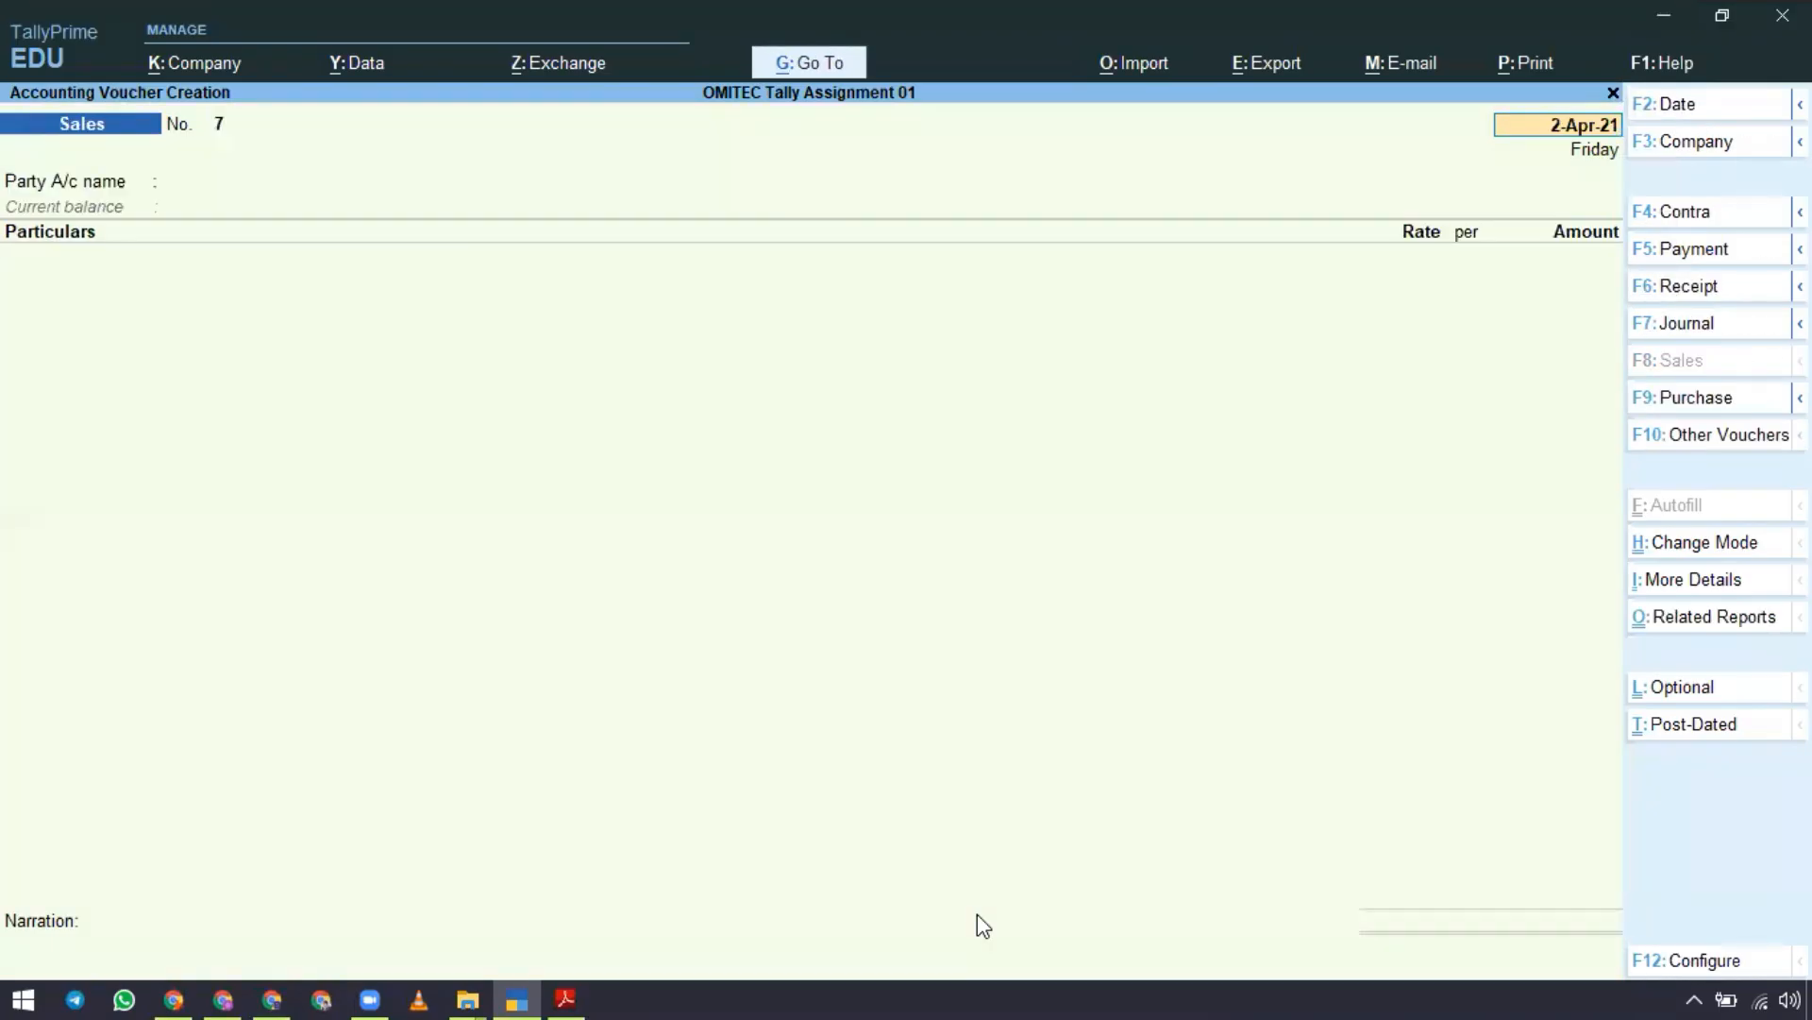
pyautogui.press('ctrl')
pyautogui.hotkey('ctrl', 'h')
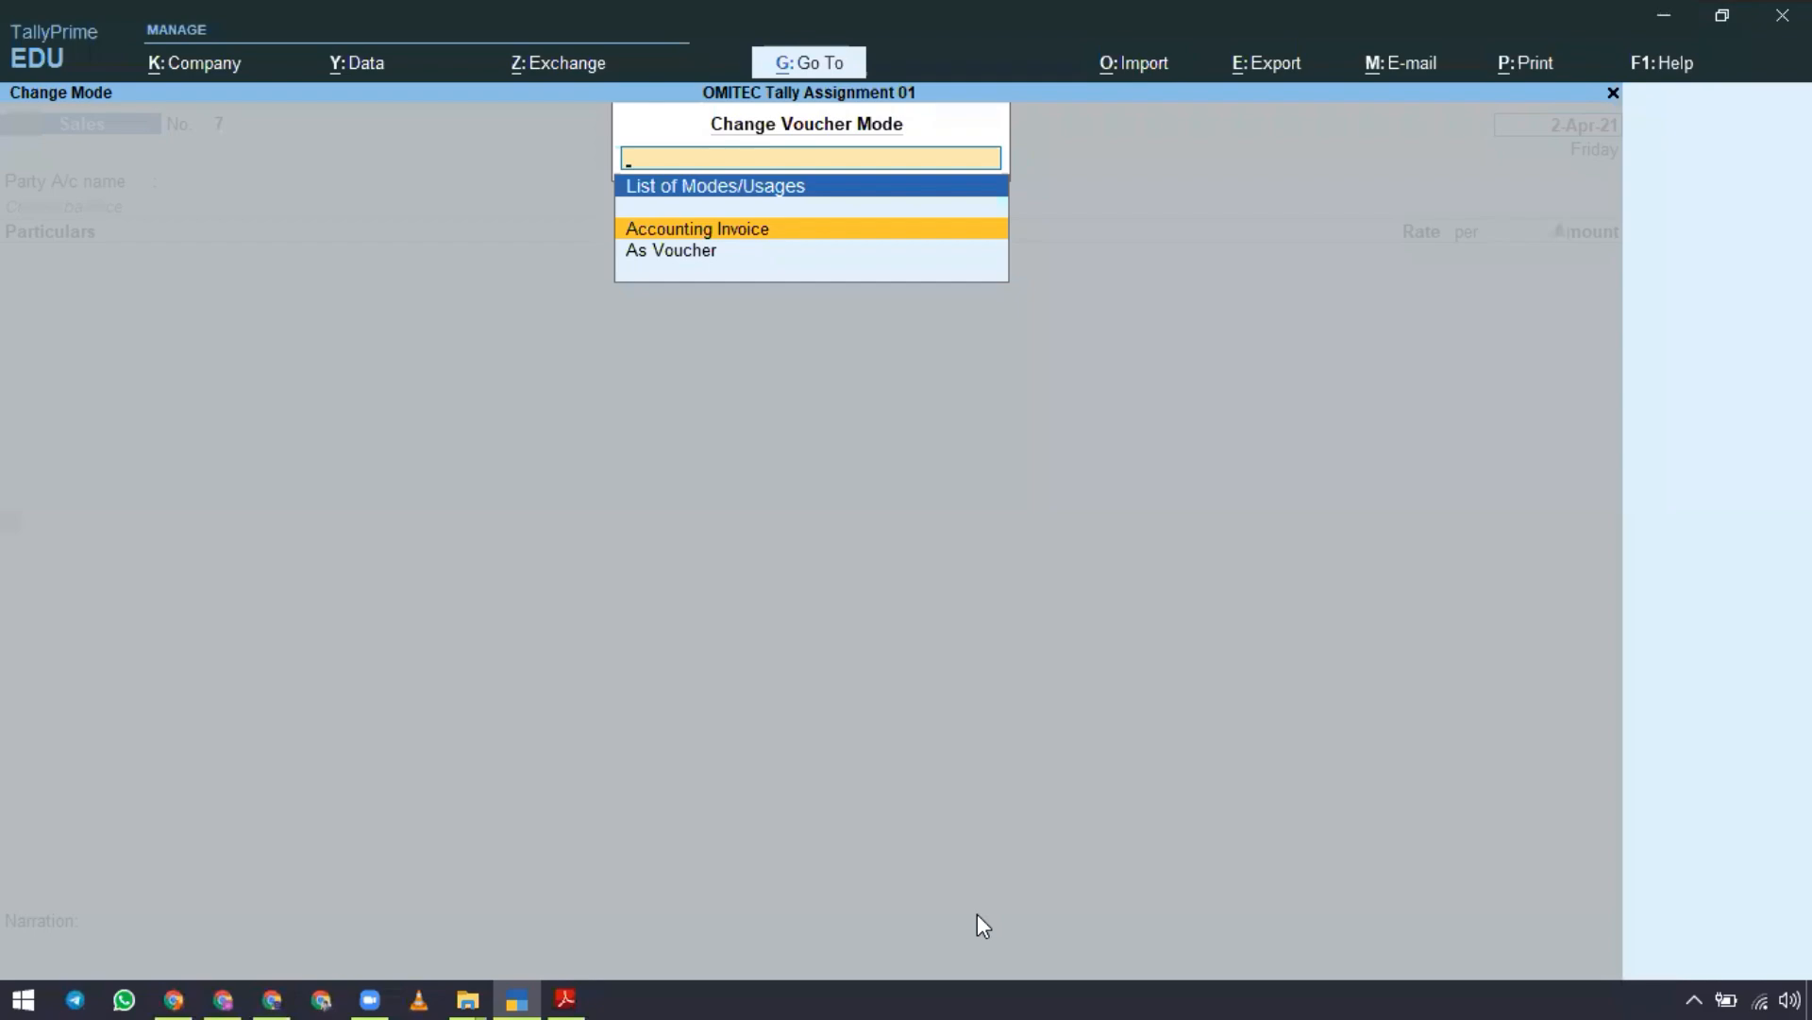
pyautogui.press('Down')
pyautogui.press('Return')
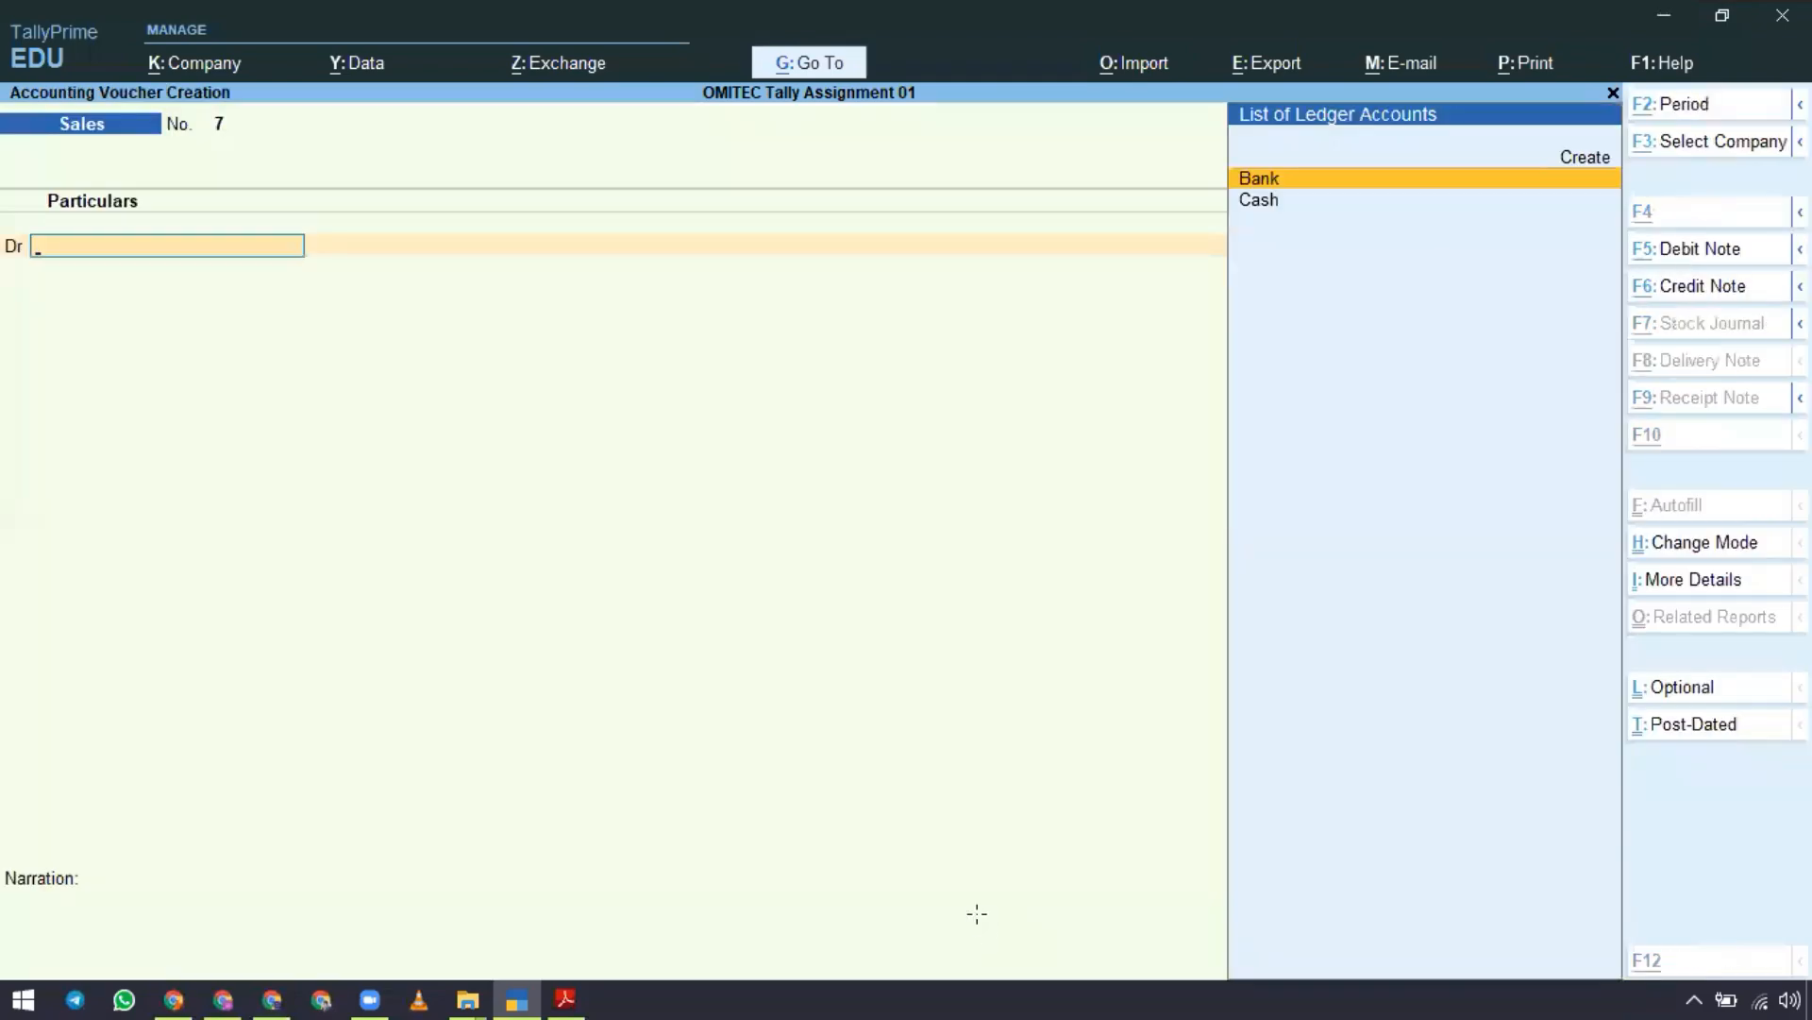
pyautogui.hotkey('alt', 'Tab')
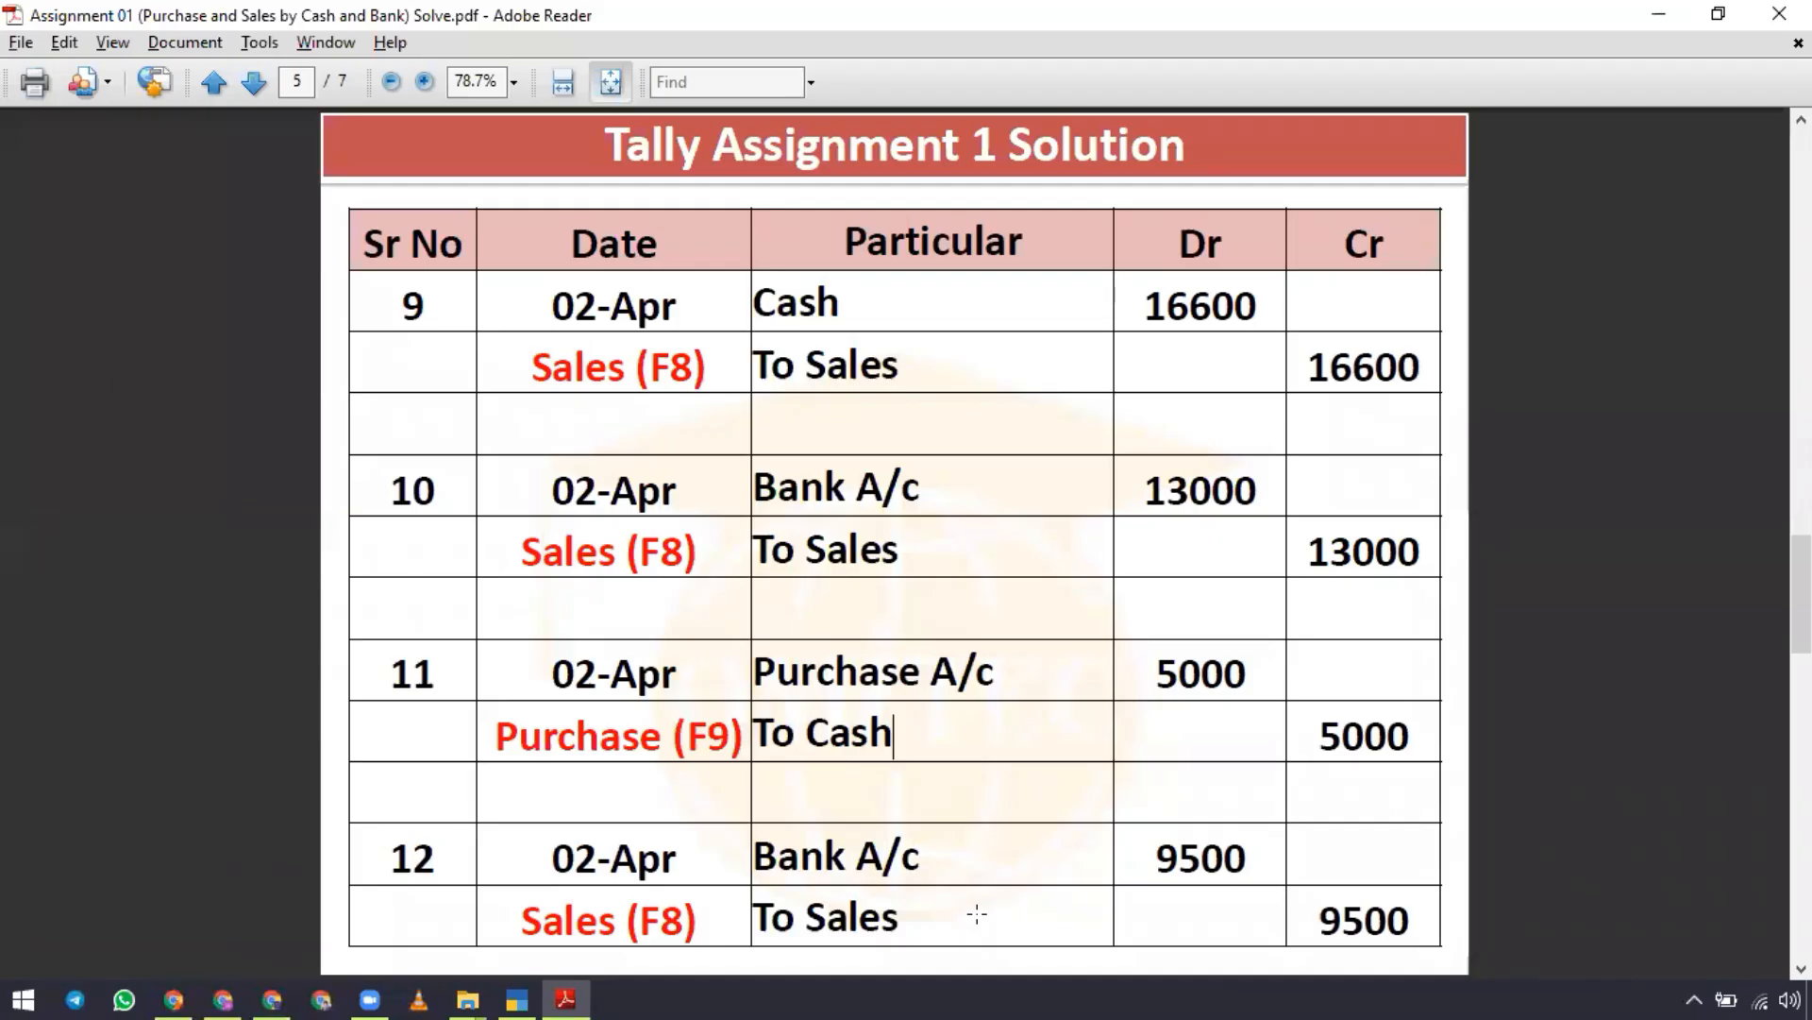
# Switch to TallyPrime, debit Bank with 9500 in the Sales voucher and accept its Cheque/DD bank allocation without instrument or bank details.
pyautogui.hotkey('alt', 'Tab')
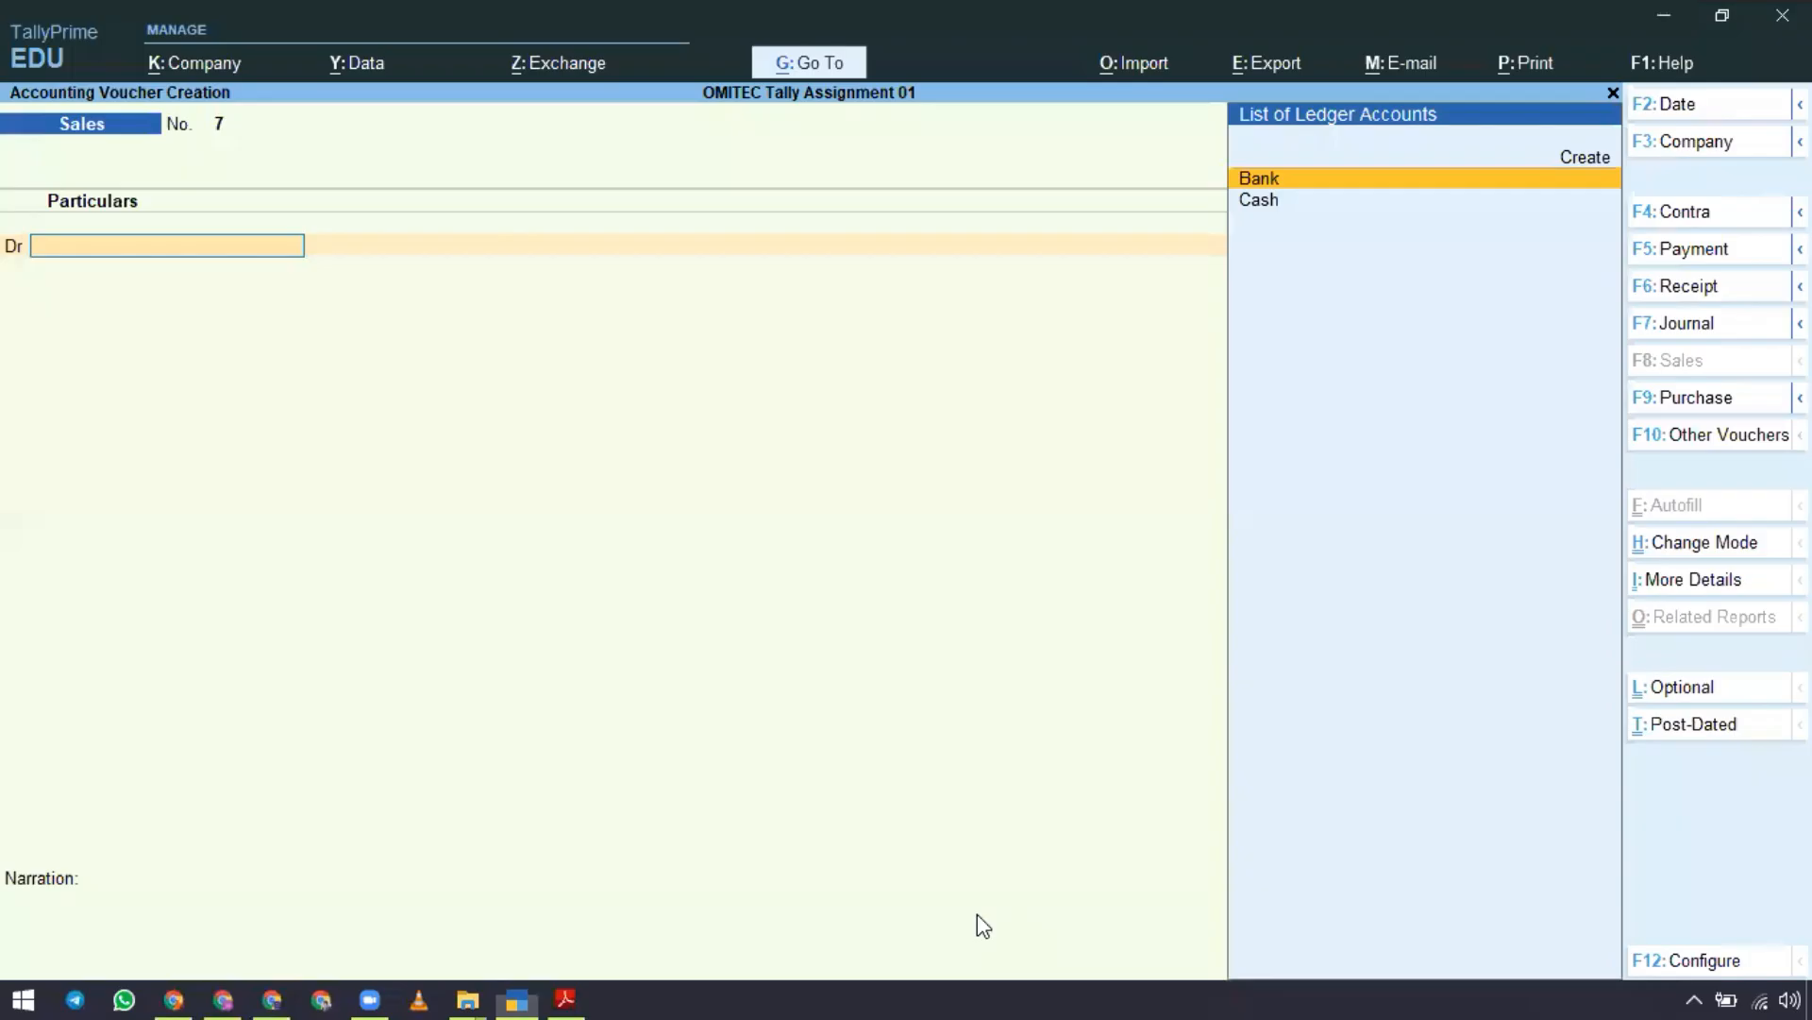
pyautogui.press('Return')
pyautogui.write('9,500')
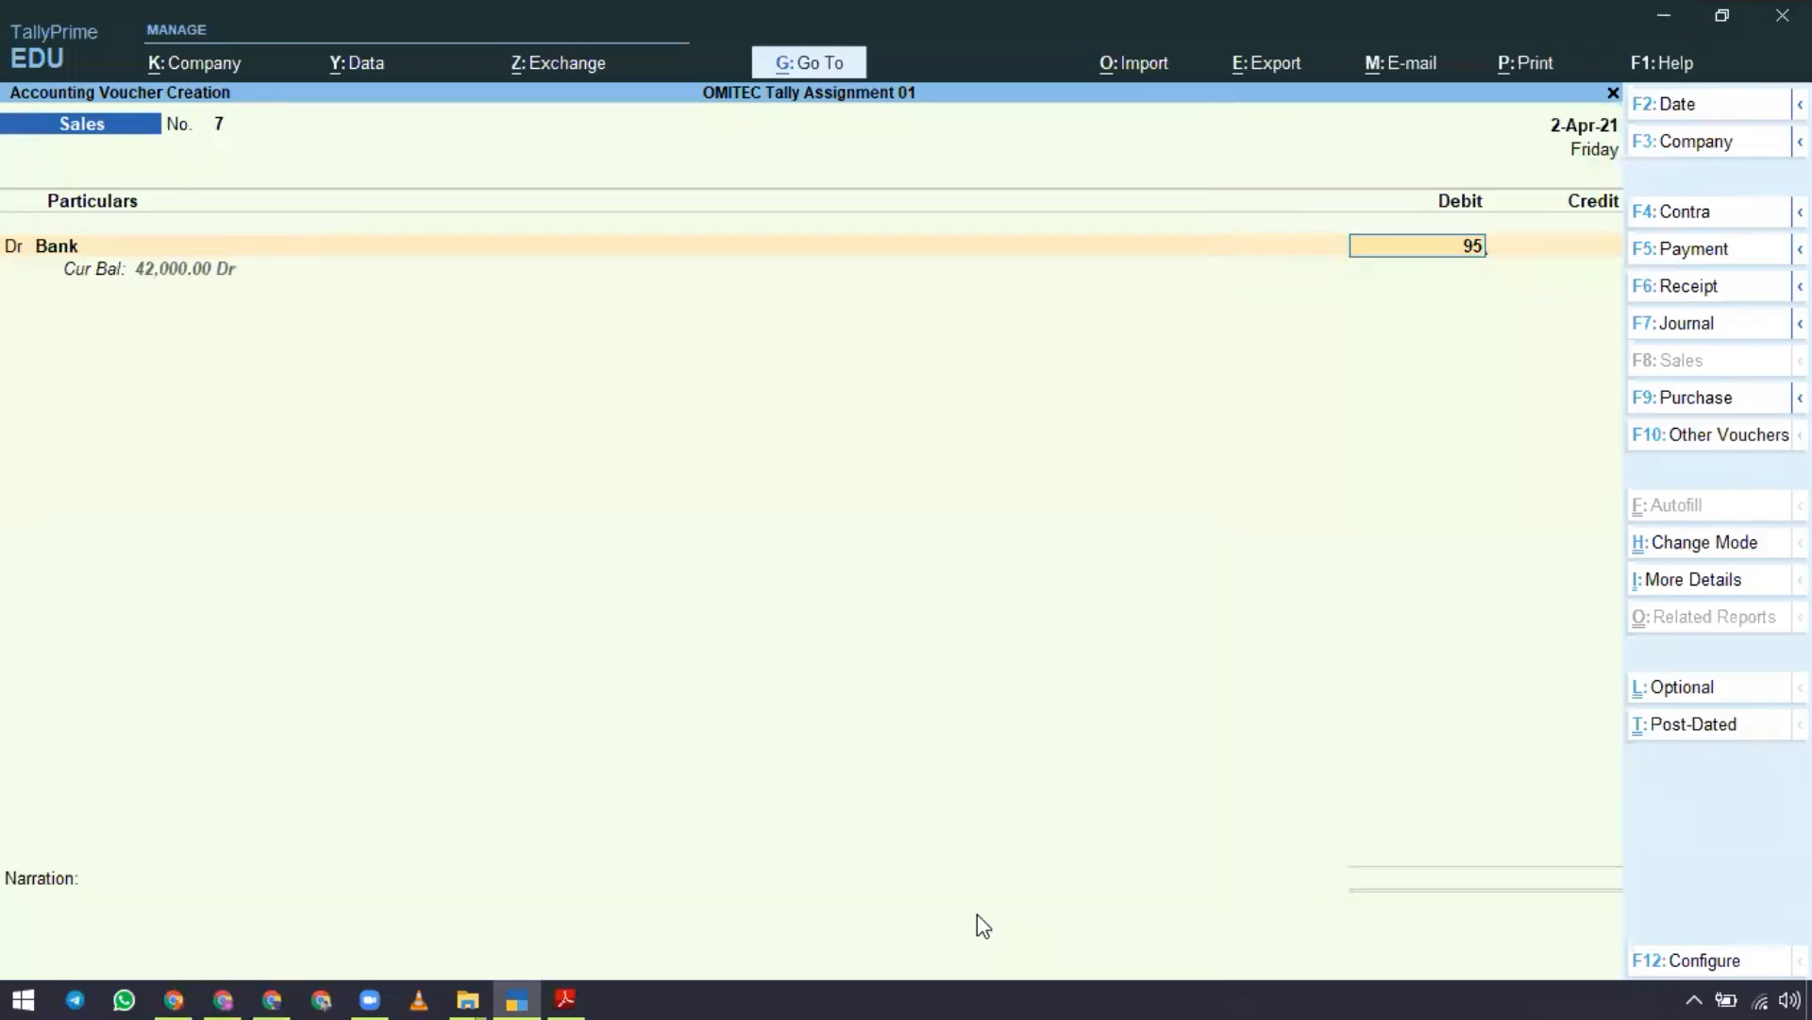
pyautogui.press('Return')
pyautogui.press('Return')
pyautogui.press('Return')
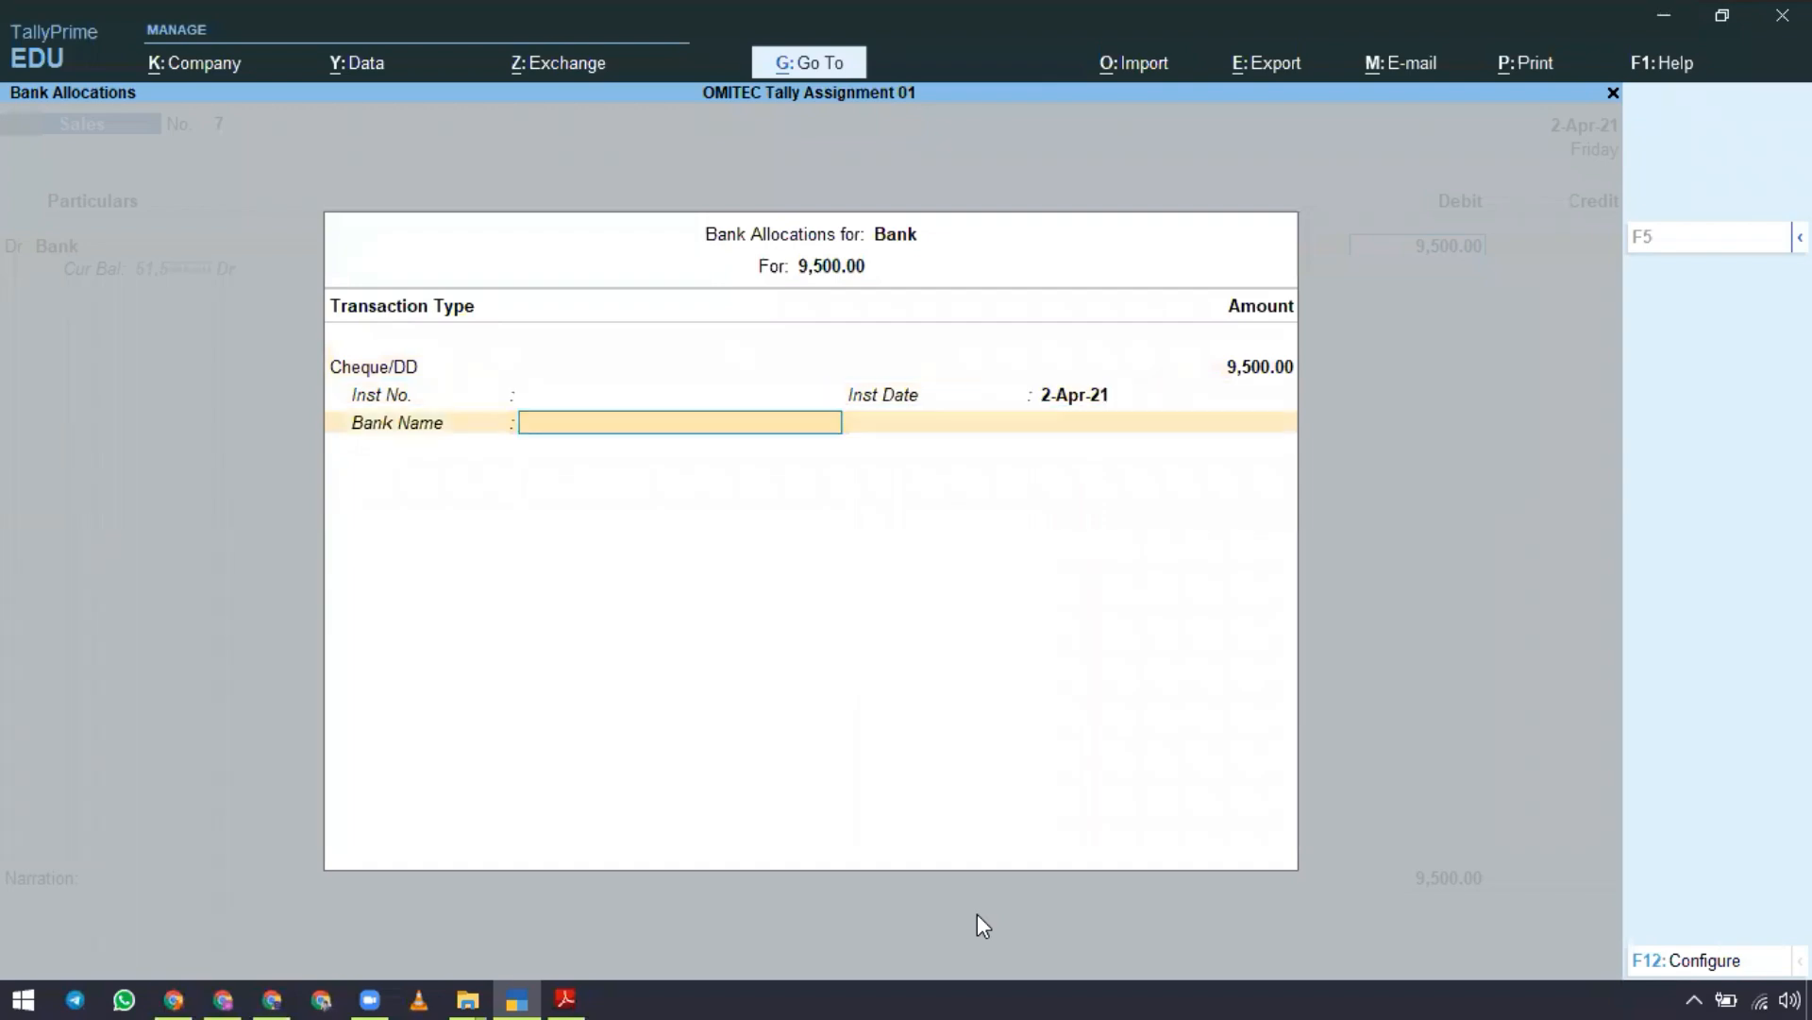
pyautogui.press('Return')
# Credit Sales with 9500 and save the Sales voucher without a narration.
pyautogui.press('Return')
pyautogui.press('Return')
pyautogui.press('Return')
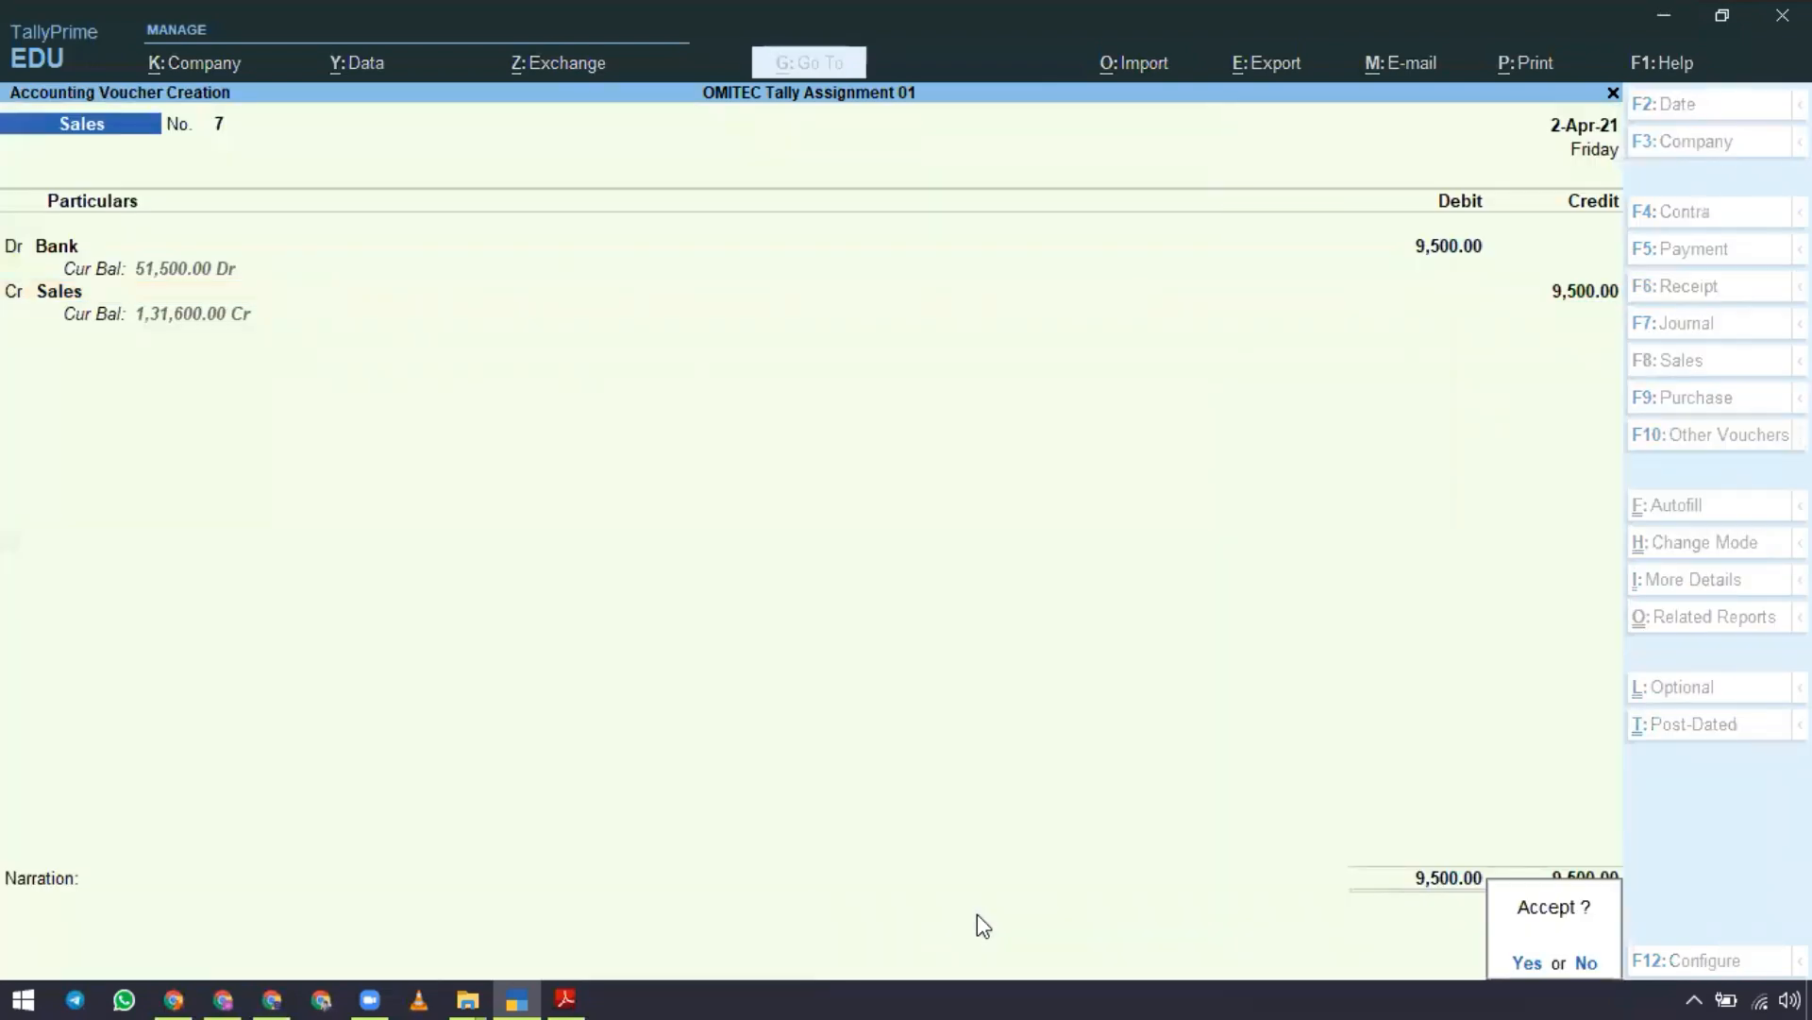
pyautogui.press('Return')
# Check the PDF's solution page once more, and leave TallyPrime's voucher creation for the Gateway of Tally.
pyautogui.hotkey('alt', 'Tab')
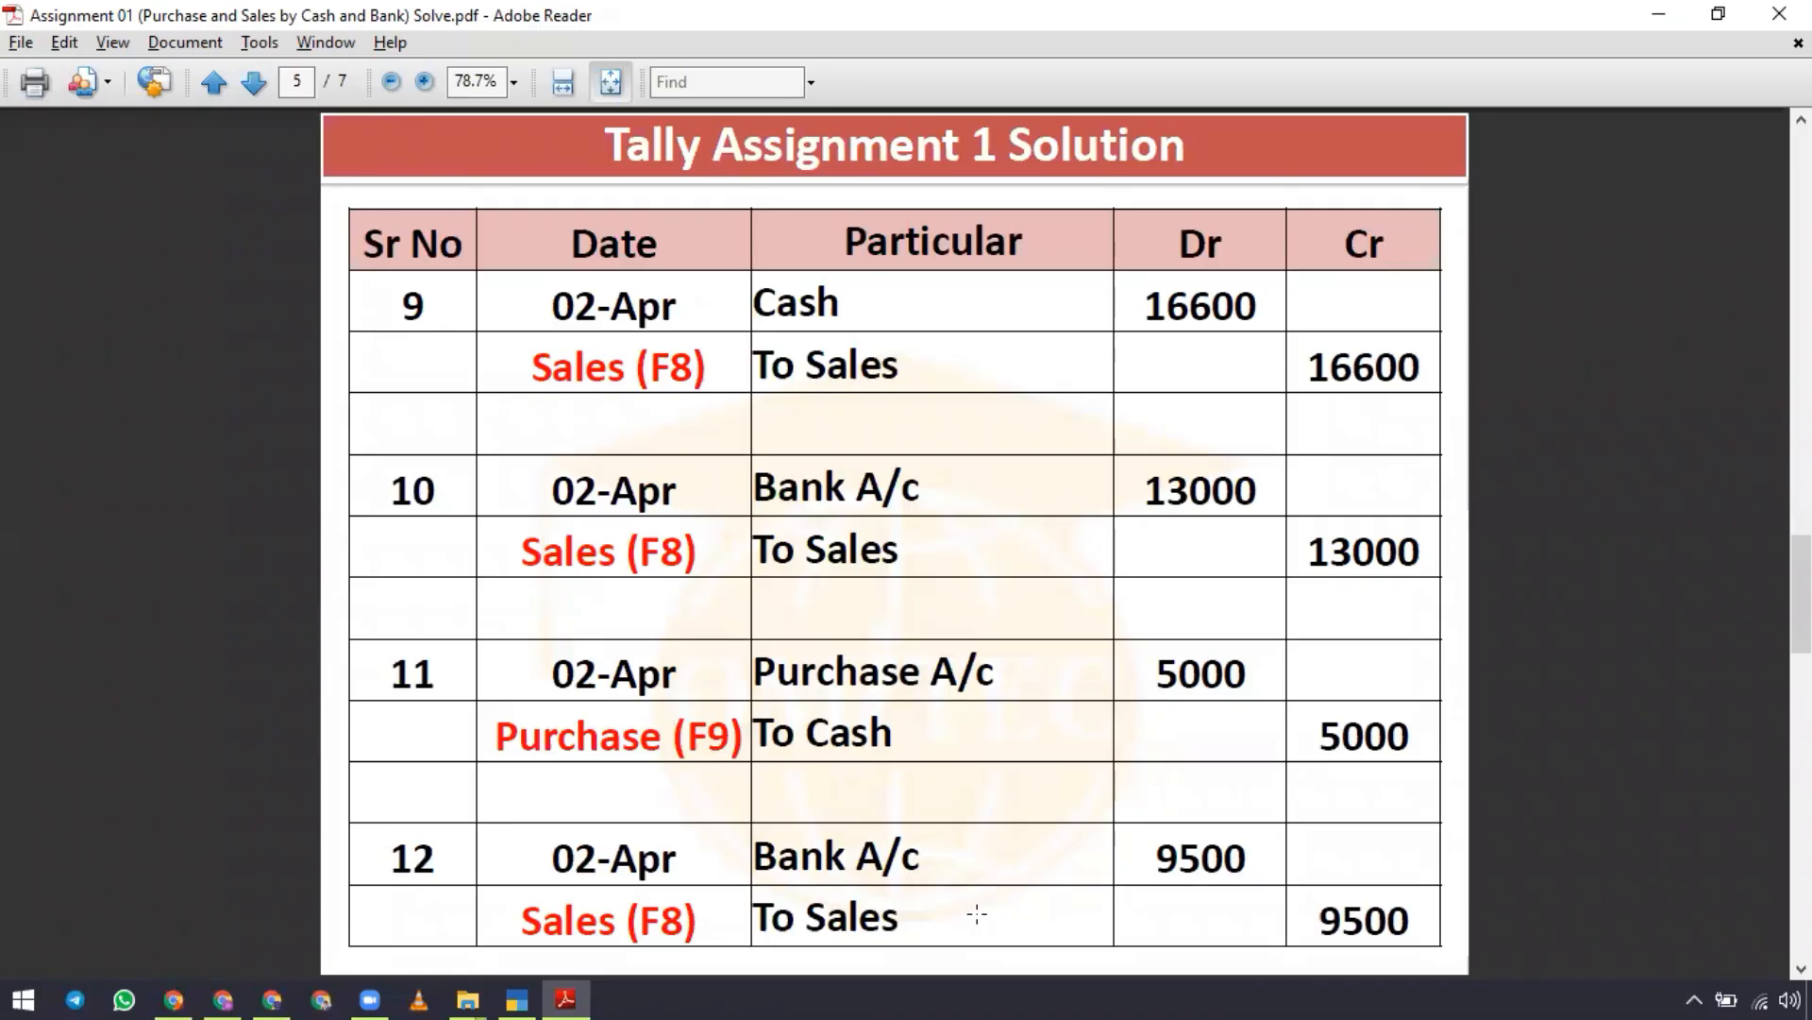
pyautogui.hotkey('alt', 'Tab')
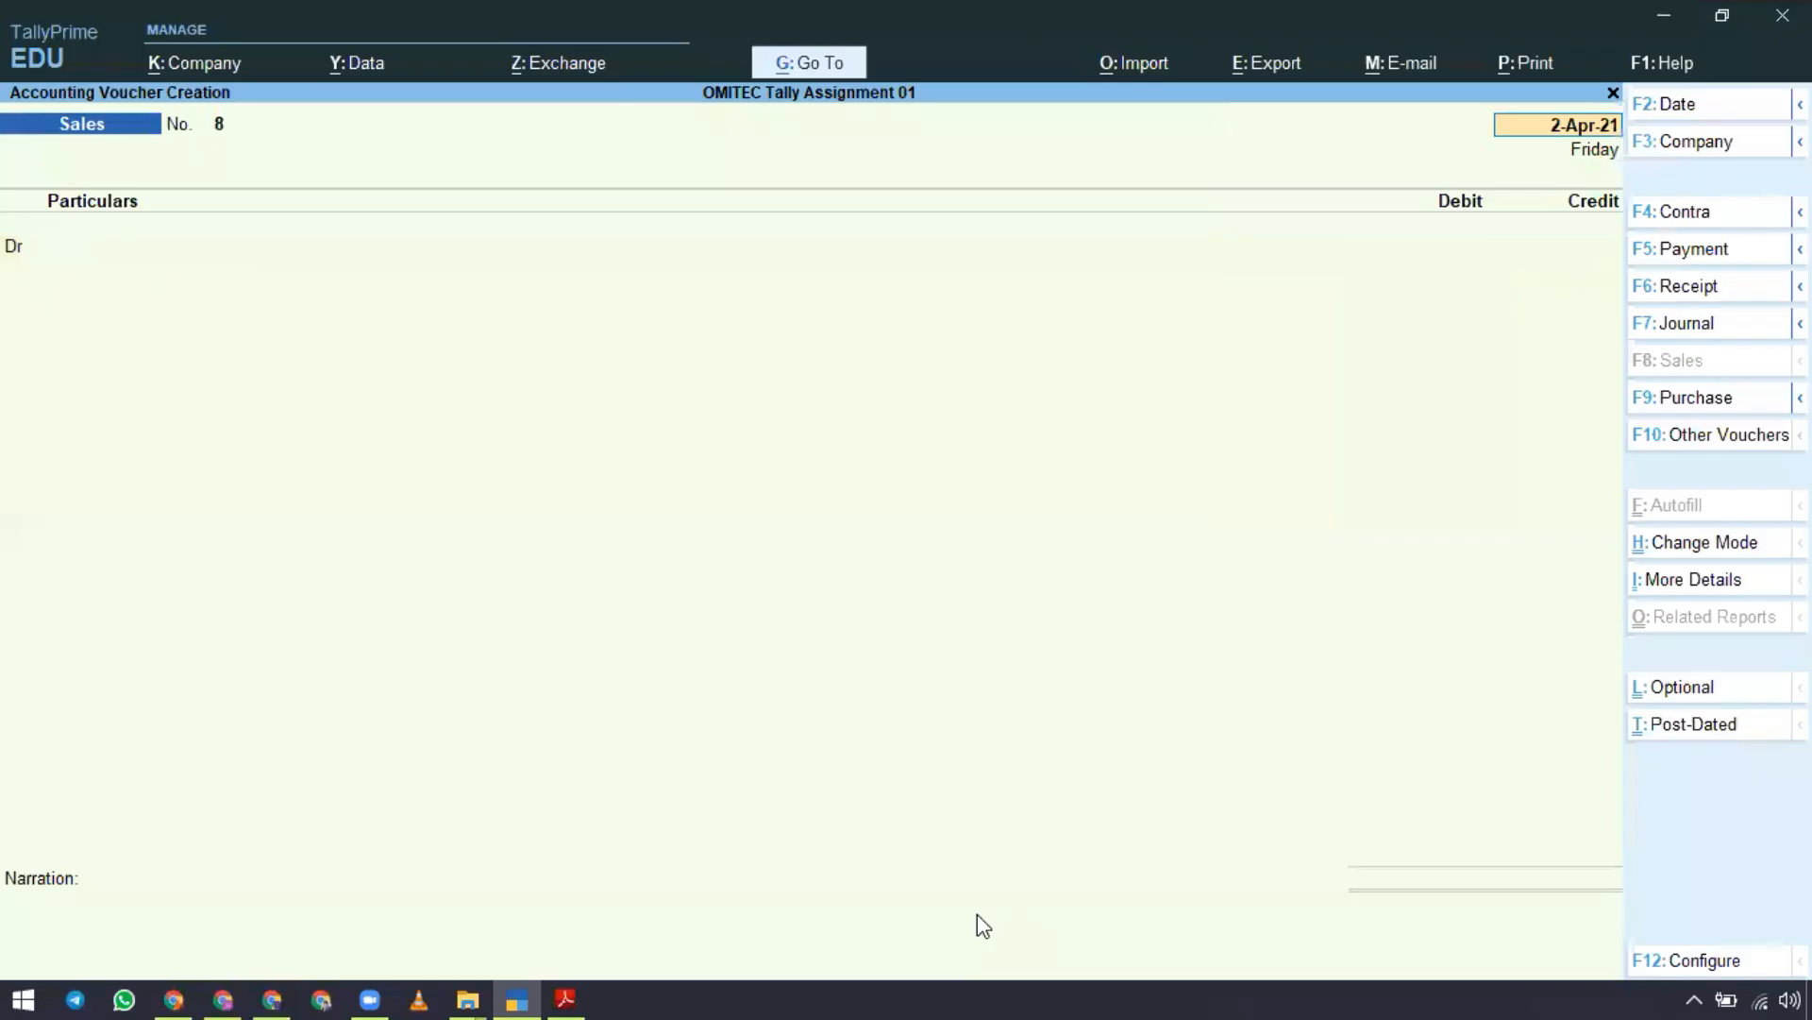
pyautogui.press('Escape')
pyautogui.press('Return')
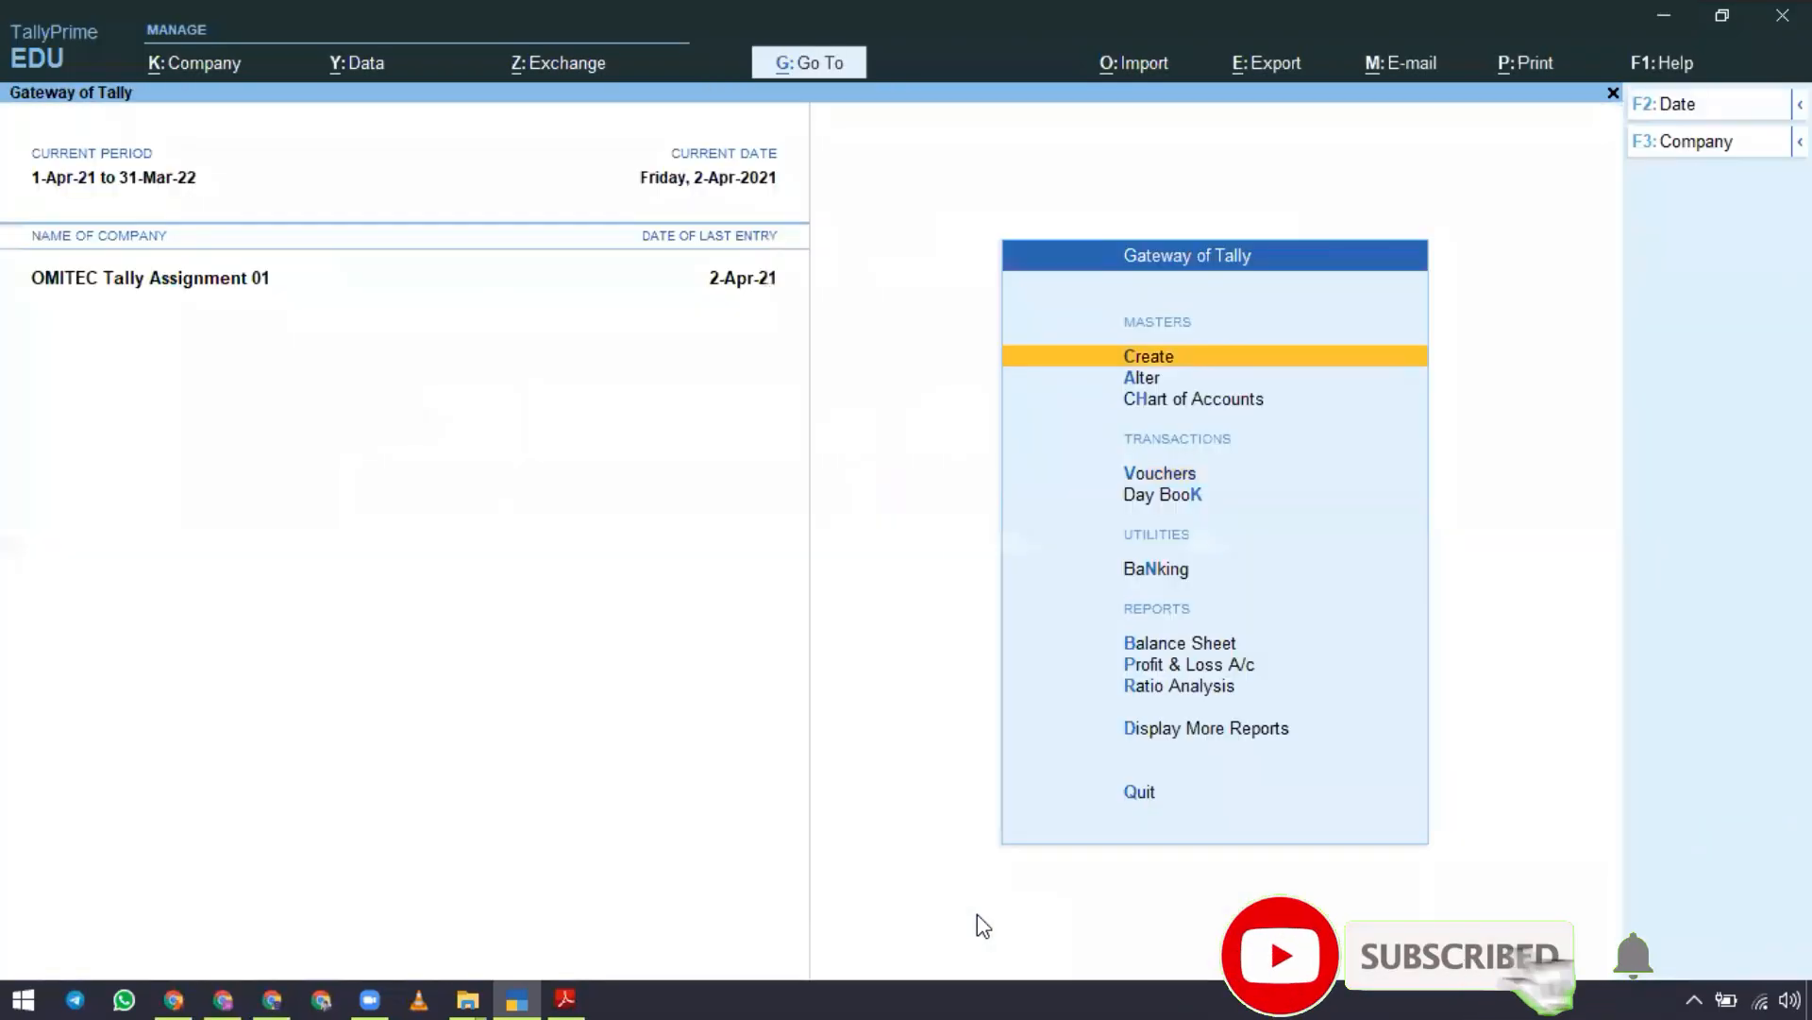